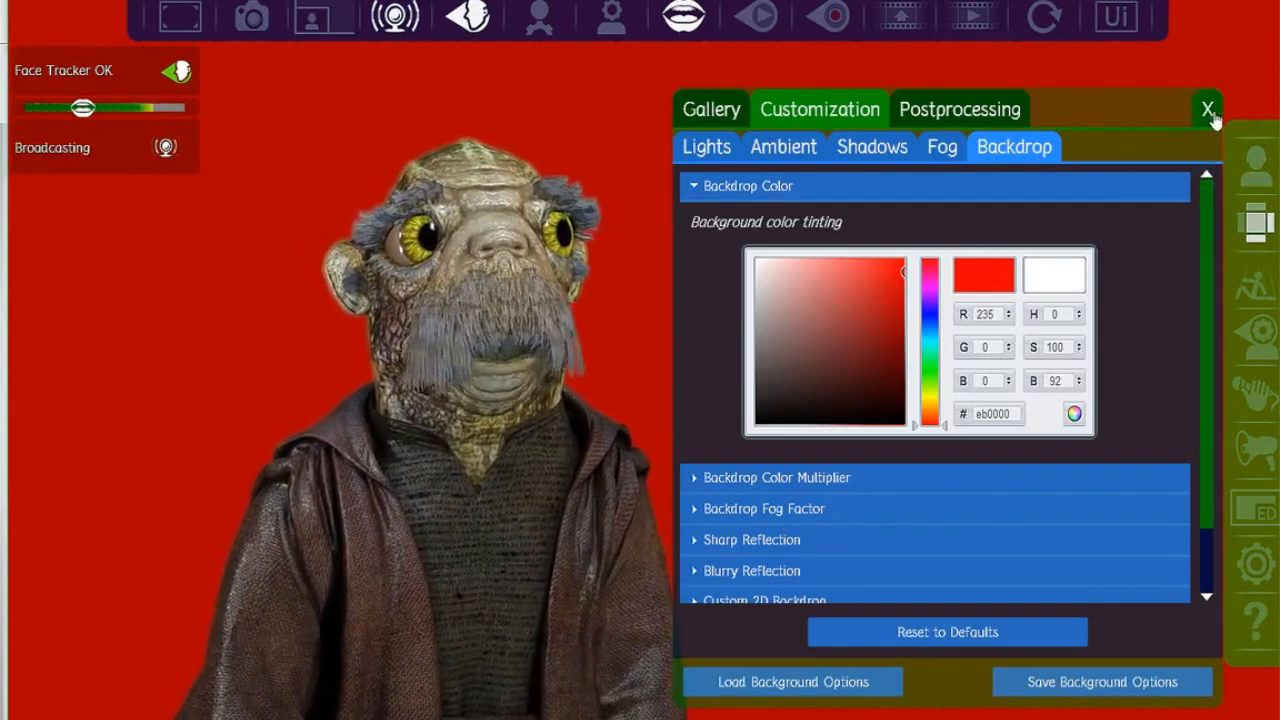
Step: Close the backdrop settings and switch the avatar to the red panda Fluffo from the FaceRig Avatars
{"action": "left_click", "coordinate": [1208, 110]}
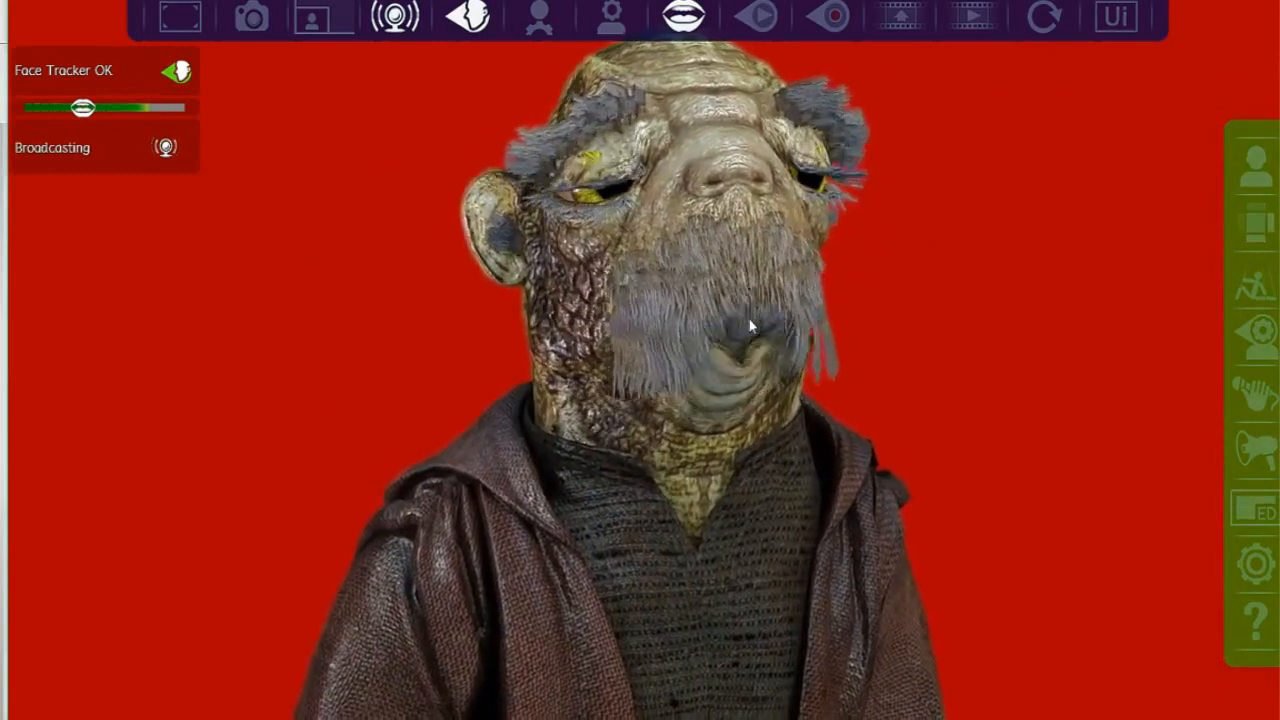
{"action": "left_click", "coordinate": [1253, 167]}
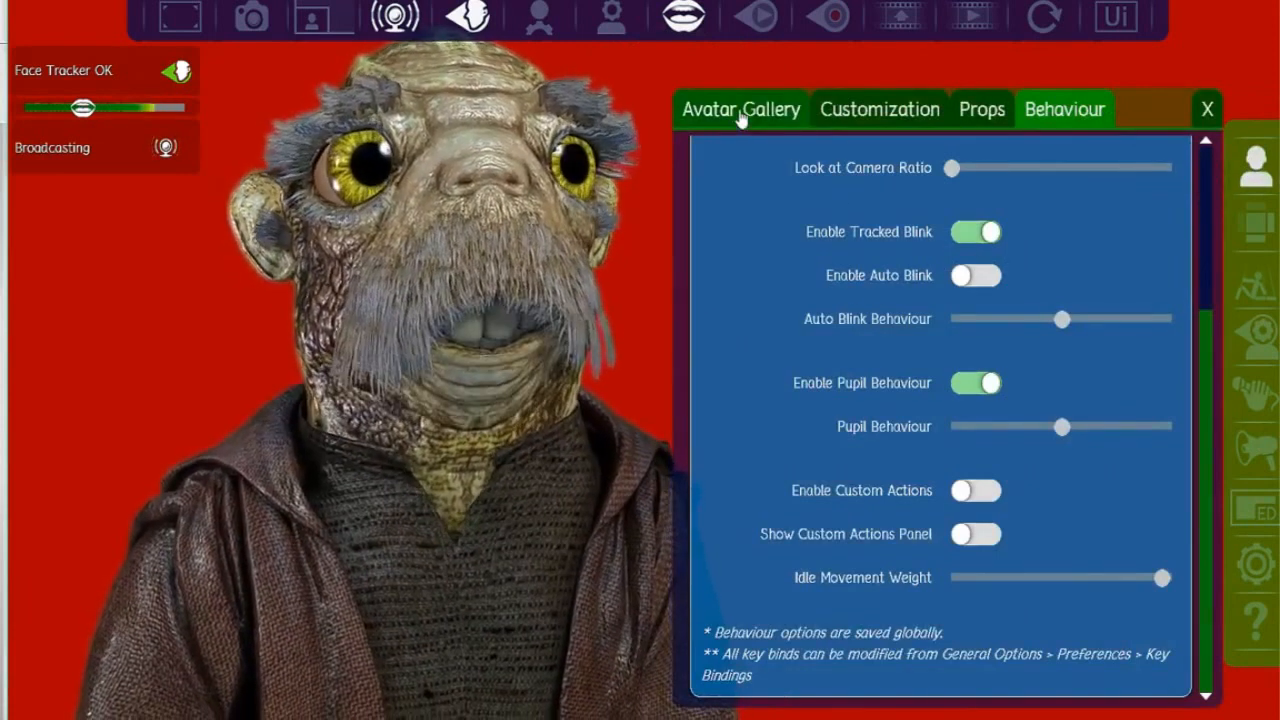
{"action": "left_click", "coordinate": [740, 116]}
{"action": "scroll", "coordinate": [850, 460], "scroll_direction": "up", "scroll_amount": 4}
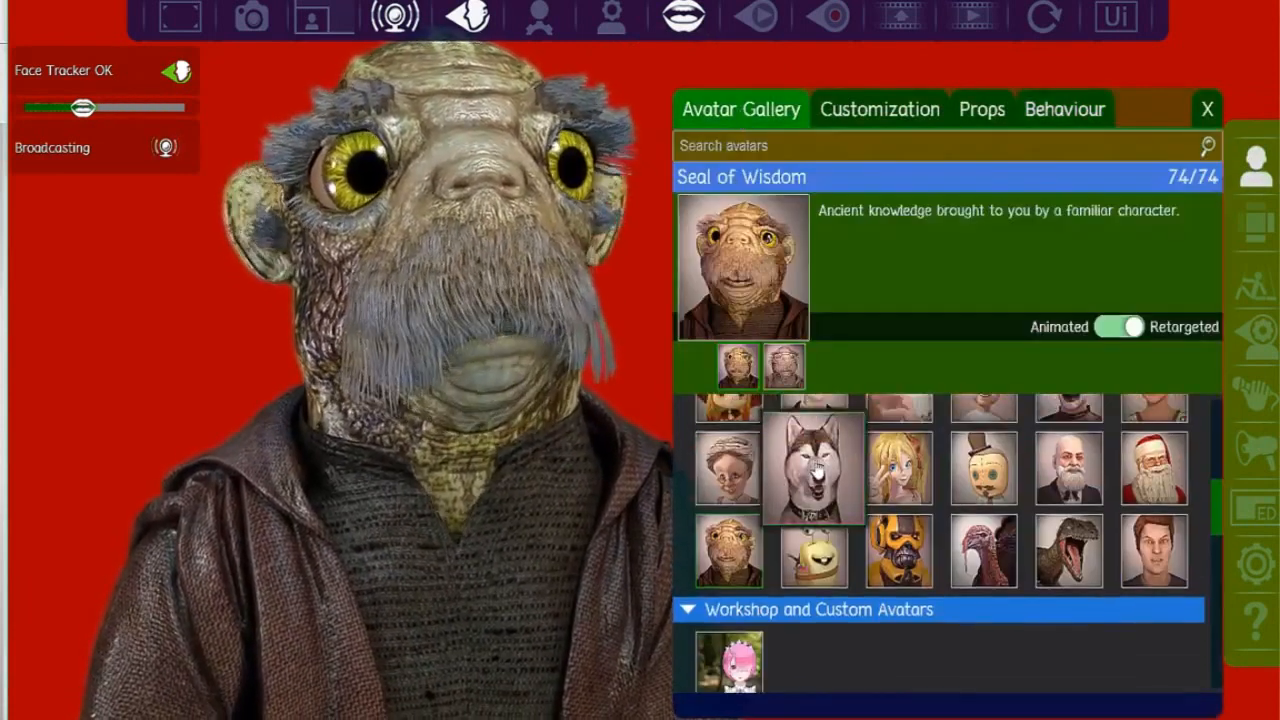
{"action": "scroll", "coordinate": [875, 470], "scroll_direction": "up", "scroll_amount": 3}
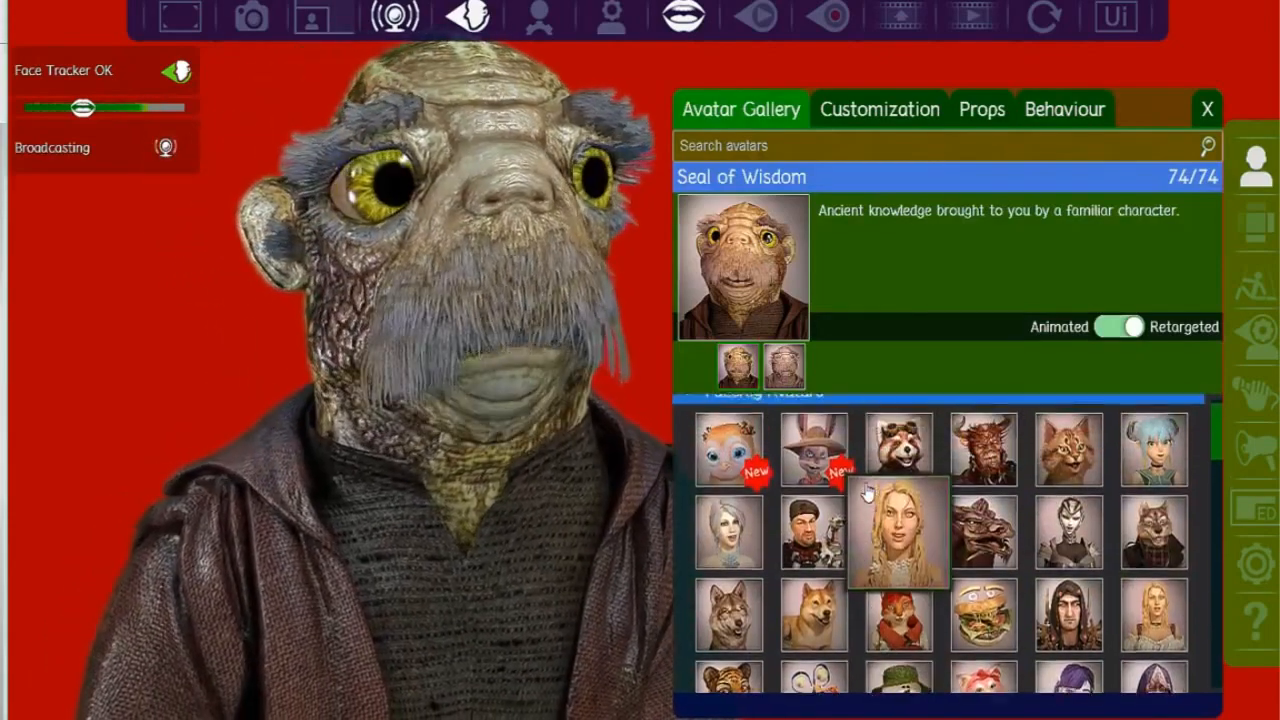
{"action": "scroll", "coordinate": [867, 492], "scroll_direction": "up", "scroll_amount": 1}
{"action": "left_click", "coordinate": [898, 472]}
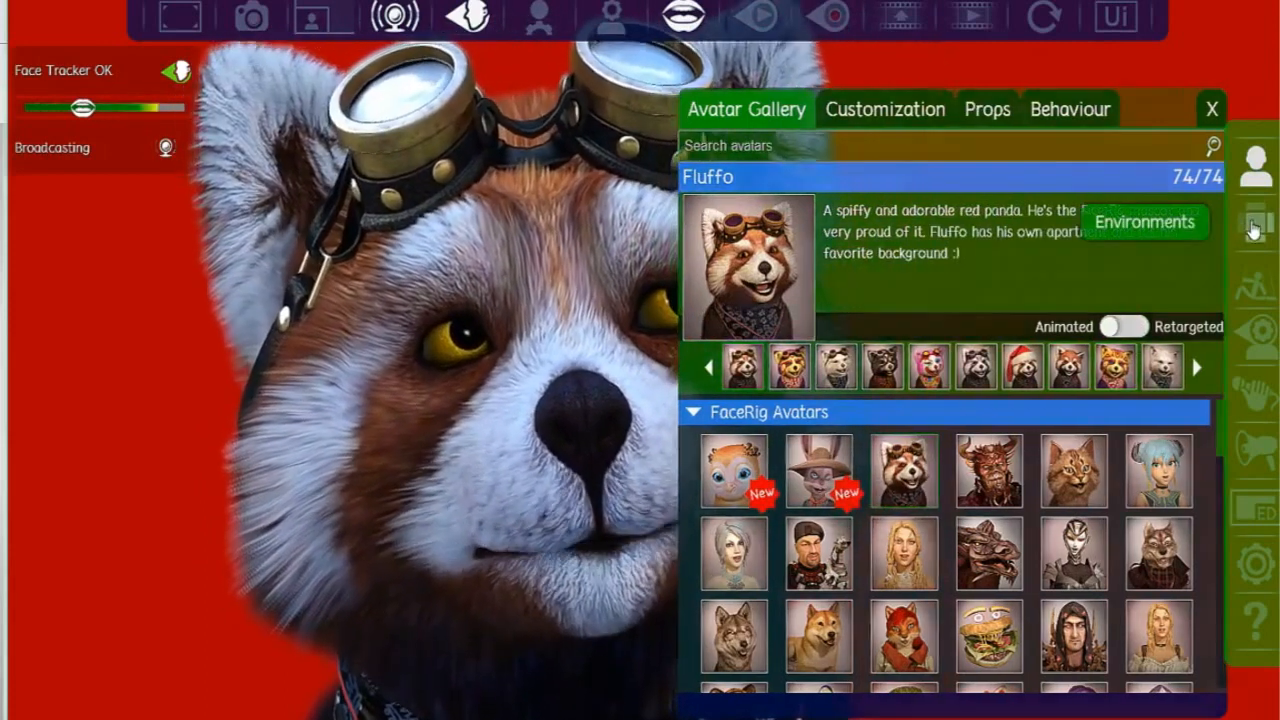
Step: Try the Dark Hallway background before applying The FaceRig Forest as the environment, and close the gallery
{"action": "left_click", "coordinate": [1253, 230]}
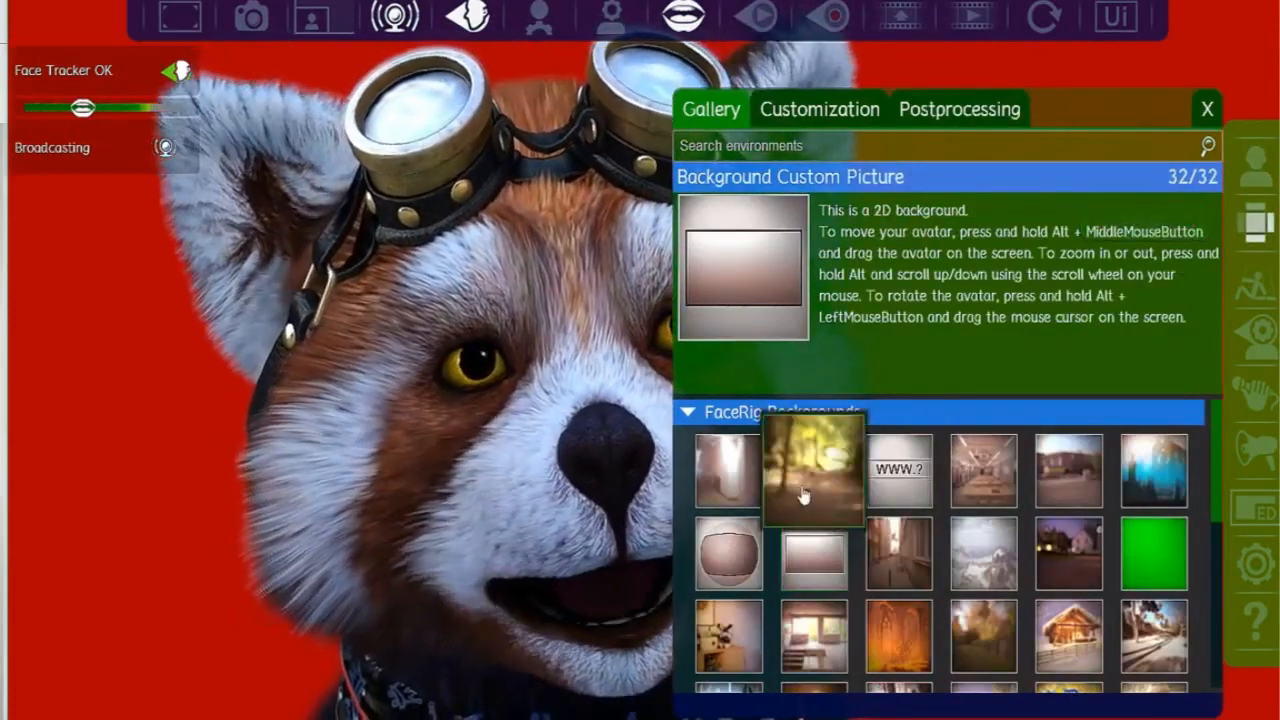
{"action": "left_click", "coordinate": [722, 487]}
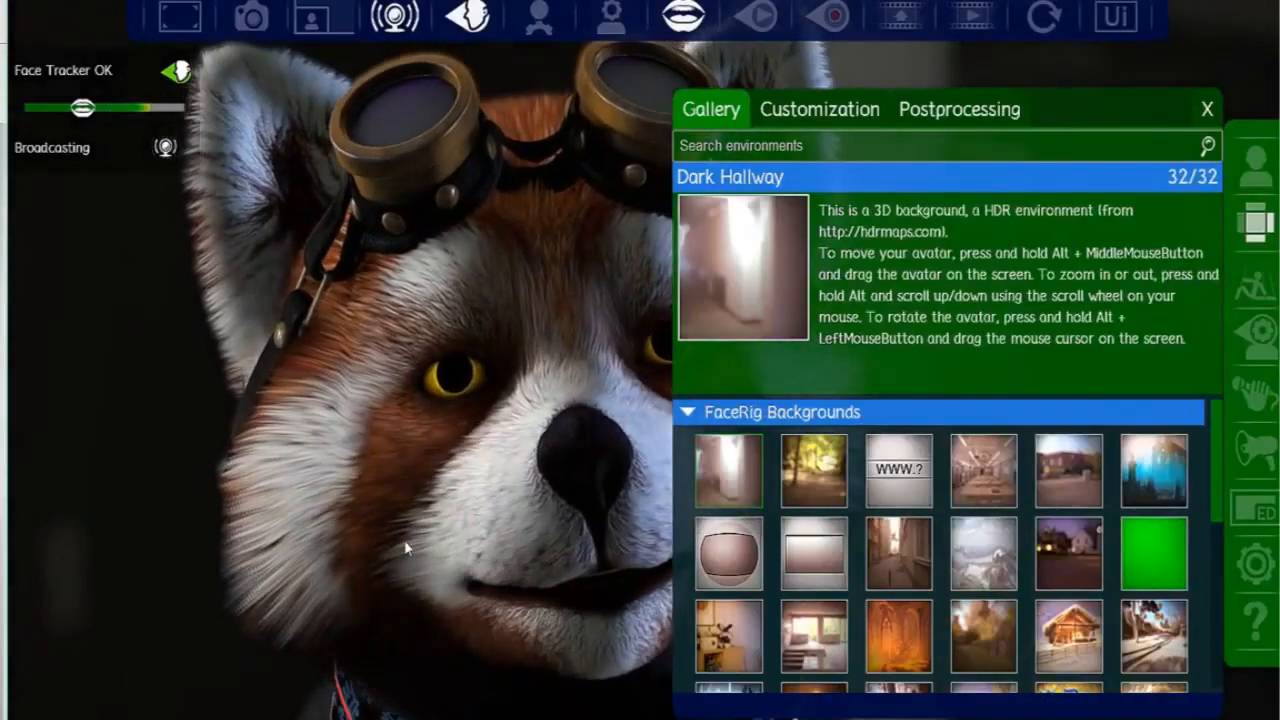
{"action": "left_click", "coordinate": [811, 472]}
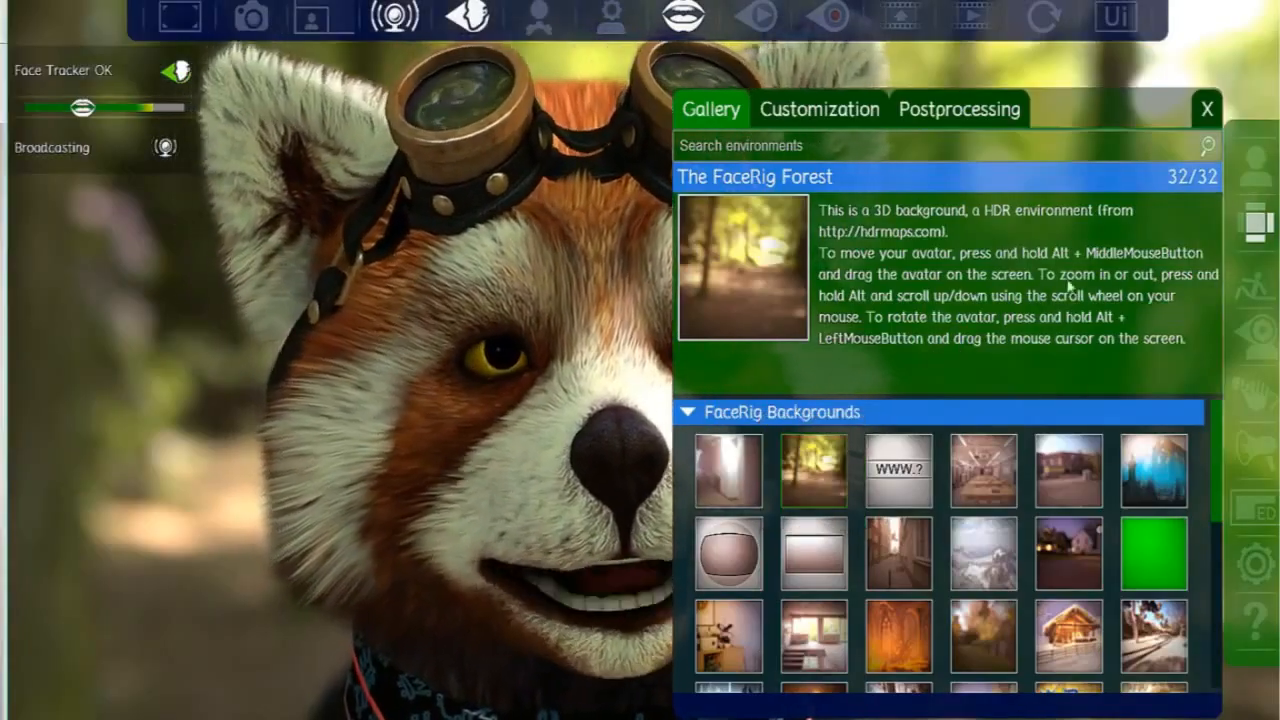
{"action": "left_click", "coordinate": [1208, 114]}
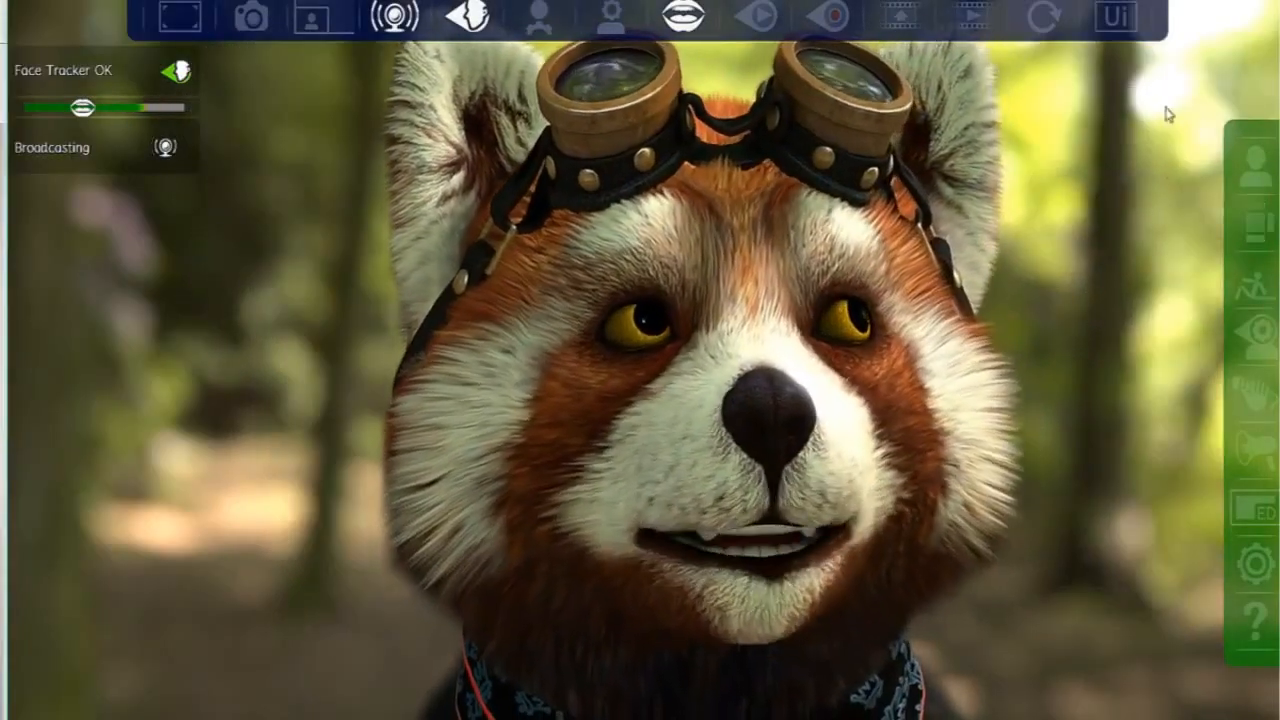
Step: Switch to the simplified interface layout and view its avatar gallery
{"action": "left_click", "coordinate": [1126, 20]}
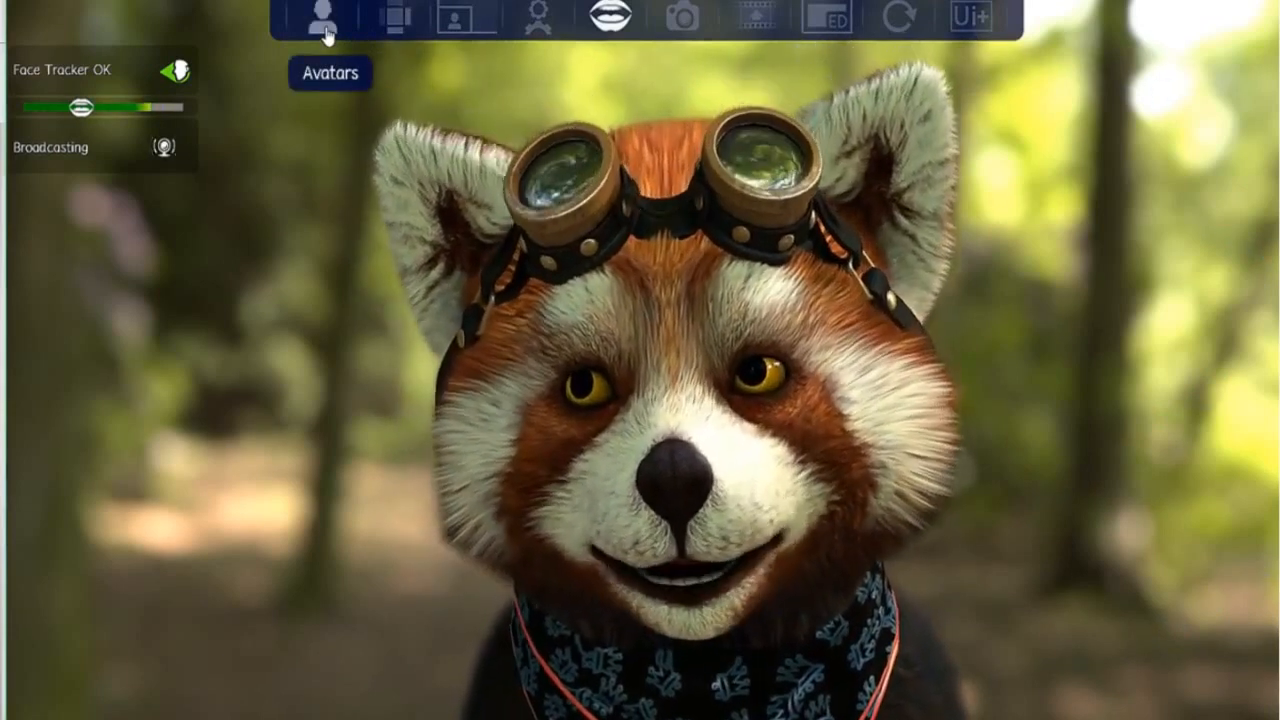
{"action": "left_click", "coordinate": [324, 30]}
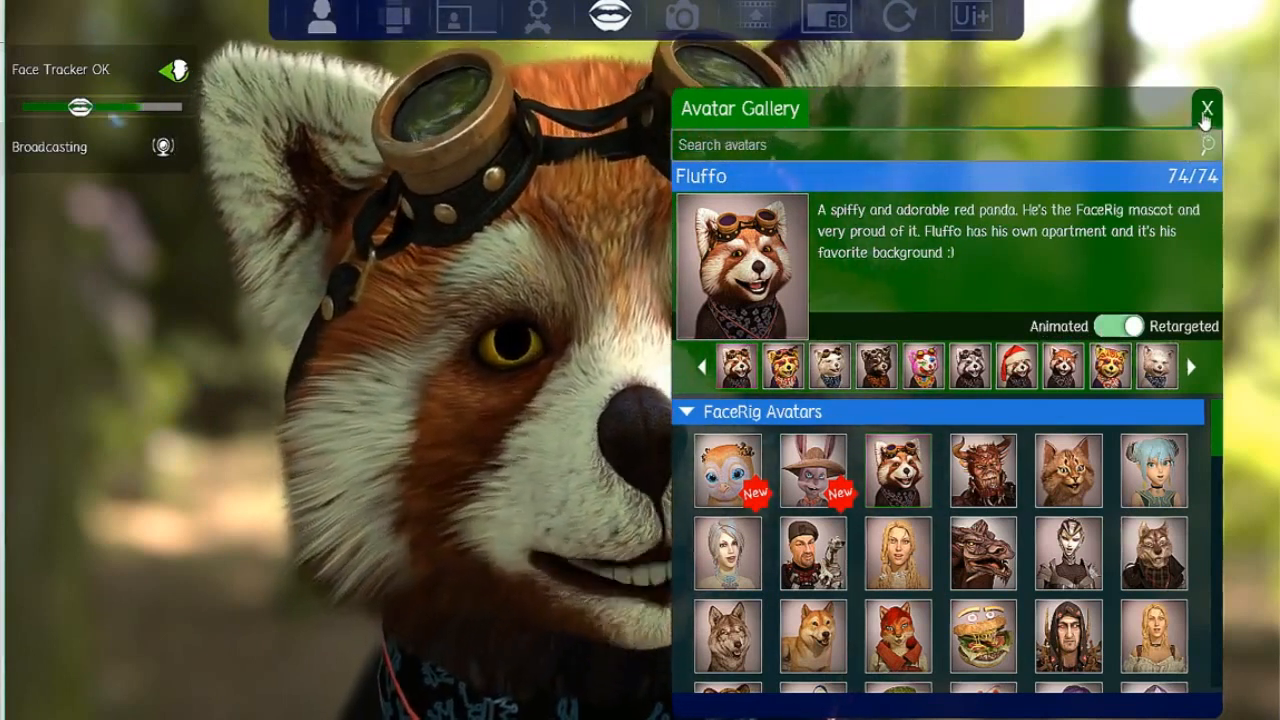
{"action": "left_click", "coordinate": [1205, 118]}
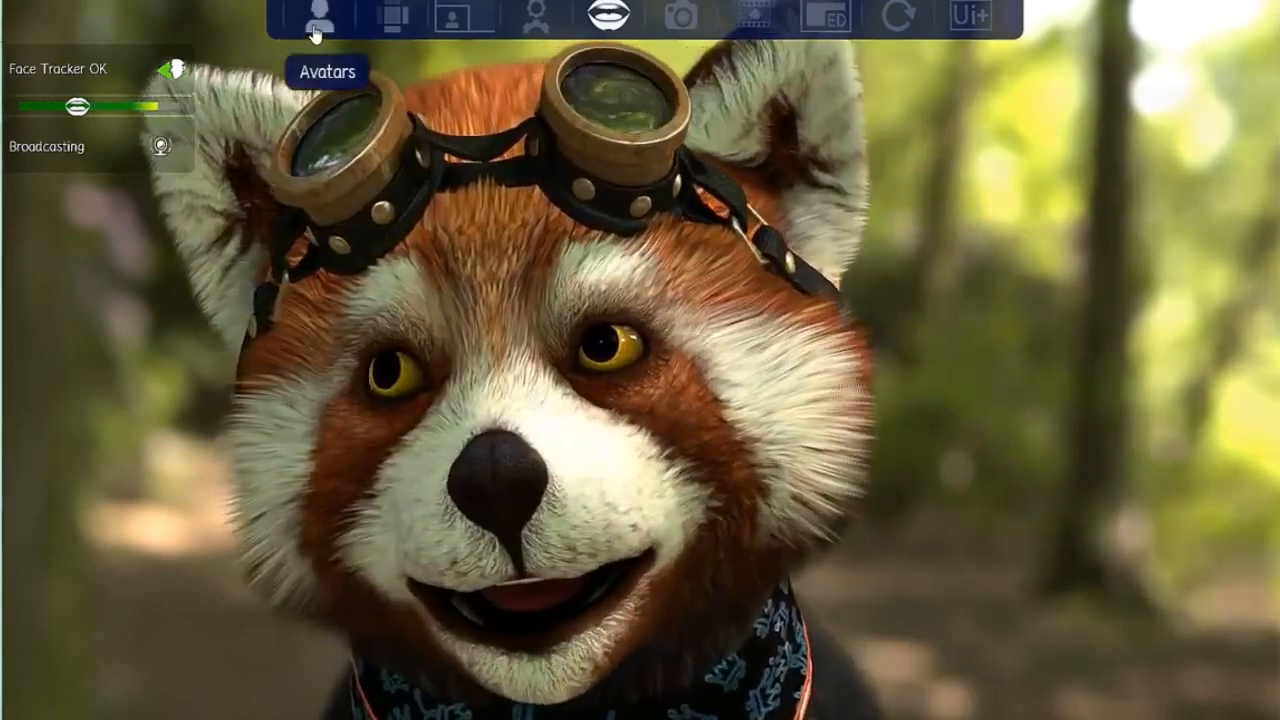
Step: Browse Fluffo's variants, trying Winter clothes before applying Rainbow, and close the avatar gallery
{"action": "left_click", "coordinate": [314, 34]}
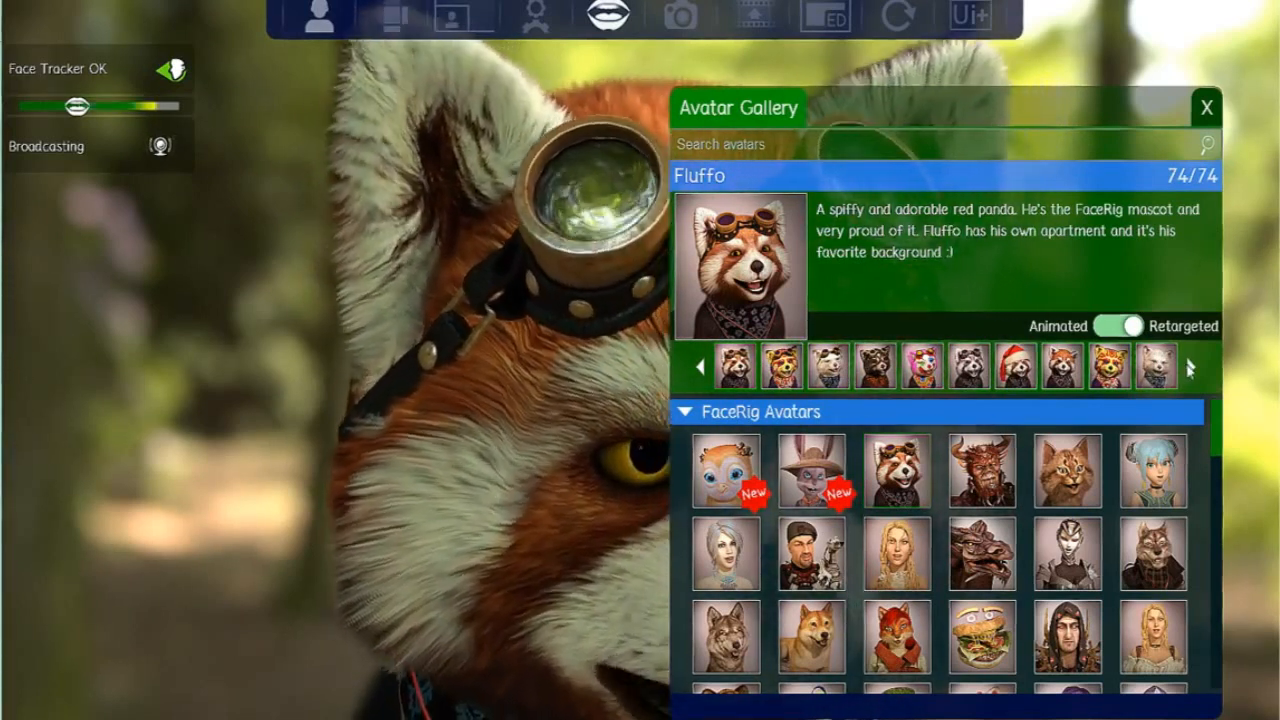
{"action": "left_click", "coordinate": [1190, 369]}
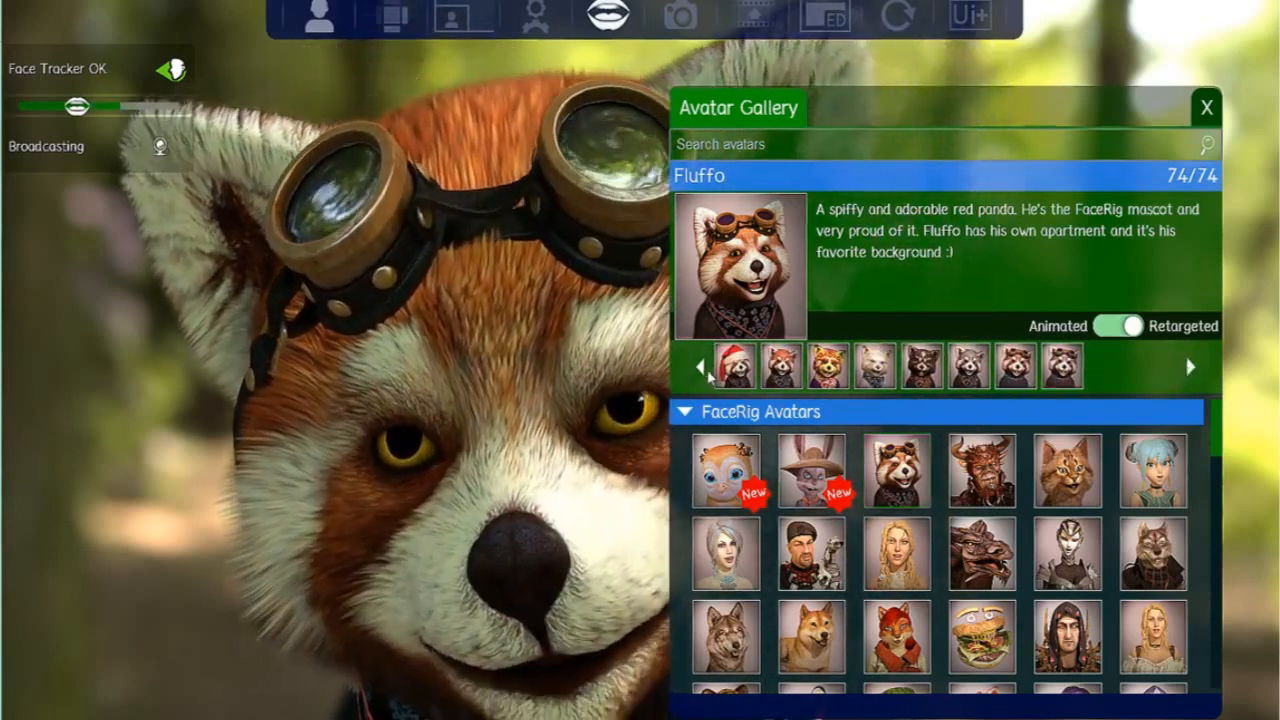
{"action": "left_click", "coordinate": [701, 368]}
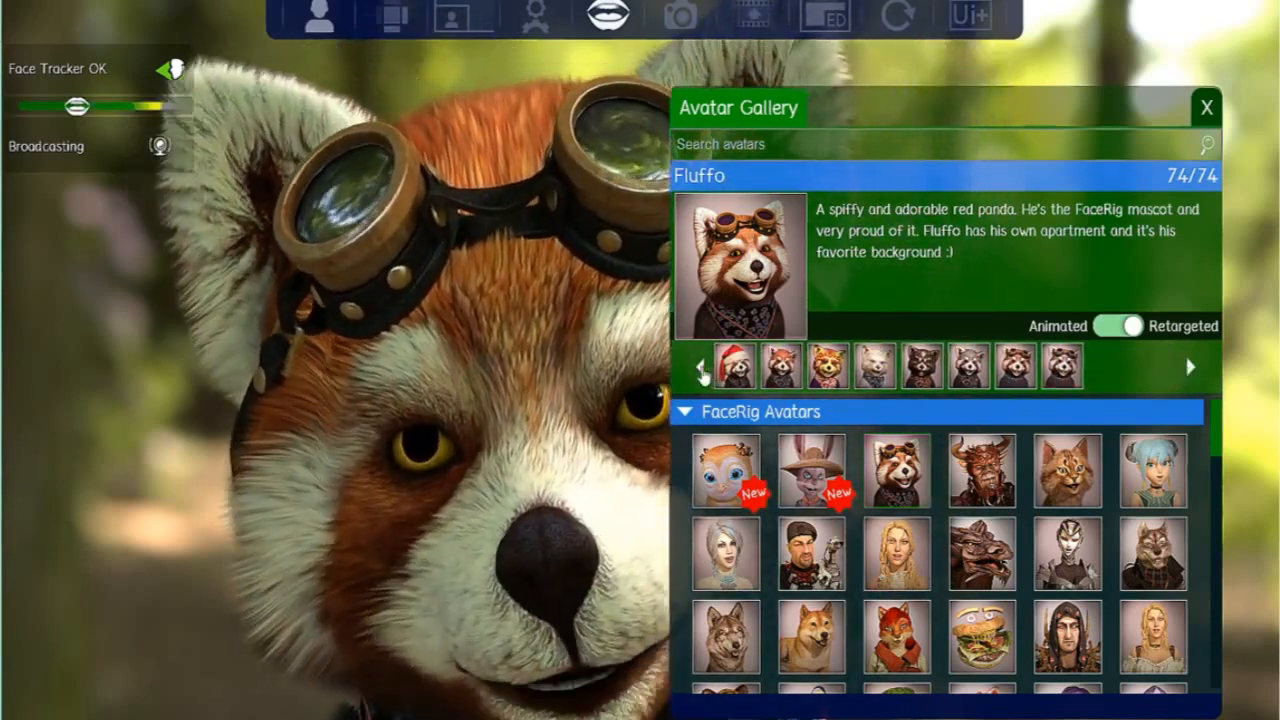
{"action": "left_click", "coordinate": [701, 369]}
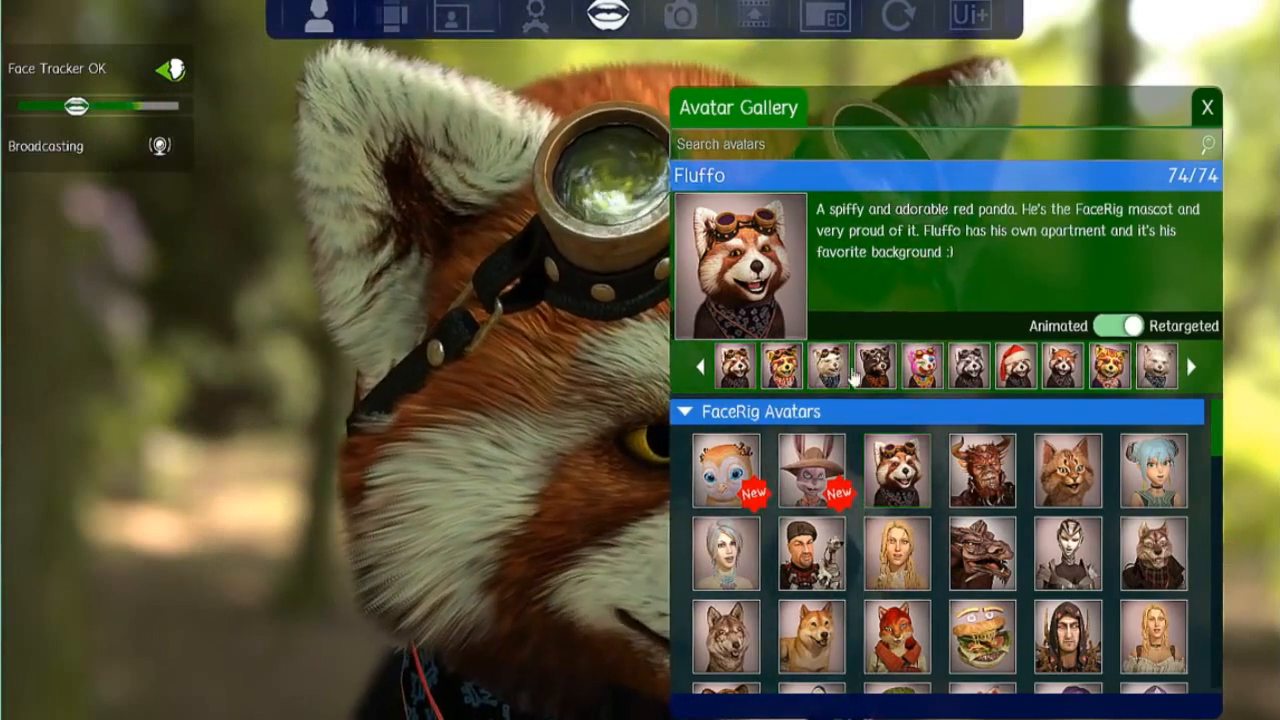
{"action": "left_click", "coordinate": [830, 372]}
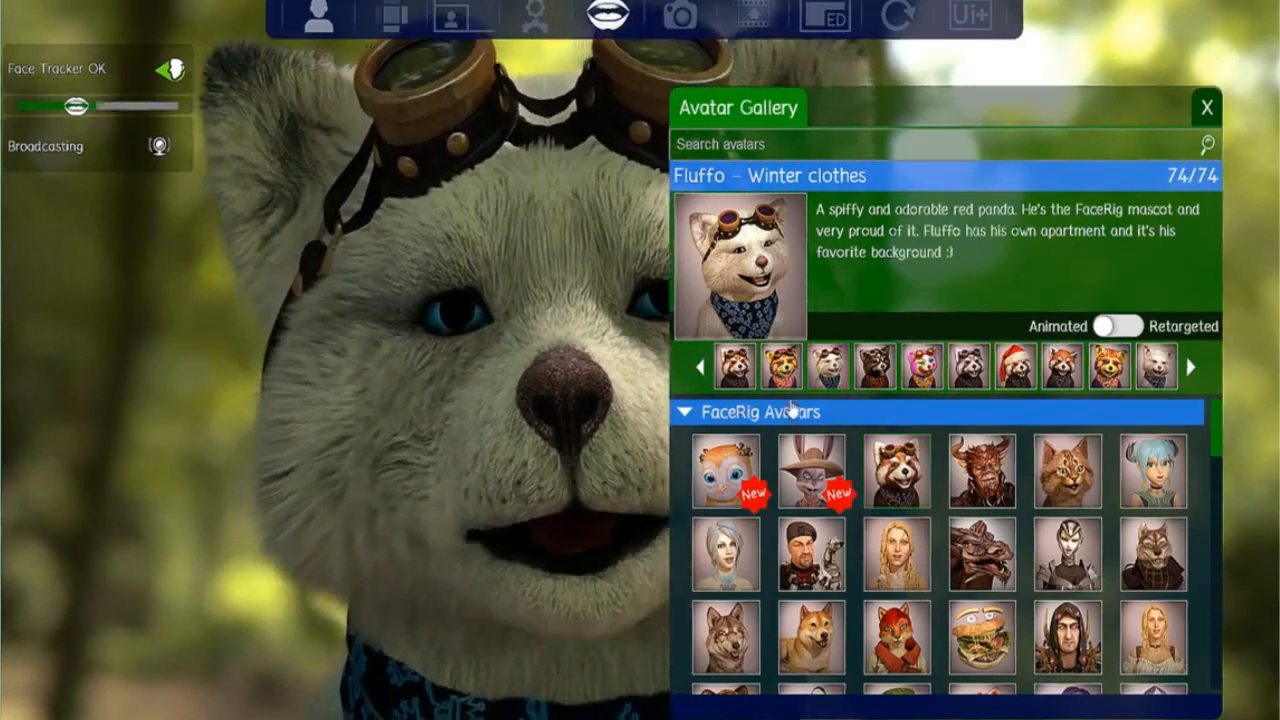
{"action": "left_click", "coordinate": [786, 376]}
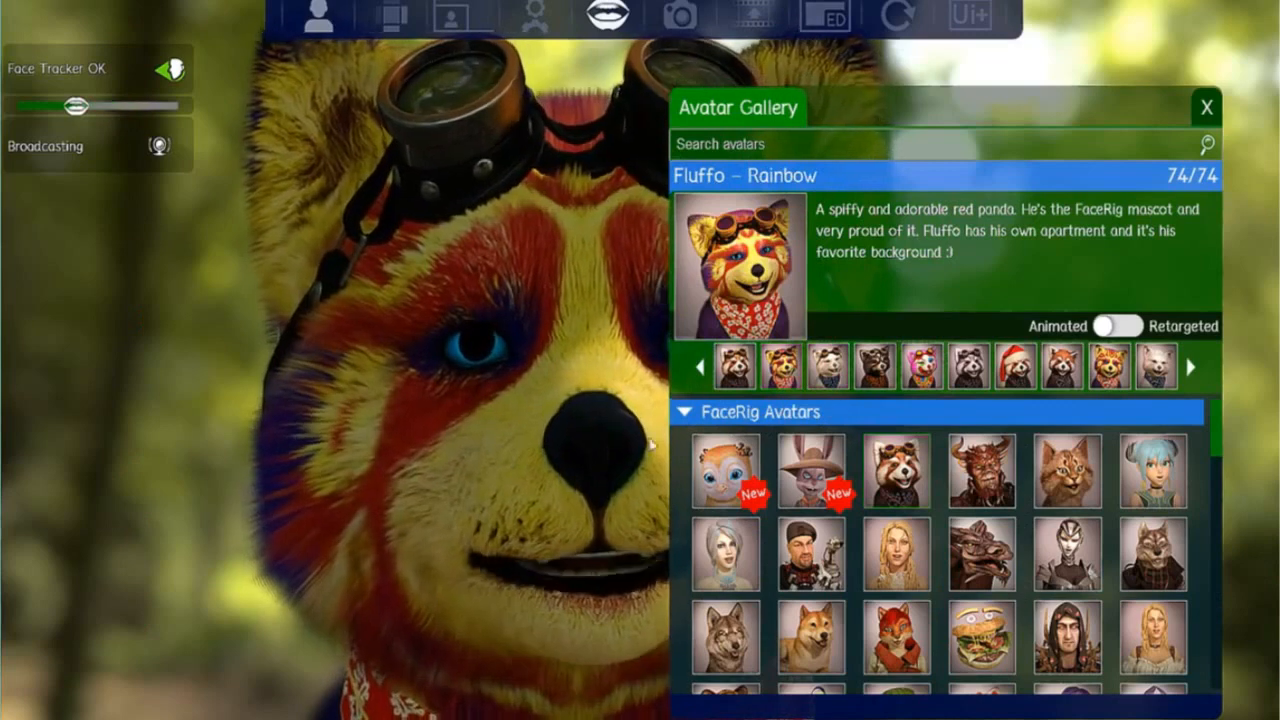
{"action": "left_click", "coordinate": [1205, 108]}
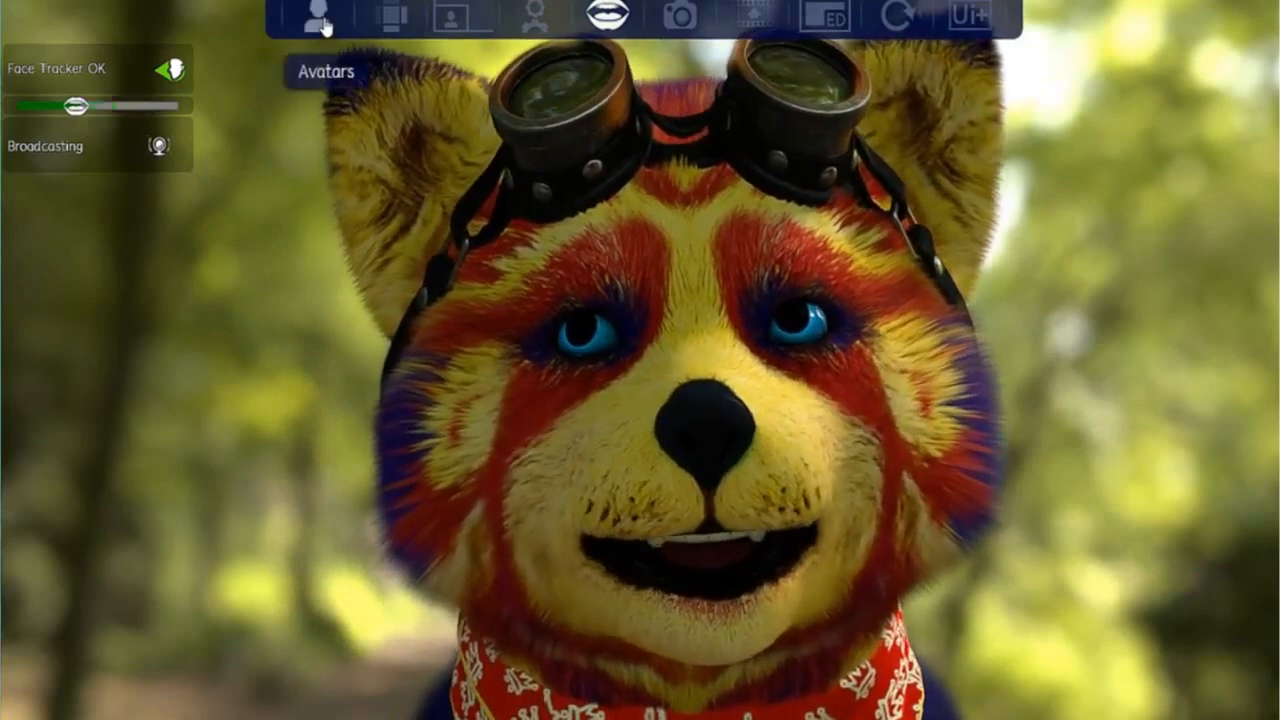
Step: Change the avatar to Fluffo's Blackie variant and close the gallery
{"action": "left_click", "coordinate": [318, 15]}
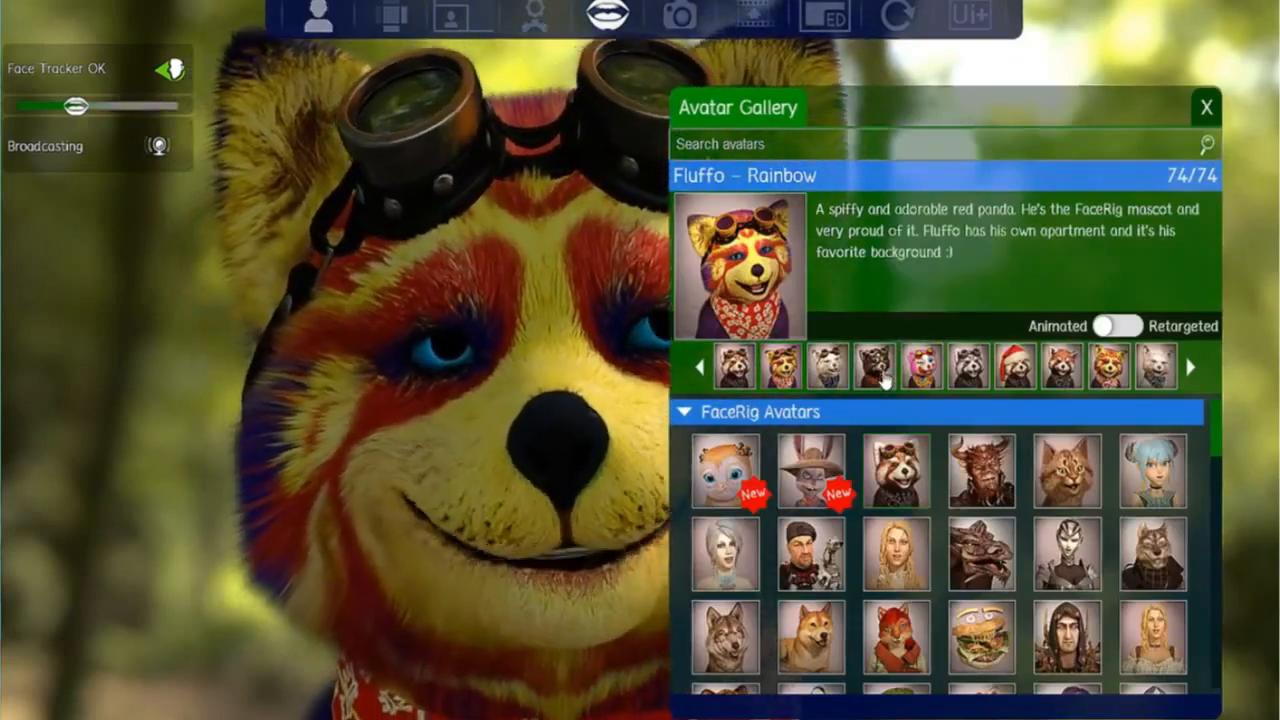
{"action": "left_click", "coordinate": [883, 376]}
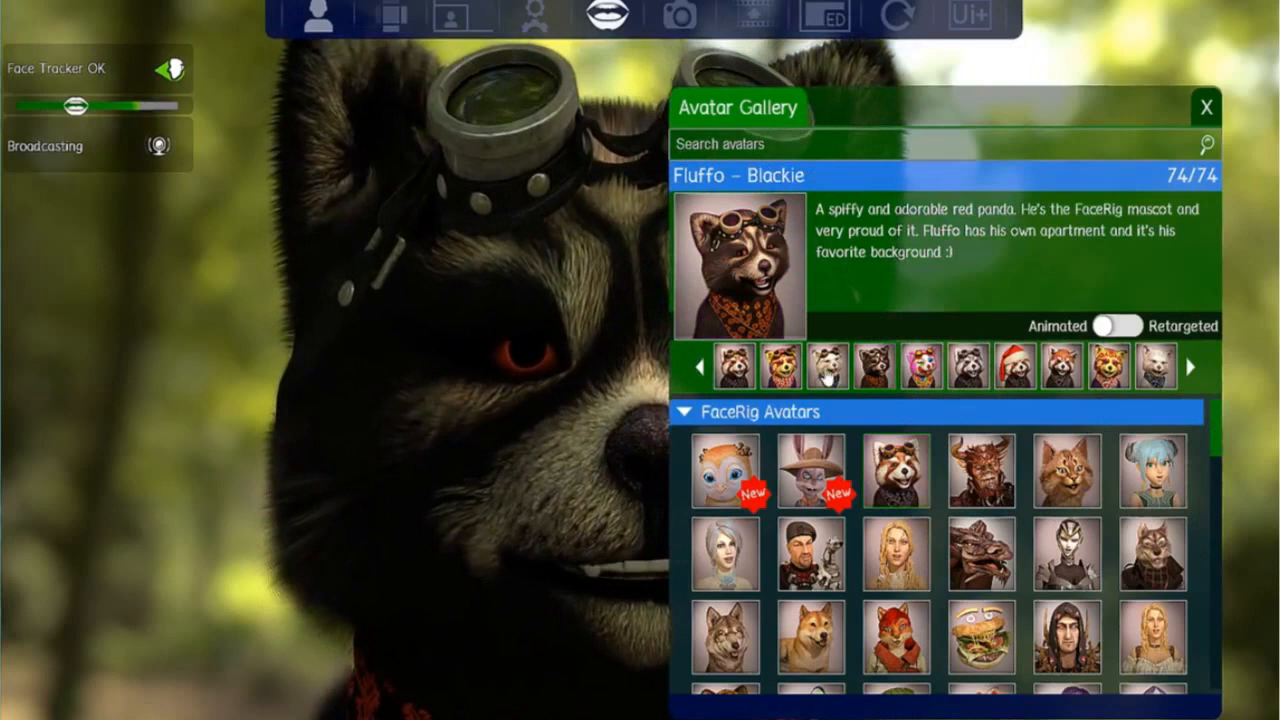
{"action": "left_click", "coordinate": [1207, 108]}
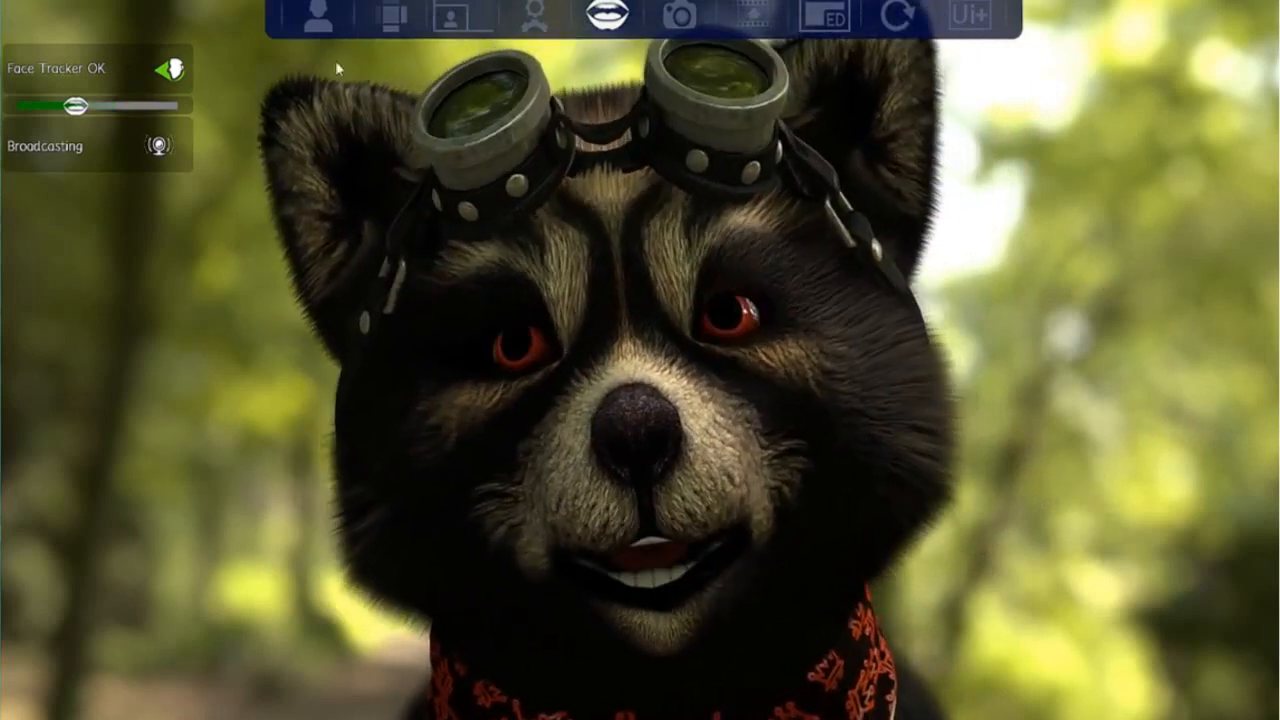
Step: Switch the avatar to Snow Man from the FaceRig Avatars and close the gallery
{"action": "left_click", "coordinate": [317, 18]}
{"action": "scroll", "coordinate": [890, 500], "scroll_direction": "down", "scroll_amount": 1}
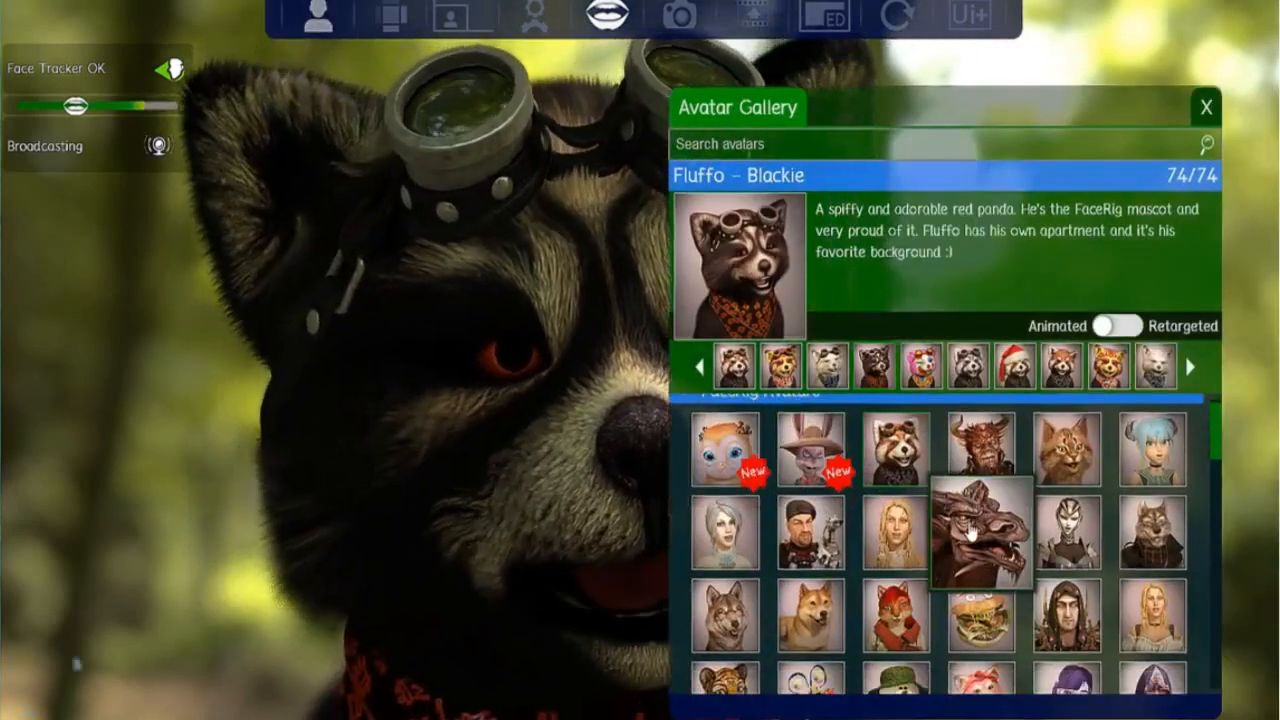
{"action": "scroll", "coordinate": [966, 572], "scroll_direction": "down", "scroll_amount": 1}
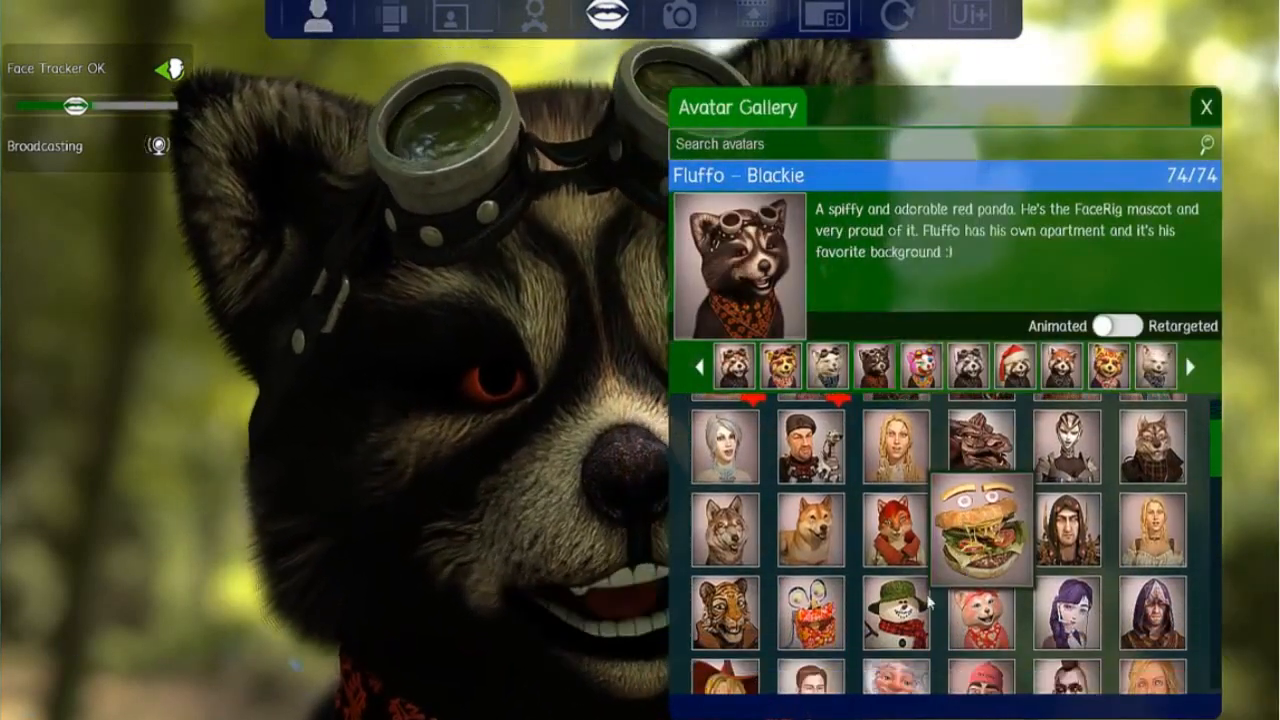
{"action": "left_click", "coordinate": [903, 612]}
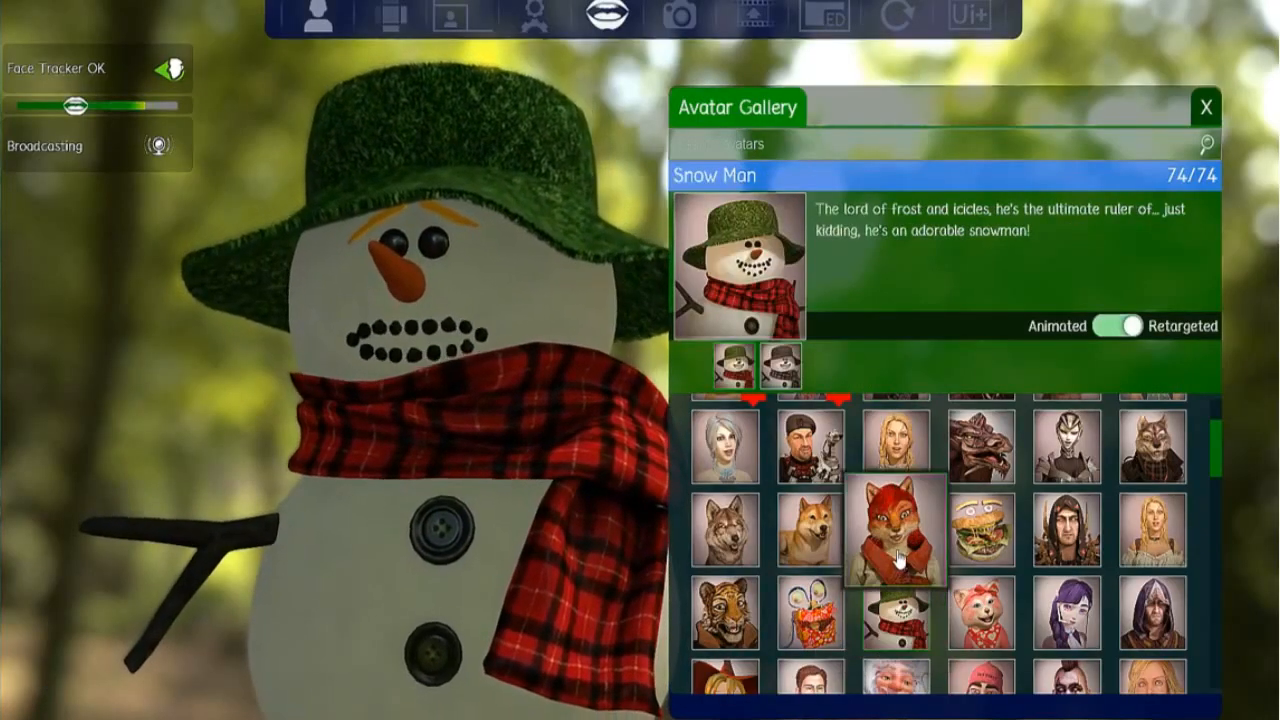
{"action": "left_click", "coordinate": [1206, 108]}
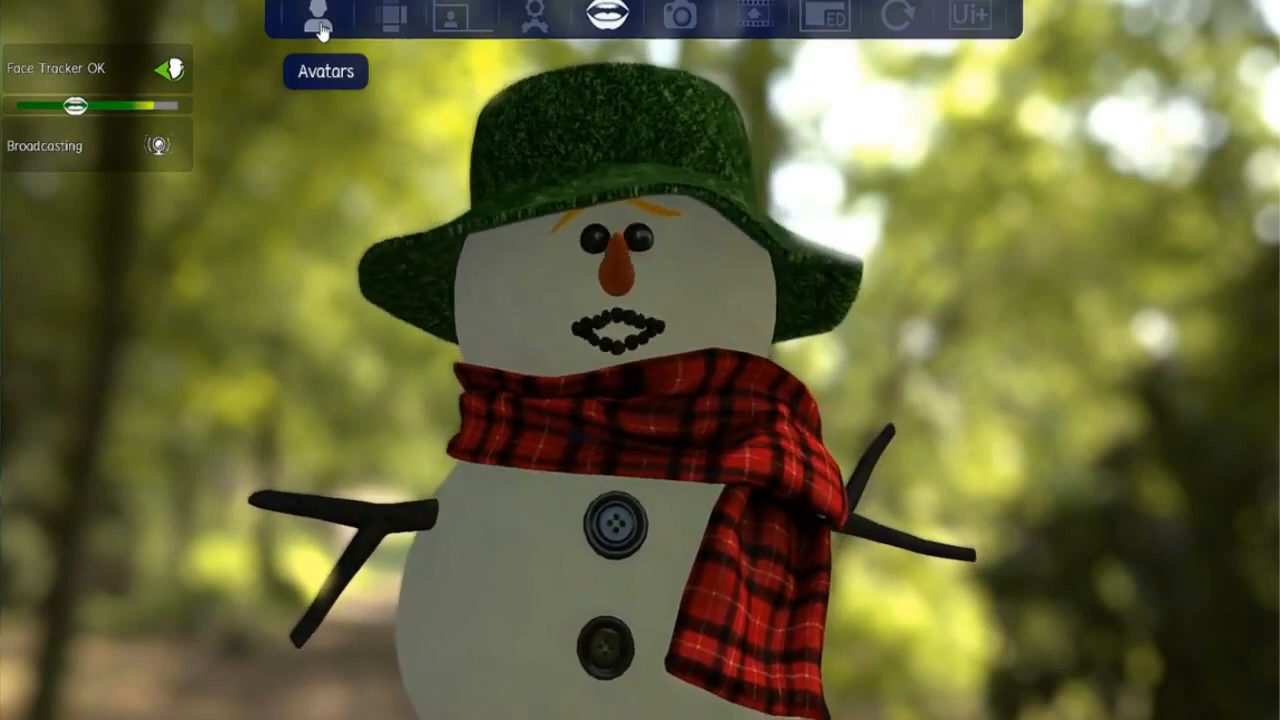
Step: Cycle picture-in-picture through the Small Feed, Fullscreen Feed and Background Feed modes and back to off
{"action": "left_click", "coordinate": [451, 19]}
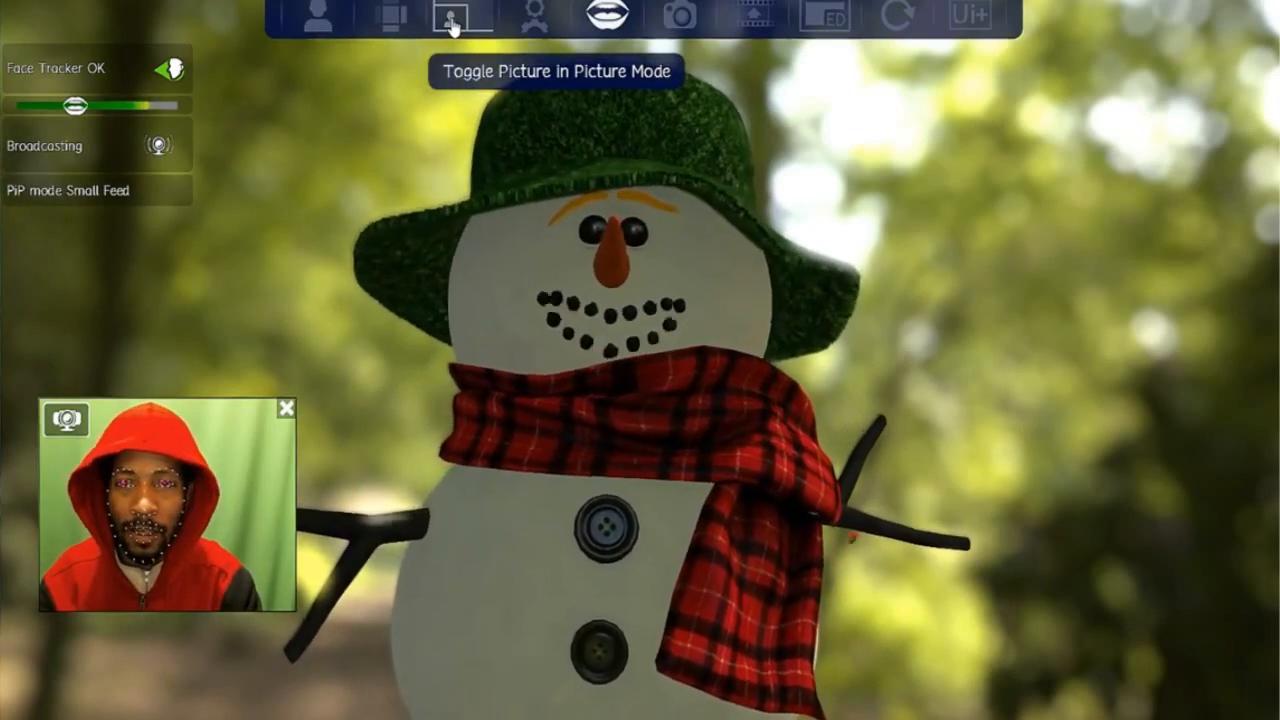
{"action": "left_click", "coordinate": [451, 19]}
{"action": "left_click", "coordinate": [451, 22]}
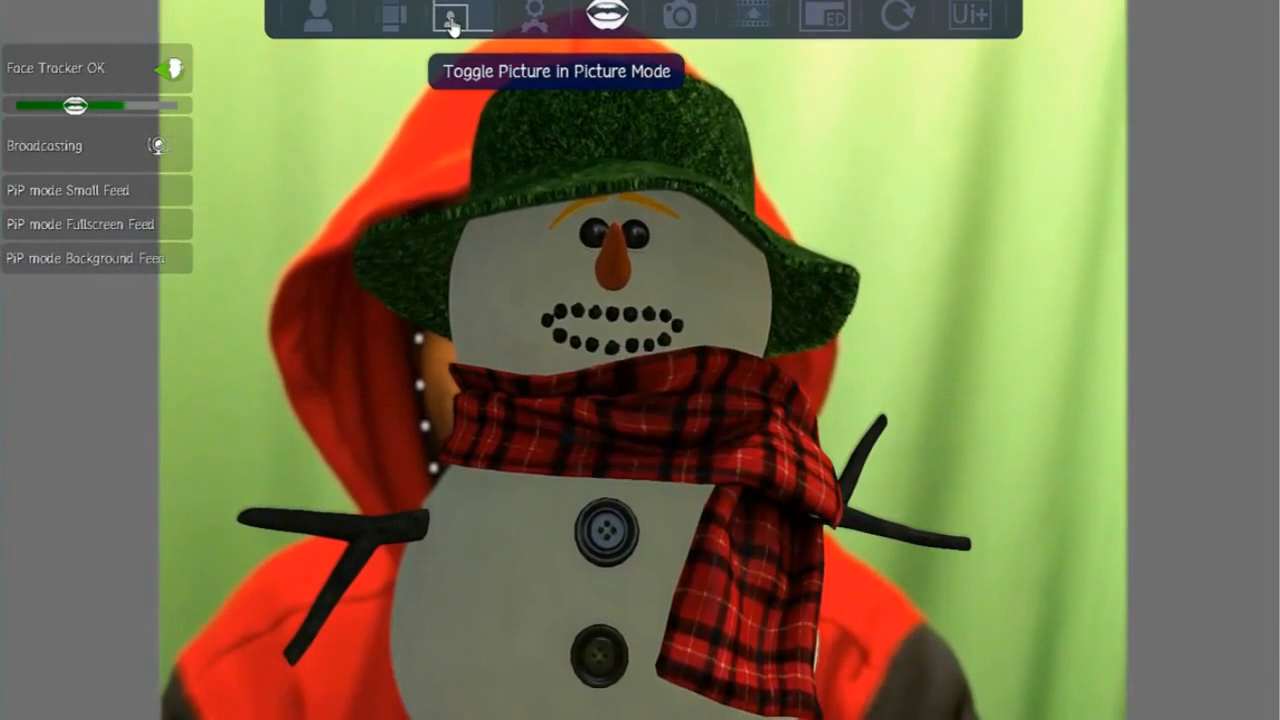
{"action": "left_click", "coordinate": [451, 22]}
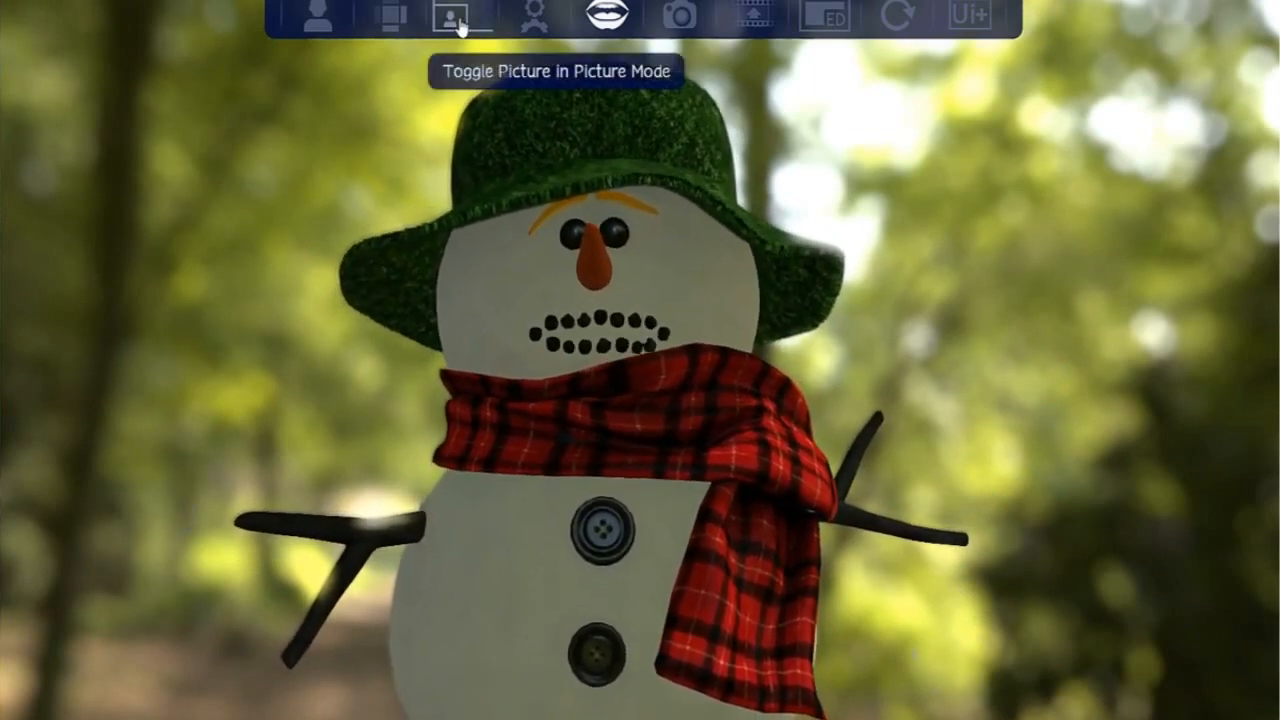
Step: Switch the avatar to Seal of Wisdom near the end of the FaceRig Avatars and close the gallery
{"action": "left_click", "coordinate": [316, 33]}
{"action": "scroll", "coordinate": [880, 600], "scroll_direction": "down", "scroll_amount": 3}
{"action": "scroll", "coordinate": [927, 615], "scroll_direction": "down", "scroll_amount": 2}
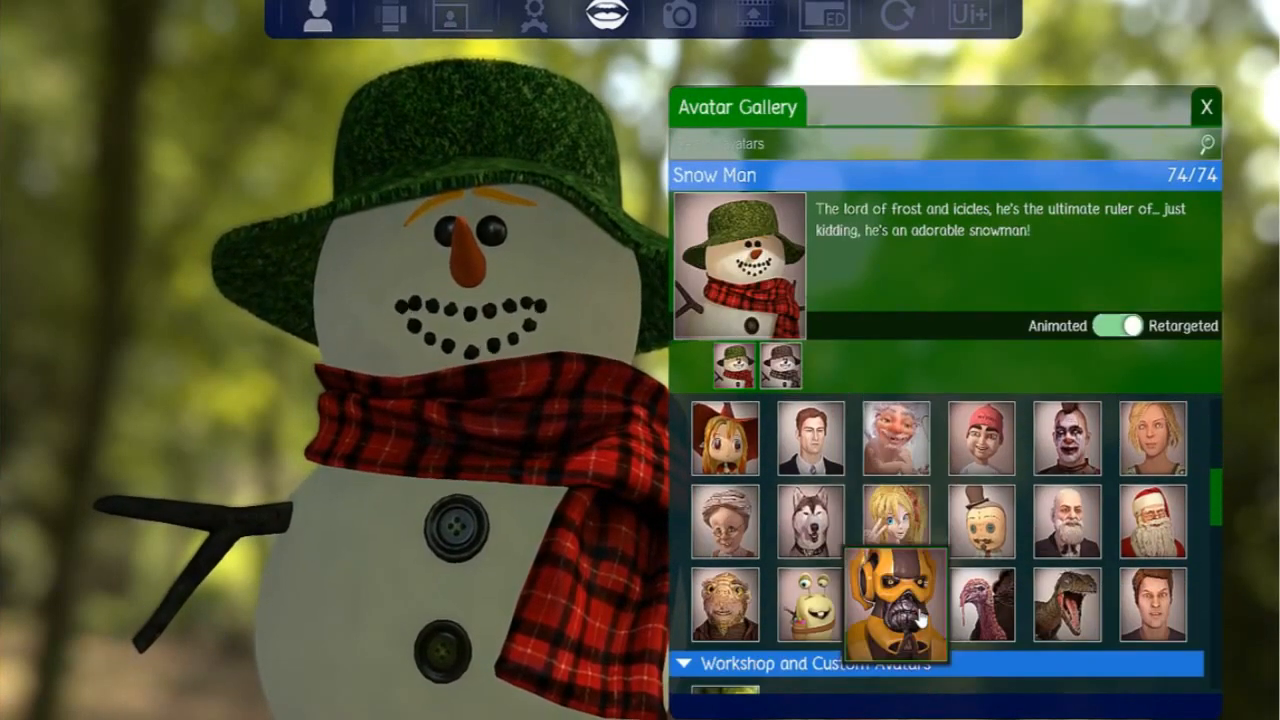
{"action": "left_click", "coordinate": [722, 600]}
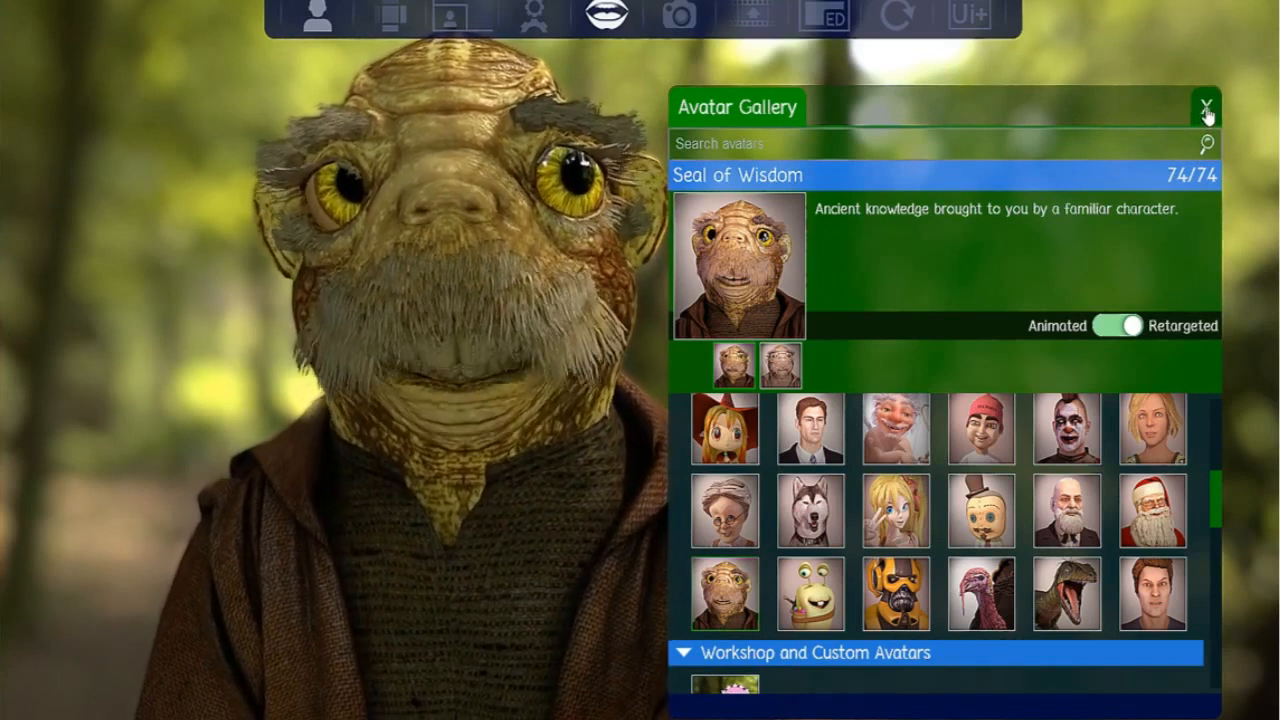
{"action": "left_click", "coordinate": [1207, 110]}
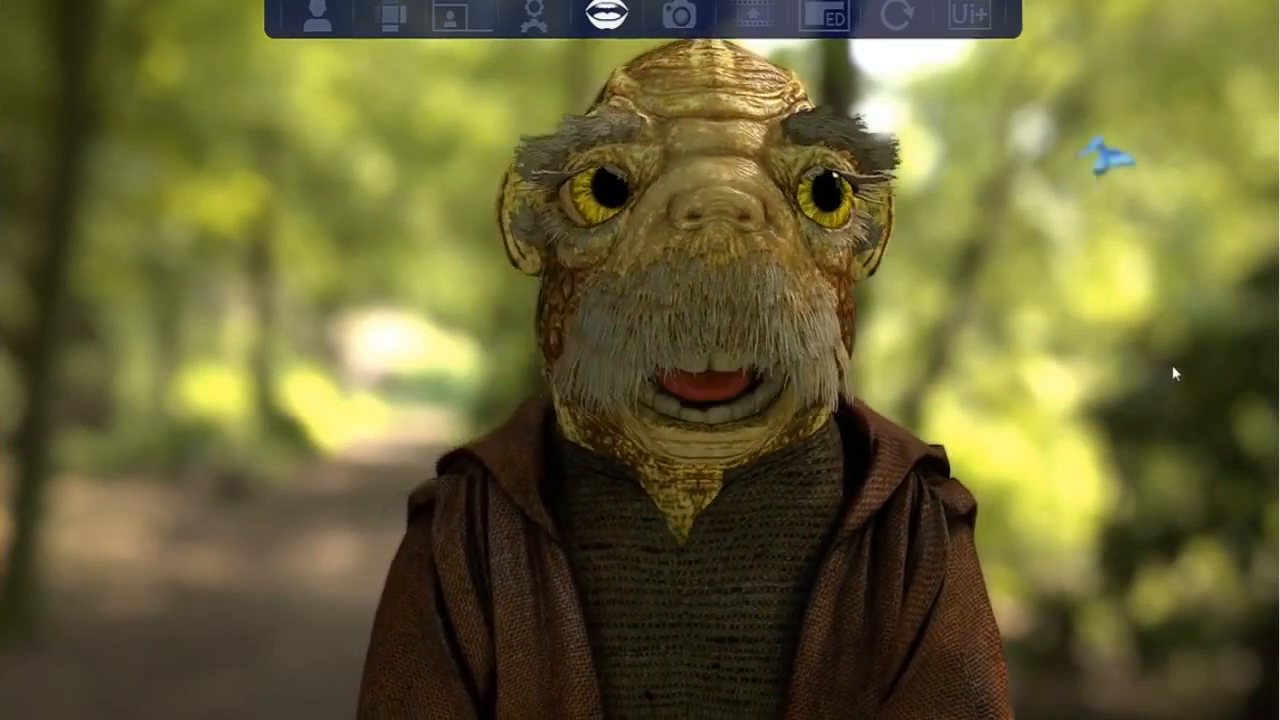
Step: Change the environment to the Cemetery background from the FaceRig Backgrounds
{"action": "left_click", "coordinate": [314, 26]}
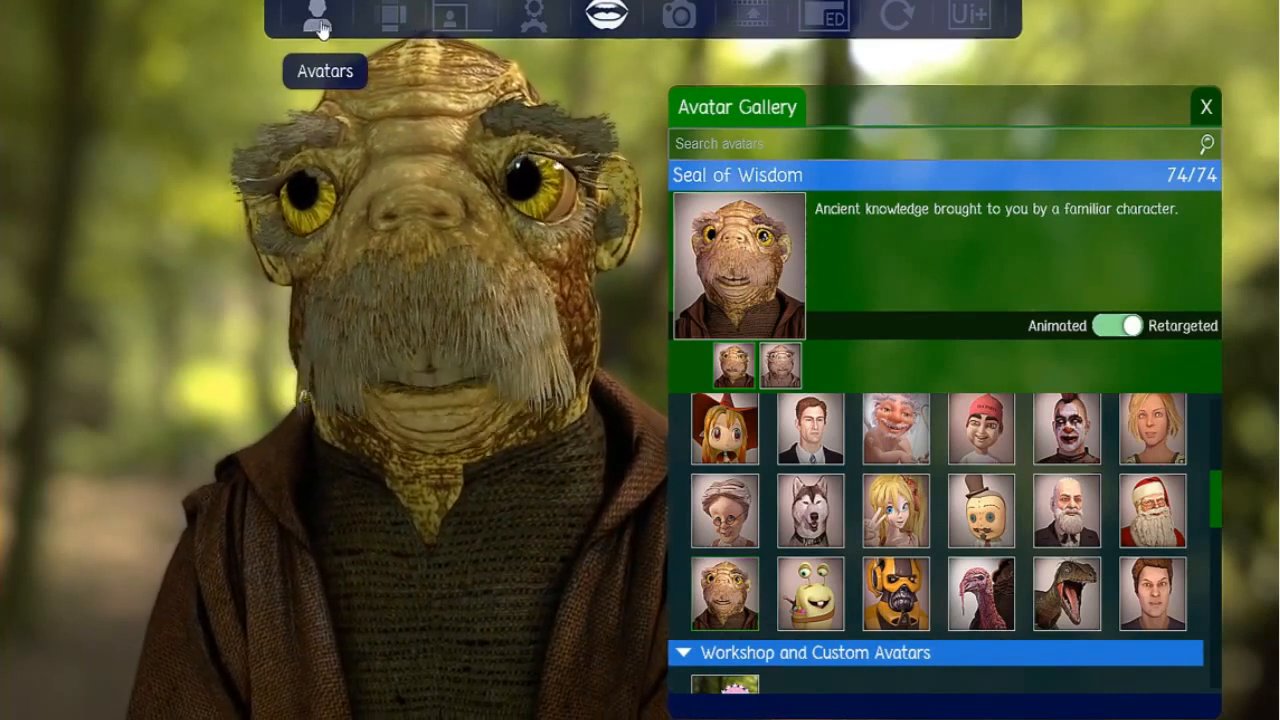
{"action": "left_click", "coordinate": [319, 28]}
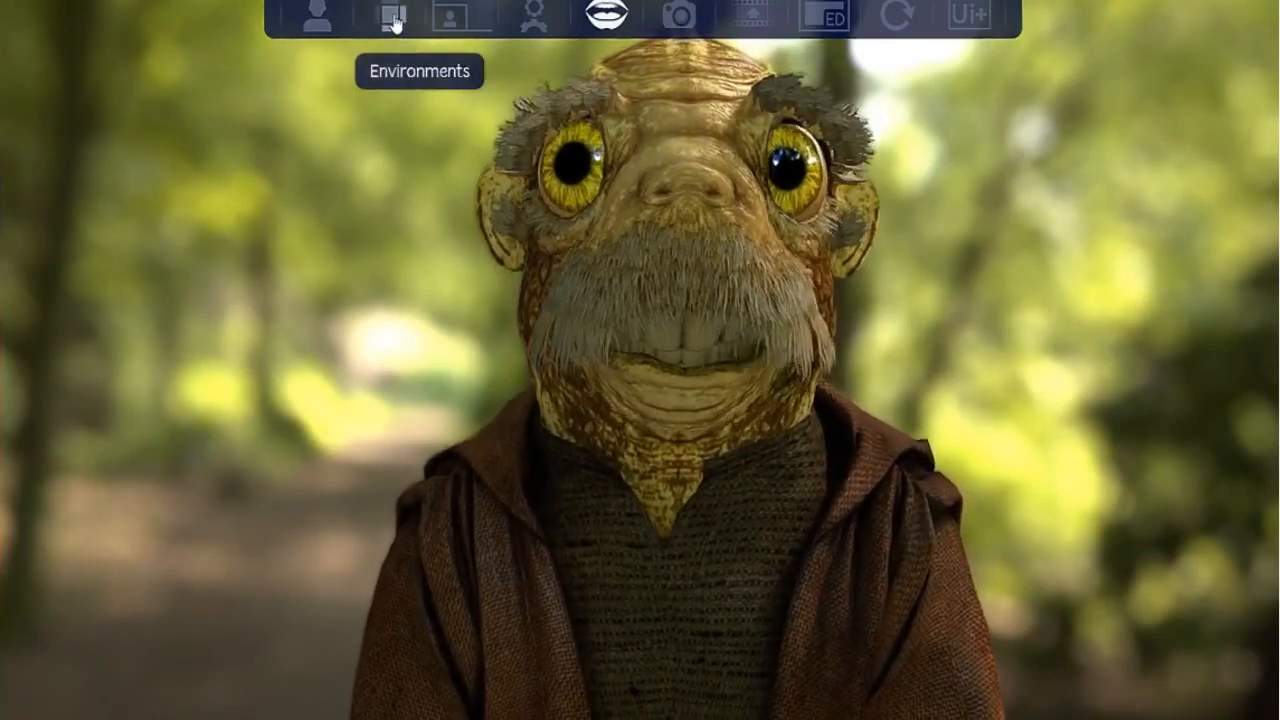
{"action": "left_click", "coordinate": [395, 22]}
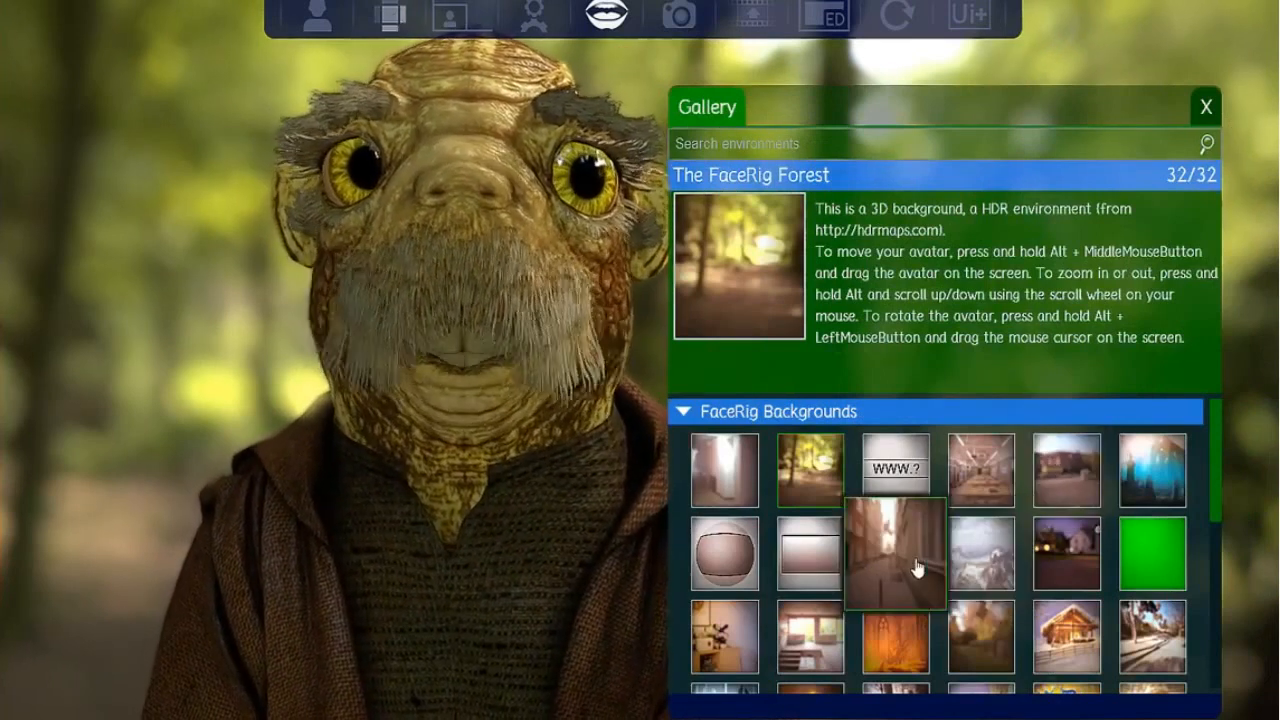
{"action": "left_click", "coordinate": [1147, 487]}
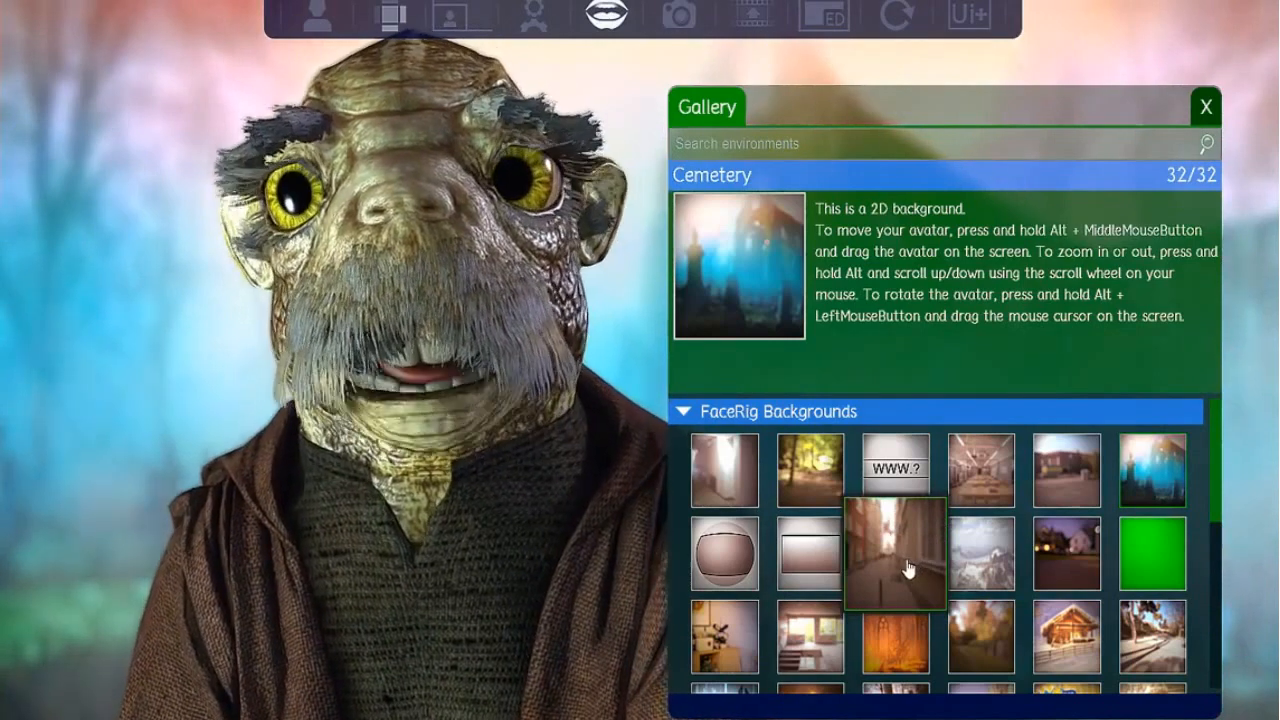
Step: Browse the remaining environments, change the background to Valentines Day and close the gallery
{"action": "scroll", "coordinate": [907, 568], "scroll_direction": "down", "scroll_amount": 3}
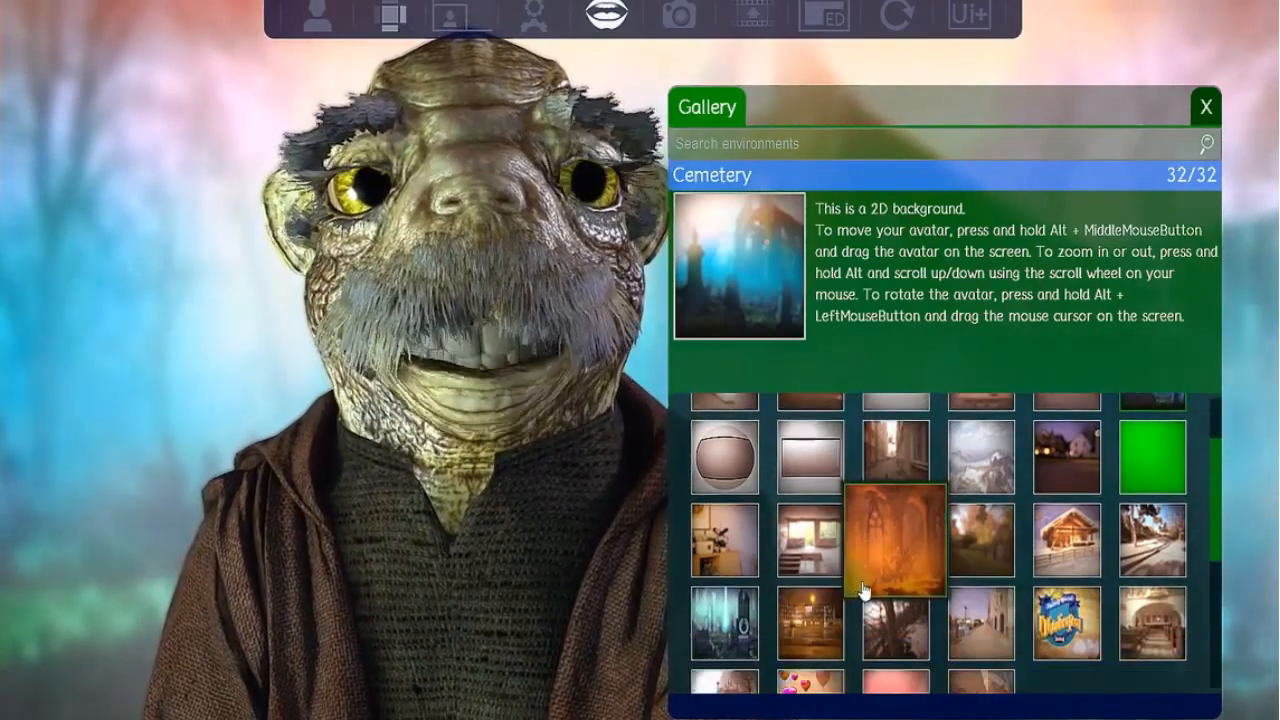
{"action": "scroll", "coordinate": [875, 590], "scroll_direction": "down", "scroll_amount": 5}
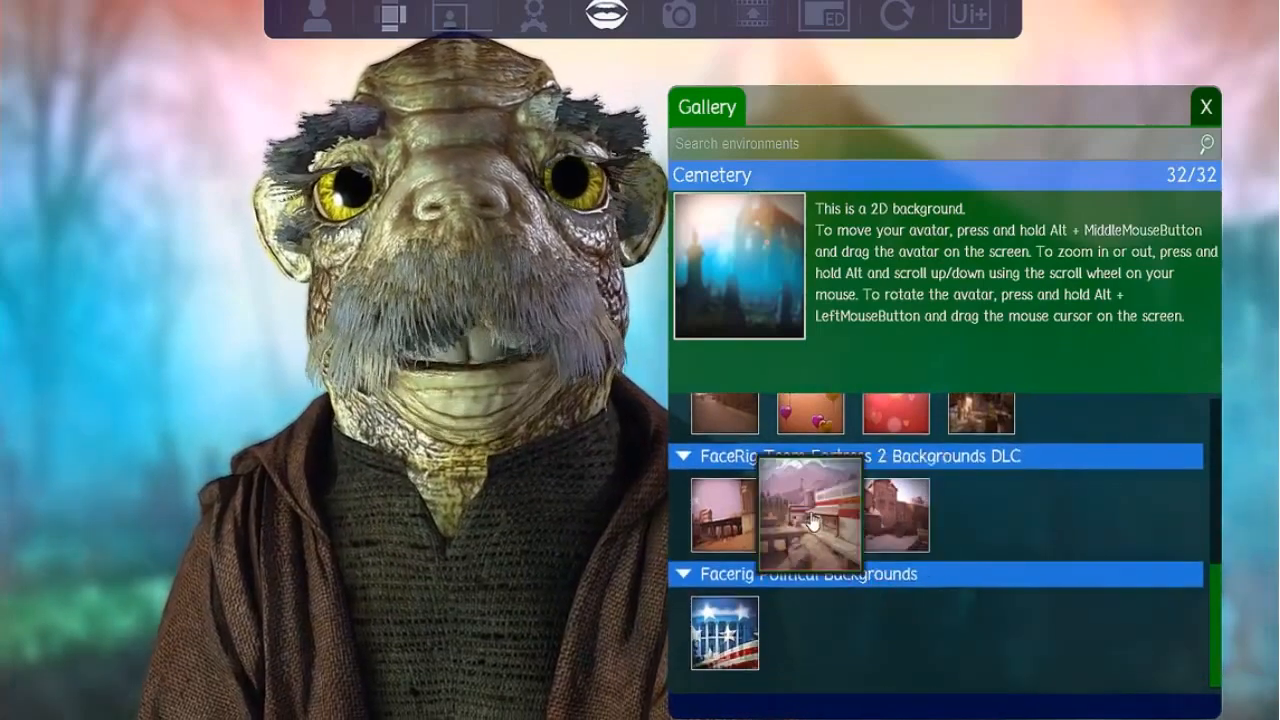
{"action": "left_click", "coordinate": [812, 522]}
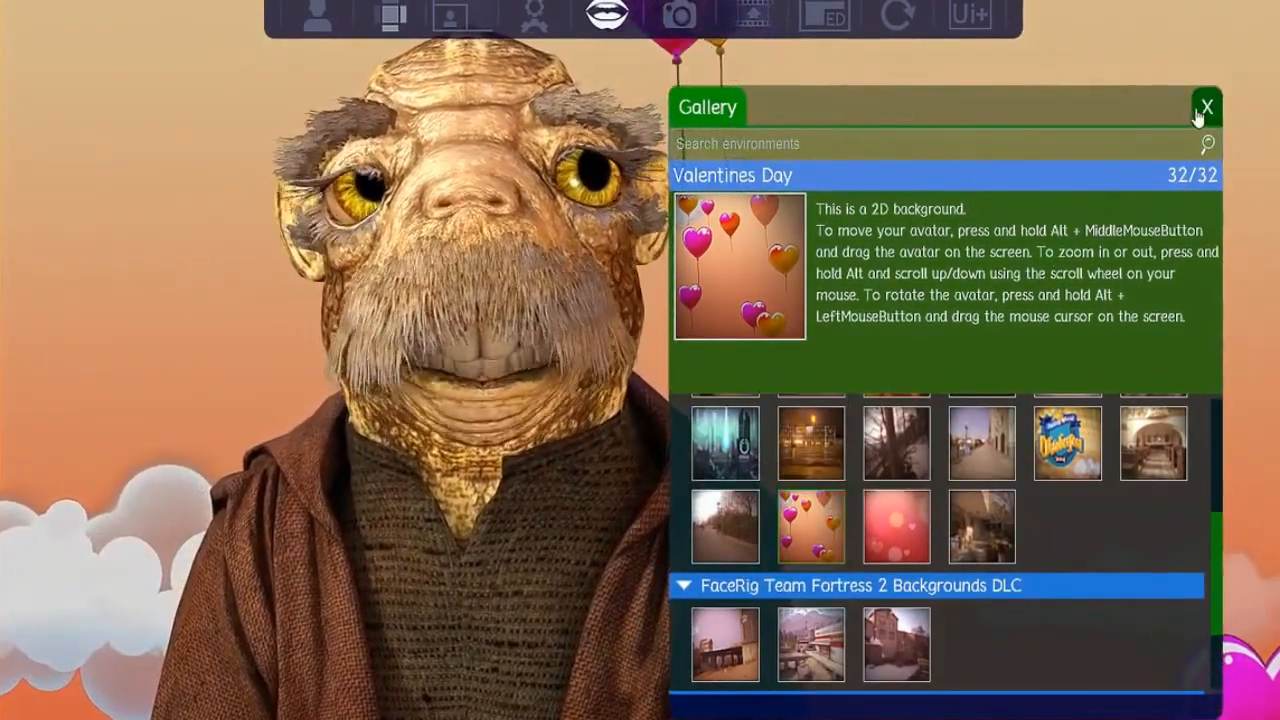
{"action": "left_click", "coordinate": [1205, 107]}
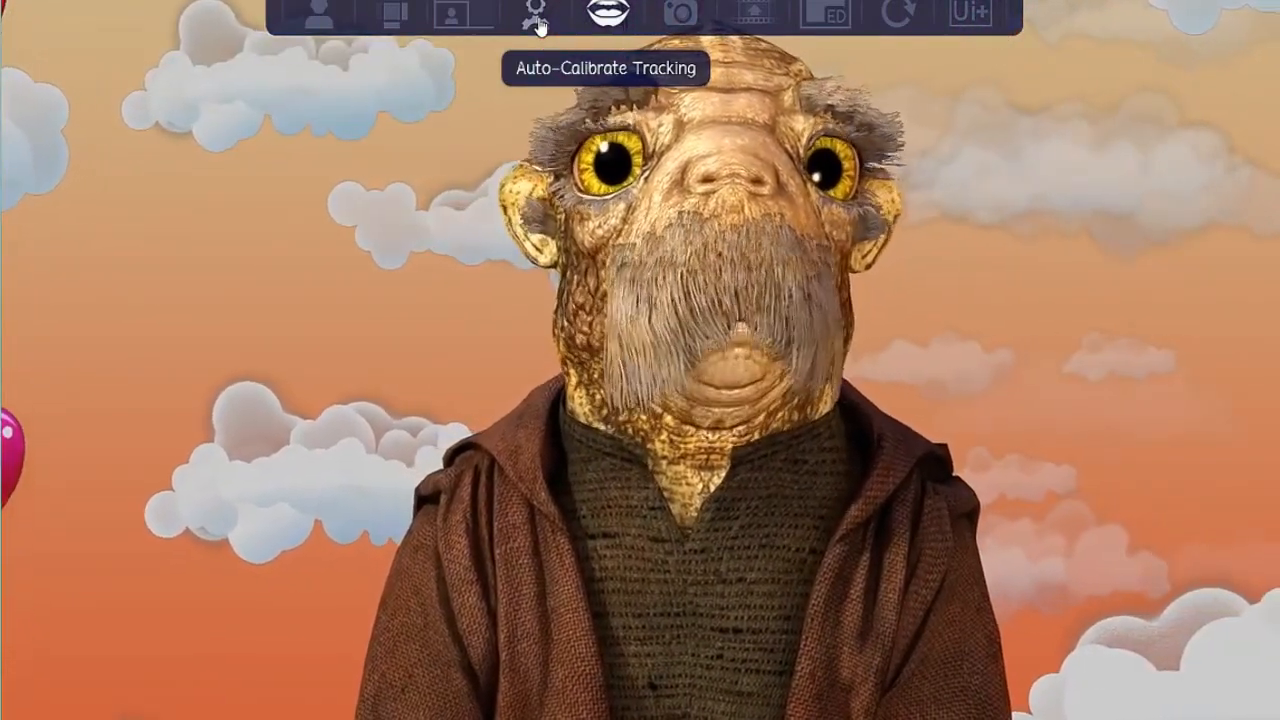
Step: Run the quick tracker calibration twice with a neutral expression and take a screenshot of the avatar
{"action": "left_click", "coordinate": [537, 24]}
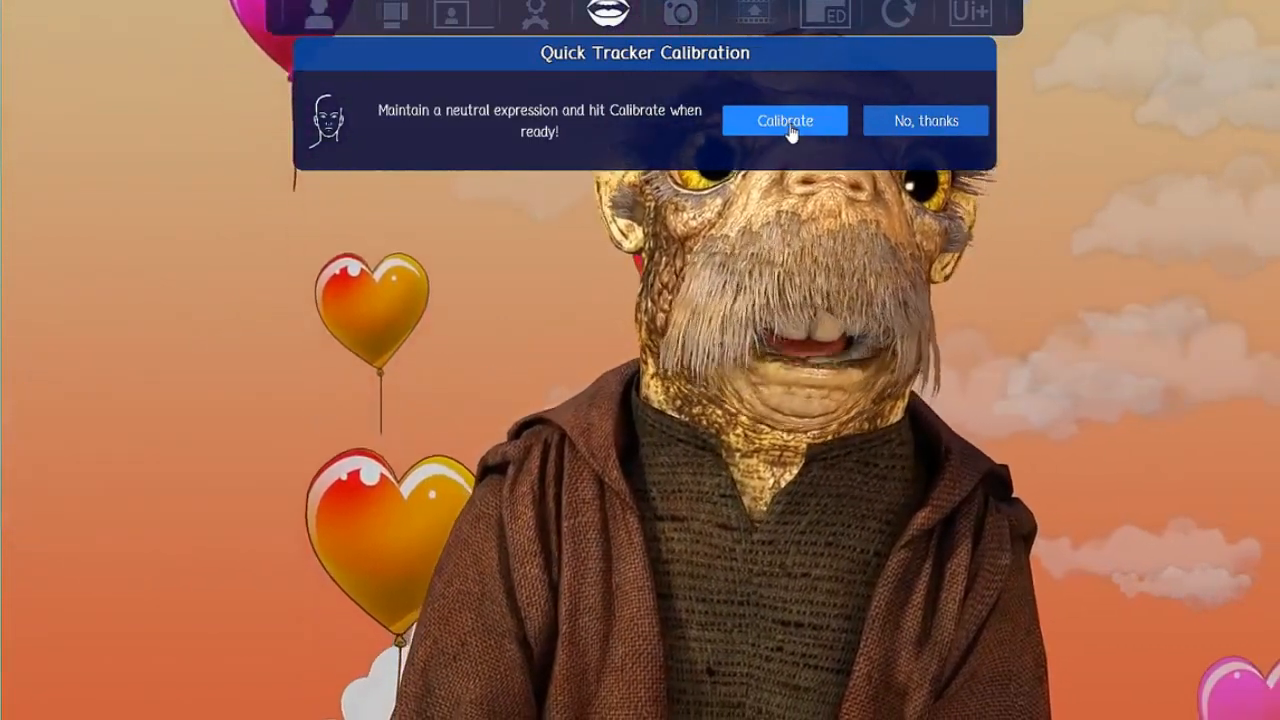
{"action": "left_click", "coordinate": [788, 121]}
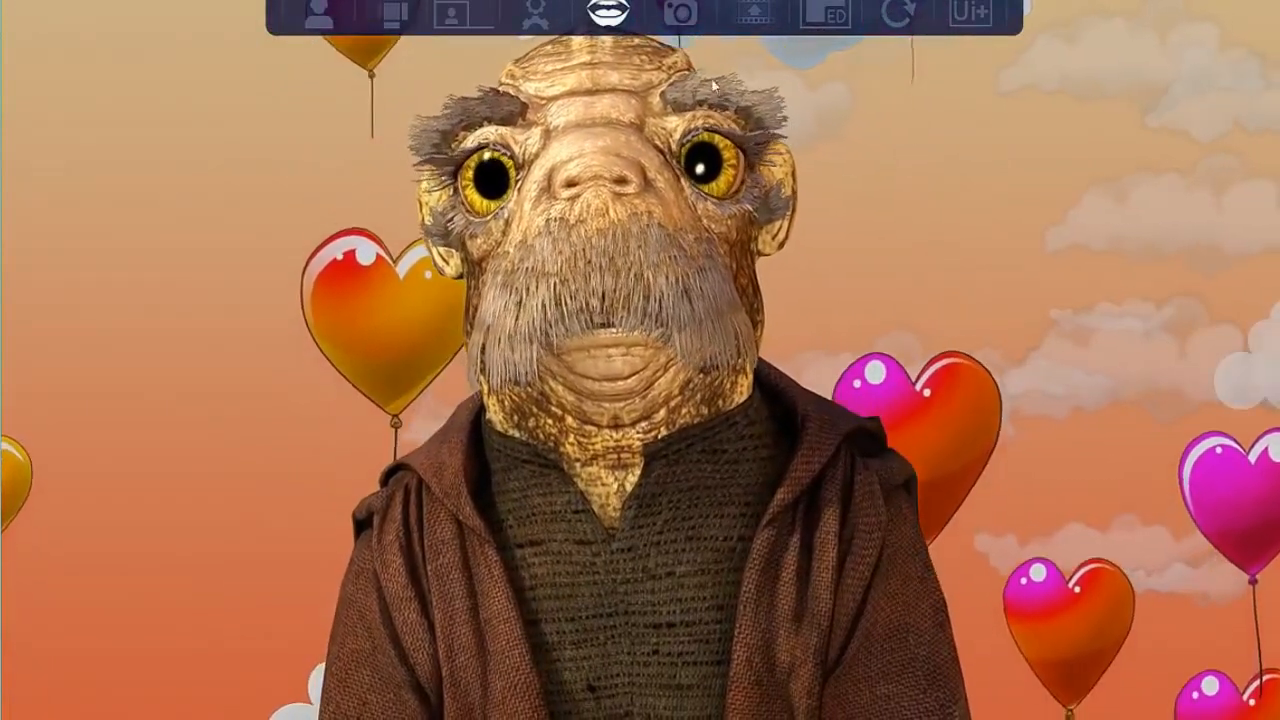
{"action": "left_click", "coordinate": [535, 18]}
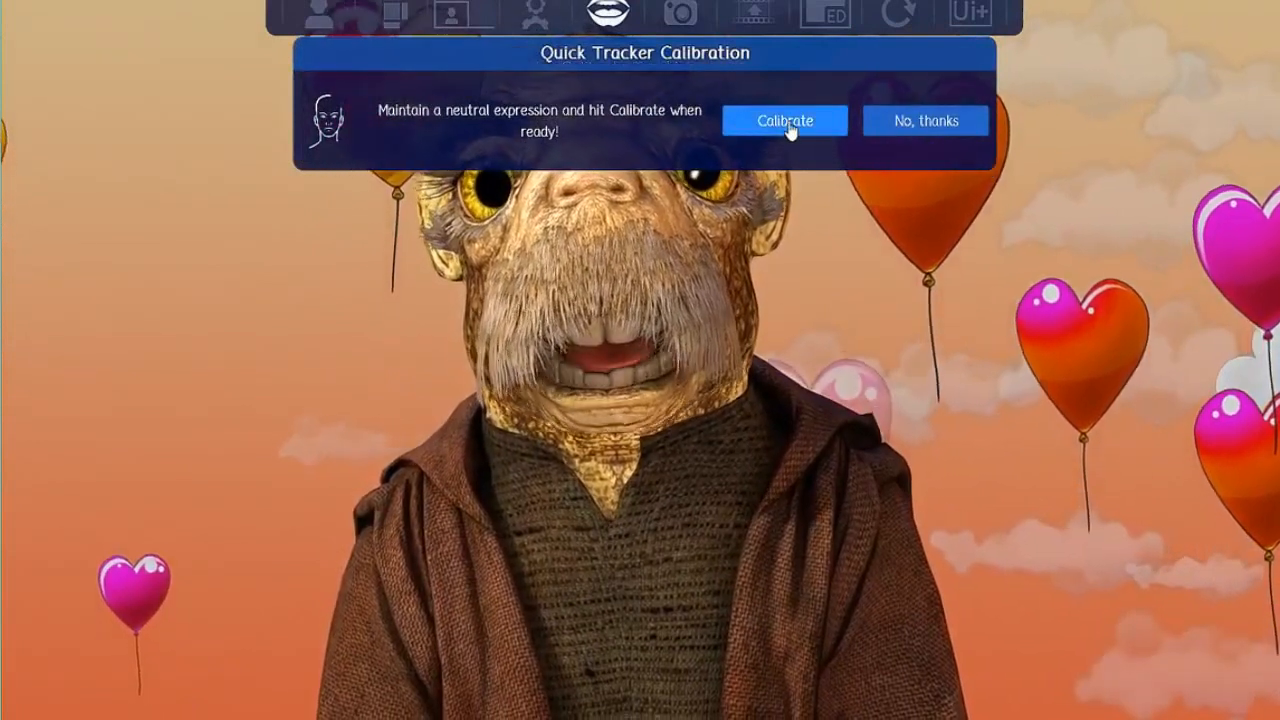
{"action": "left_click", "coordinate": [788, 121]}
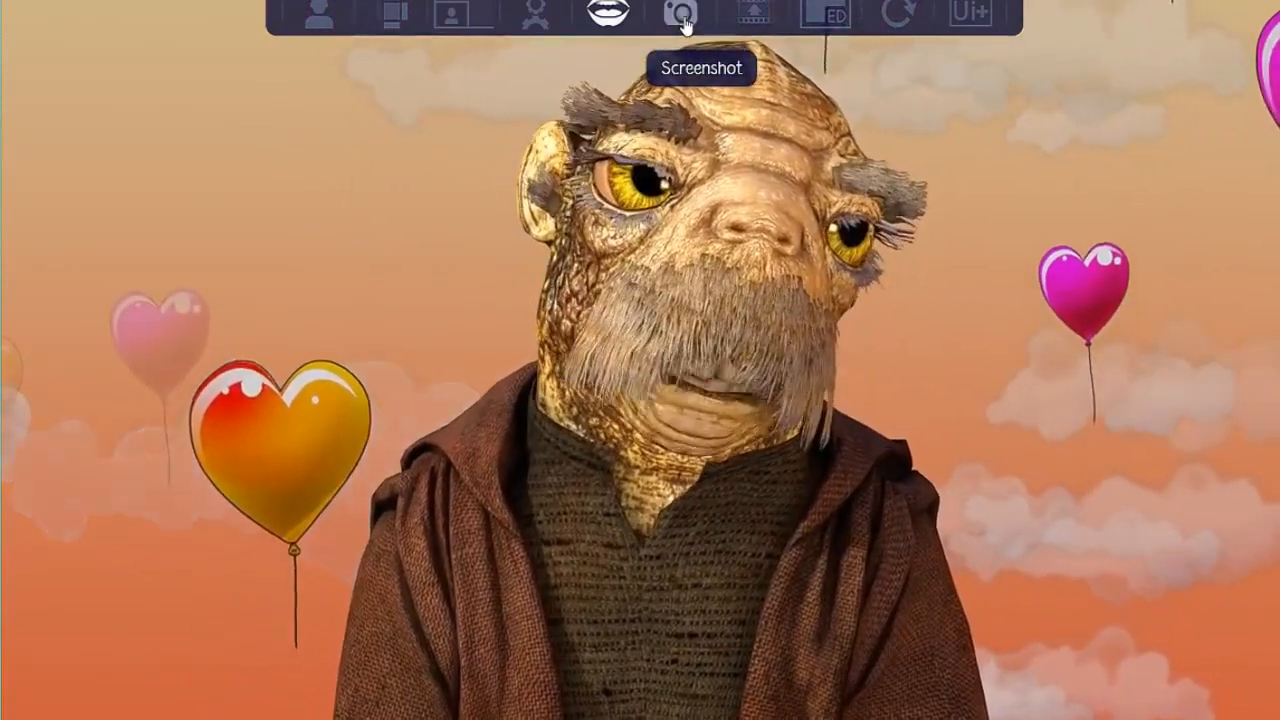
{"action": "left_click", "coordinate": [682, 15]}
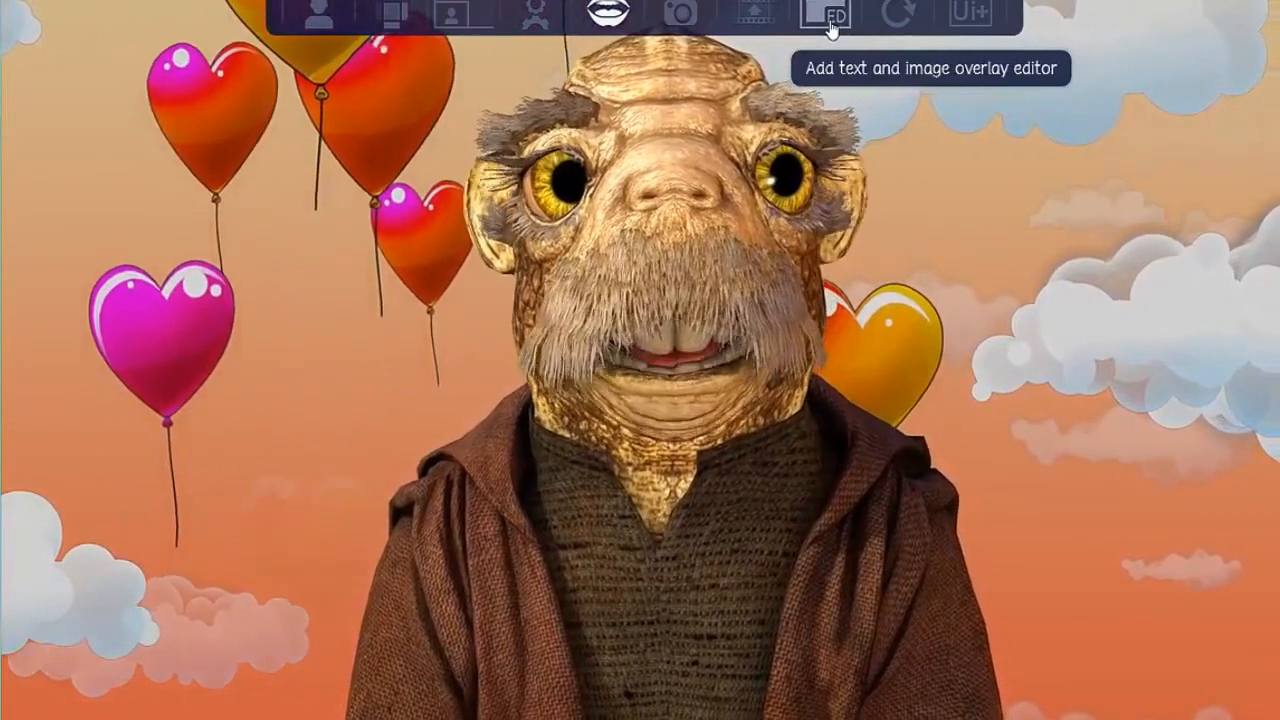
Step: Add a text message in the overlay editor and place it beside the avatar's face, over the empty background
{"action": "left_click", "coordinate": [830, 28]}
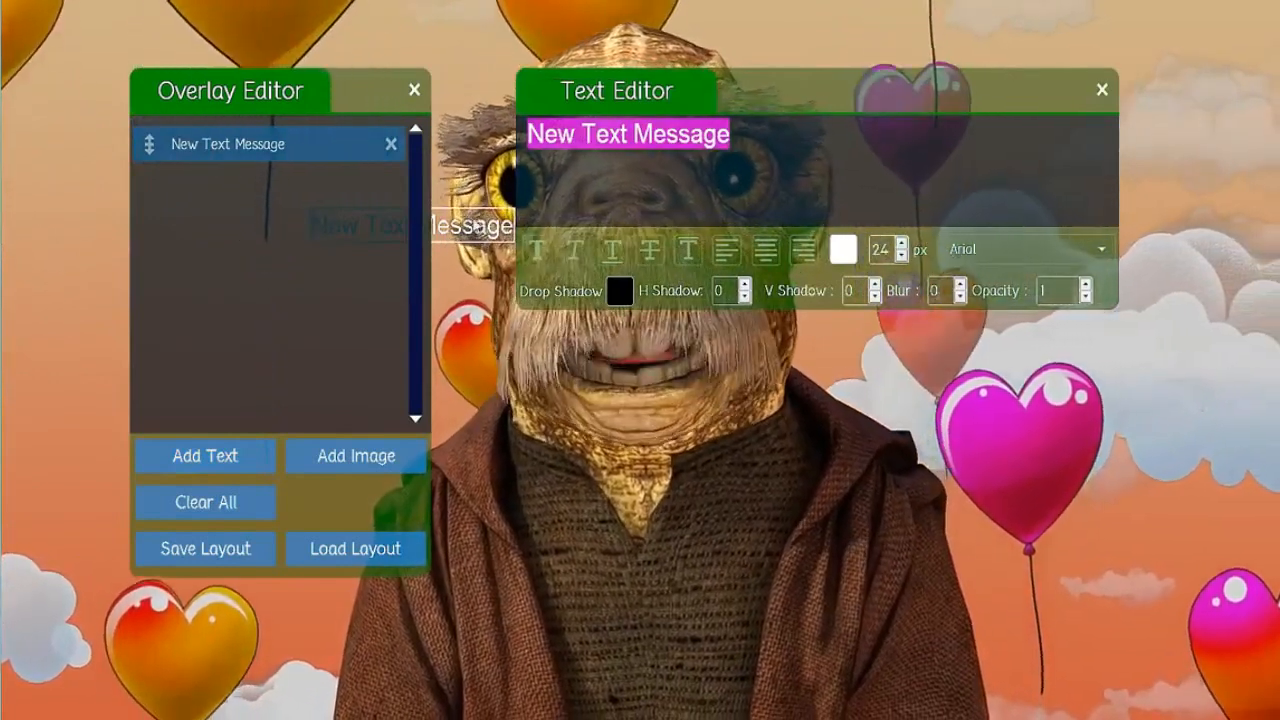
{"action": "left_click", "coordinate": [1096, 100]}
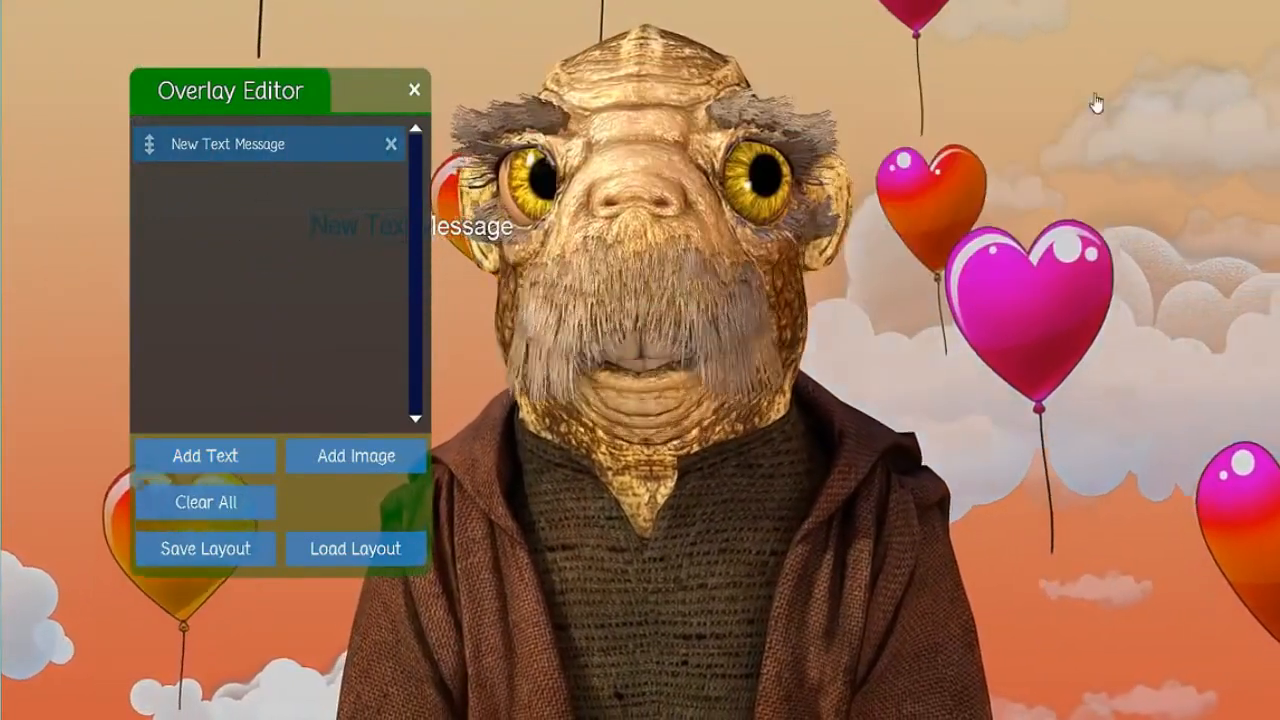
{"action": "left_click_drag", "start_coordinate": [458, 232], "coordinate": [1008, 340]}
Step: Replace the overlay's placeholder message with the text "Facerig Tutorials"
{"action": "double_click", "coordinate": [1008, 340]}
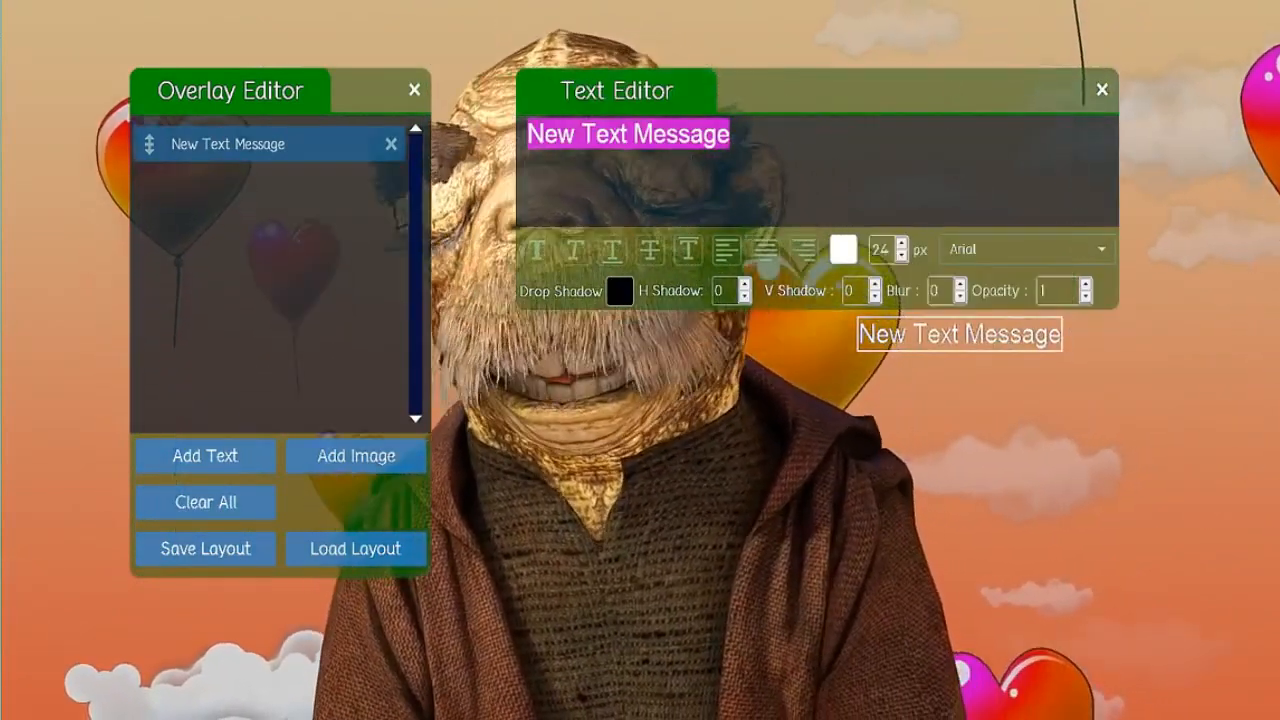
{"action": "type", "text": "Face"}
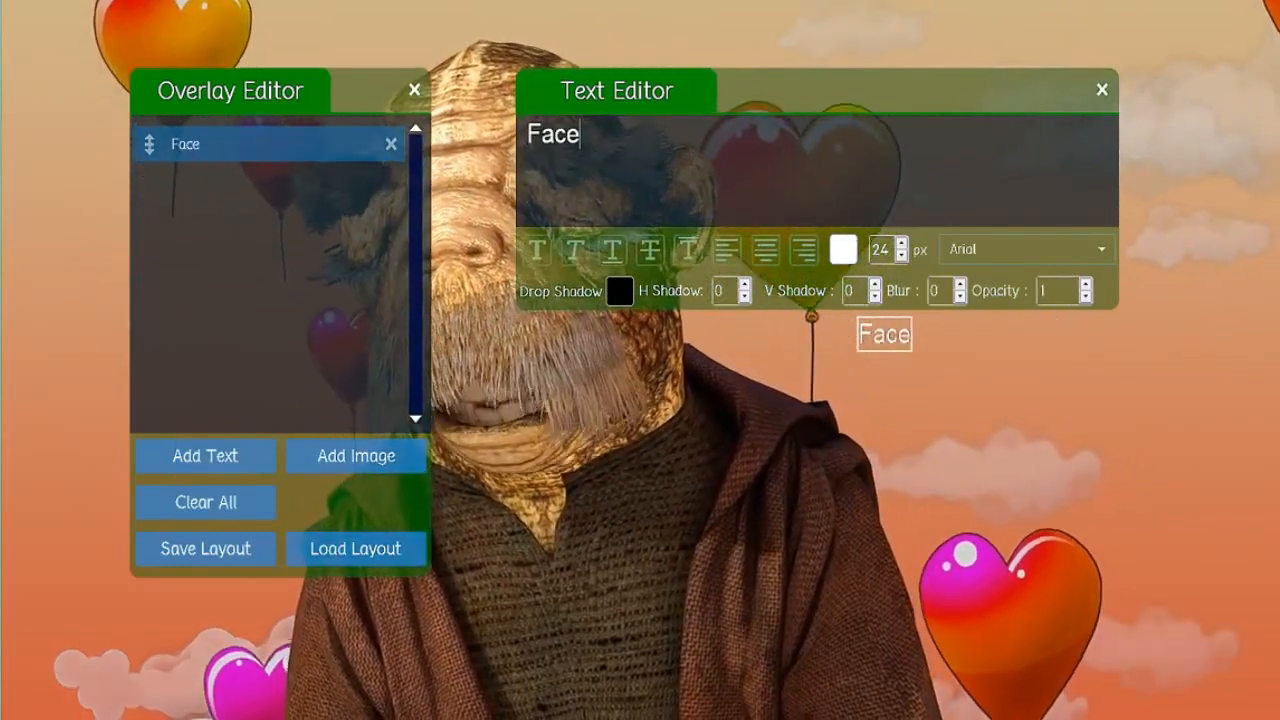
{"action": "type", "text": "rig T"}
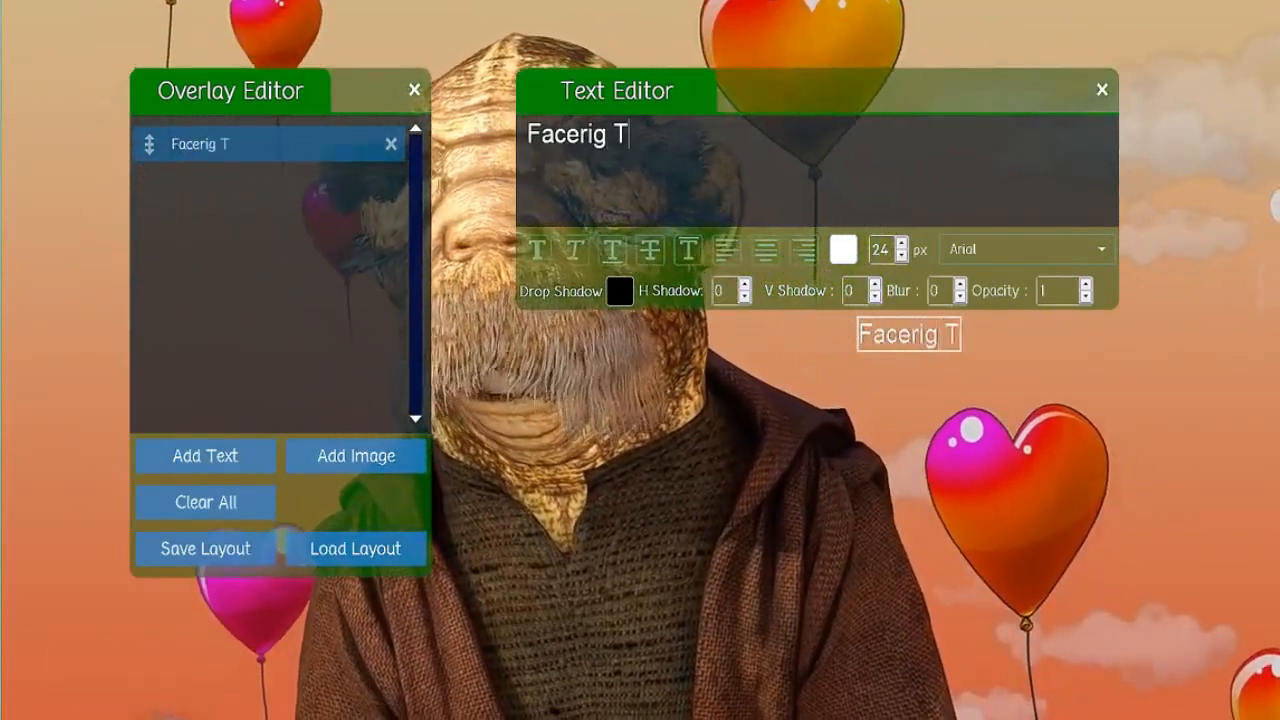
{"action": "type", "text": "utorials"}
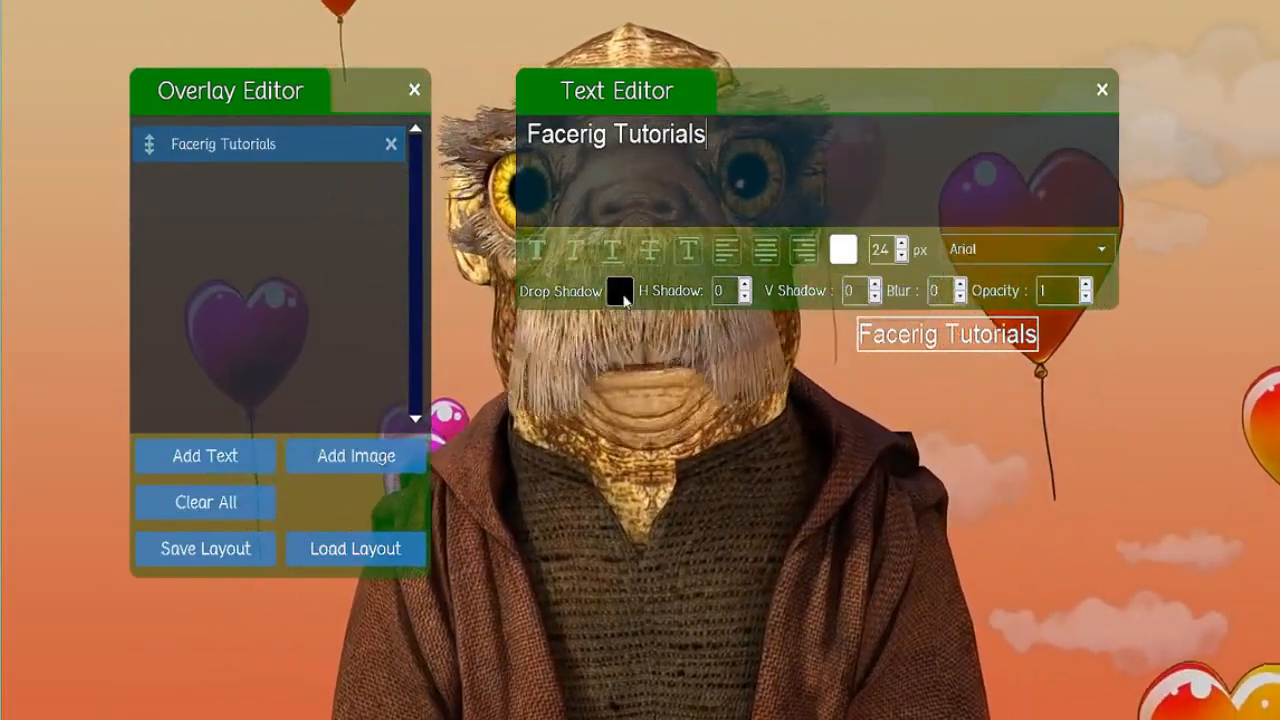
Step: Give the overlay text a black drop shadow with H Shadow 3 and V Shadow 3
{"action": "left_click", "coordinate": [620, 291]}
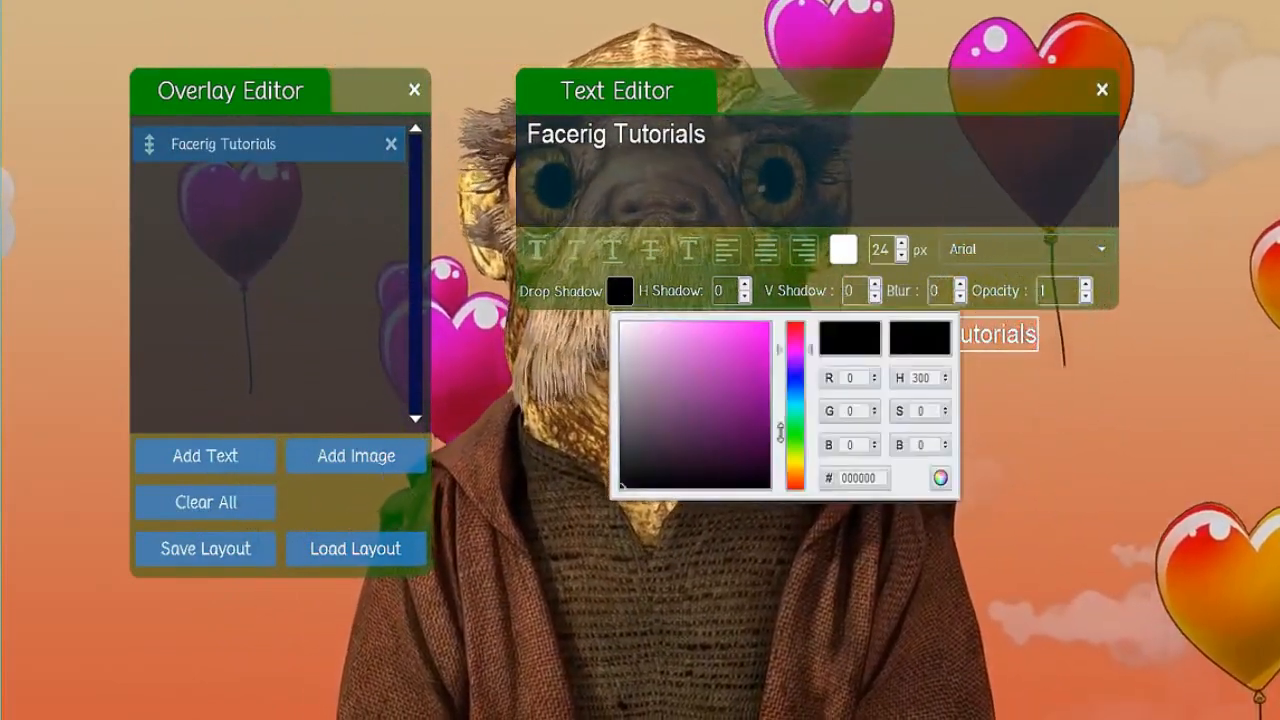
{"action": "left_click", "coordinate": [744, 285]}
{"action": "left_click", "coordinate": [744, 285]}
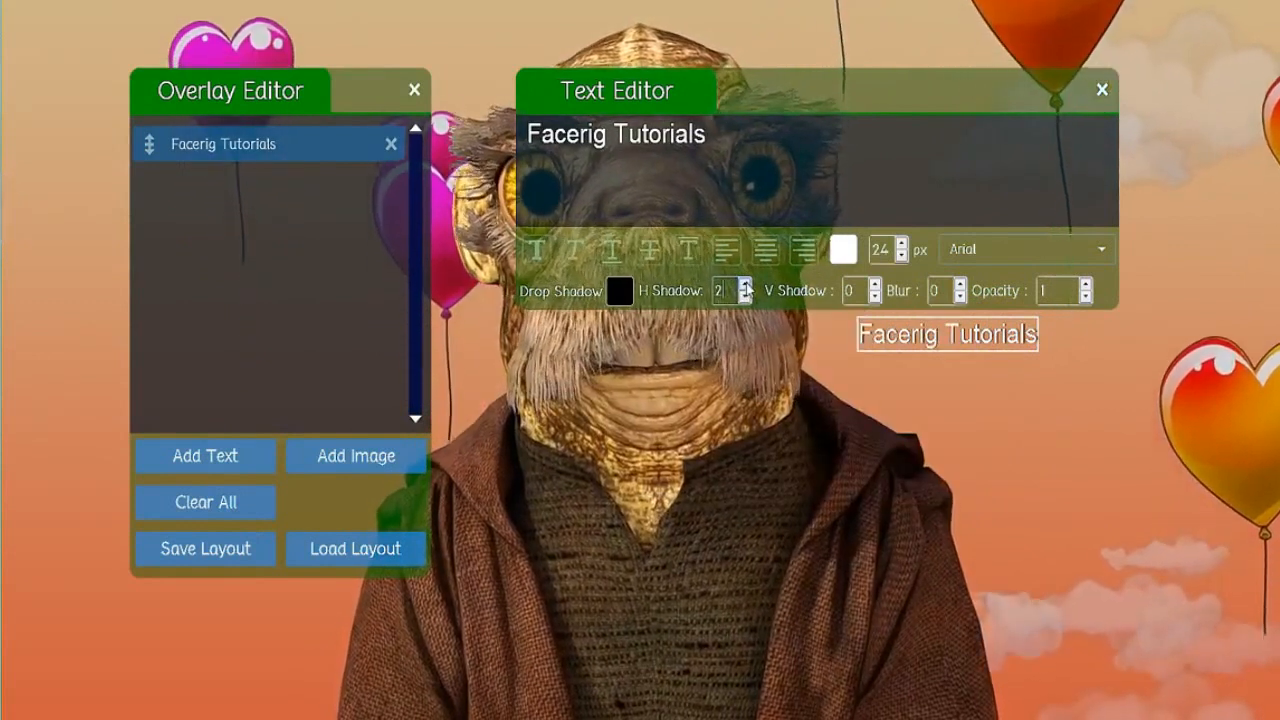
{"action": "left_click", "coordinate": [744, 285]}
{"action": "left_click", "coordinate": [875, 285]}
{"action": "left_click", "coordinate": [875, 285]}
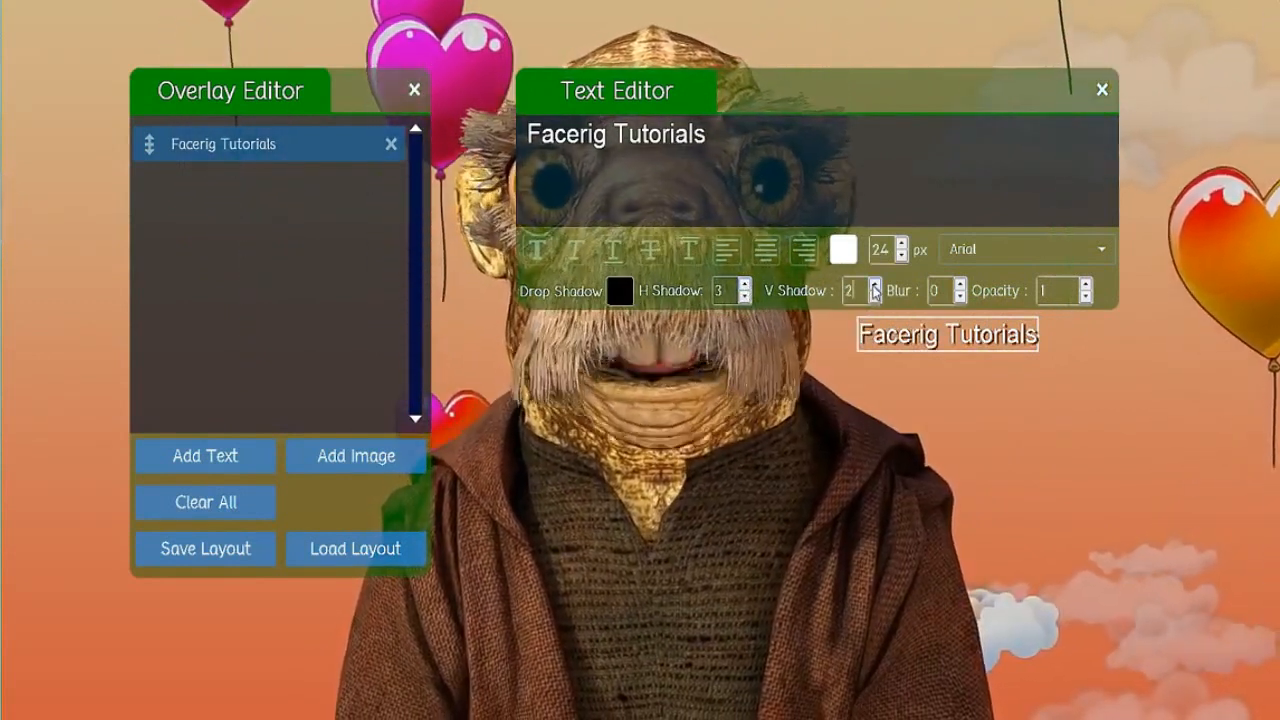
{"action": "left_click", "coordinate": [875, 285]}
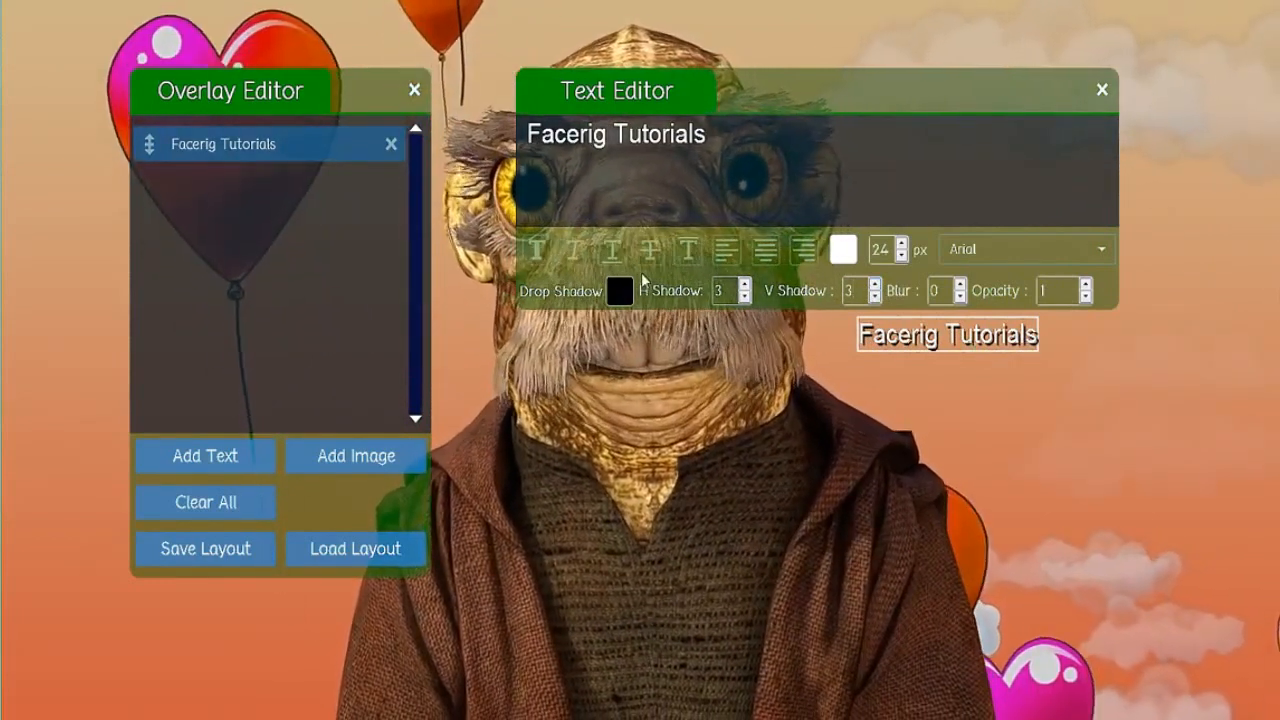
Step: Set the overlay text's colour to pale pink, trying purple (850f85) and bright pink first
{"action": "left_click", "coordinate": [845, 252]}
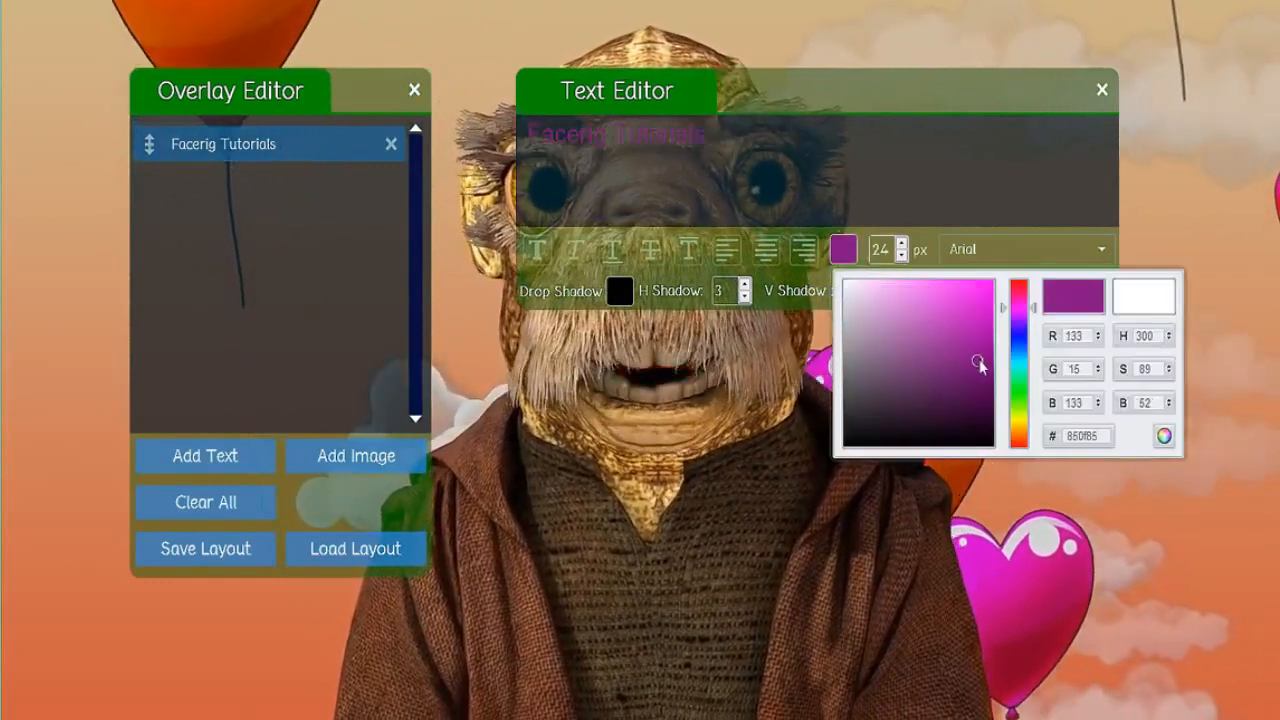
{"action": "left_click", "coordinate": [975, 186]}
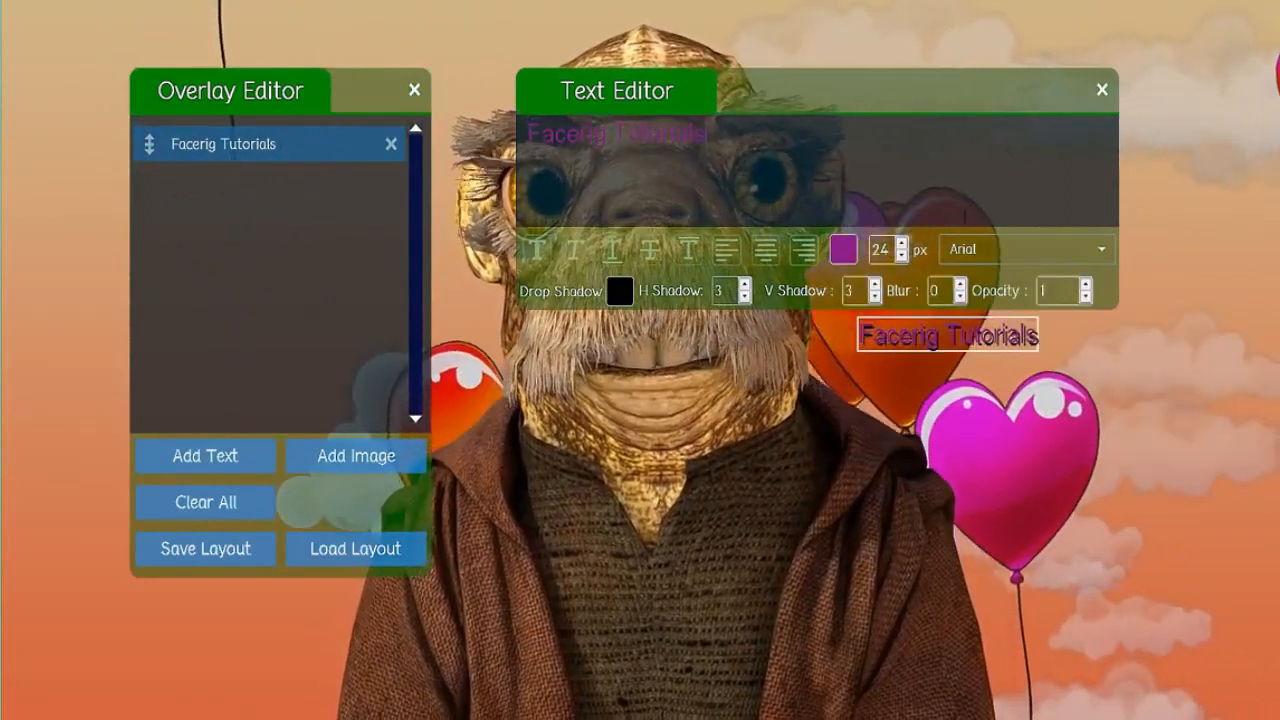
{"action": "left_click", "coordinate": [845, 252]}
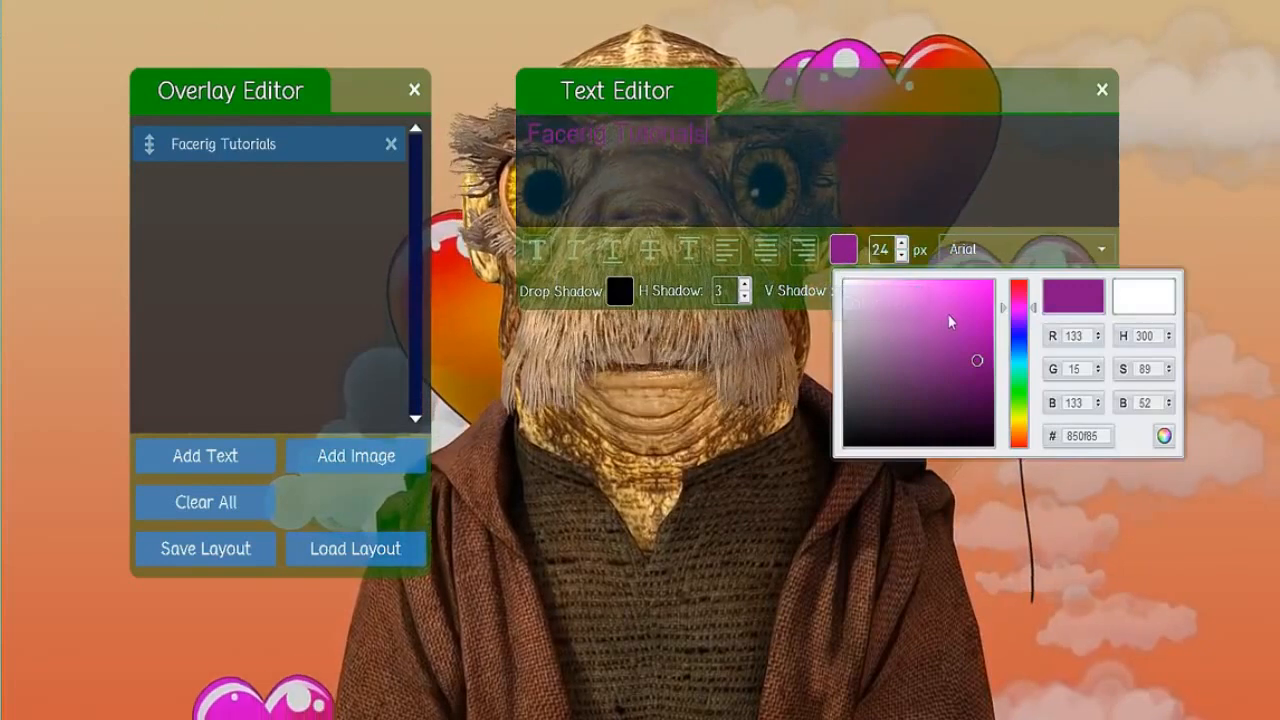
{"action": "left_click", "coordinate": [845, 251]}
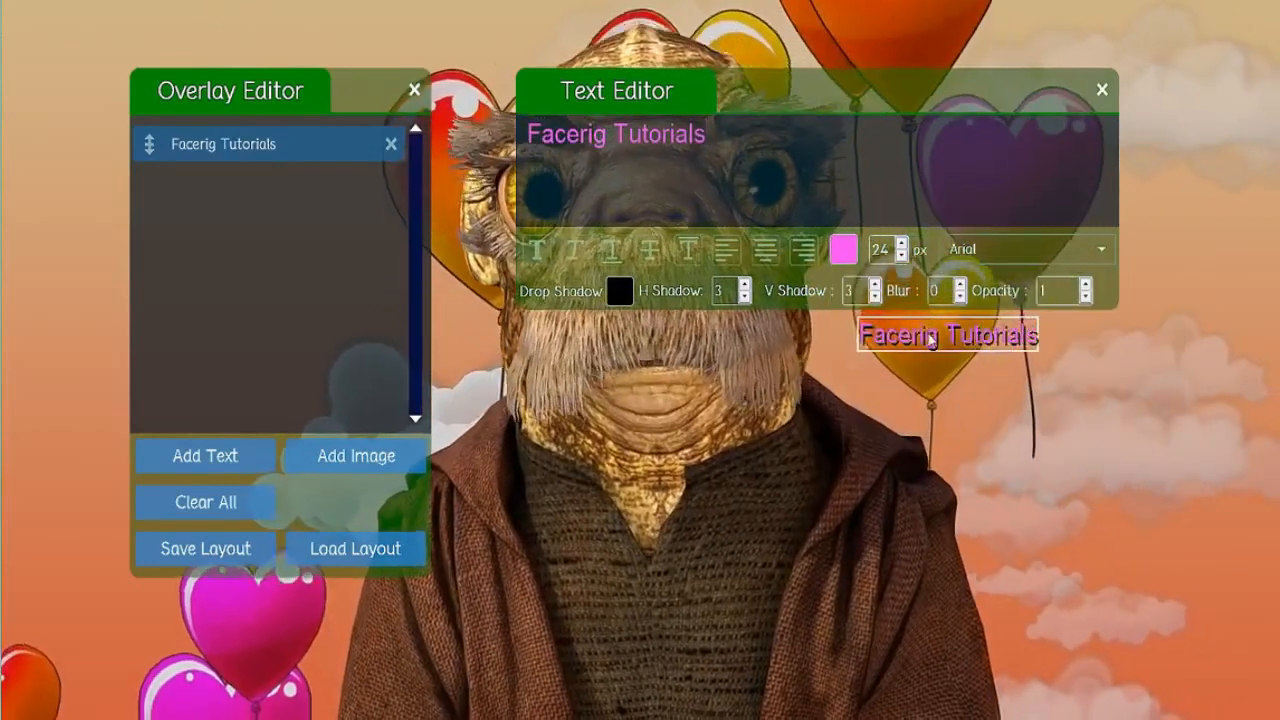
{"action": "left_click", "coordinate": [845, 251]}
{"action": "left_click_drag", "start_coordinate": [932, 297], "coordinate": [878, 287]}
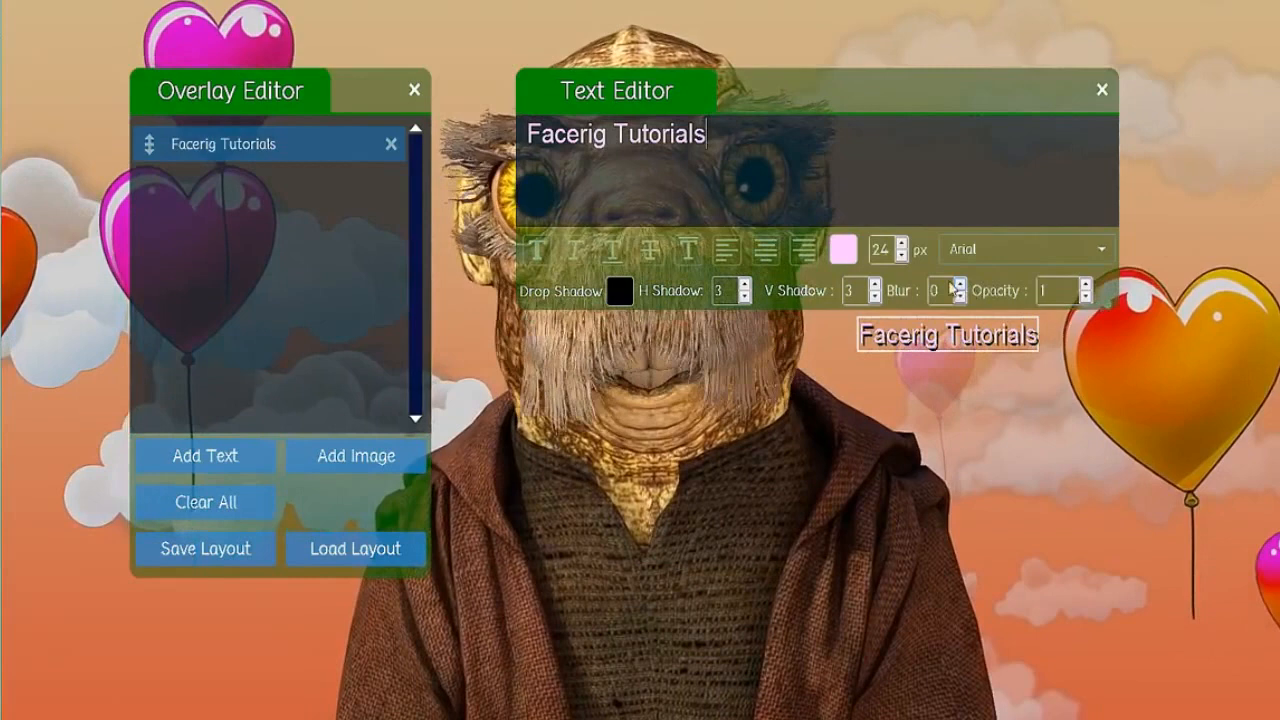
Step: Set the overlay text to a 45 px font size and the Constantia font
{"action": "left_click", "coordinate": [901, 245]}
{"action": "left_click", "coordinate": [901, 245]}
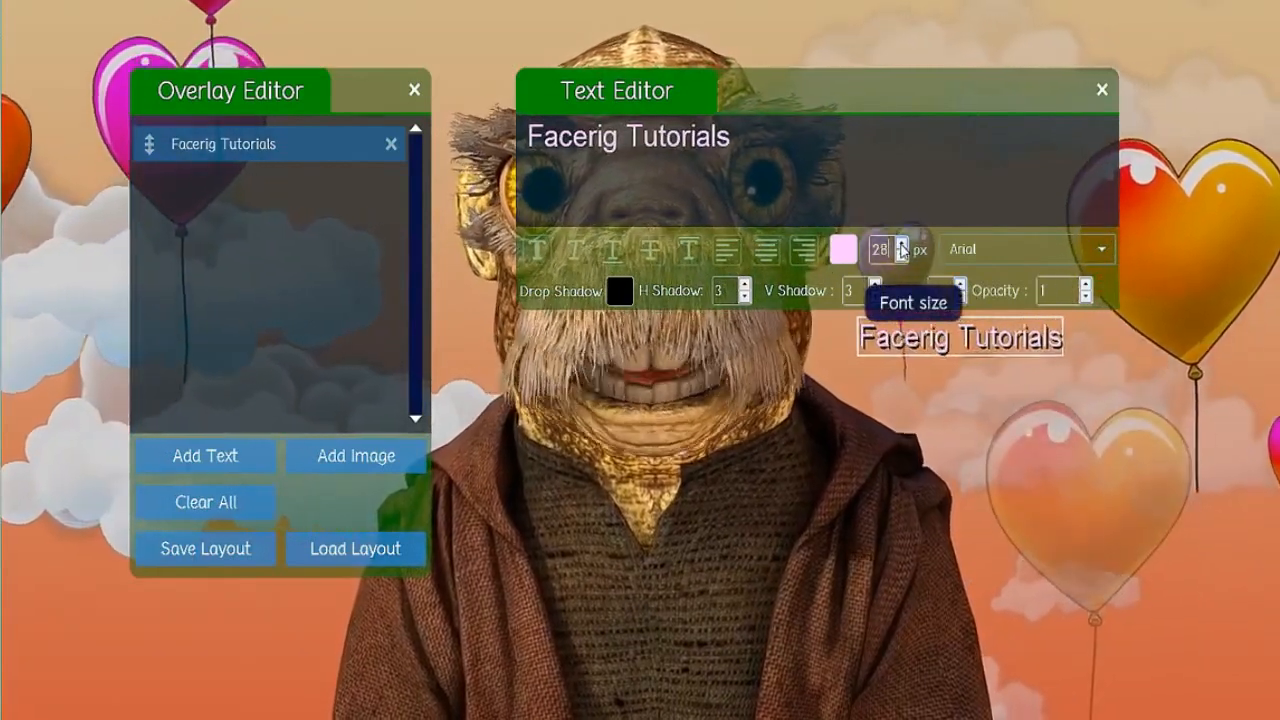
{"action": "left_click", "coordinate": [901, 245]}
{"action": "left_click", "coordinate": [901, 245]}
{"action": "left_click", "coordinate": [901, 245]}
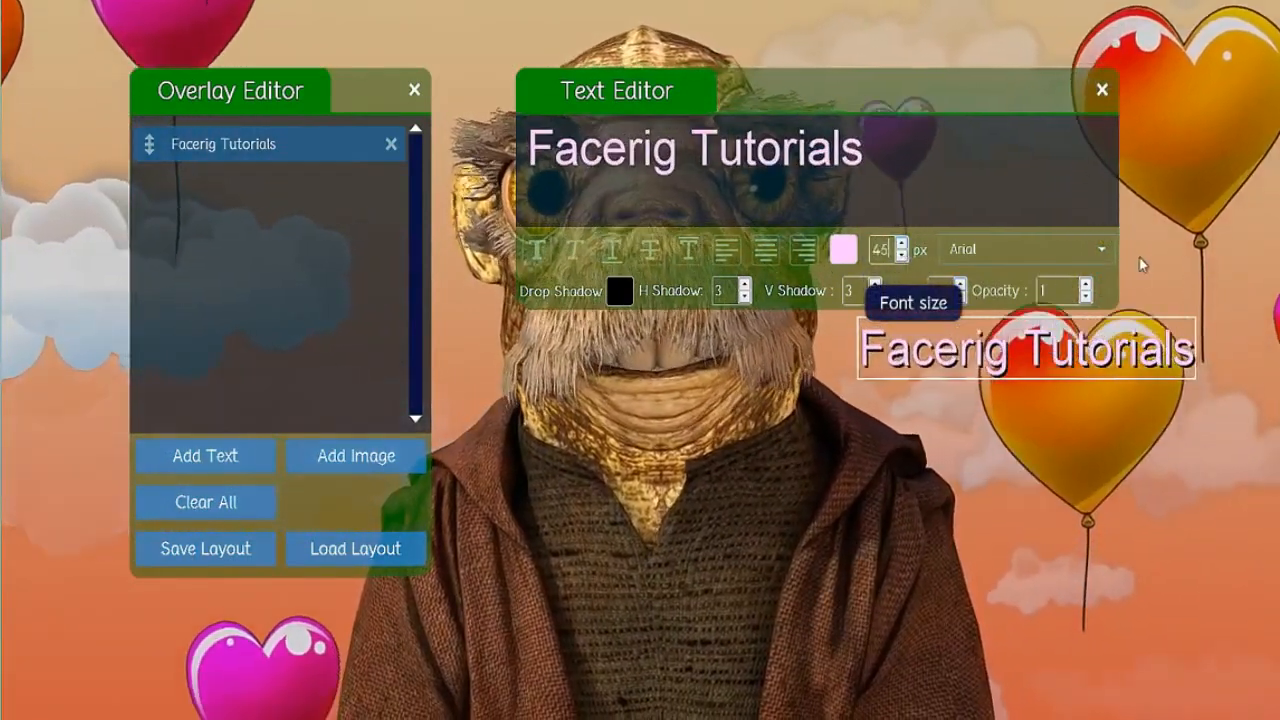
{"action": "left_click", "coordinate": [1097, 252]}
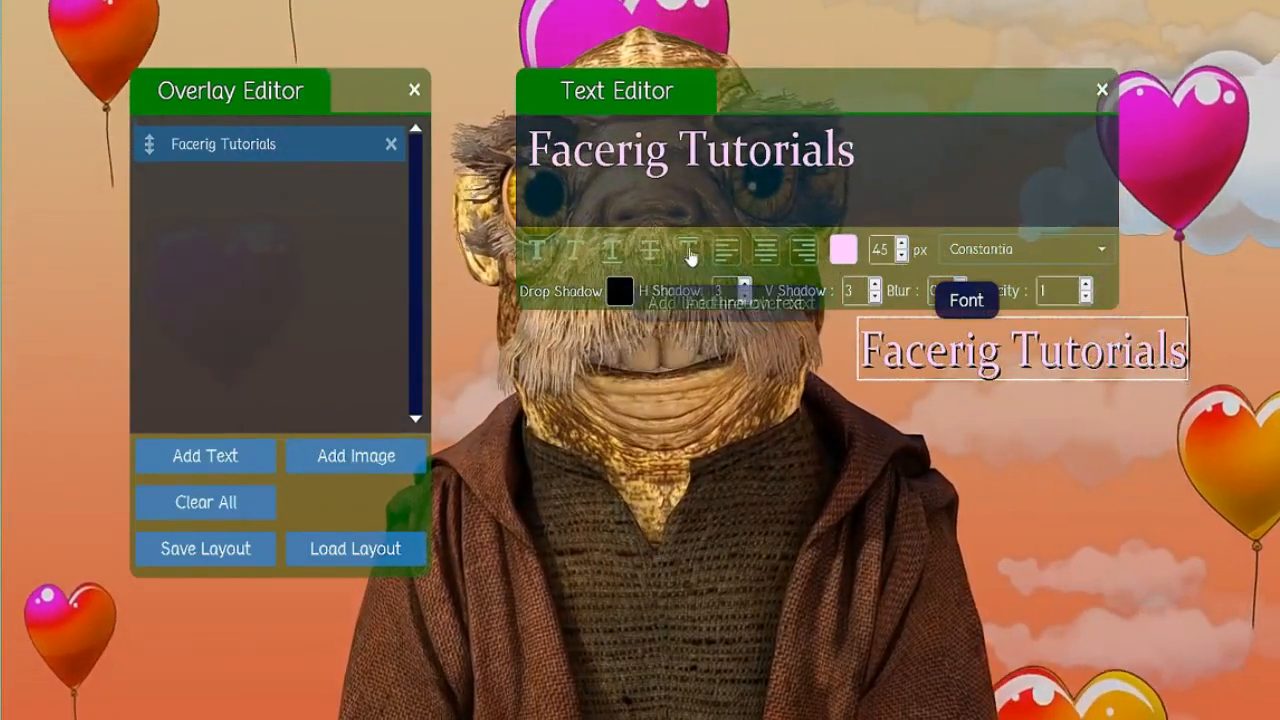
Step: Make the overlay text bold and italic, trying a line over it, and move it onto the avatar's chest
{"action": "left_click", "coordinate": [539, 252]}
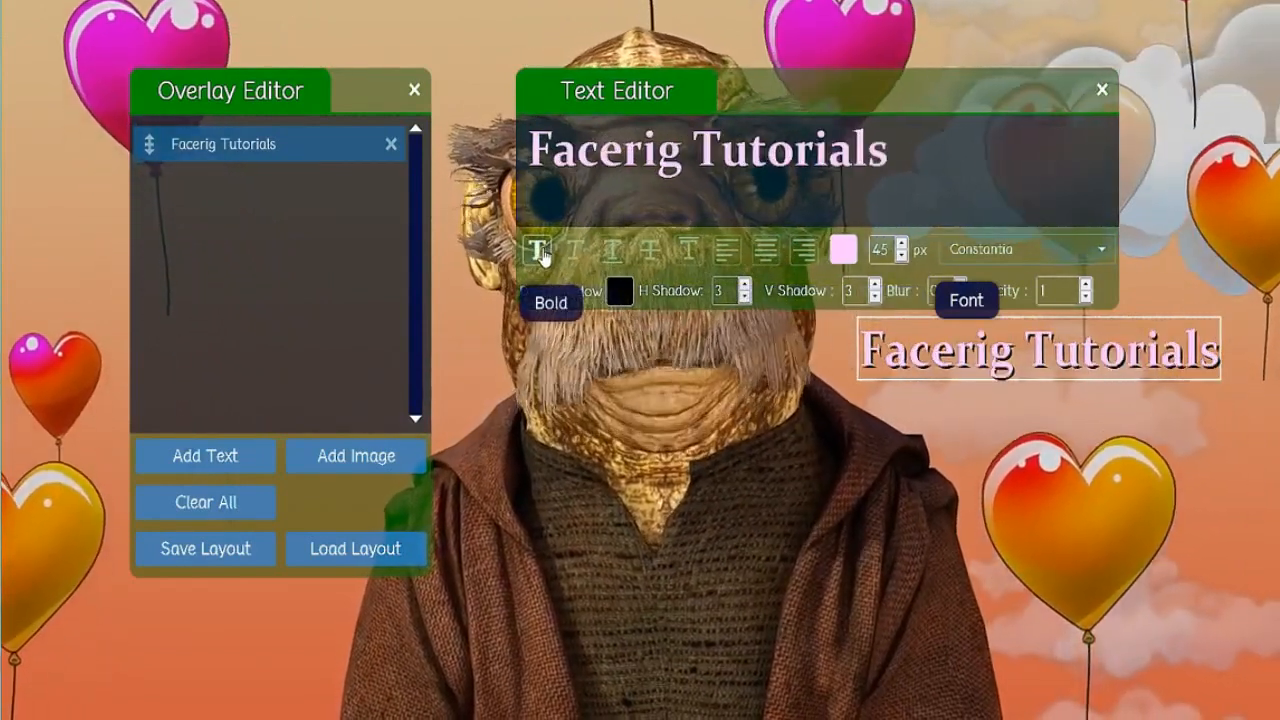
{"action": "left_click", "coordinate": [577, 252]}
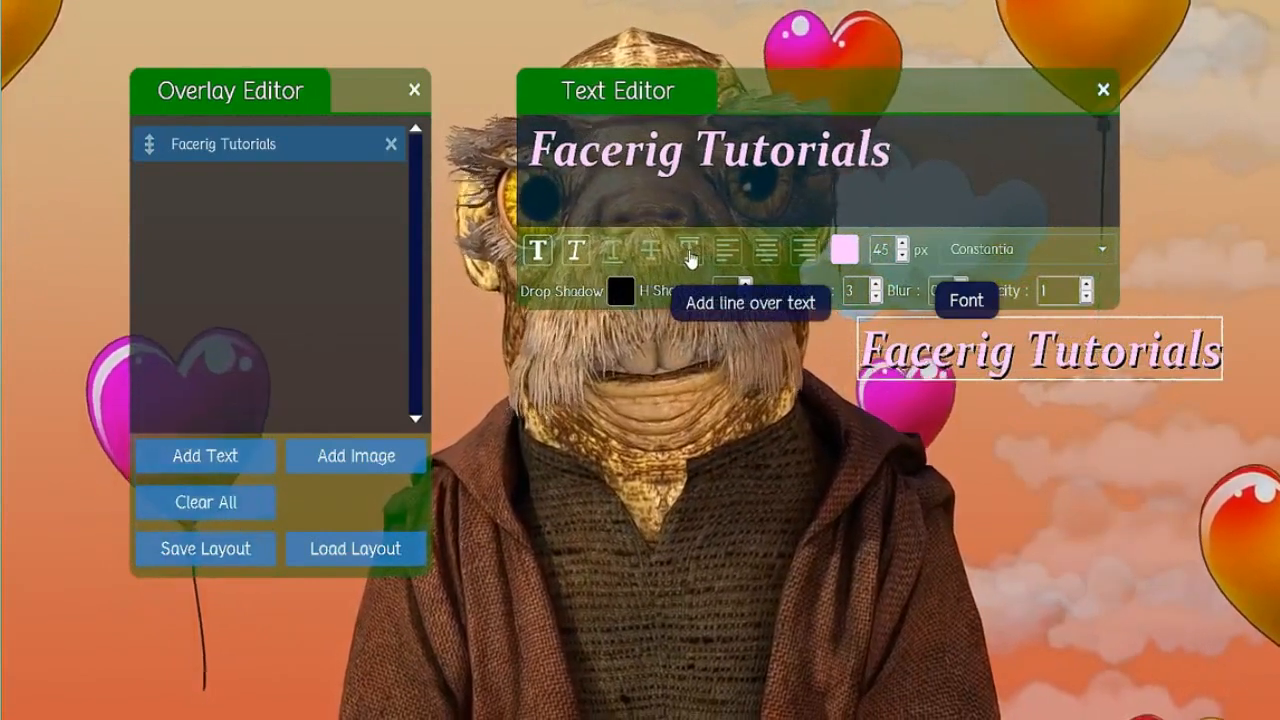
{"action": "left_click", "coordinate": [690, 252]}
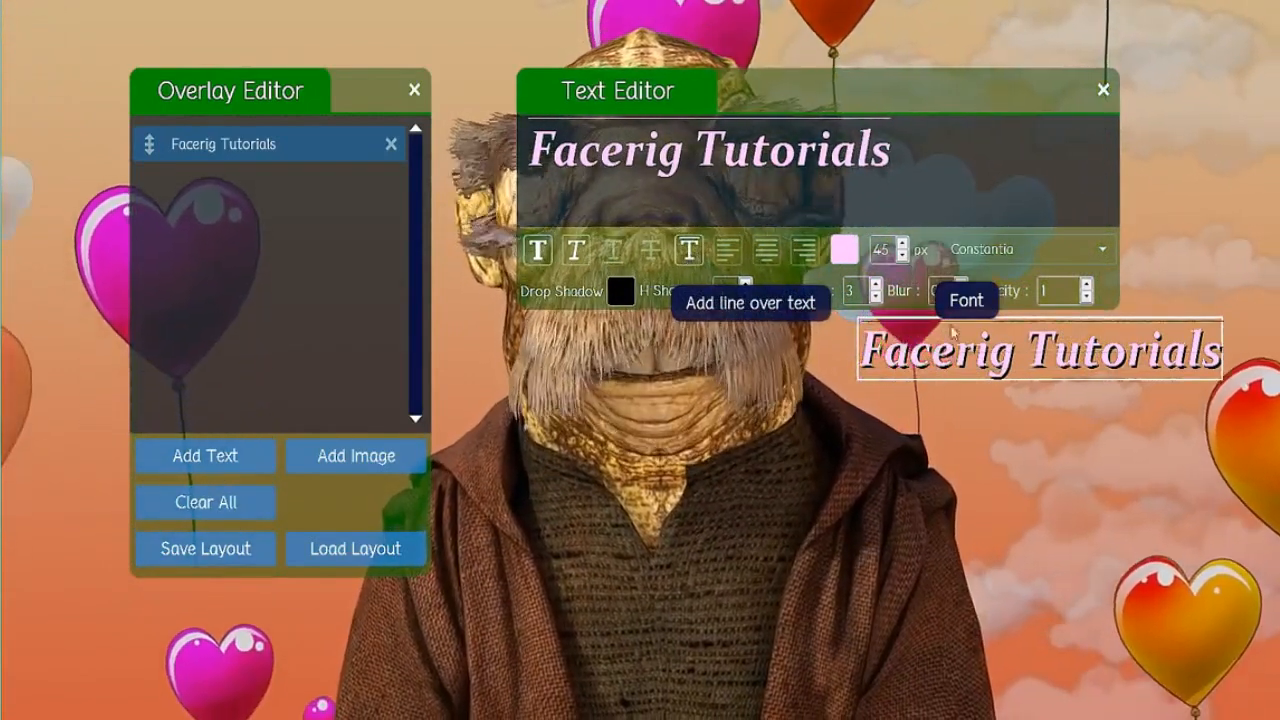
{"action": "left_click_drag", "start_coordinate": [872, 332], "coordinate": [724, 424]}
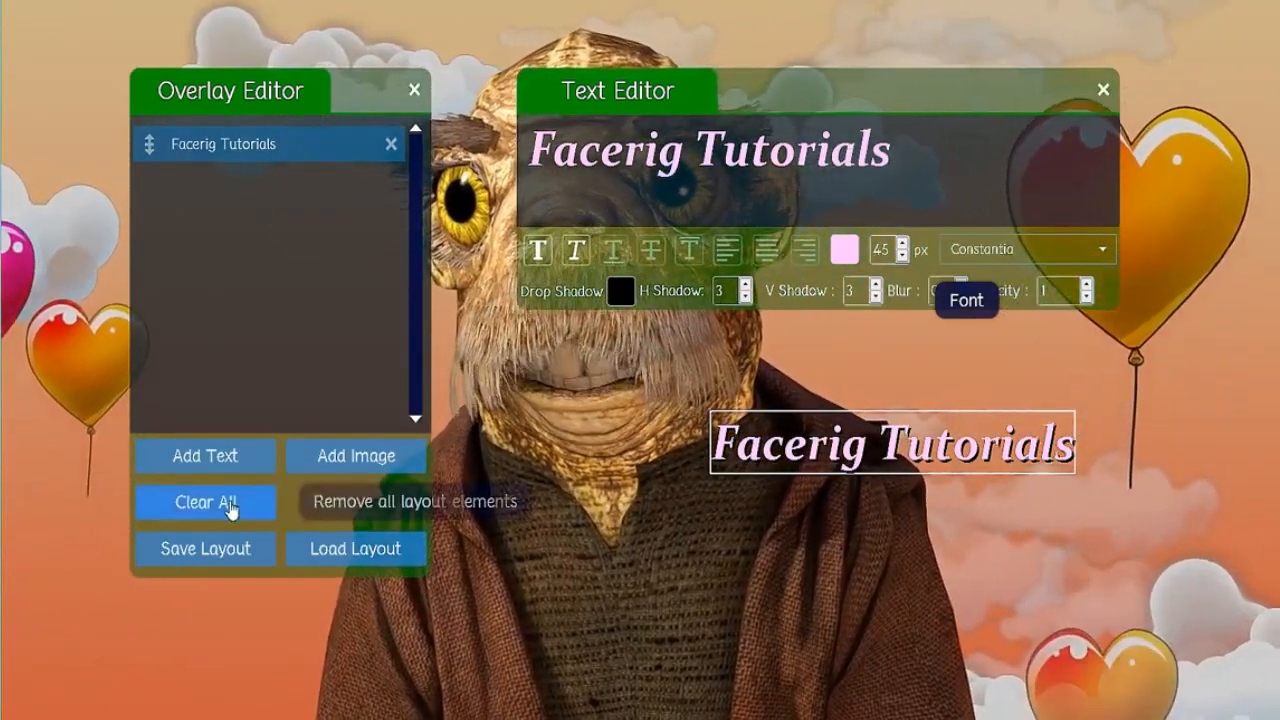
Step: Remove all overlay elements, close the Overlay Editor and switch to the Advanced UI
{"action": "left_click", "coordinate": [230, 507]}
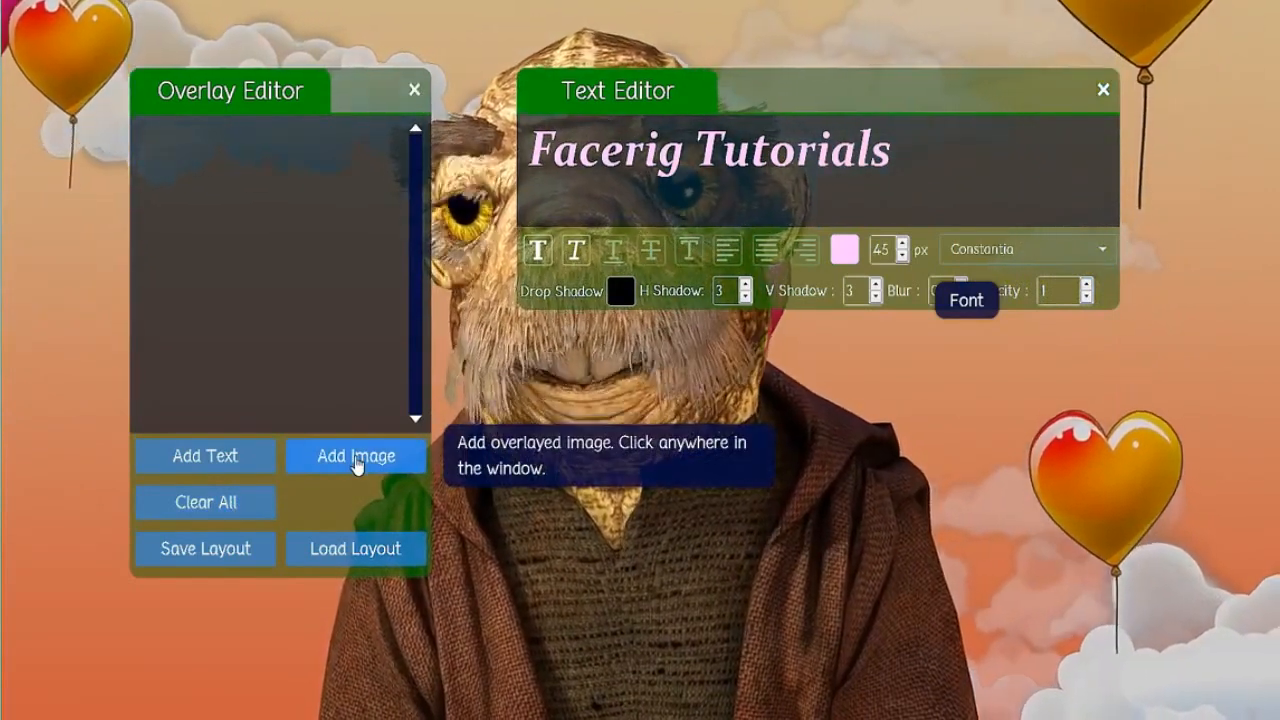
{"action": "left_click", "coordinate": [415, 93]}
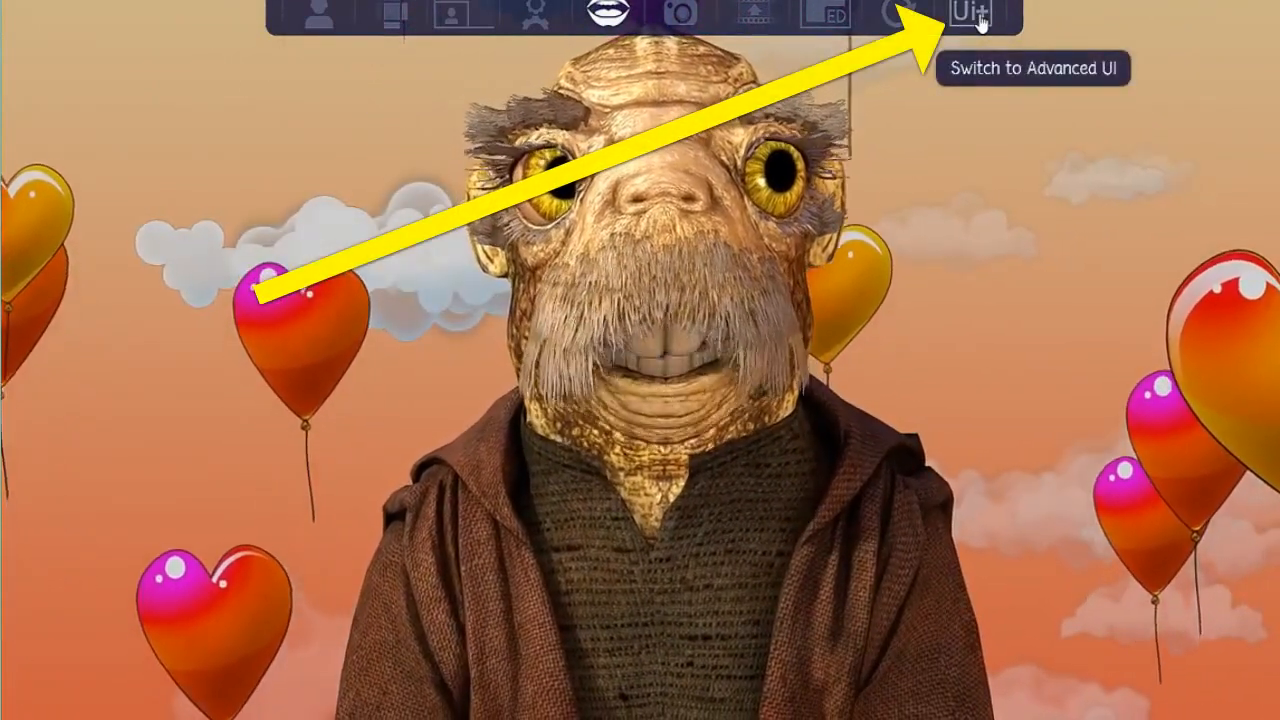
{"action": "left_click", "coordinate": [978, 18]}
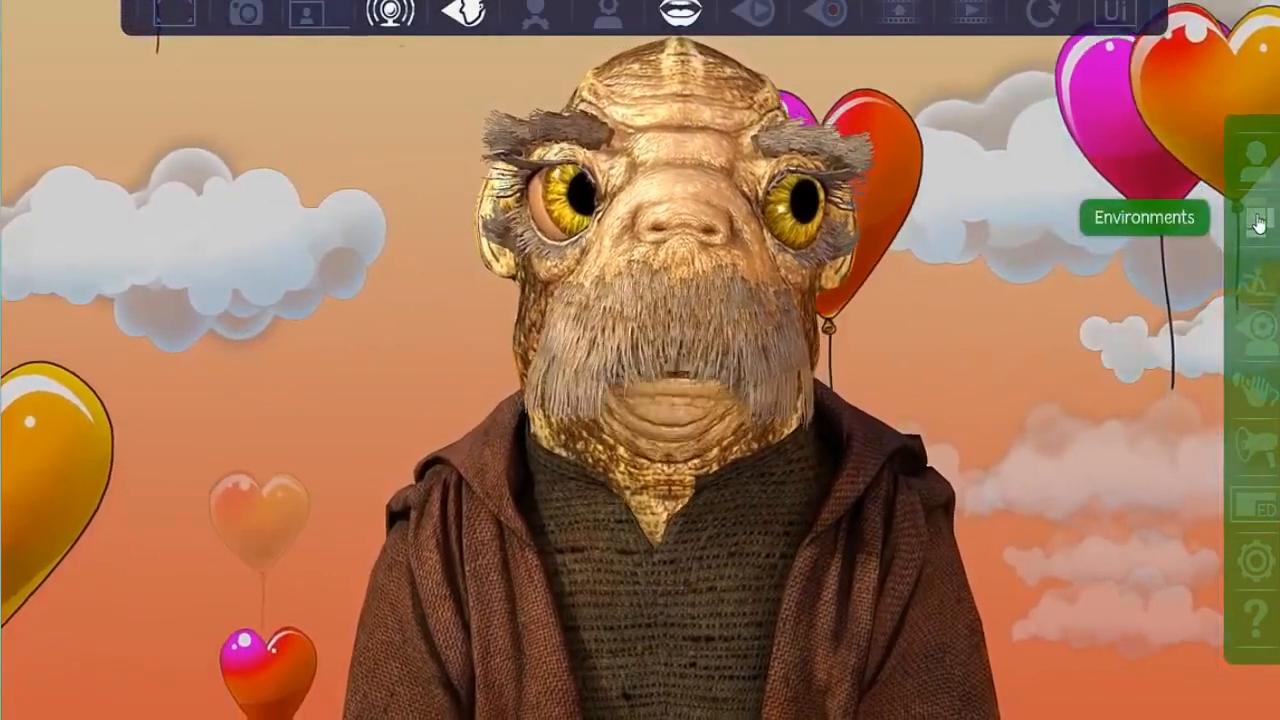
Step: Apply the Background Custom Picture environment and open its backdrop customization
{"action": "left_click", "coordinate": [1258, 232]}
{"action": "scroll", "coordinate": [820, 505], "scroll_direction": "up", "scroll_amount": 3}
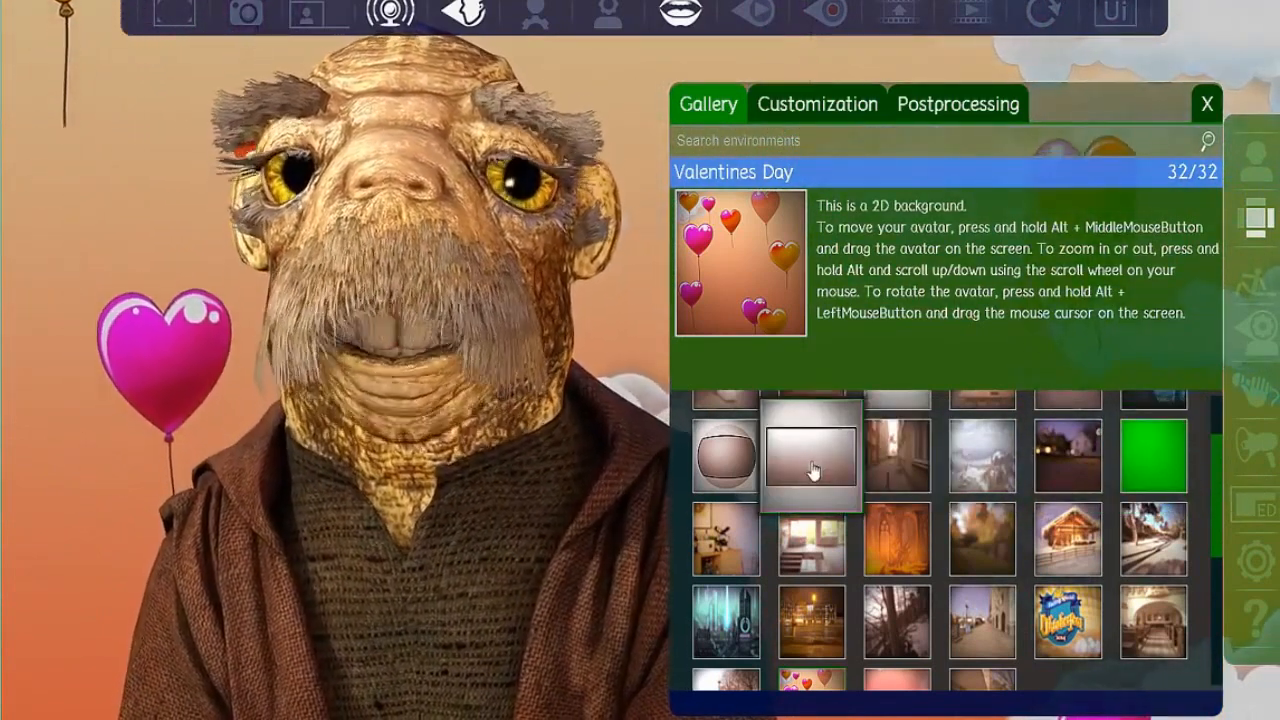
{"action": "left_click", "coordinate": [811, 471]}
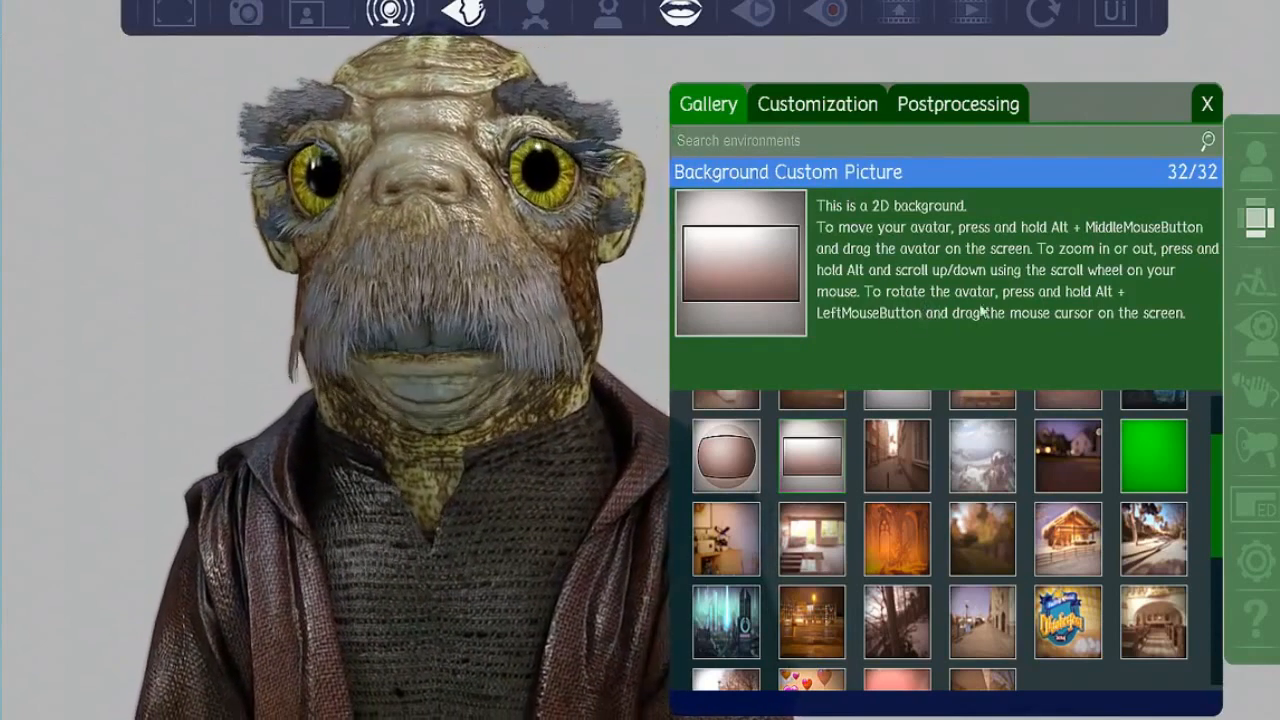
{"action": "left_click", "coordinate": [828, 109]}
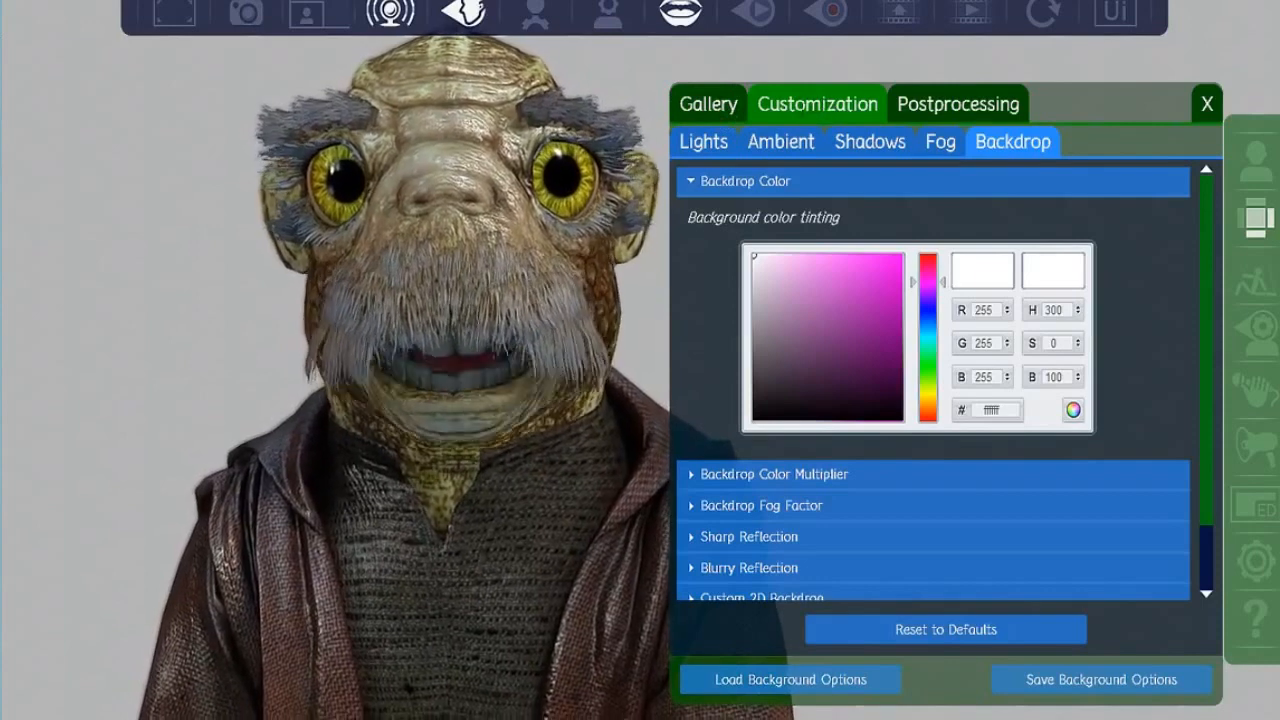
Step: Try tinting the backdrop purple (992699), and return the tint to near white
{"action": "left_click", "coordinate": [862, 326]}
{"action": "mouse_move", "coordinate": [862, 324]}
{"action": "left_mouse_down"}
{"action": "mouse_move", "coordinate": [874, 366]}
{"action": "mouse_move", "coordinate": [821, 386]}
{"action": "mouse_move", "coordinate": [866, 301]}
{"action": "mouse_move", "coordinate": [826, 363]}
{"action": "mouse_move", "coordinate": [858, 321]}
{"action": "left_mouse_up"}
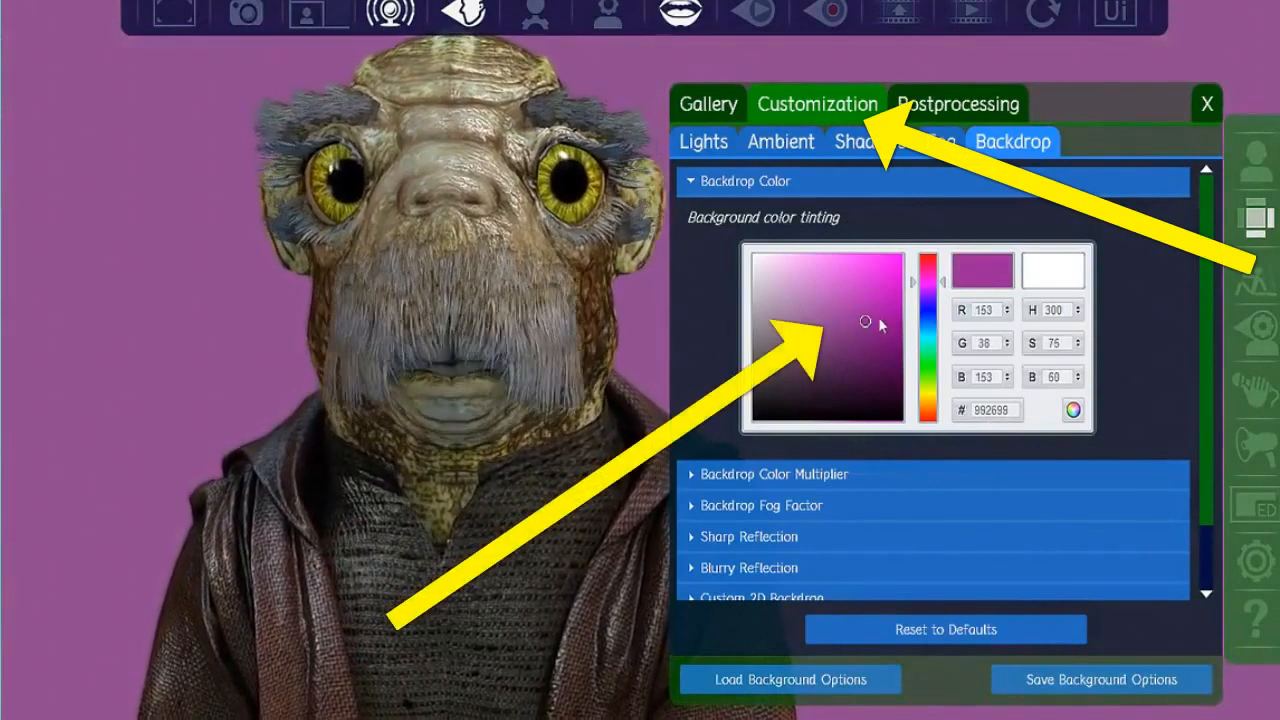
{"action": "left_click_drag", "start_coordinate": [765, 290], "coordinate": [737, 238]}
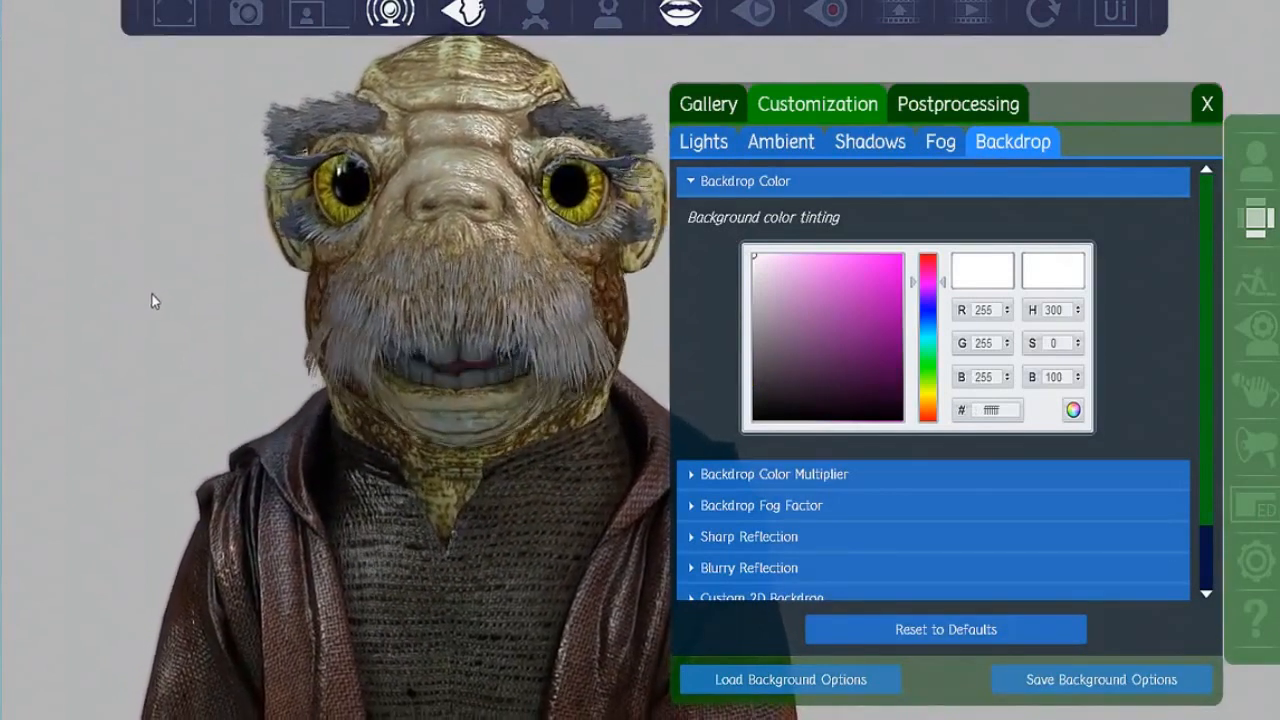
{"action": "mouse_move", "coordinate": [780, 284]}
{"action": "left_mouse_down"}
{"action": "mouse_move", "coordinate": [735, 320]}
{"action": "mouse_move", "coordinate": [760, 400]}
{"action": "mouse_move", "coordinate": [752, 243]}
{"action": "mouse_move", "coordinate": [762, 405]}
{"action": "mouse_move", "coordinate": [754, 249]}
{"action": "mouse_move", "coordinate": [772, 361]}
{"action": "mouse_move", "coordinate": [757, 228]}
{"action": "left_mouse_up"}
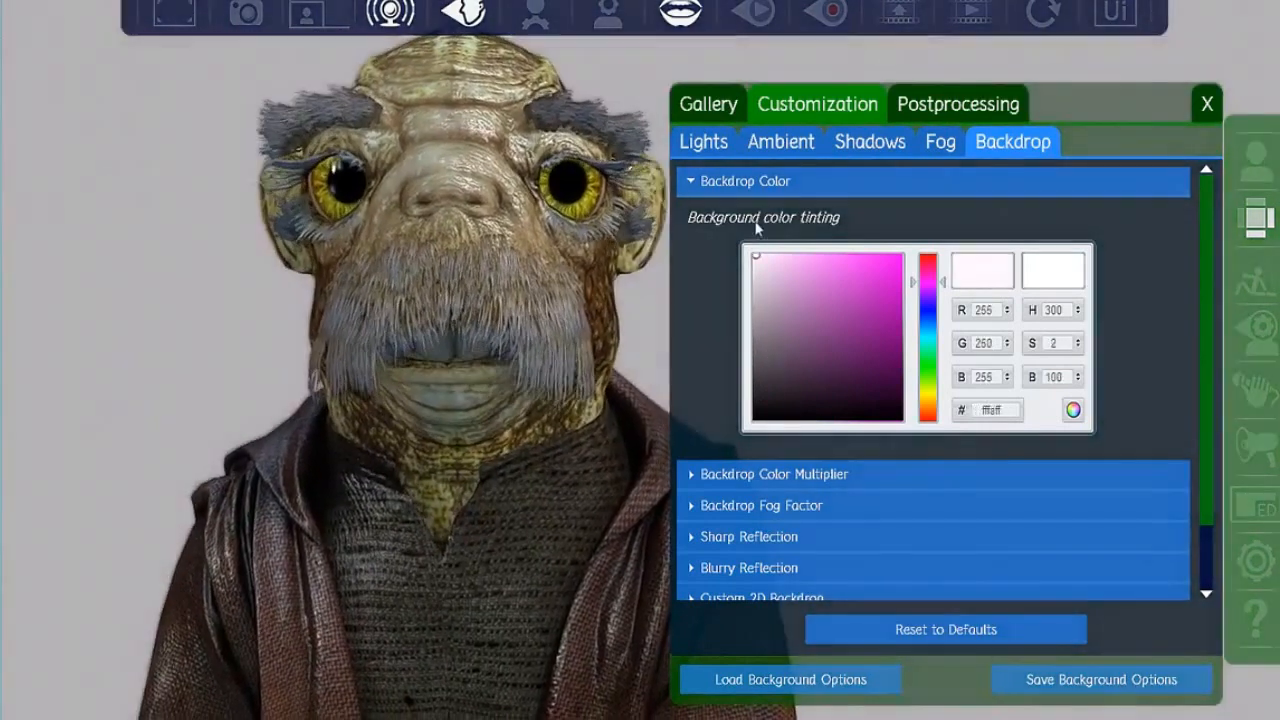
Step: Try a lower Backdrop Color Multiplier, and raise it to nearly its maximum
{"action": "left_click", "coordinate": [712, 476]}
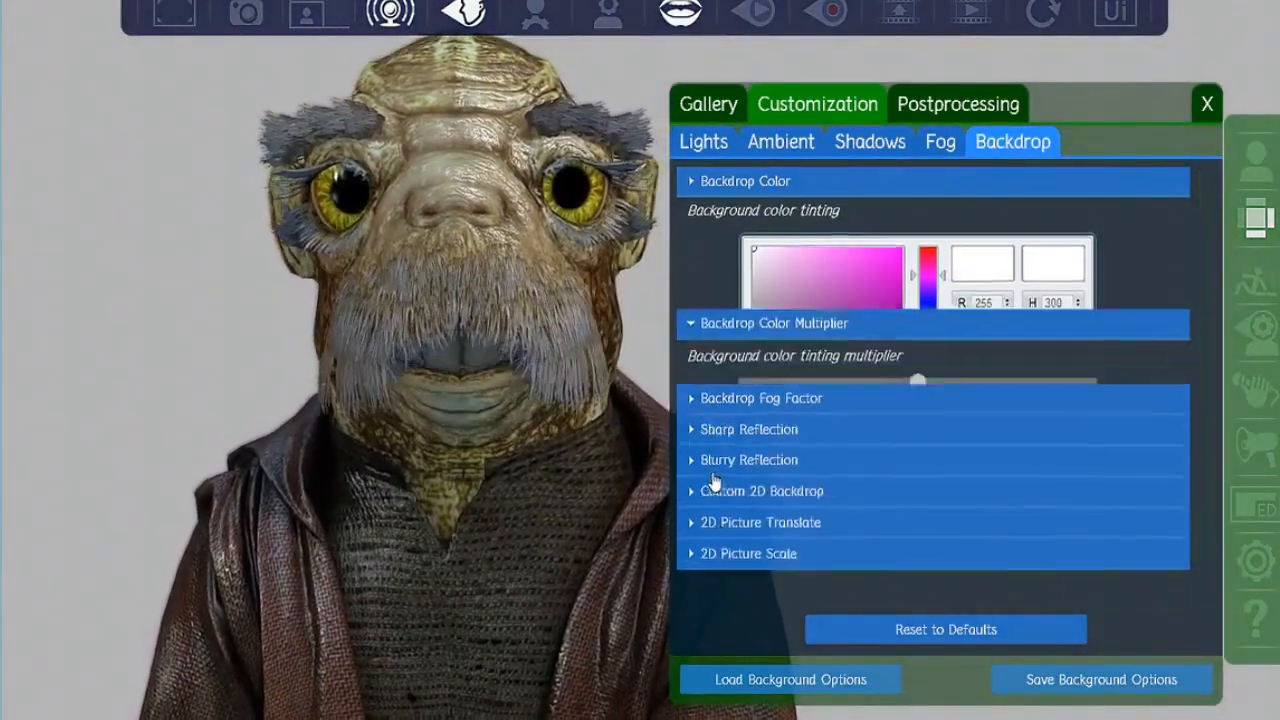
{"action": "left_click_drag", "start_coordinate": [920, 281], "coordinate": [884, 294]}
{"action": "left_click_drag", "start_coordinate": [874, 288], "coordinate": [875, 287]}
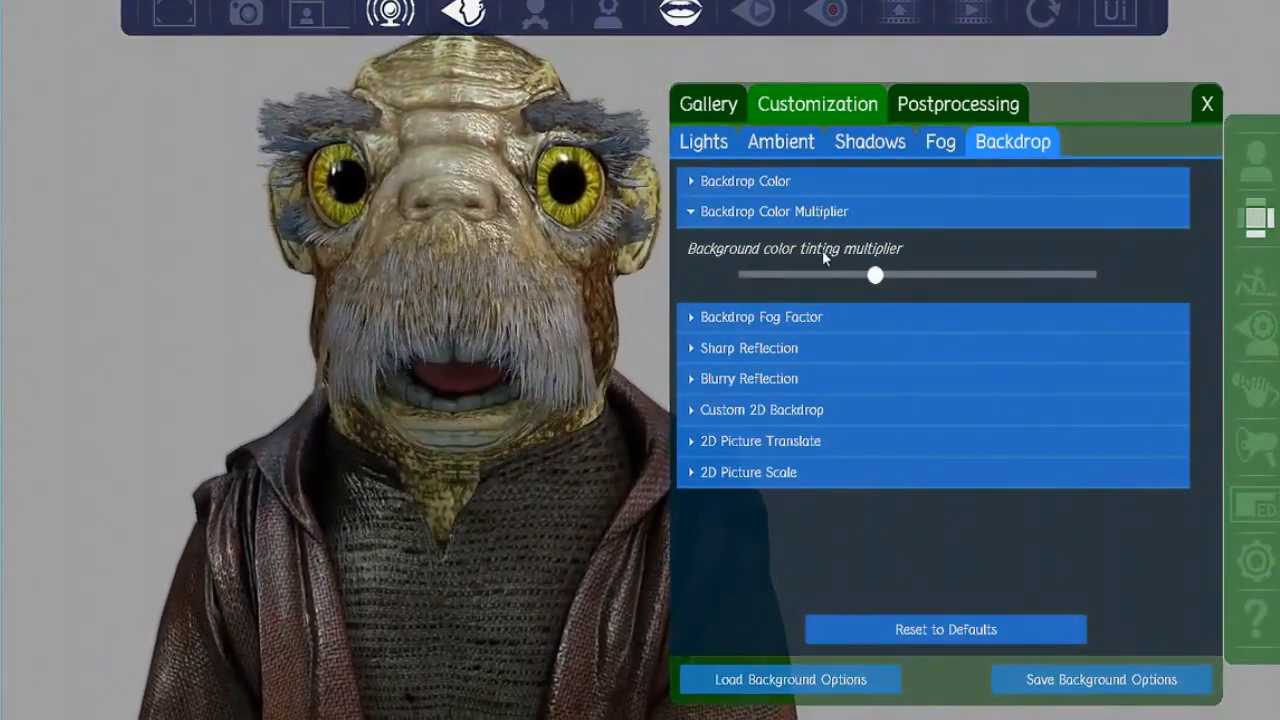
{"action": "left_click_drag", "start_coordinate": [876, 282], "coordinate": [1088, 290]}
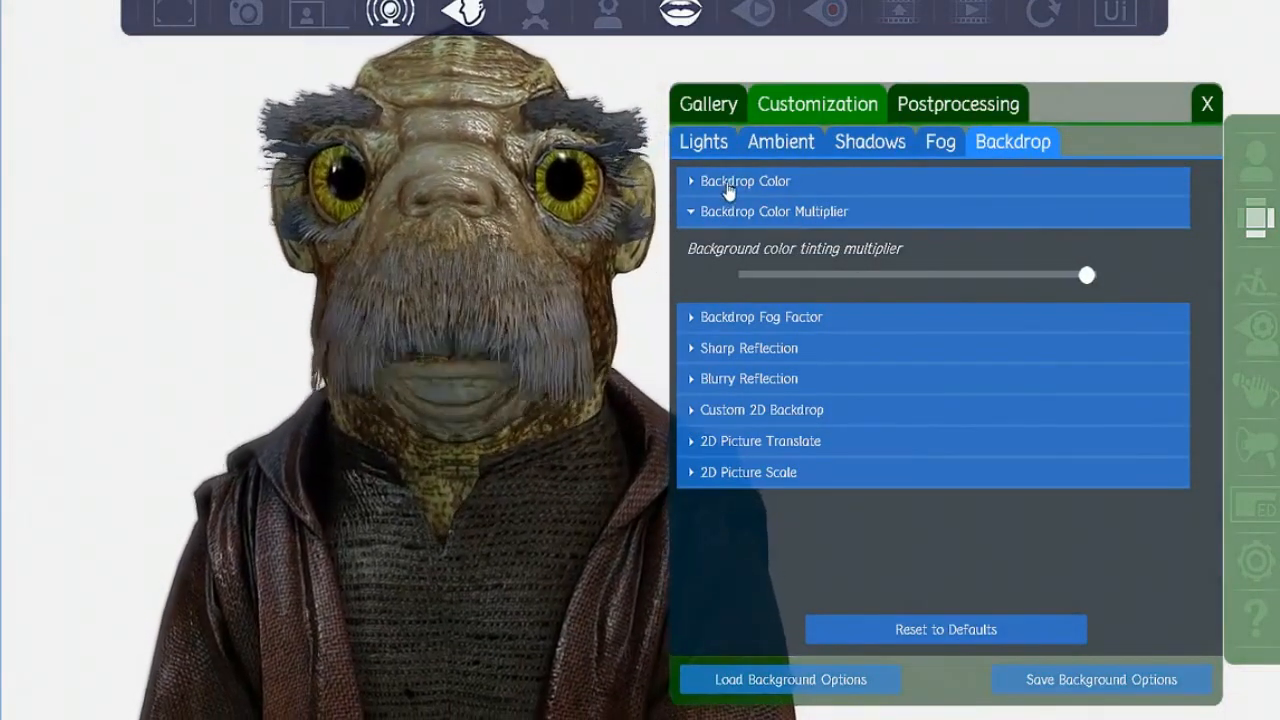
Step: Tint the backdrop dark red (8a0000) after trying dark yellow (524510), and close the environment settings
{"action": "left_click", "coordinate": [727, 181]}
{"action": "mouse_move", "coordinate": [829, 308]}
{"action": "left_mouse_down"}
{"action": "mouse_move", "coordinate": [890, 345]}
{"action": "mouse_move", "coordinate": [905, 337]}
{"action": "mouse_move", "coordinate": [889, 388]}
{"action": "mouse_move", "coordinate": [903, 400]}
{"action": "mouse_move", "coordinate": [870, 424]}
{"action": "mouse_move", "coordinate": [874, 369]}
{"action": "left_mouse_up"}
{"action": "left_click_drag", "start_coordinate": [927, 285], "coordinate": [933, 342]}
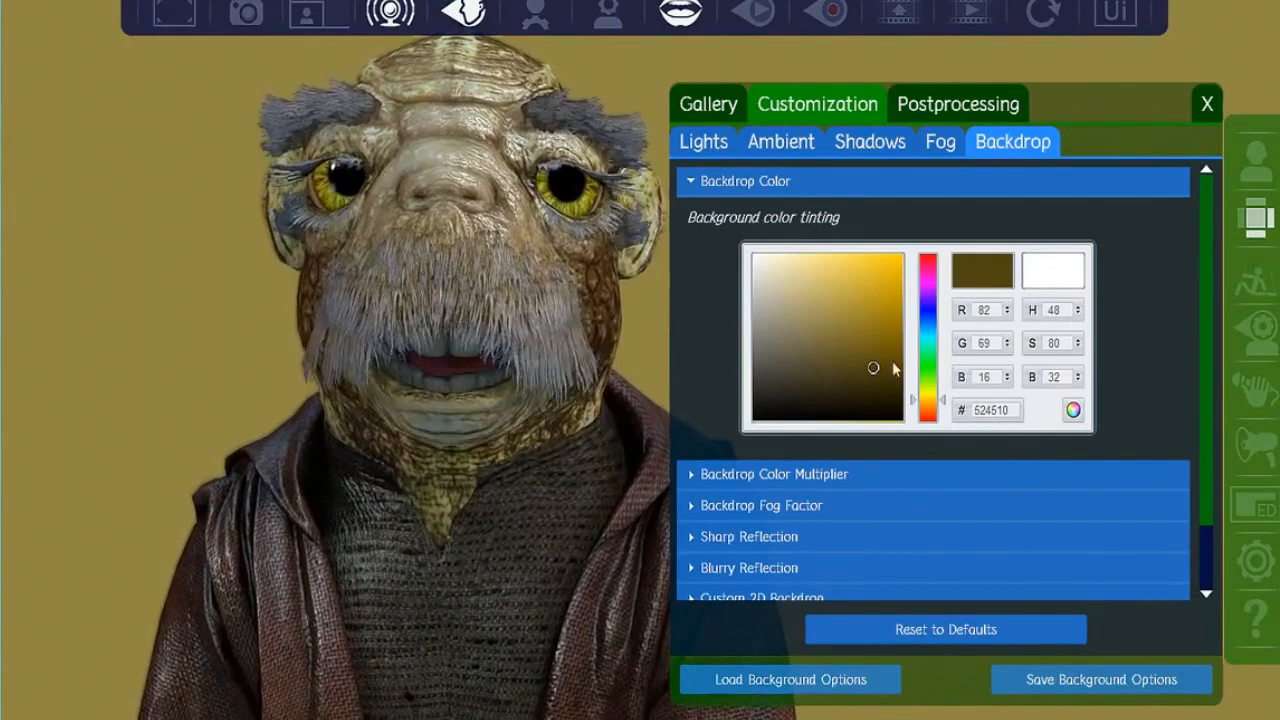
{"action": "left_click_drag", "start_coordinate": [939, 400], "coordinate": [941, 419]}
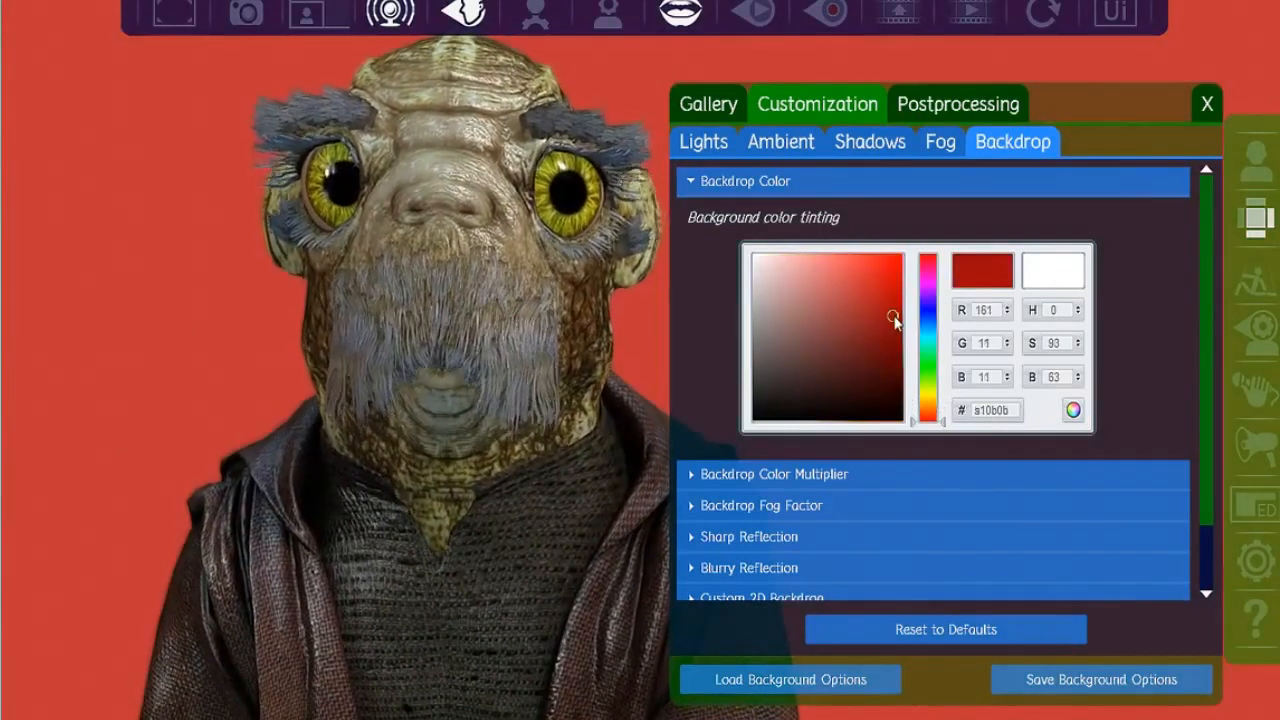
{"action": "mouse_move", "coordinate": [893, 318]}
{"action": "left_mouse_down"}
{"action": "mouse_move", "coordinate": [909, 297]}
{"action": "mouse_move", "coordinate": [909, 331]}
{"action": "left_mouse_up"}
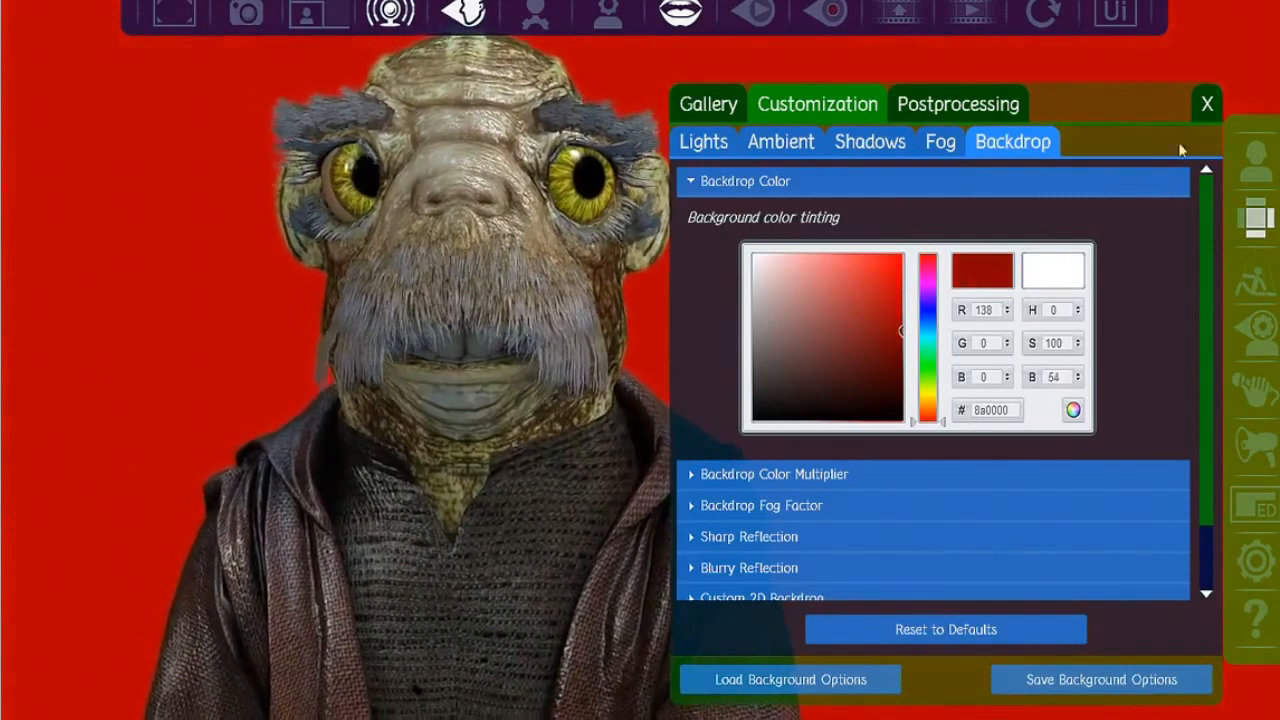
{"action": "left_click", "coordinate": [1206, 106]}
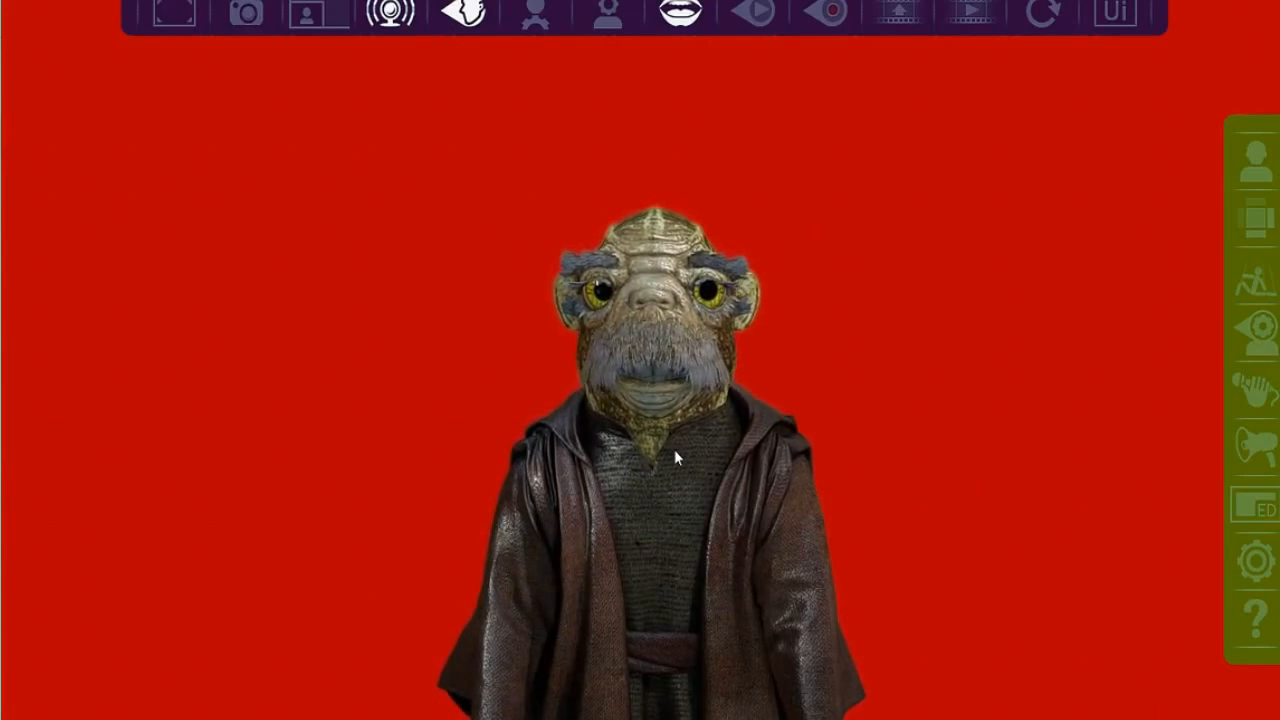
Step: Rotate the avatar to one side and the other, and move it higher on the red backdrop
{"action": "left_click_drag", "start_coordinate": [668, 448], "coordinate": [604, 452]}
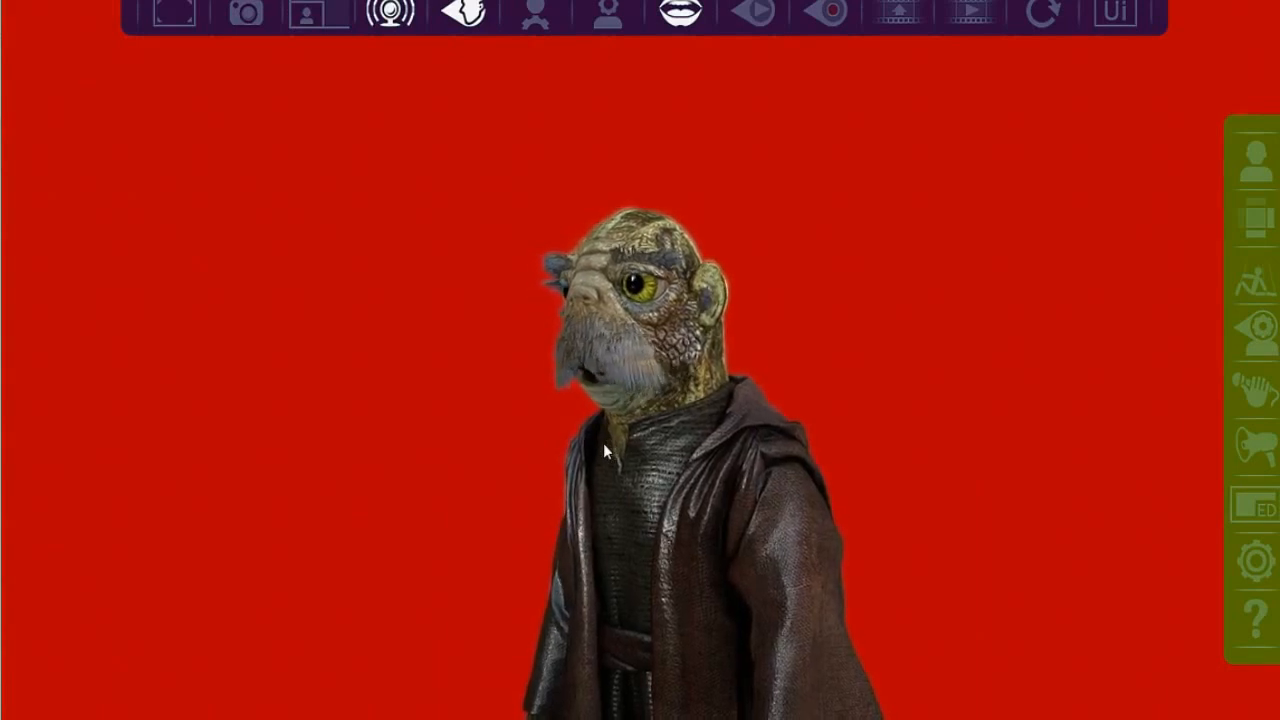
{"action": "left_click_drag", "start_coordinate": [603, 443], "coordinate": [829, 441]}
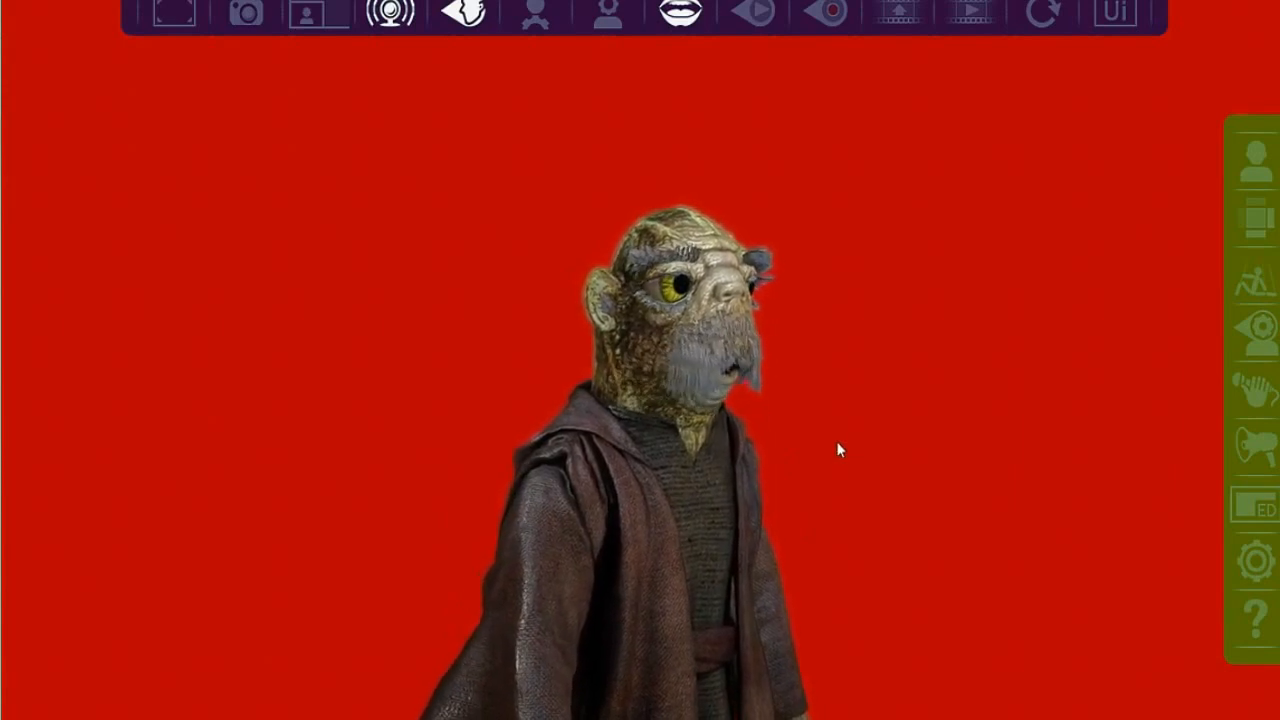
{"action": "left_click_drag", "start_coordinate": [827, 451], "coordinate": [669, 289]}
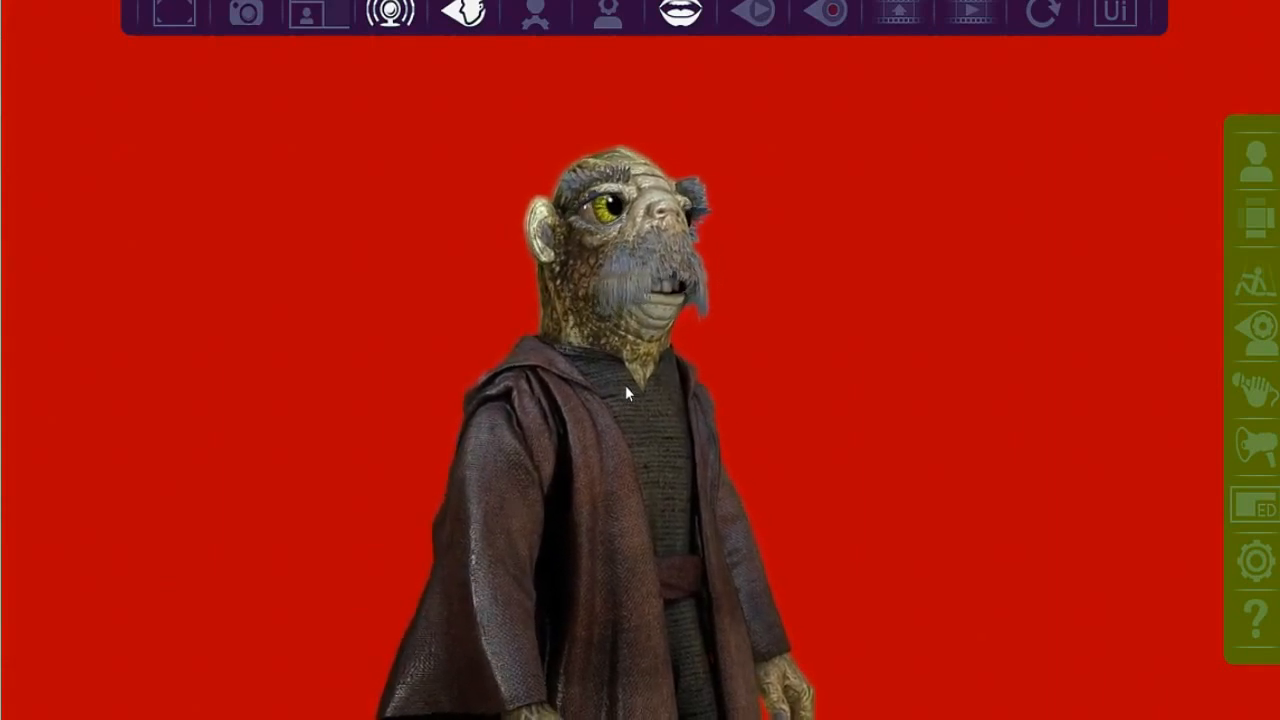
Step: Look at the avatar gallery, and change the environment to Background green screen
{"action": "left_click", "coordinate": [1257, 160]}
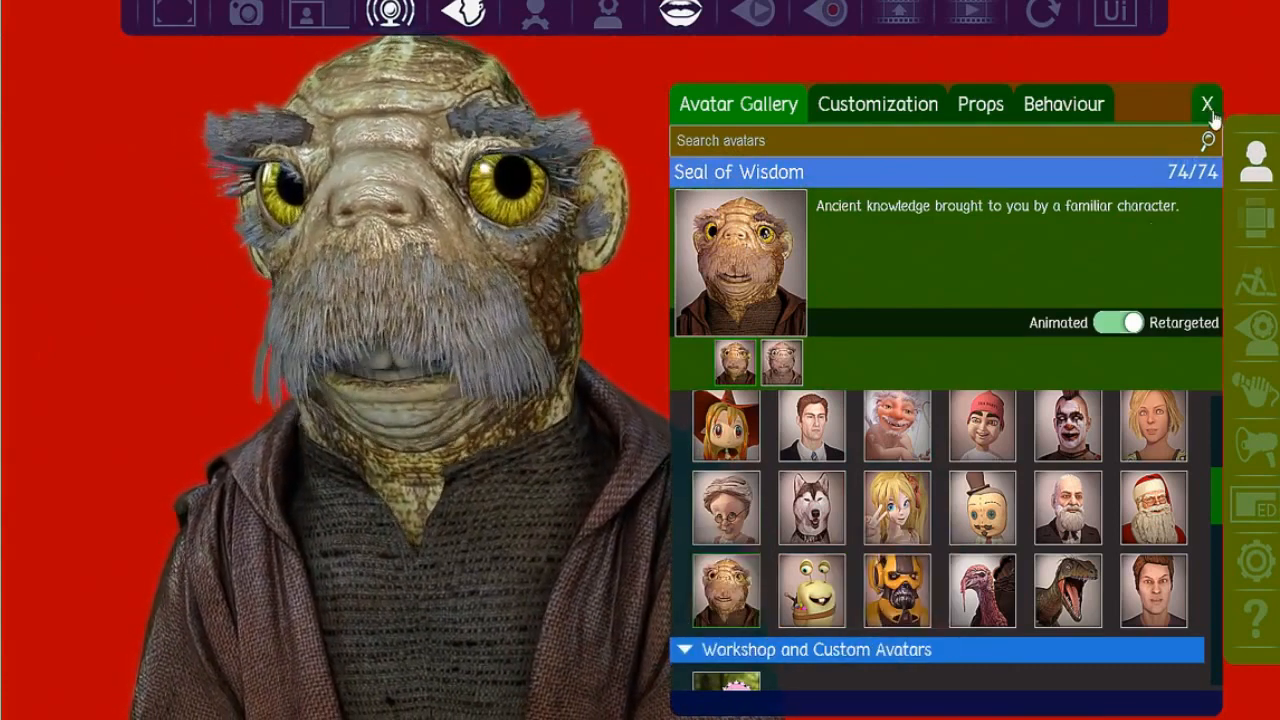
{"action": "left_click", "coordinate": [1207, 104]}
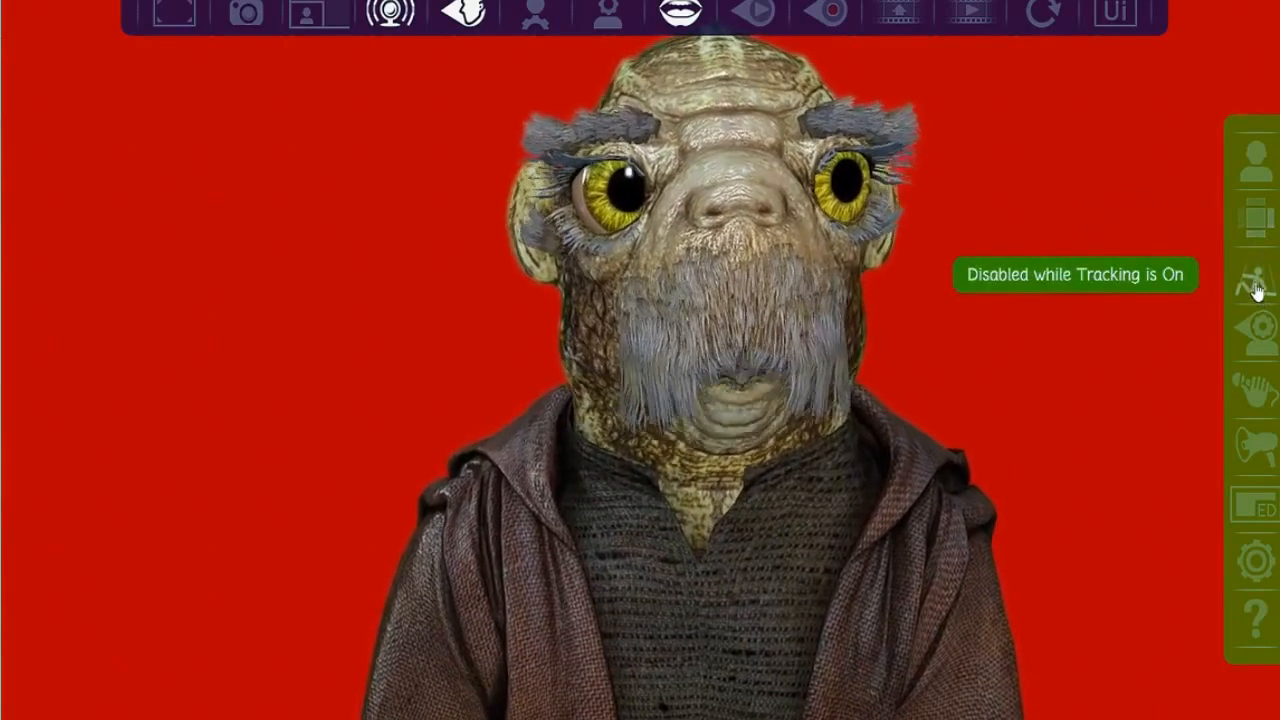
{"action": "left_click", "coordinate": [1257, 222]}
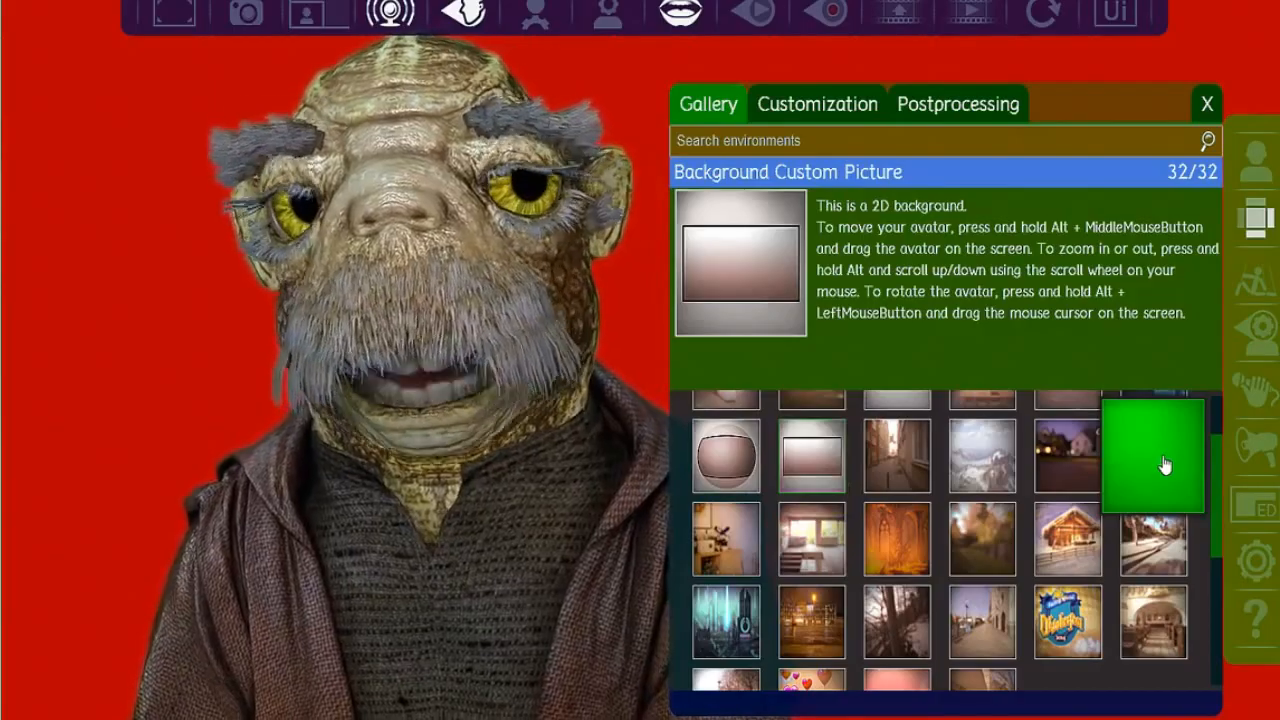
{"action": "left_click", "coordinate": [1164, 465]}
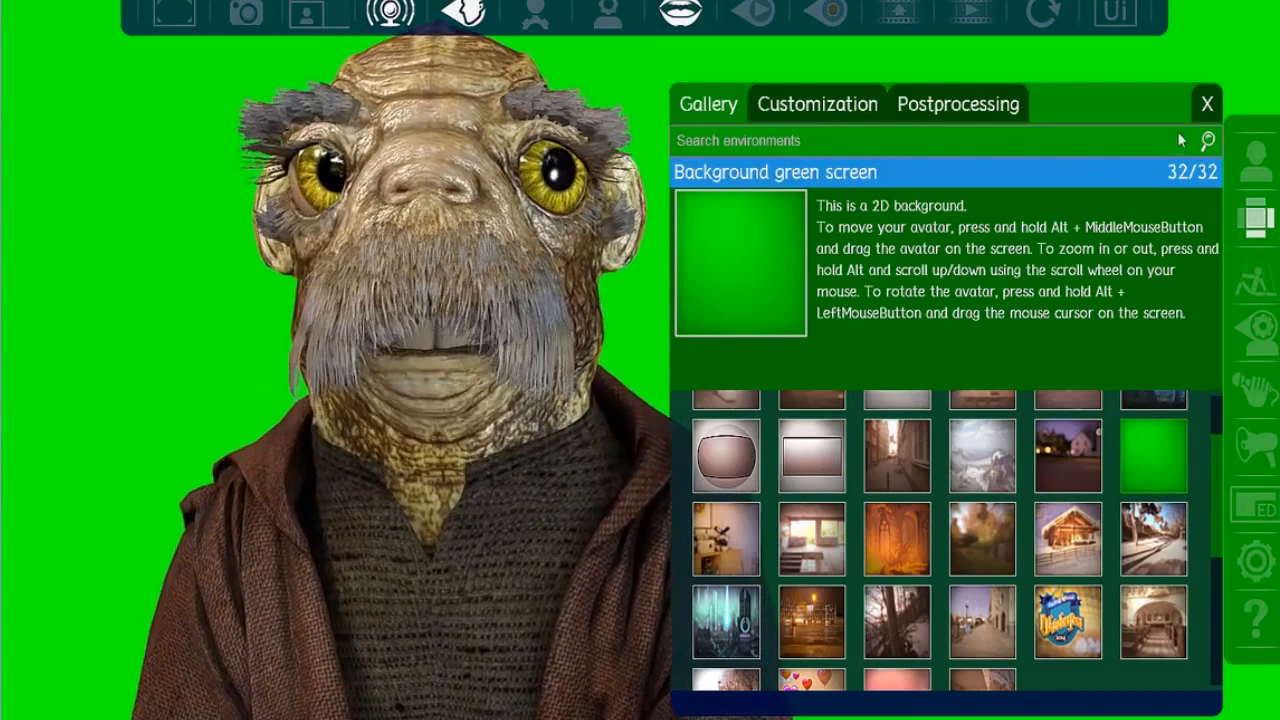
{"action": "left_click", "coordinate": [1206, 104]}
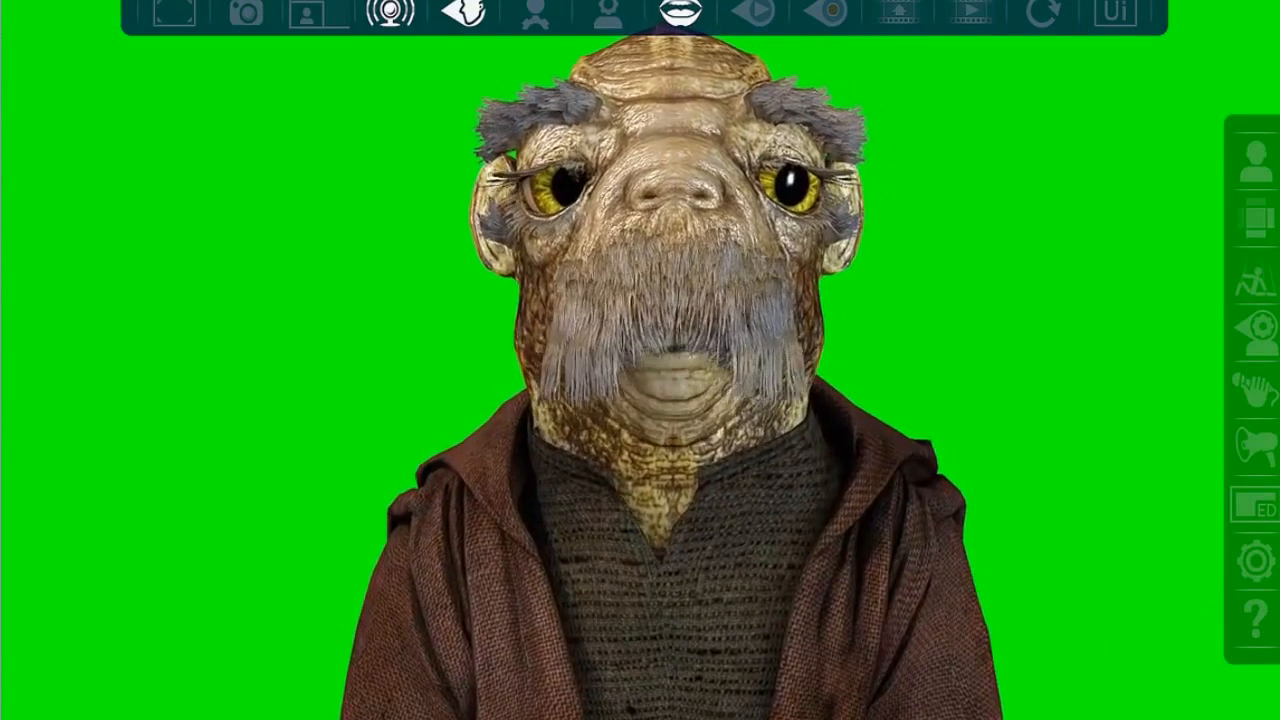
Step: Switch to OBS and hide the Display Capture source in Scene 1, toggling its visibility to compare the preview
{"action": "mouse_move", "coordinate": [803, 719]}
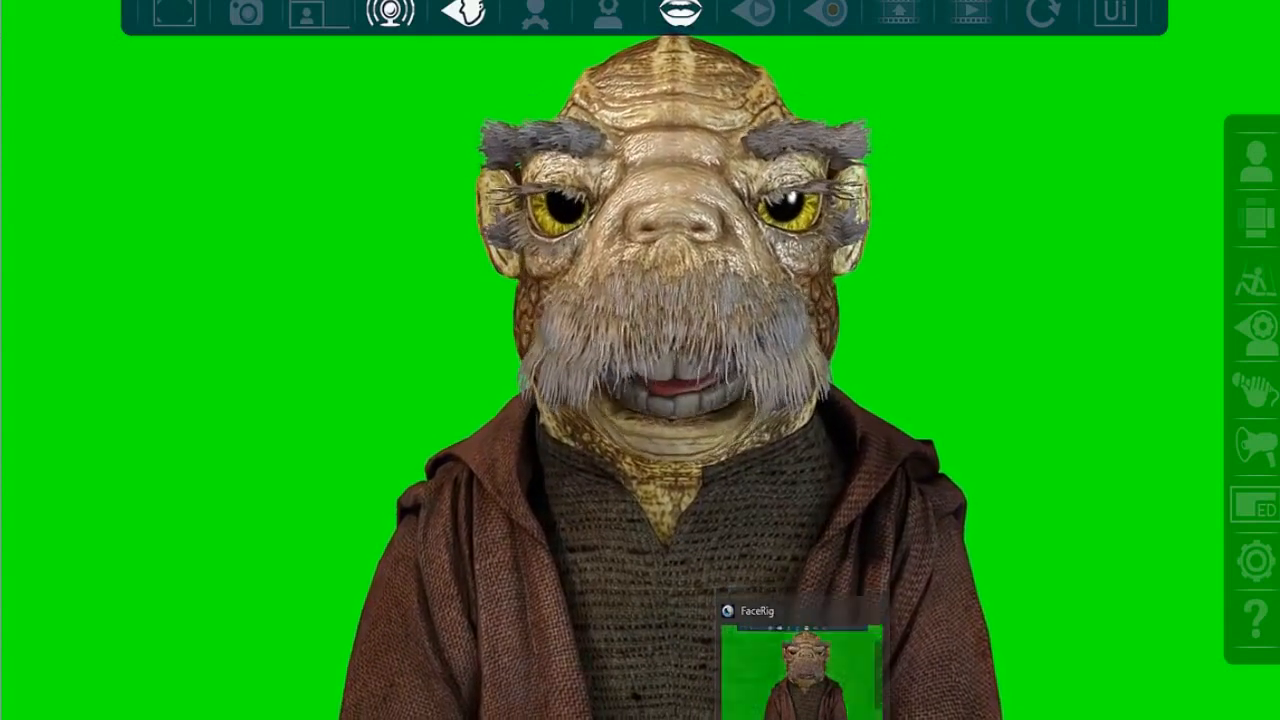
{"action": "mouse_move", "coordinate": [528, 719]}
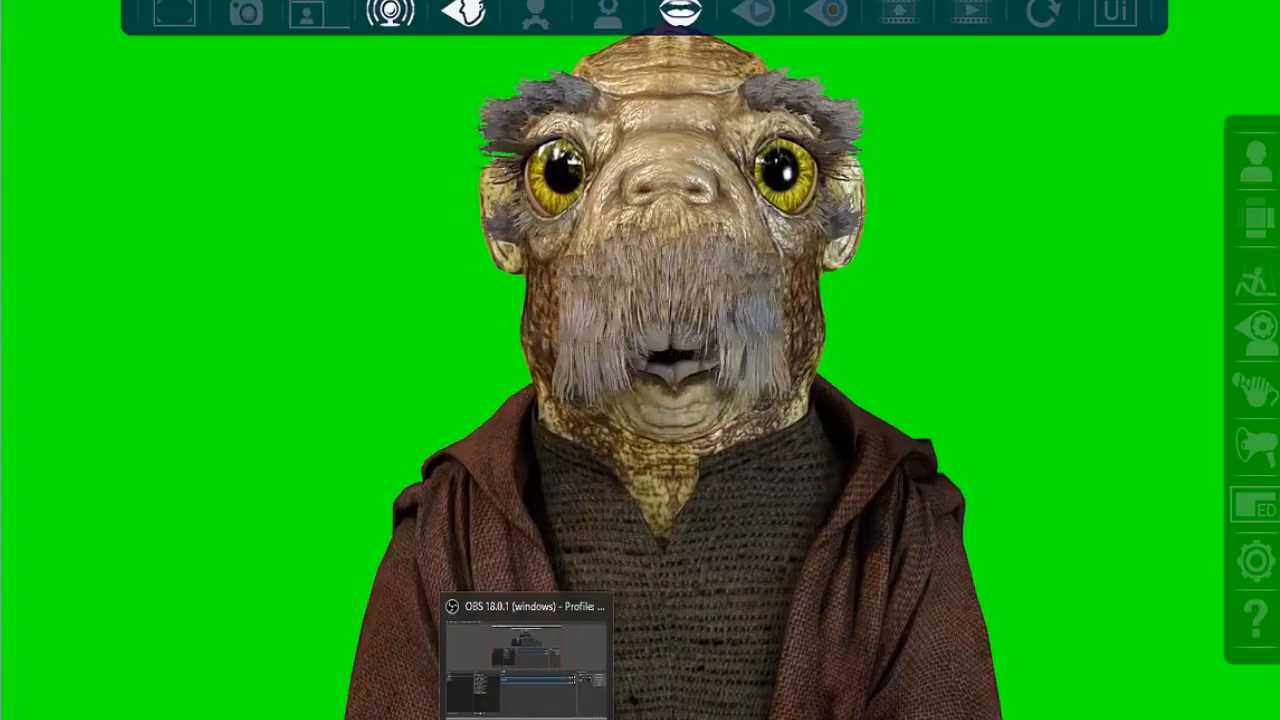
{"action": "left_click", "coordinate": [528, 718]}
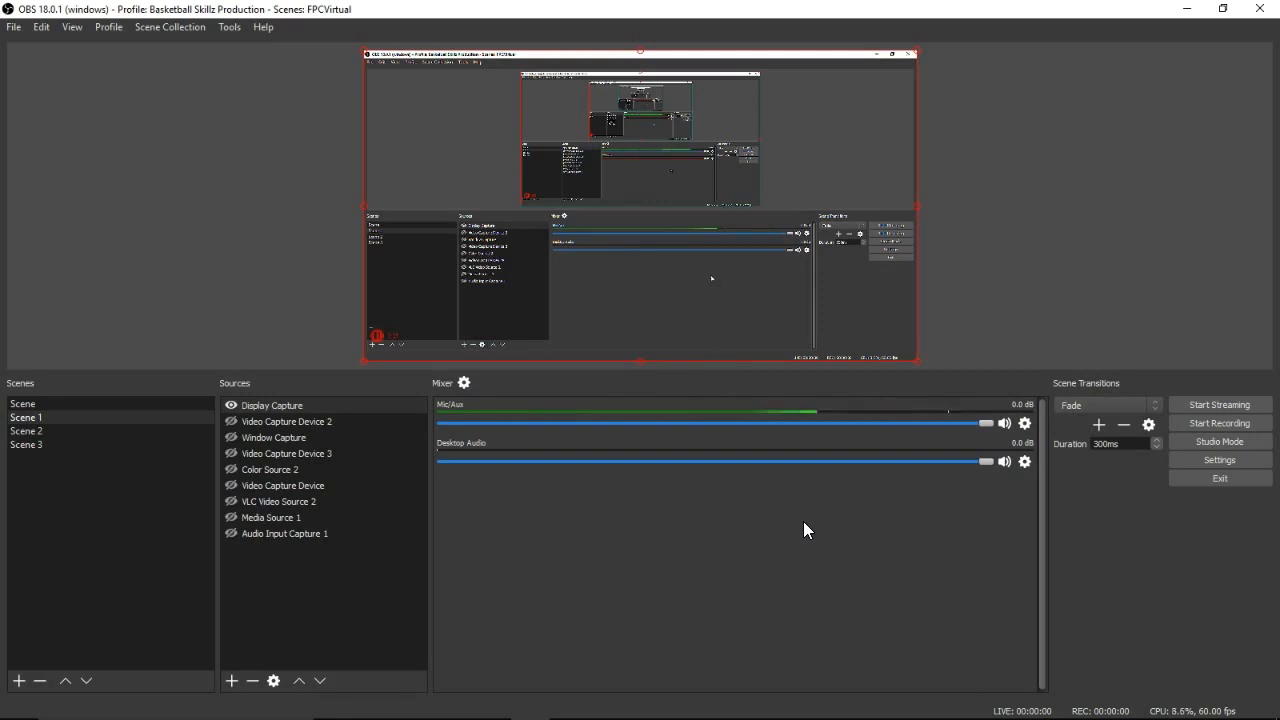
{"action": "left_click", "coordinate": [231, 404]}
{"action": "left_click", "coordinate": [262, 410]}
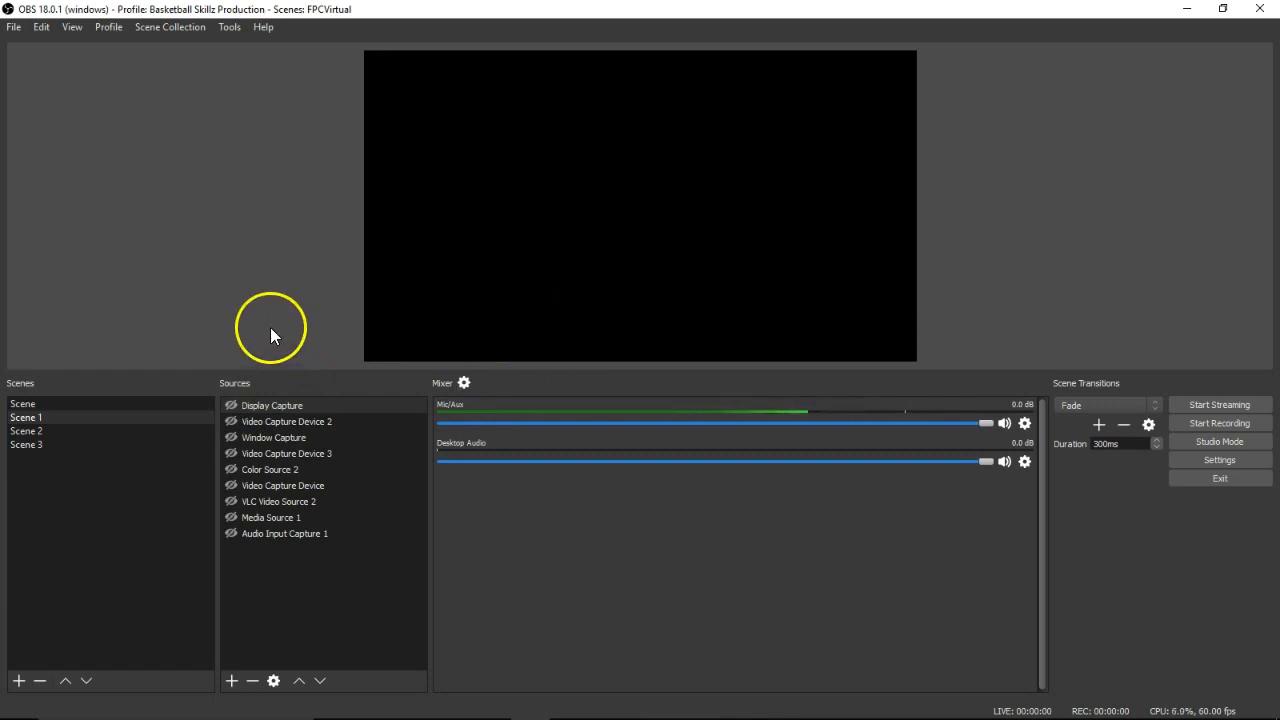
{"action": "left_click", "coordinate": [230, 405]}
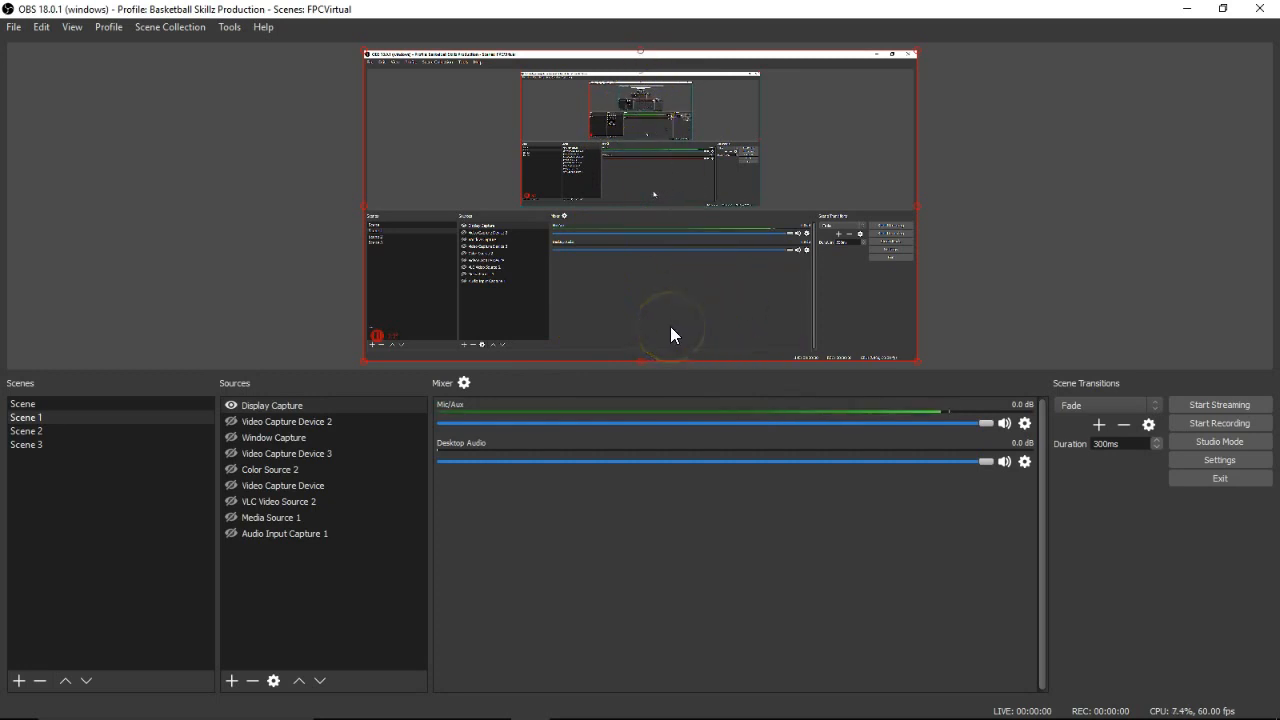
{"action": "left_click", "coordinate": [232, 405]}
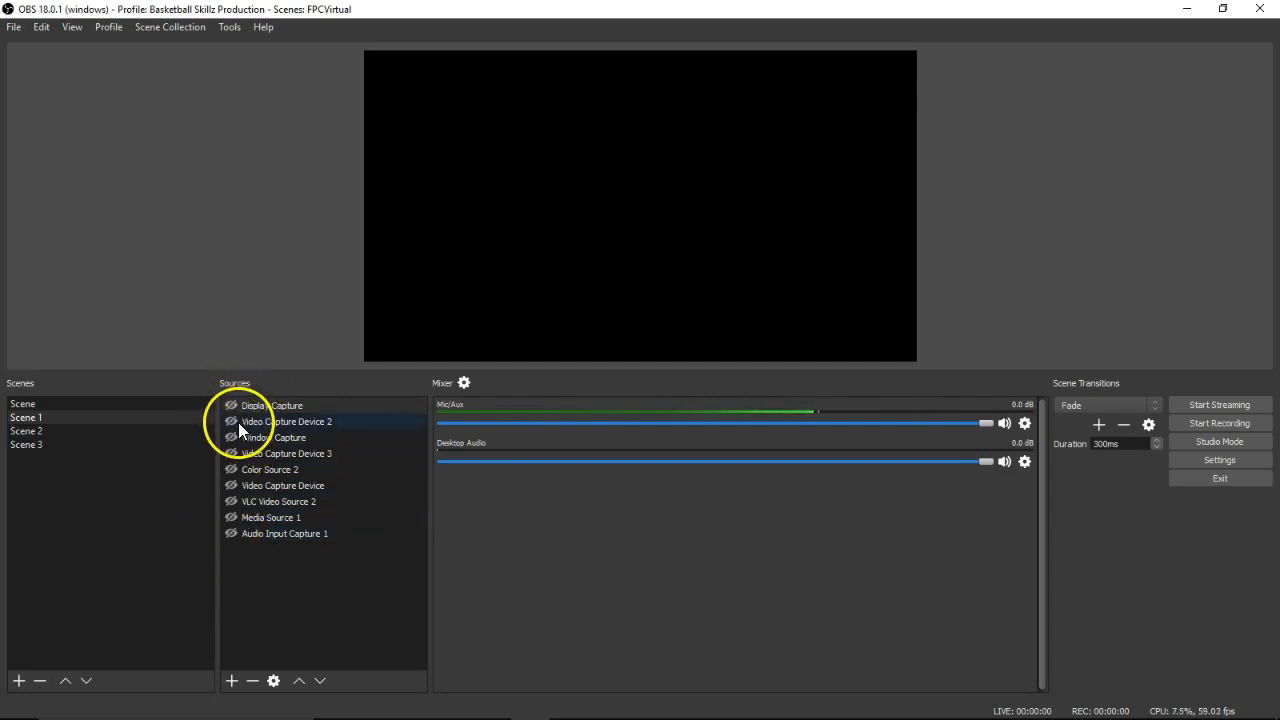
Step: Show the Video Capture Device source in Scene 1
{"action": "left_click", "coordinate": [230, 485]}
{"action": "left_click", "coordinate": [231, 486]}
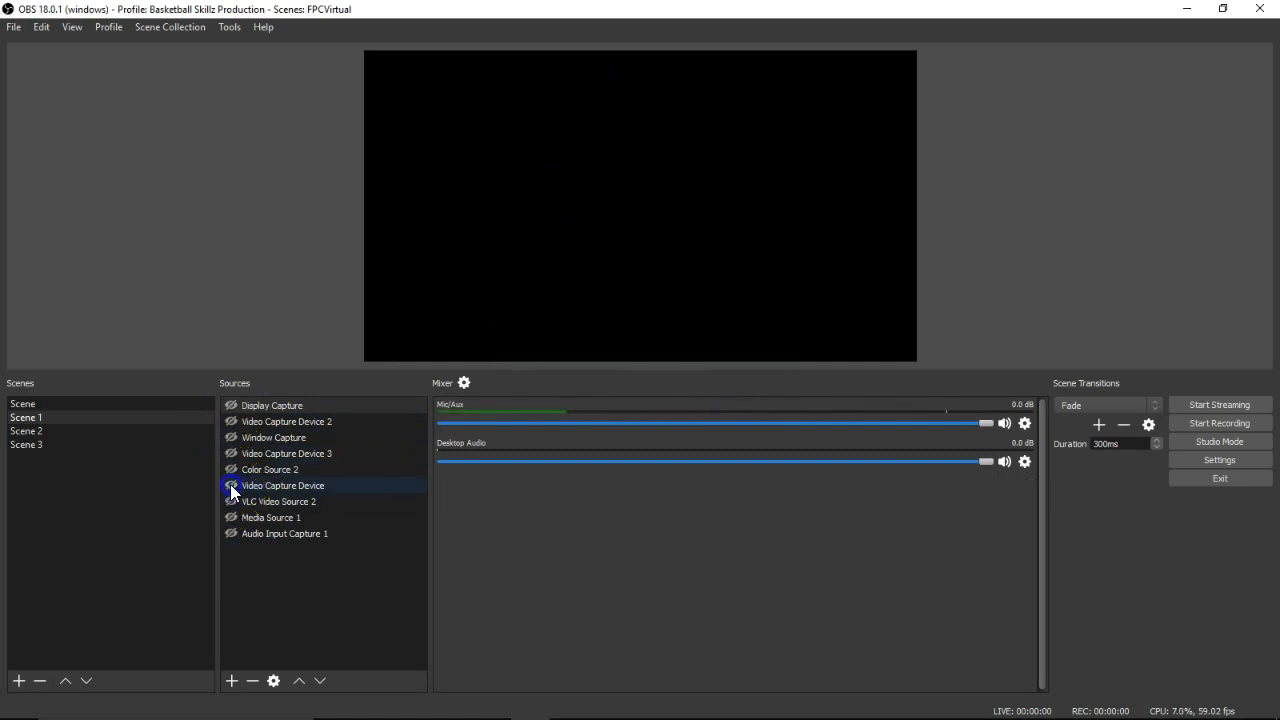
{"action": "left_click", "coordinate": [230, 485]}
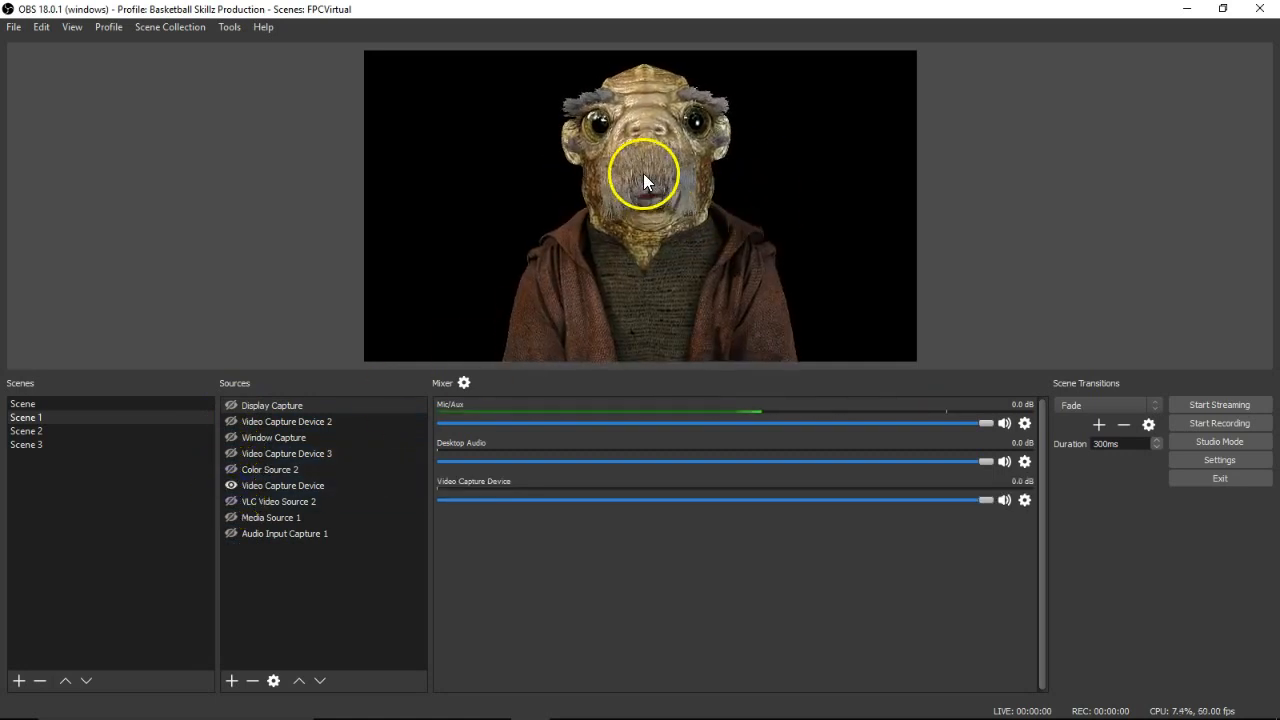
{"action": "left_click", "coordinate": [296, 483]}
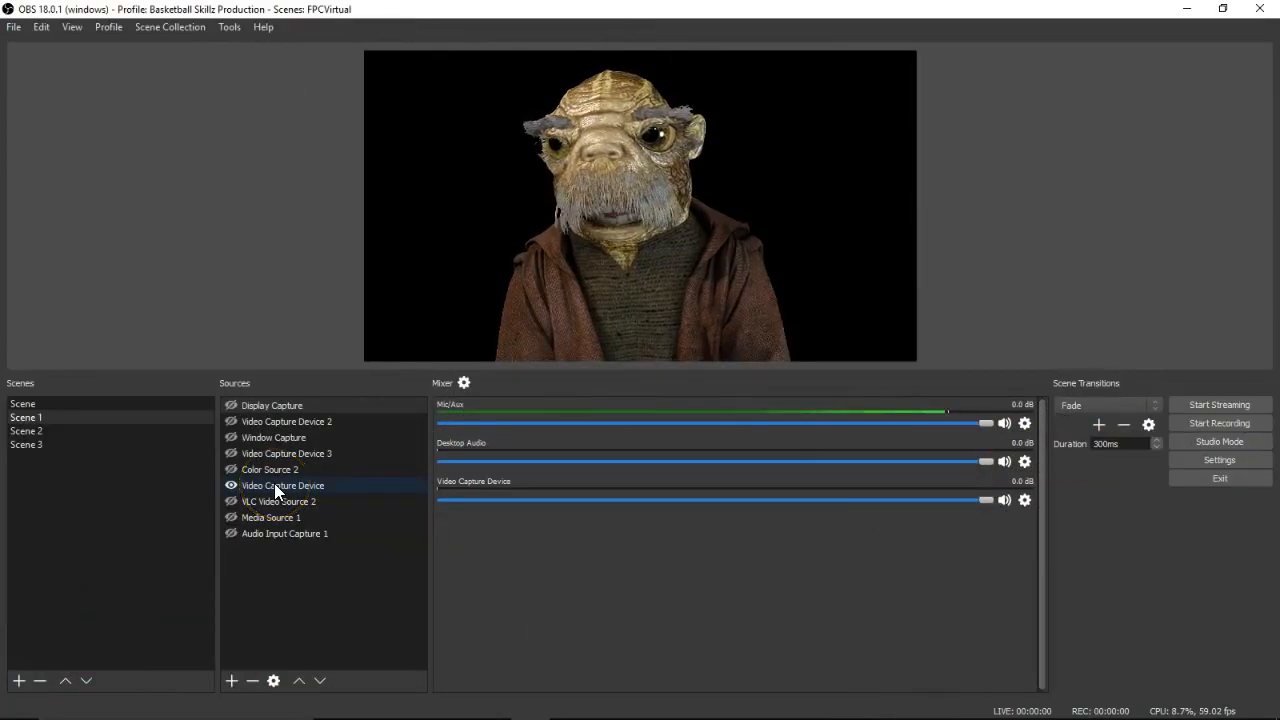
Step: Remove the Color Source and Display Capture sources from the scene named Scene
{"action": "left_click", "coordinate": [57, 403]}
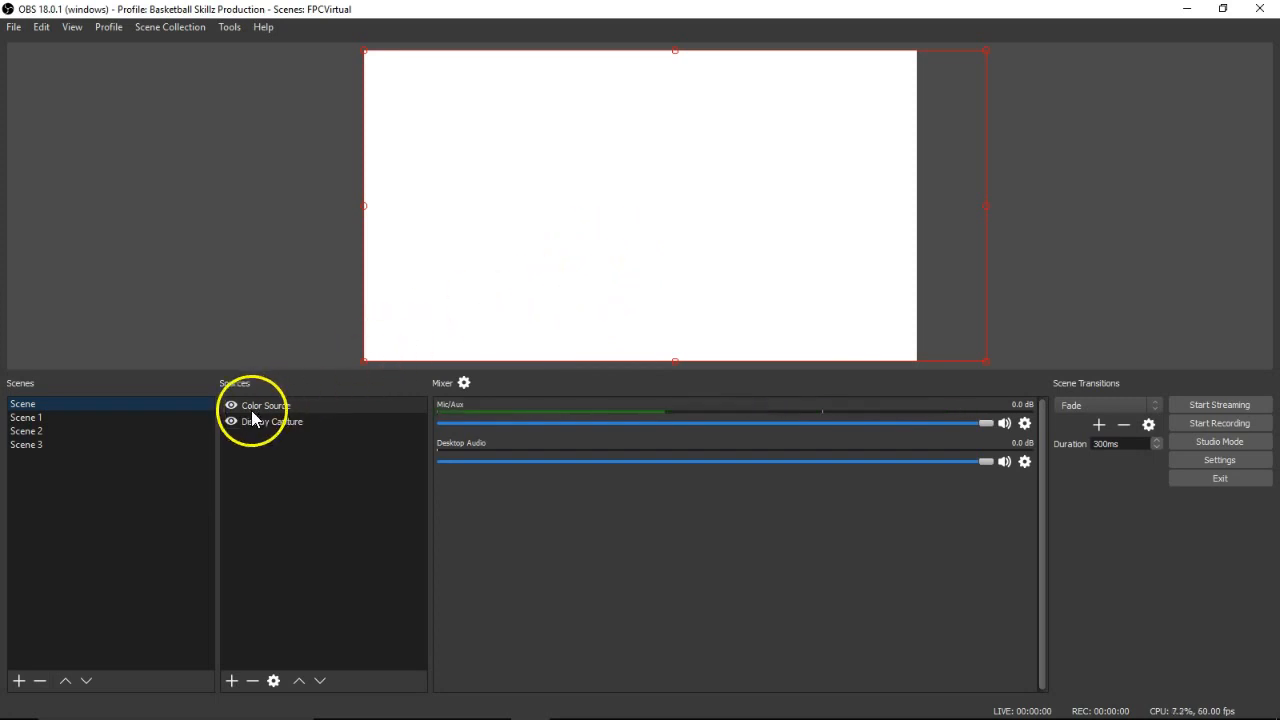
{"action": "right_click", "coordinate": [290, 408]}
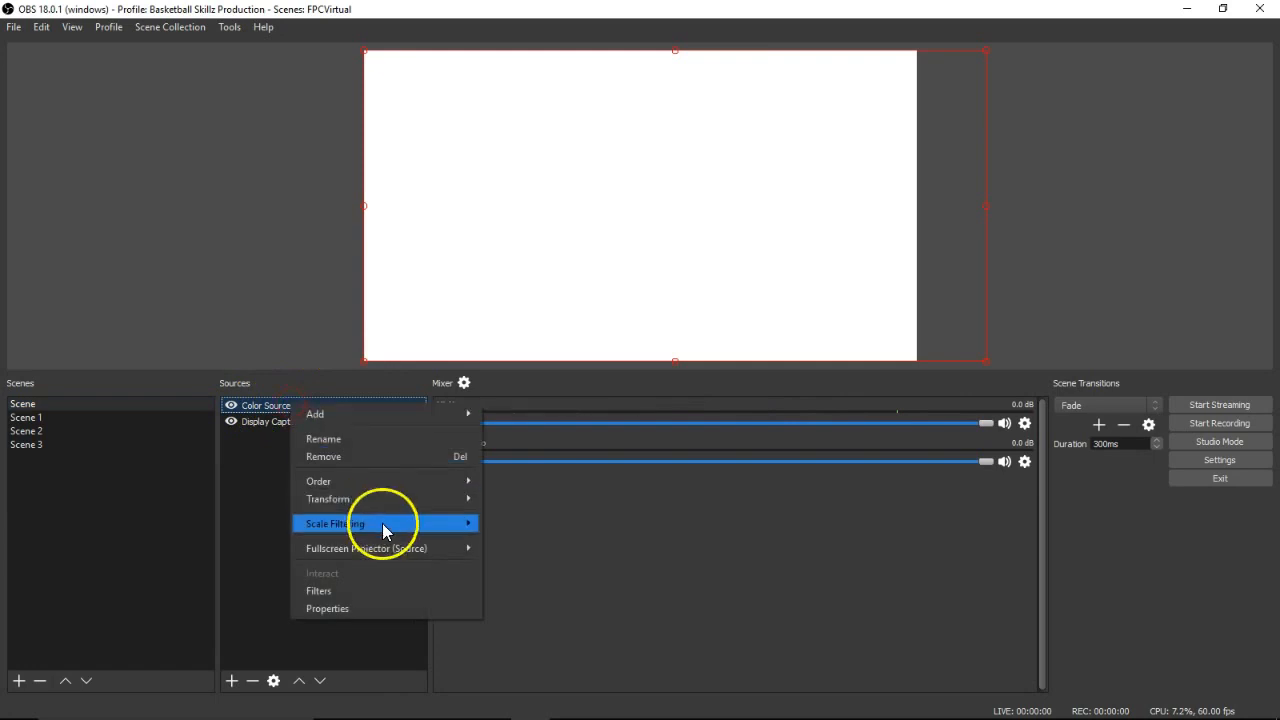
{"action": "left_click", "coordinate": [384, 458]}
{"action": "left_click", "coordinate": [700, 390]}
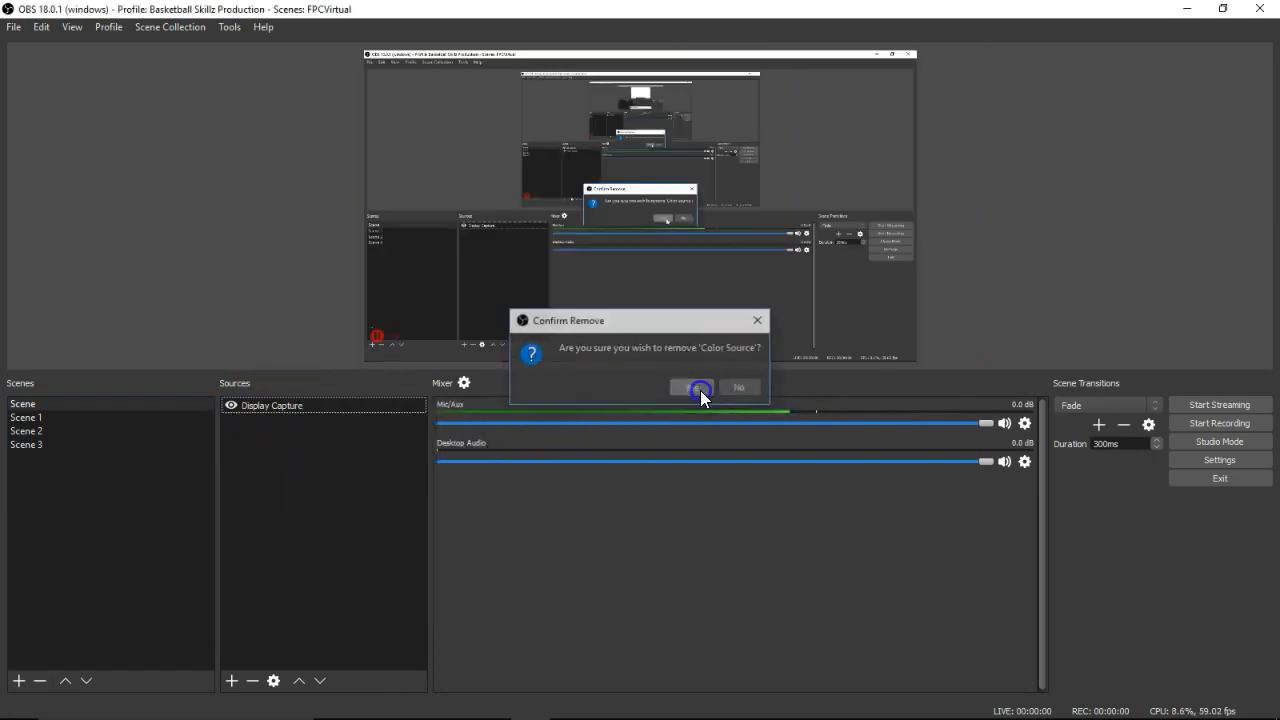
{"action": "left_click", "coordinate": [304, 406]}
{"action": "right_click", "coordinate": [307, 406]}
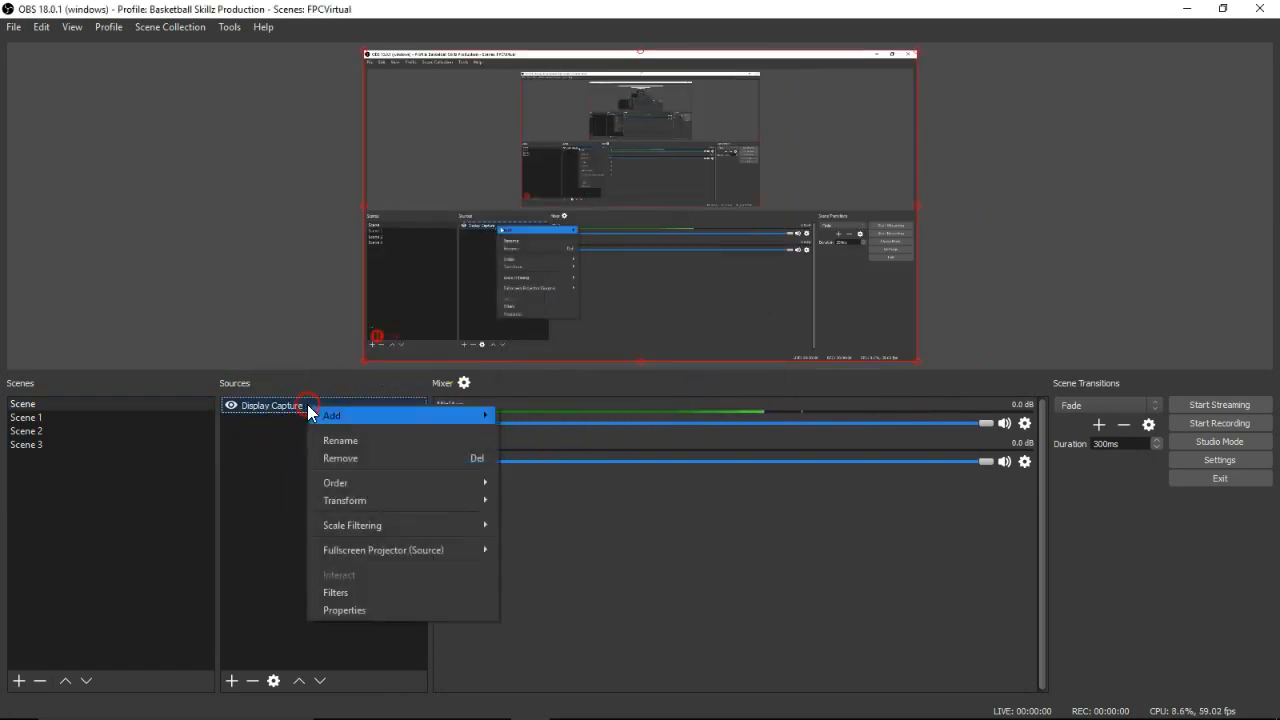
{"action": "left_click", "coordinate": [375, 466]}
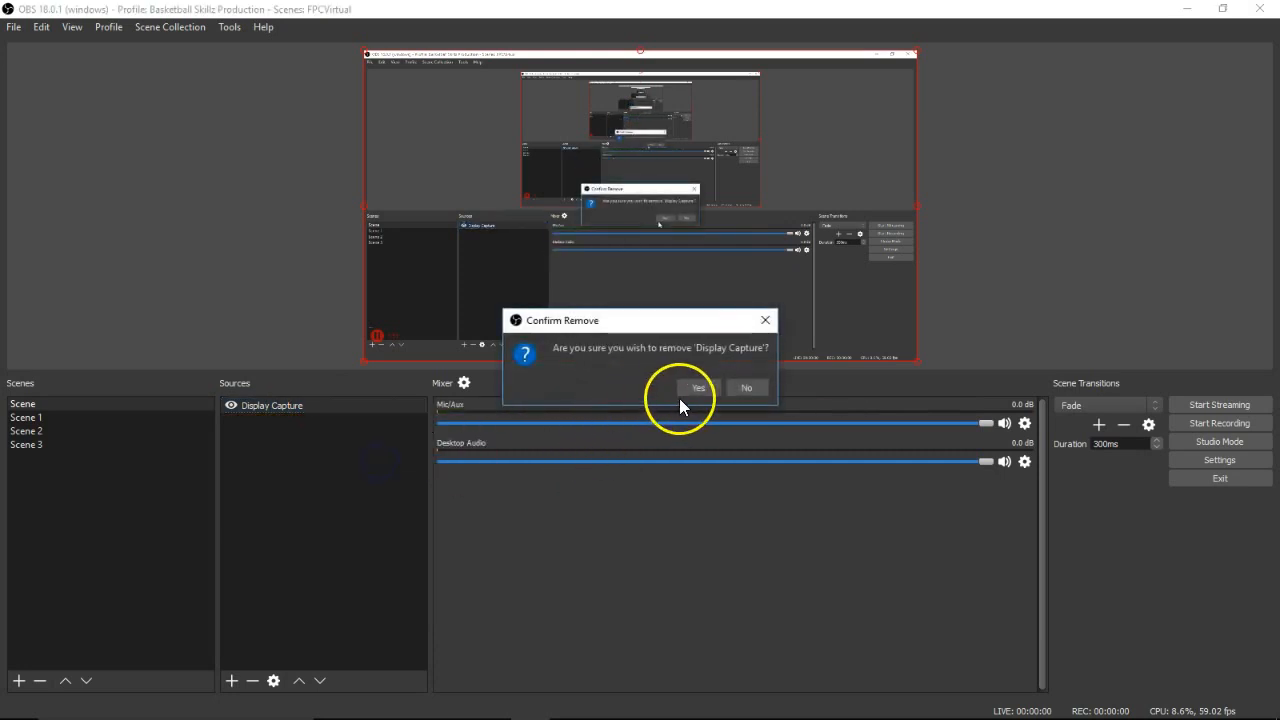
{"action": "left_click", "coordinate": [693, 392]}
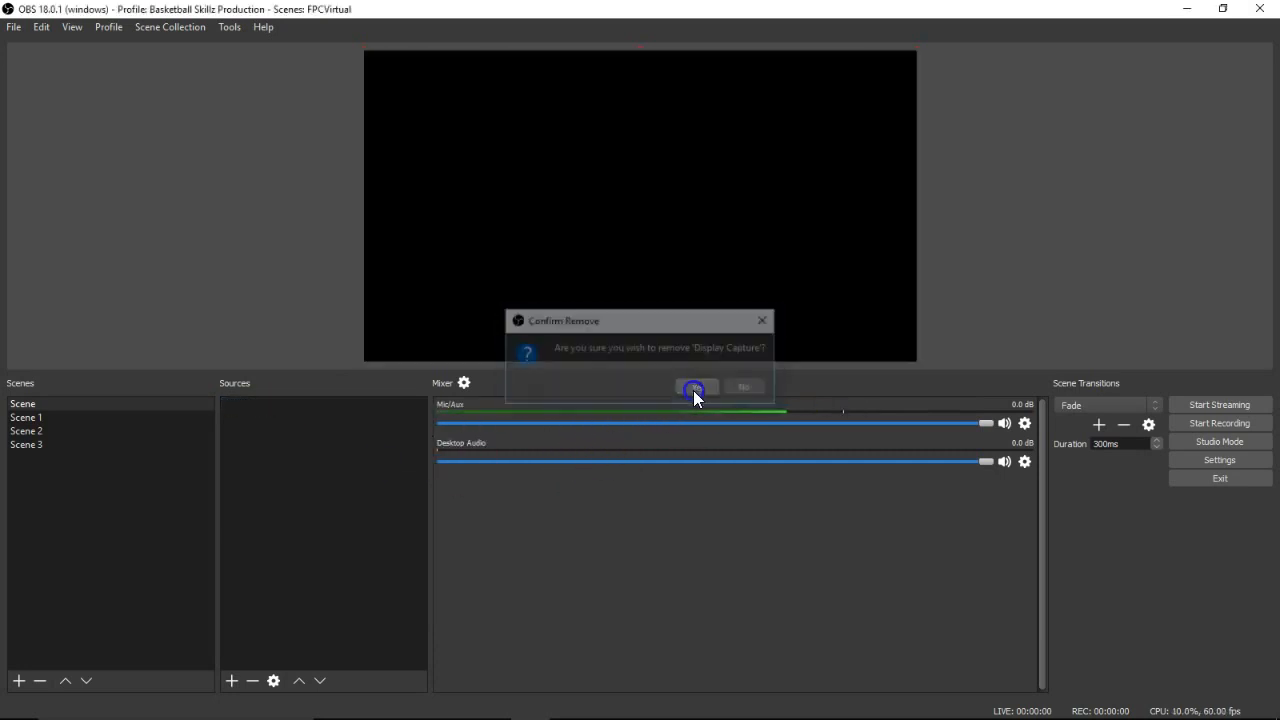
Step: Look through Scene 2 and Scene 3, and return to the empty scene named Scene
{"action": "left_click", "coordinate": [34, 430]}
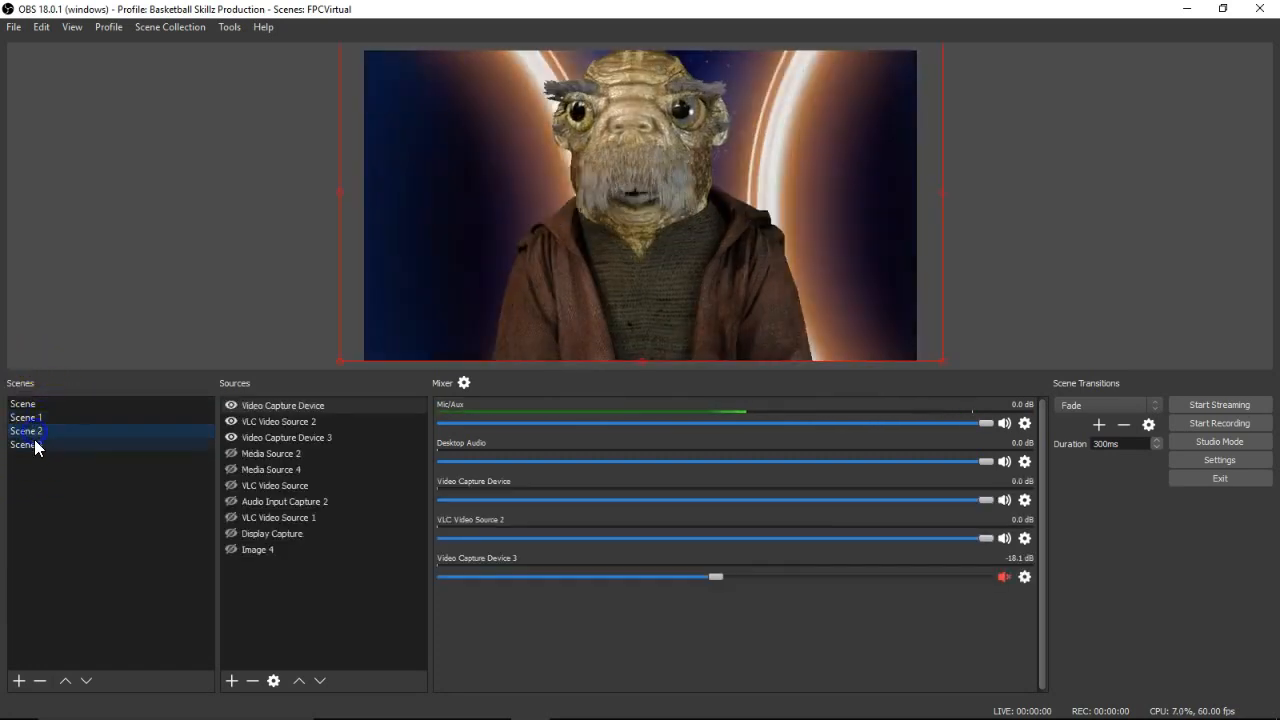
{"action": "left_click", "coordinate": [34, 446]}
{"action": "left_click", "coordinate": [43, 431]}
{"action": "left_click", "coordinate": [42, 405]}
{"action": "left_click", "coordinate": [42, 406]}
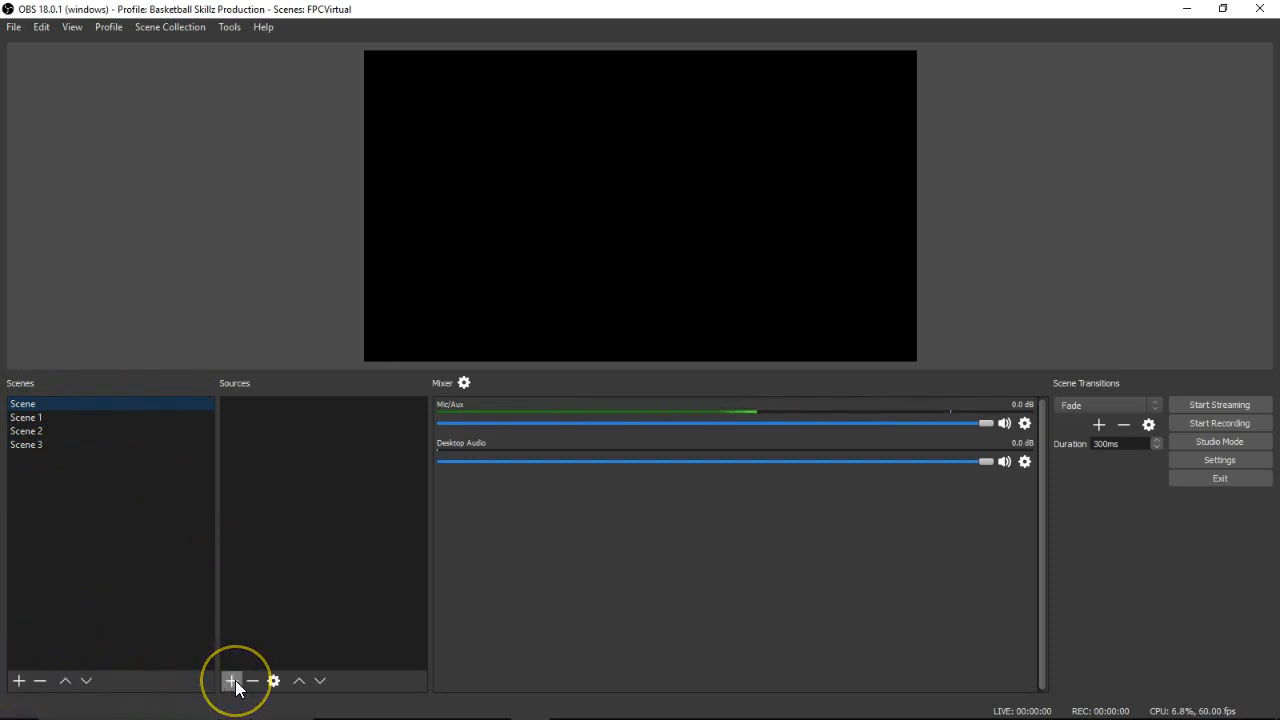
Step: Review the source types that can be added to the empty scene, without adding one
{"action": "left_click", "coordinate": [234, 401]}
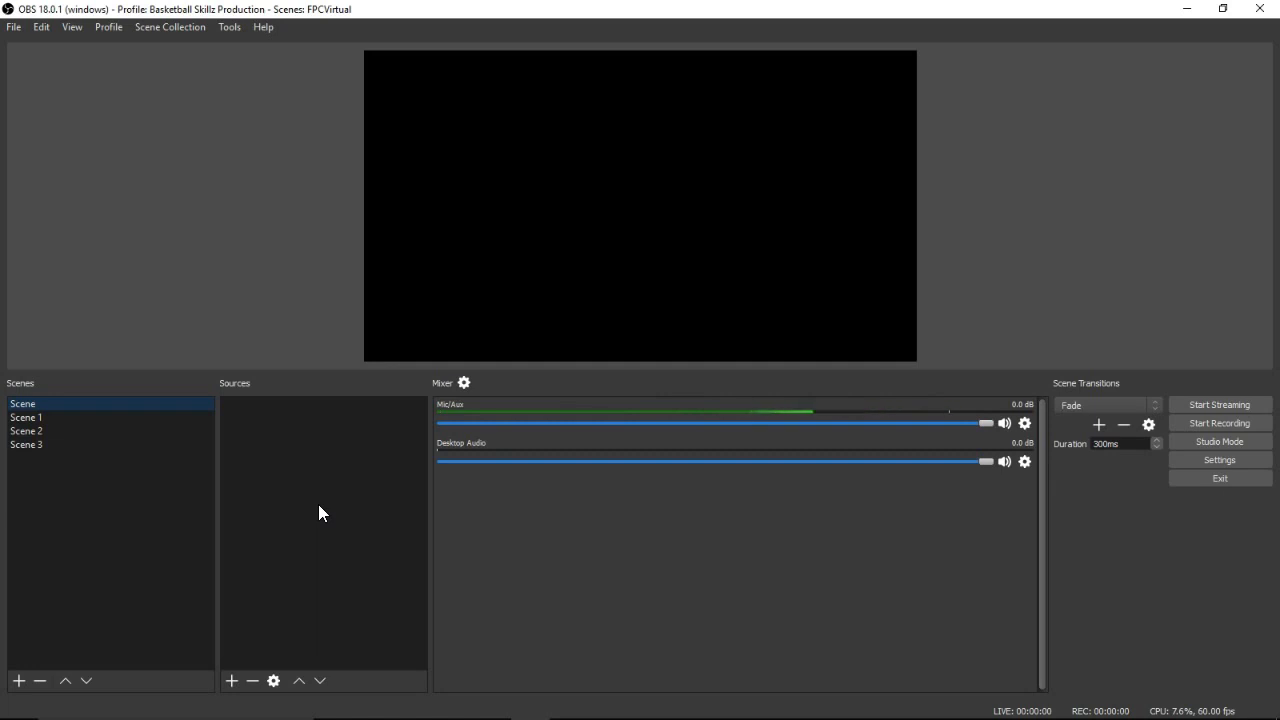
{"action": "left_click", "coordinate": [333, 469]}
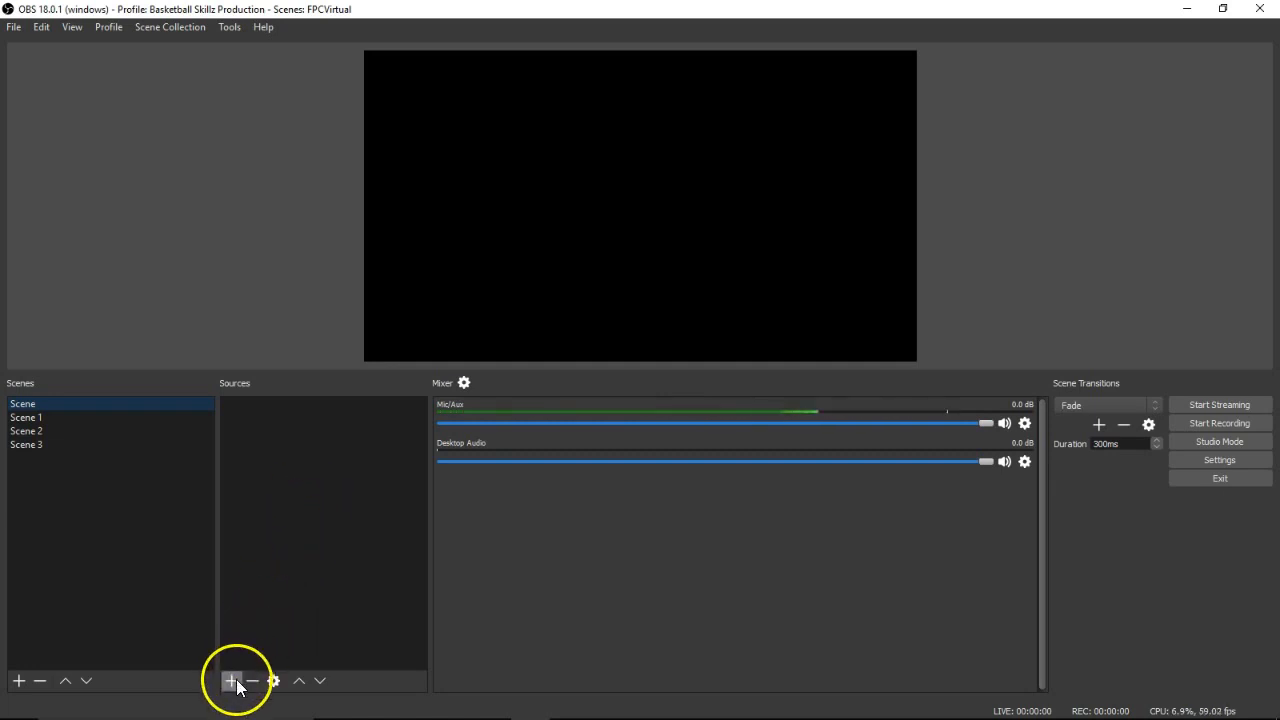
{"action": "left_click", "coordinate": [235, 680]}
{"action": "left_click", "coordinate": [291, 461]}
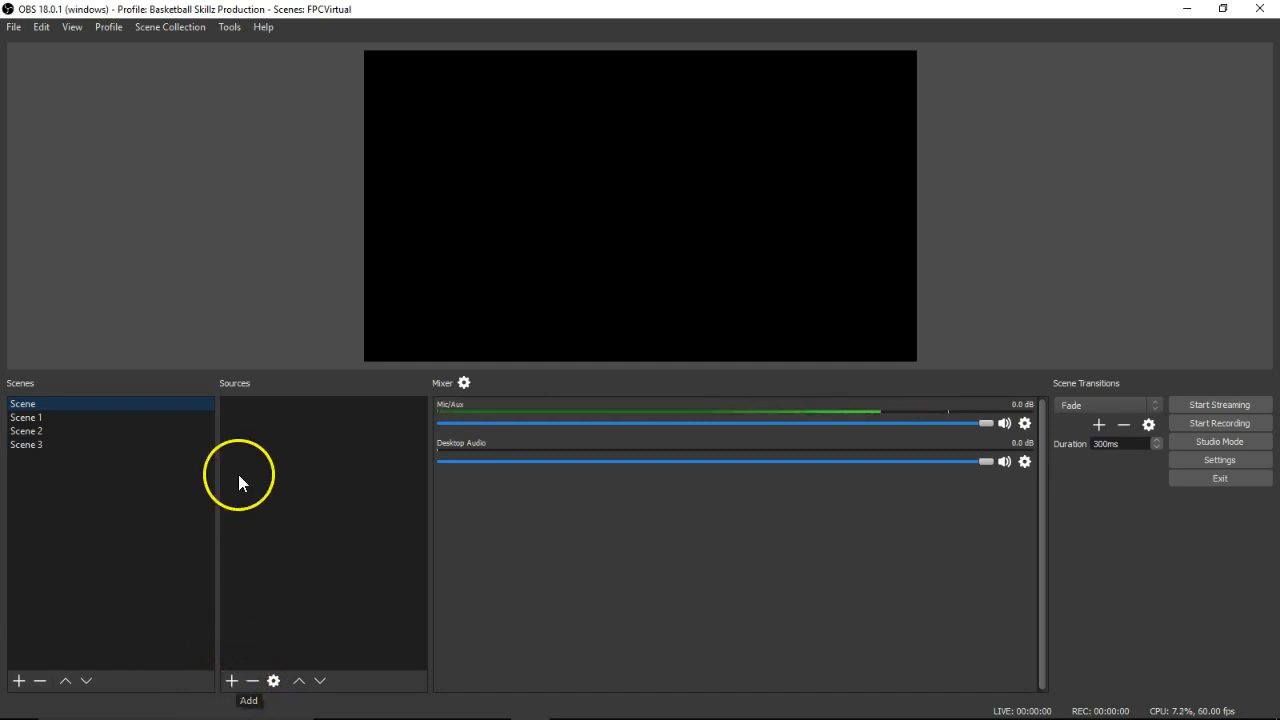
{"action": "left_click", "coordinate": [231, 680]}
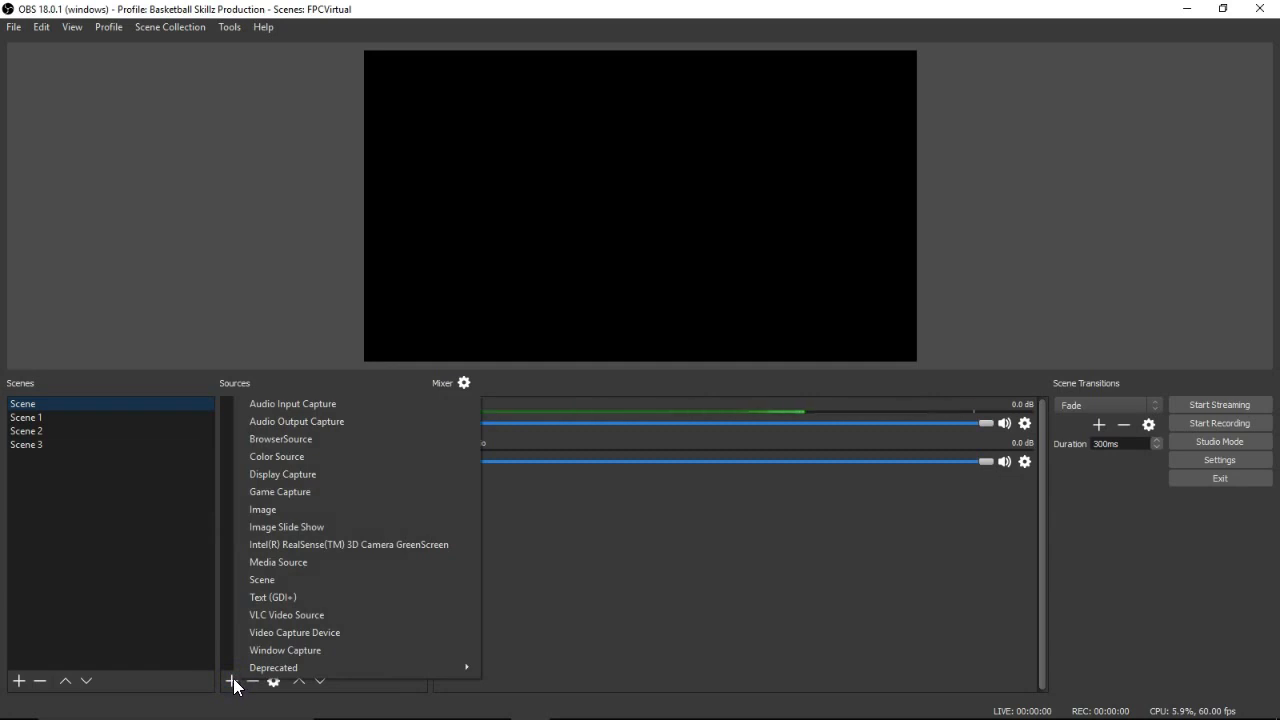
{"action": "left_click", "coordinate": [281, 545]}
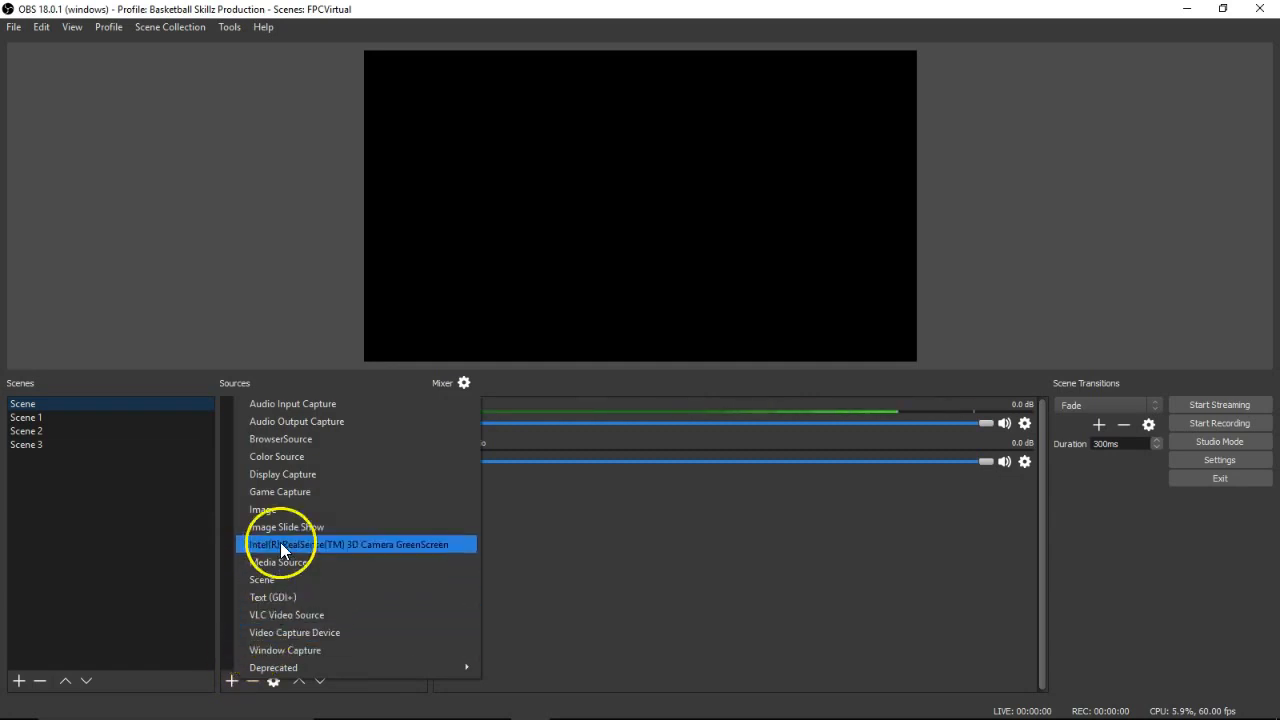
{"action": "left_click", "coordinate": [227, 472]}
Step: Add a new, visible Image source to the empty scene, keeping the name Image
{"action": "right_click", "coordinate": [293, 436]}
{"action": "left_click", "coordinate": [348, 447]}
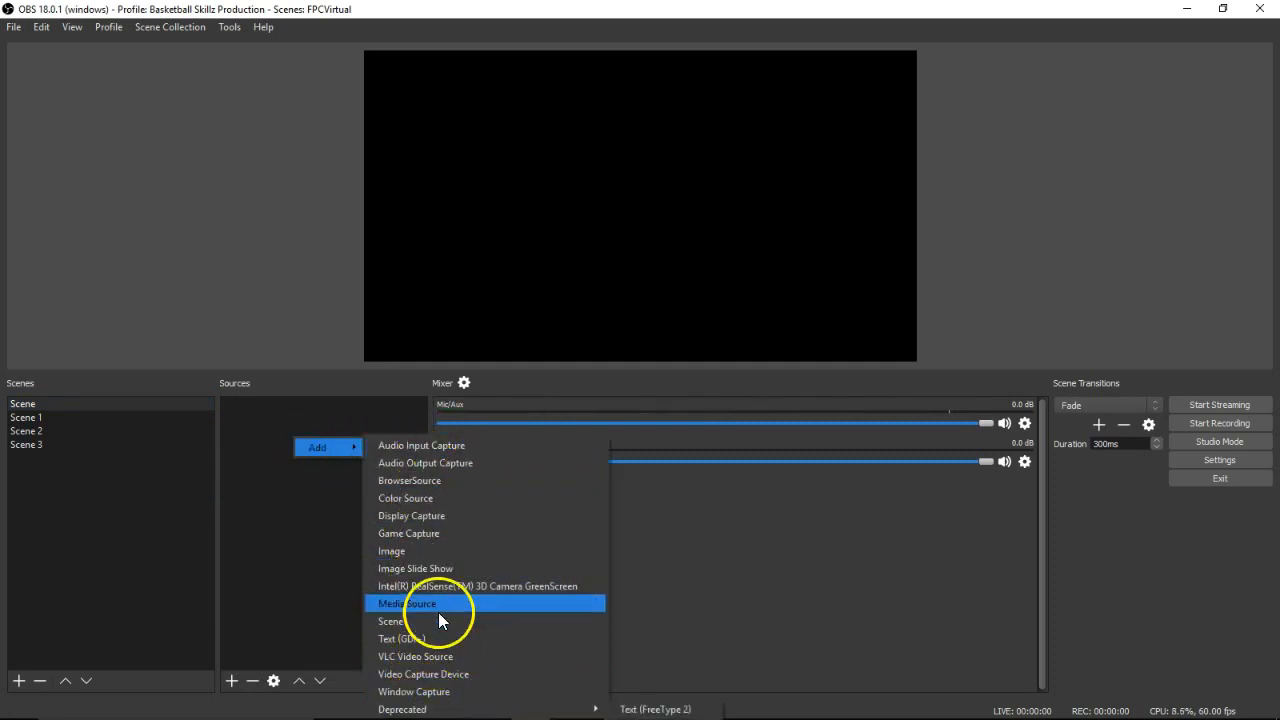
{"action": "left_click", "coordinate": [453, 543]}
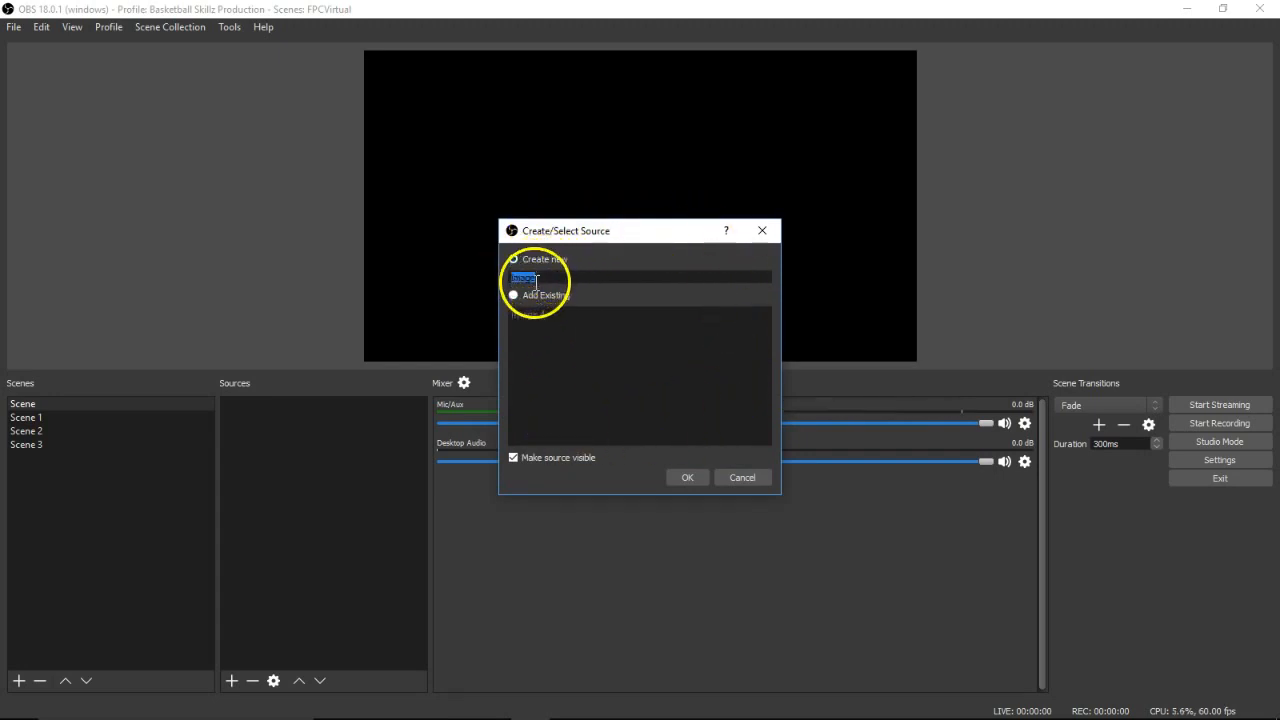
{"action": "left_click", "coordinate": [568, 277]}
{"action": "double_click", "coordinate": [522, 280]}
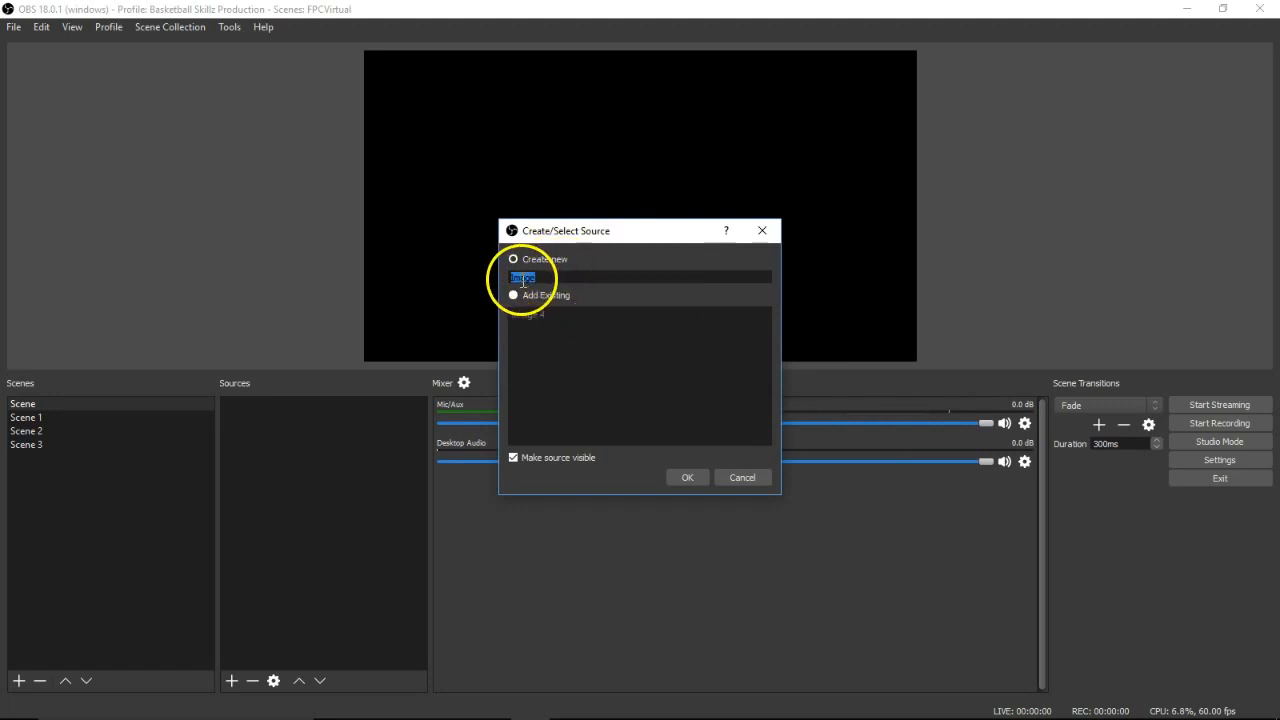
{"action": "double_click", "coordinate": [528, 278]}
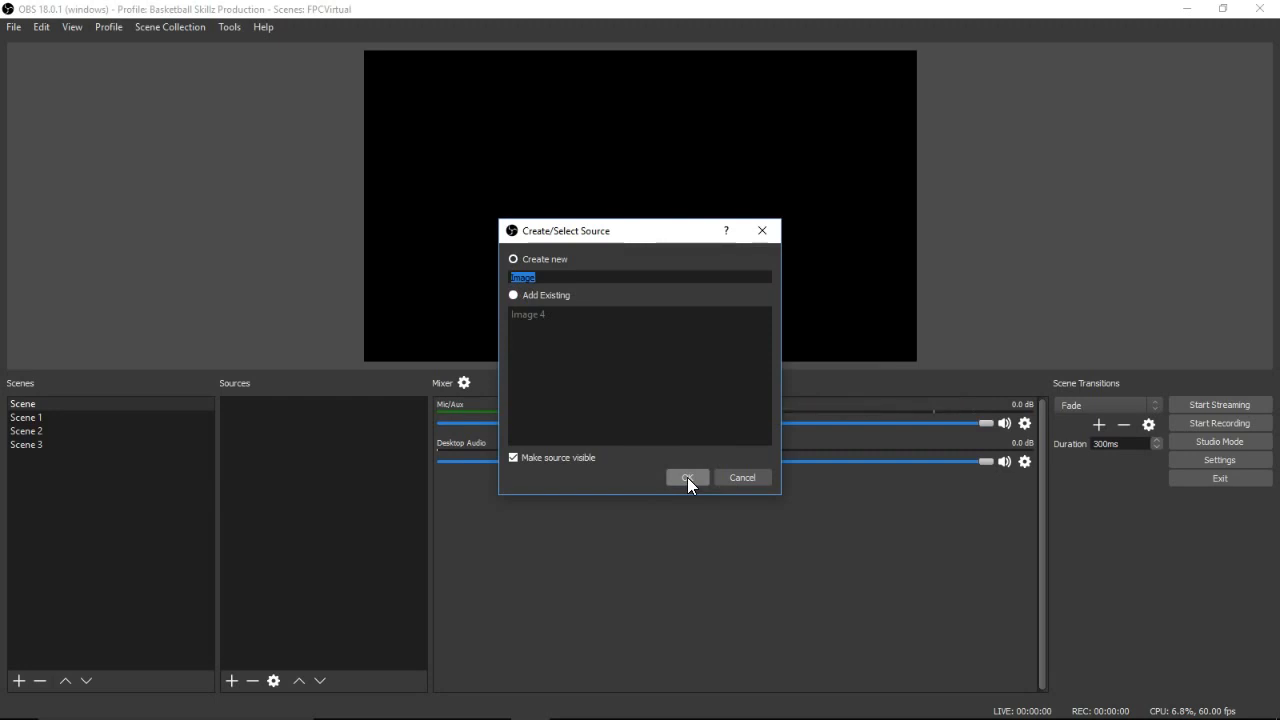
{"action": "left_click", "coordinate": [515, 296]}
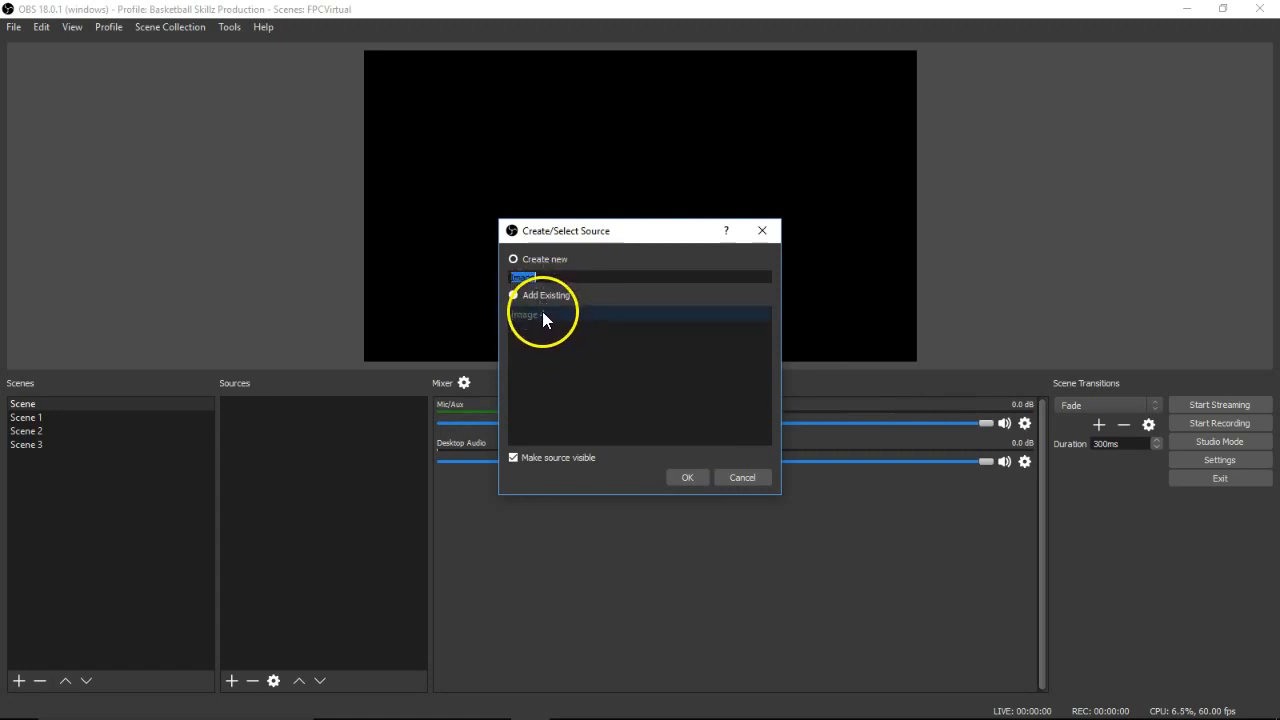
{"action": "left_click", "coordinate": [513, 259]}
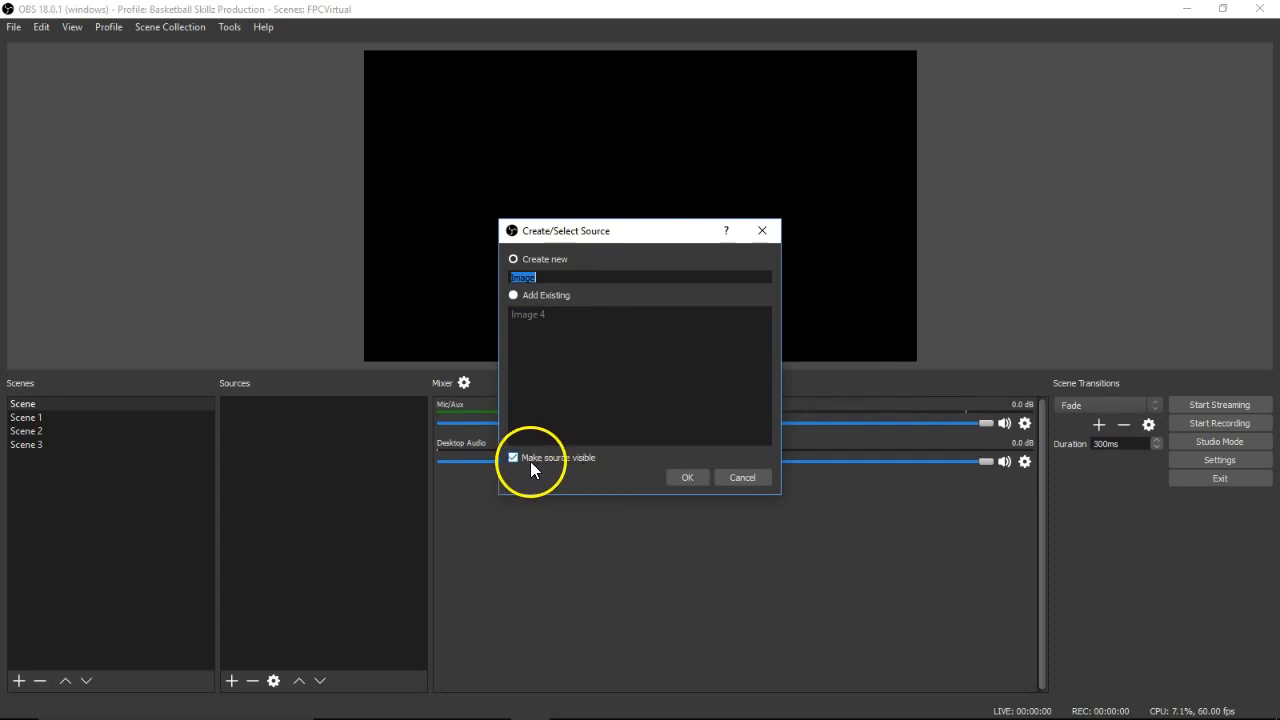
{"action": "left_click", "coordinate": [690, 477]}
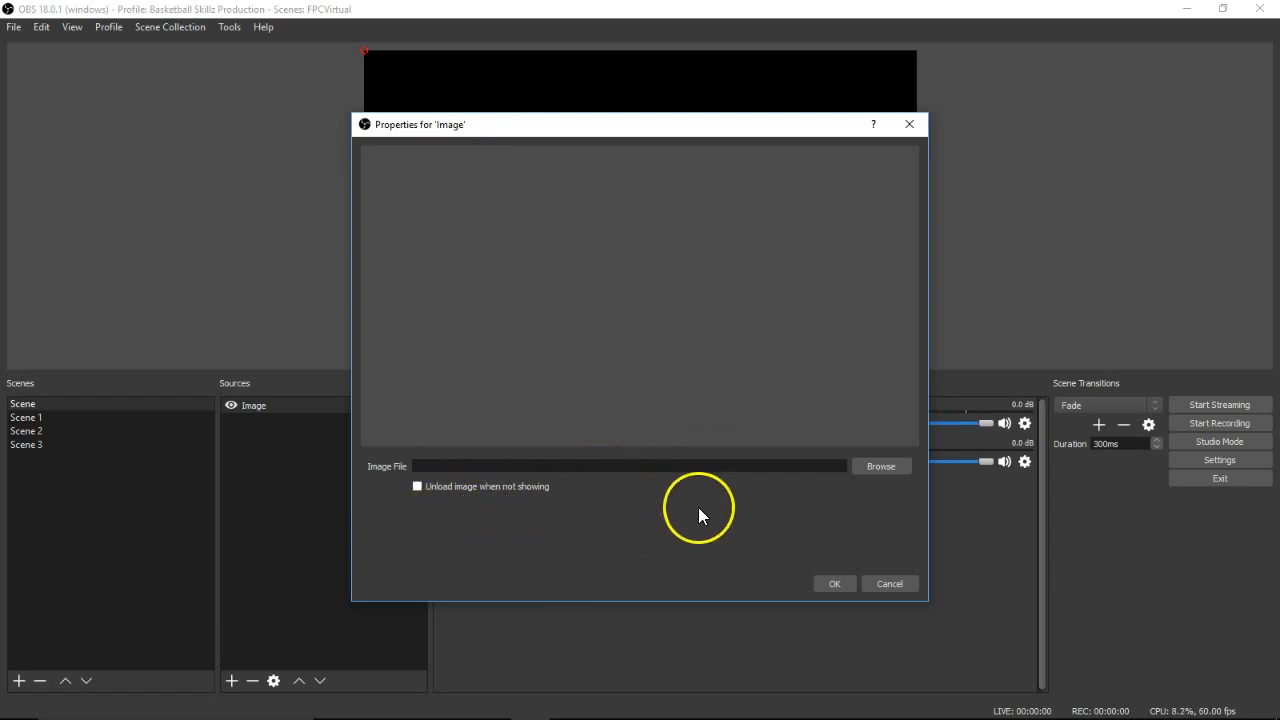
Step: Load easter-eggs-2168521_1920 from the Logo and Banners folder in Pictures as the source's image file, and accept the properties
{"action": "left_click", "coordinate": [887, 466]}
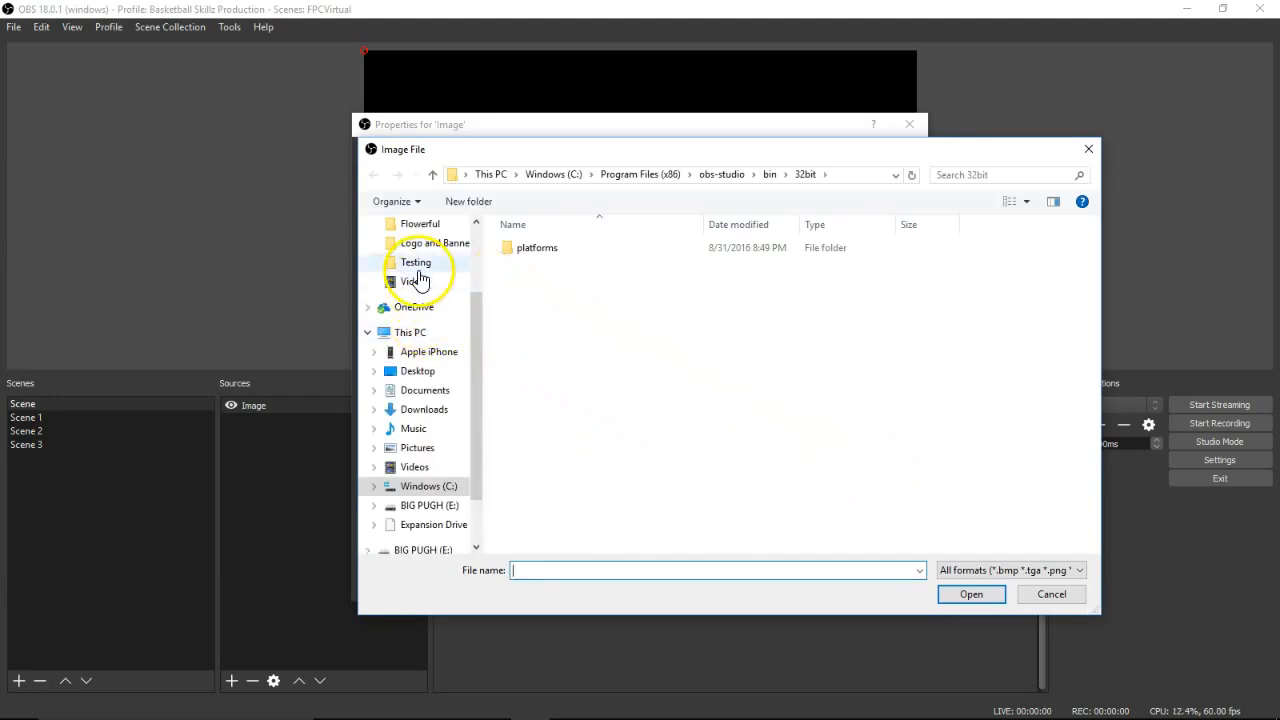
{"action": "left_click", "coordinate": [420, 452]}
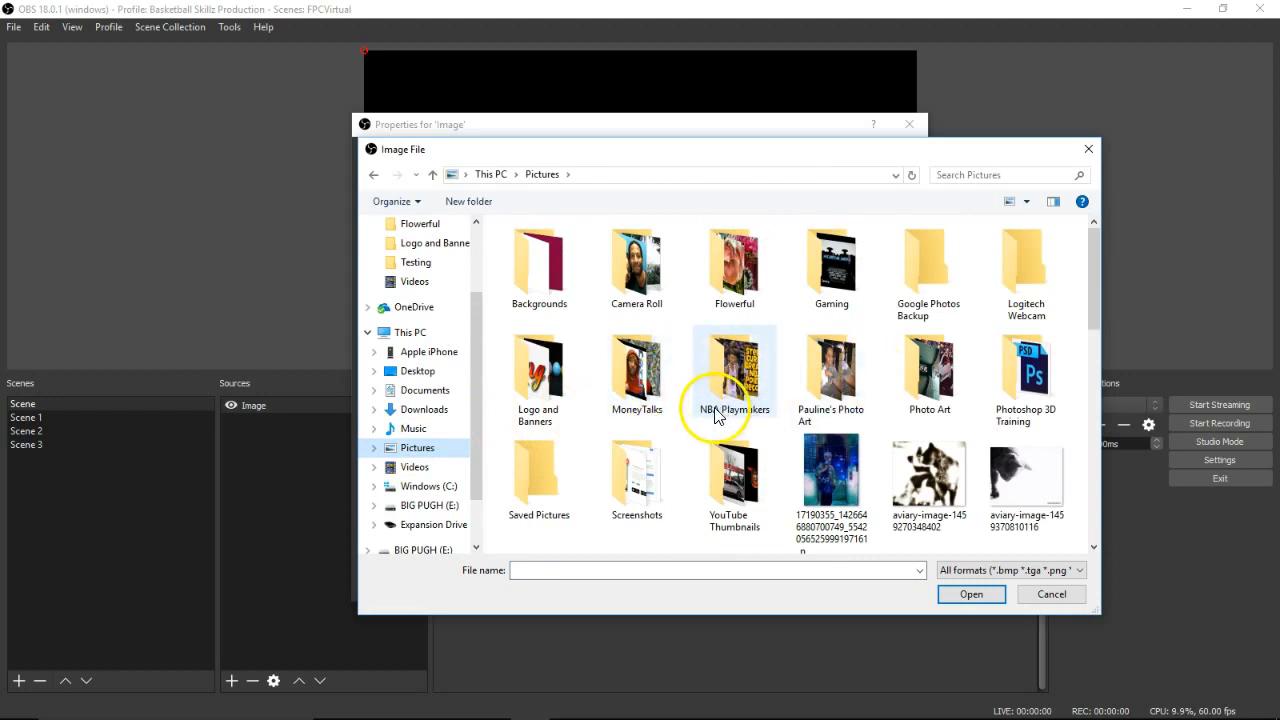
{"action": "double_click", "coordinate": [545, 372]}
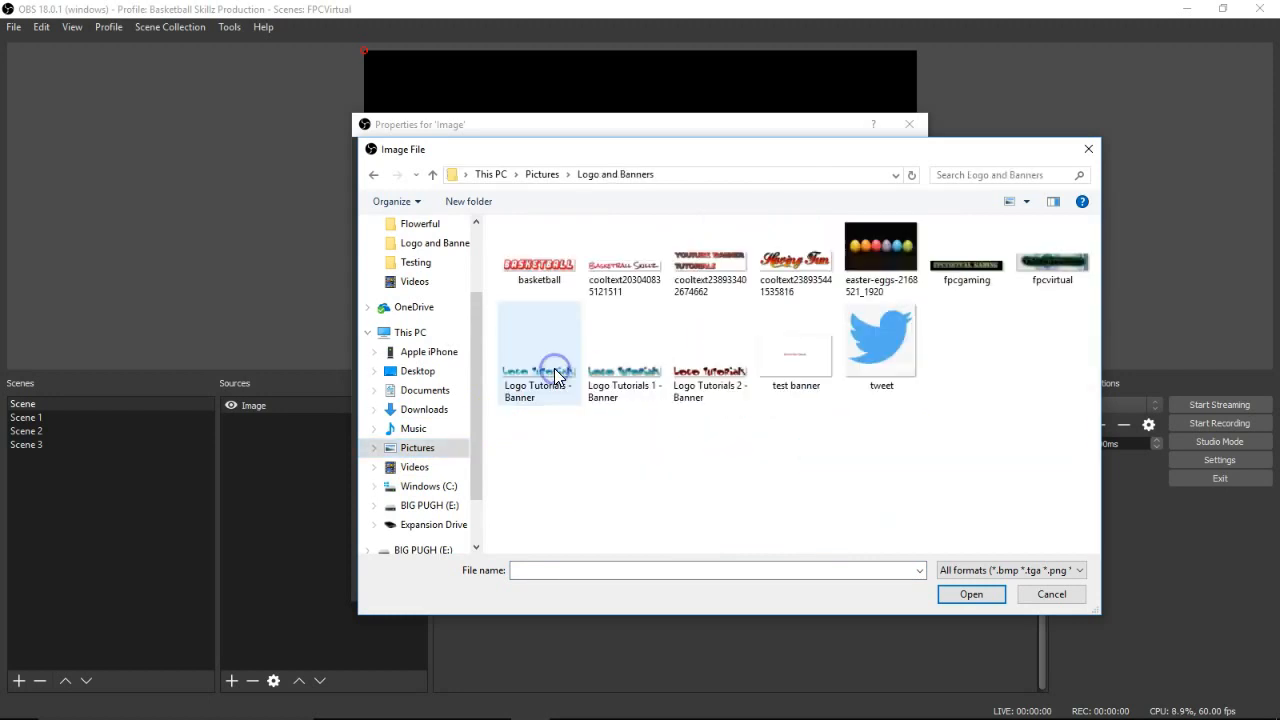
{"action": "left_click", "coordinate": [800, 265]}
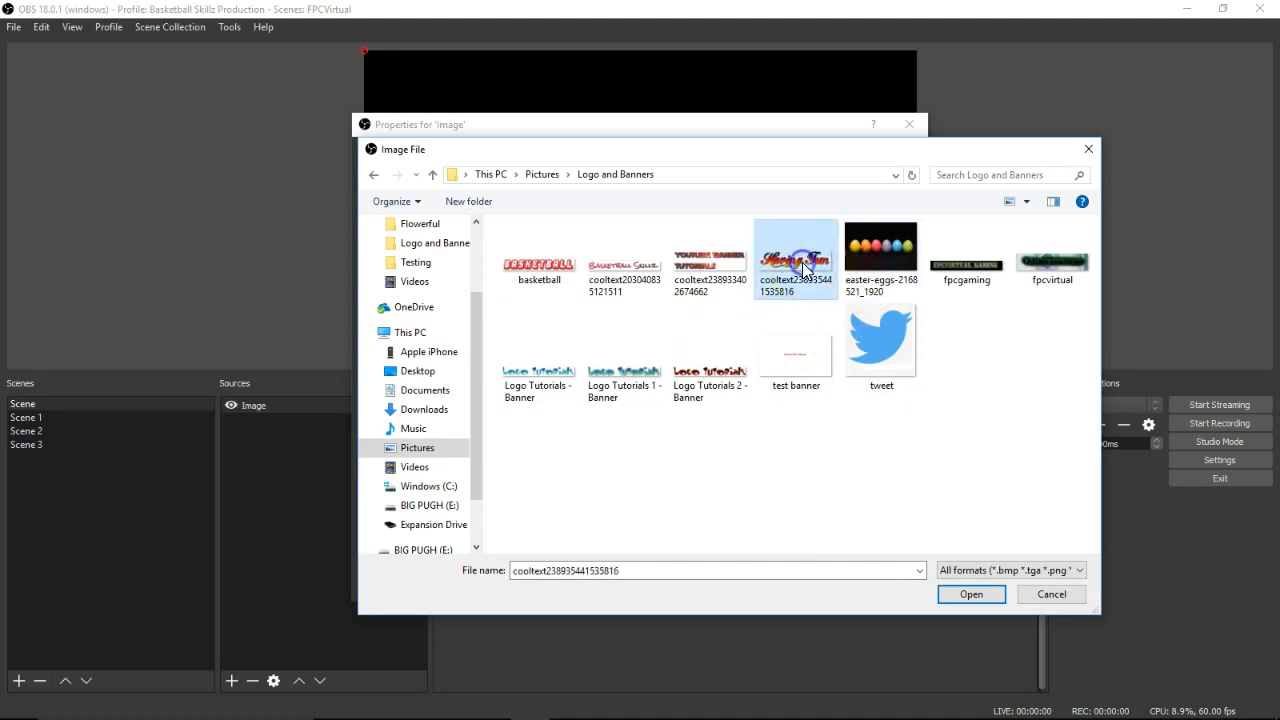
{"action": "left_click", "coordinate": [893, 265]}
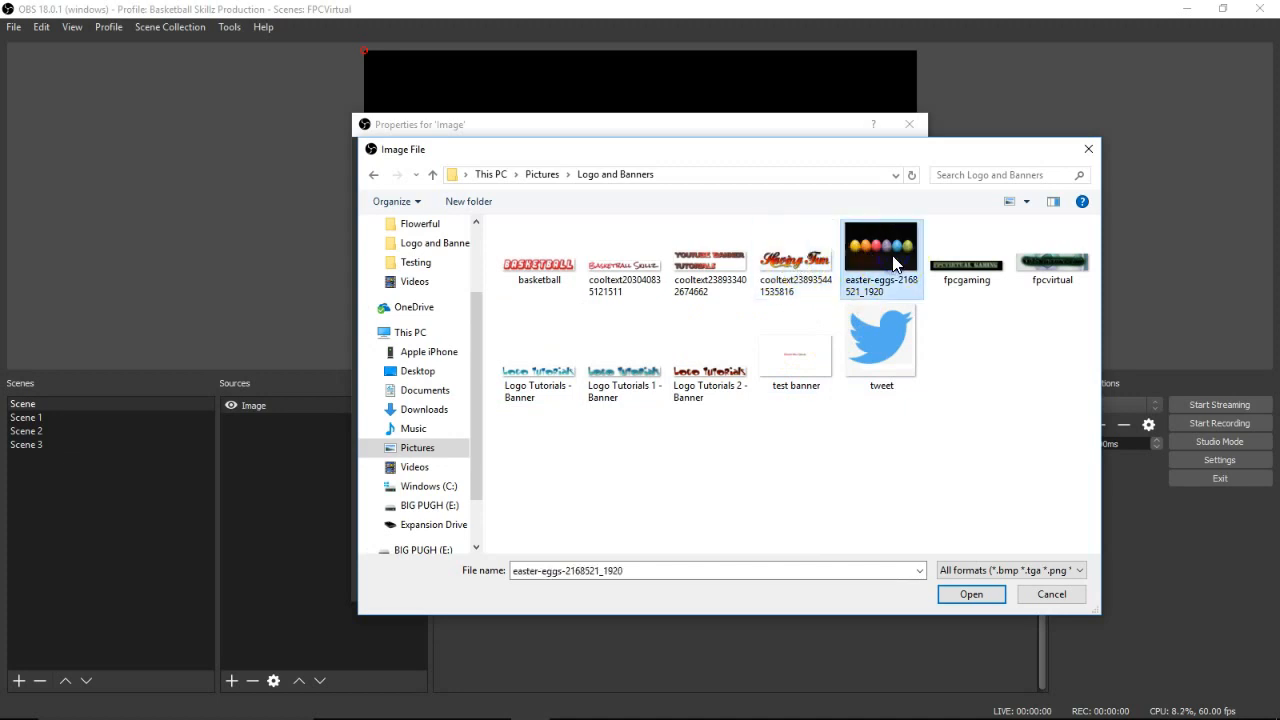
{"action": "left_click", "coordinate": [972, 594]}
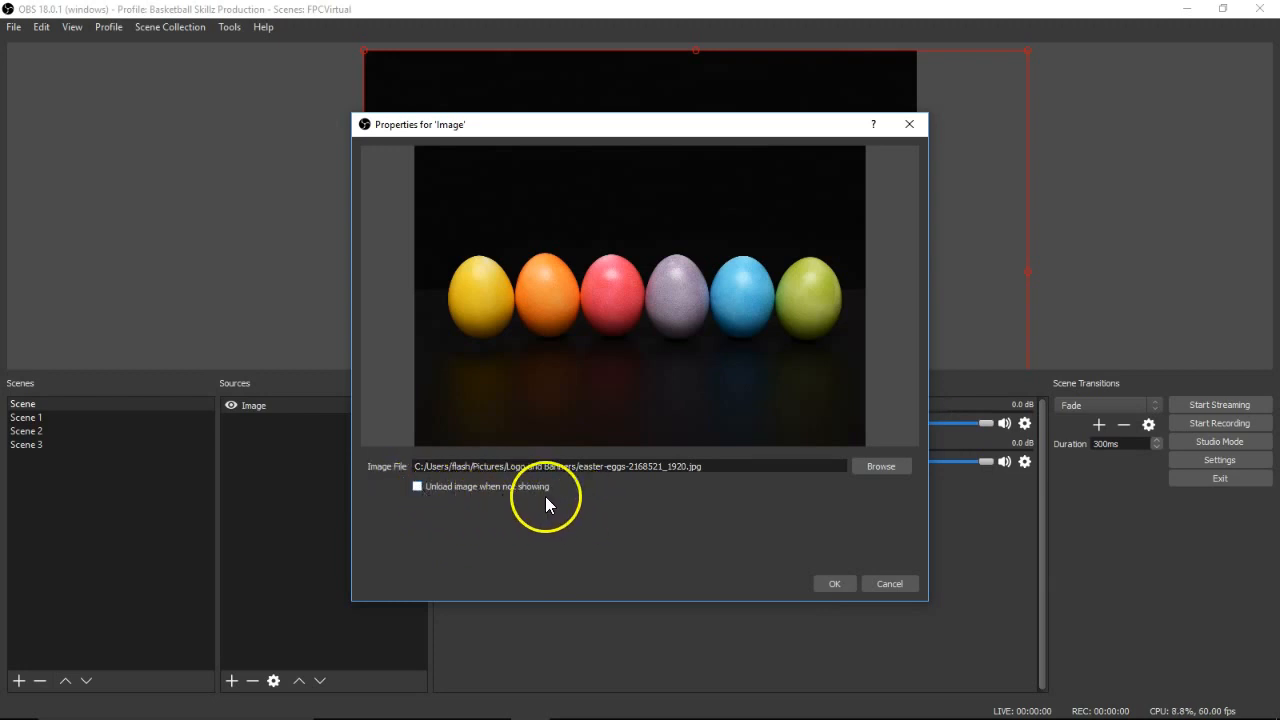
{"action": "left_click", "coordinate": [834, 583]}
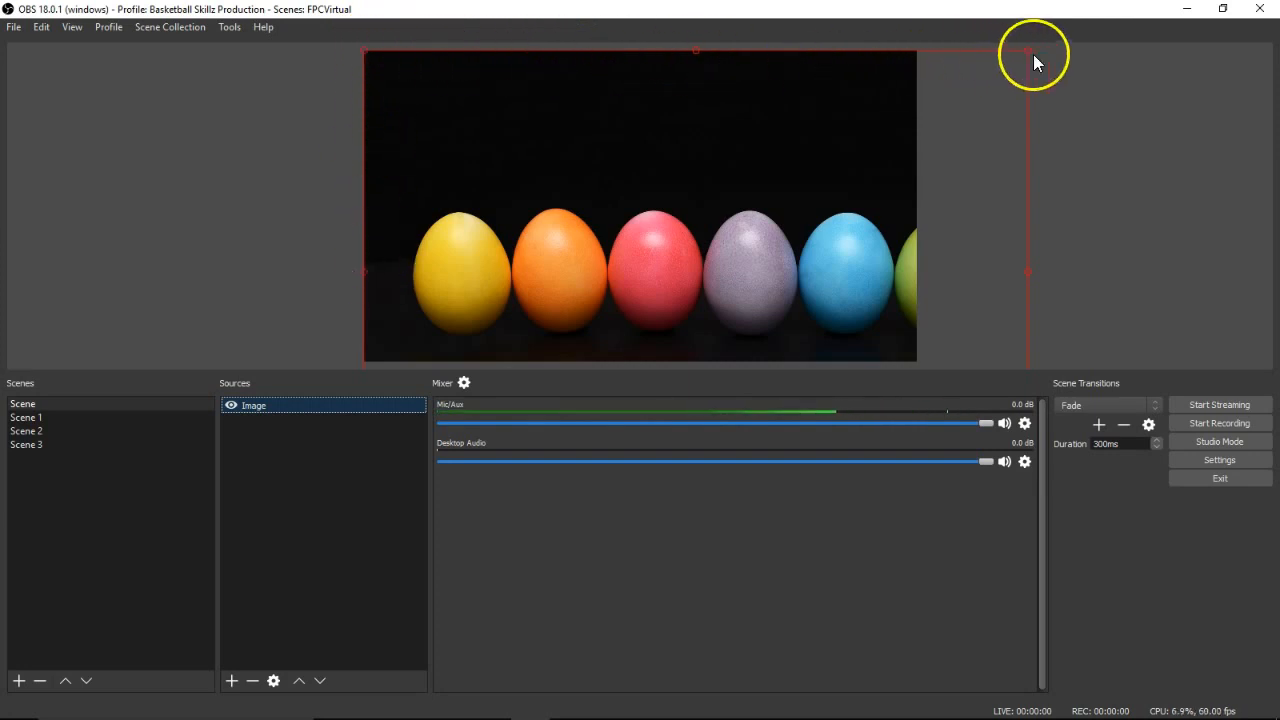
Step: Select the egg image in the preview and try to resize it from its upper-right corner handle
{"action": "left_click", "coordinate": [526, 187]}
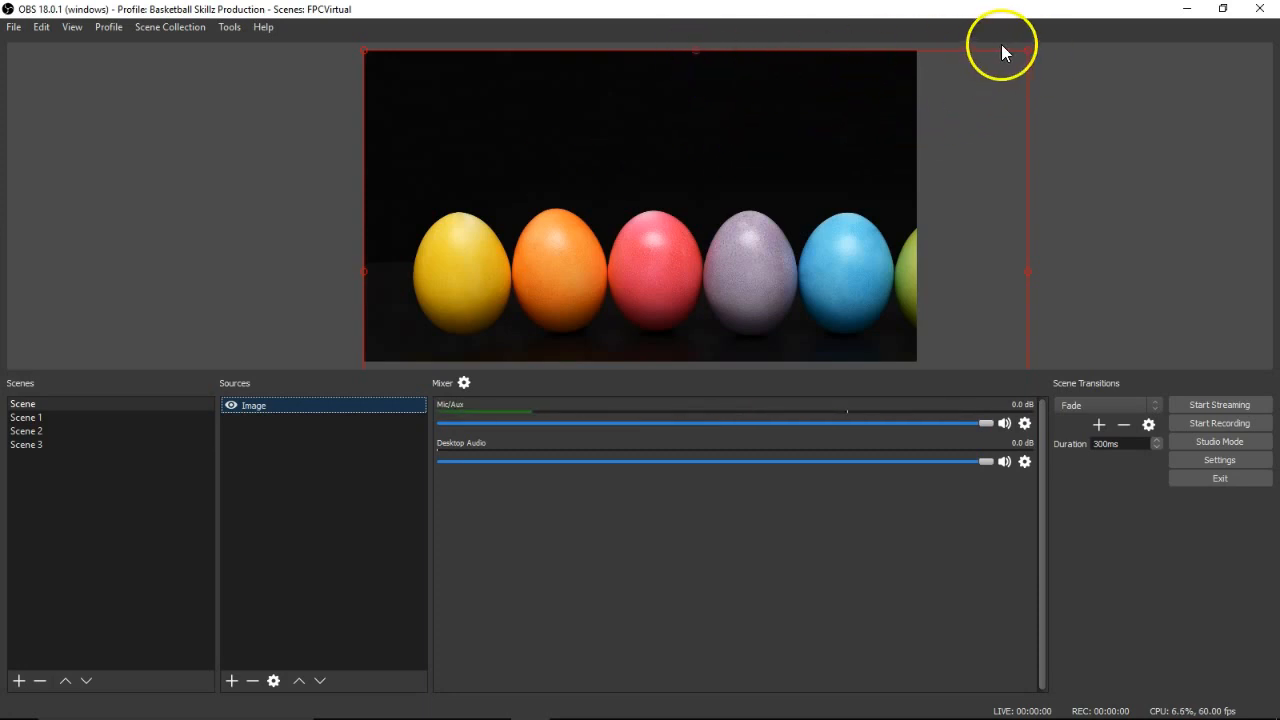
{"action": "left_click", "coordinate": [1027, 49]}
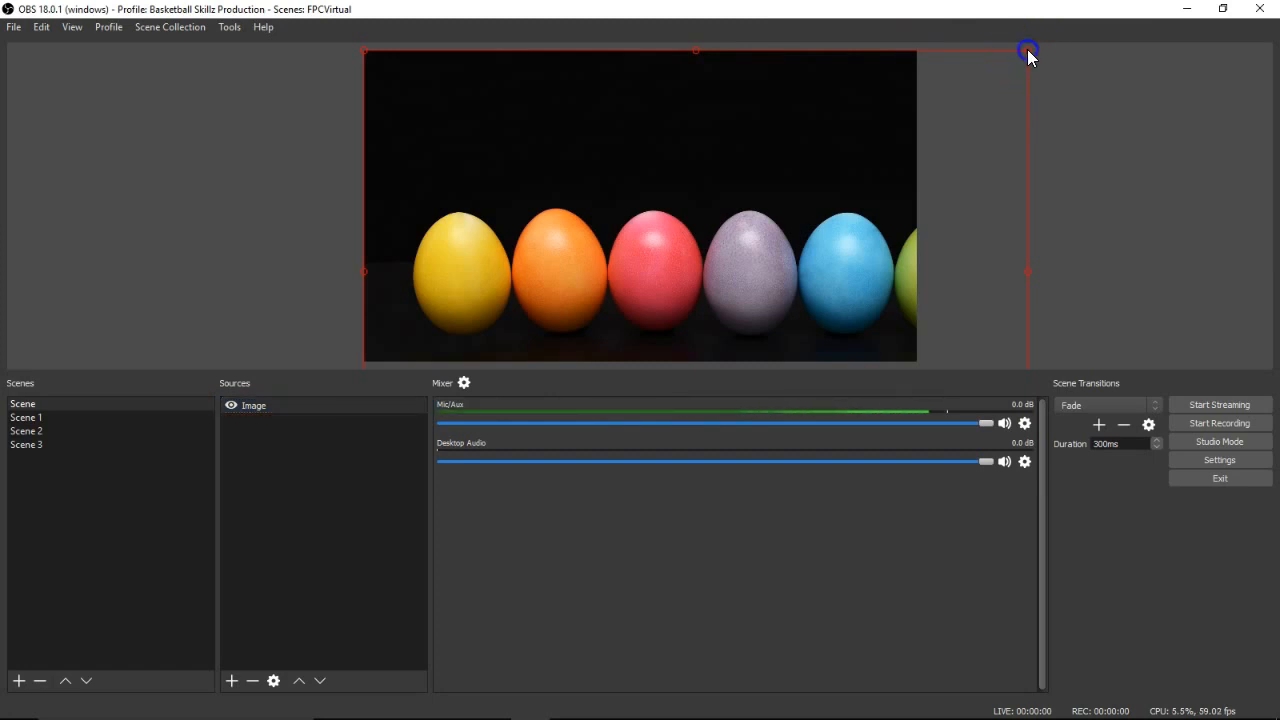
{"action": "mouse_move", "coordinate": [1027, 49]}
{"action": "left_mouse_down"}
{"action": "mouse_move", "coordinate": [922, 134]}
{"action": "mouse_move", "coordinate": [1027, 67]}
{"action": "left_mouse_up"}
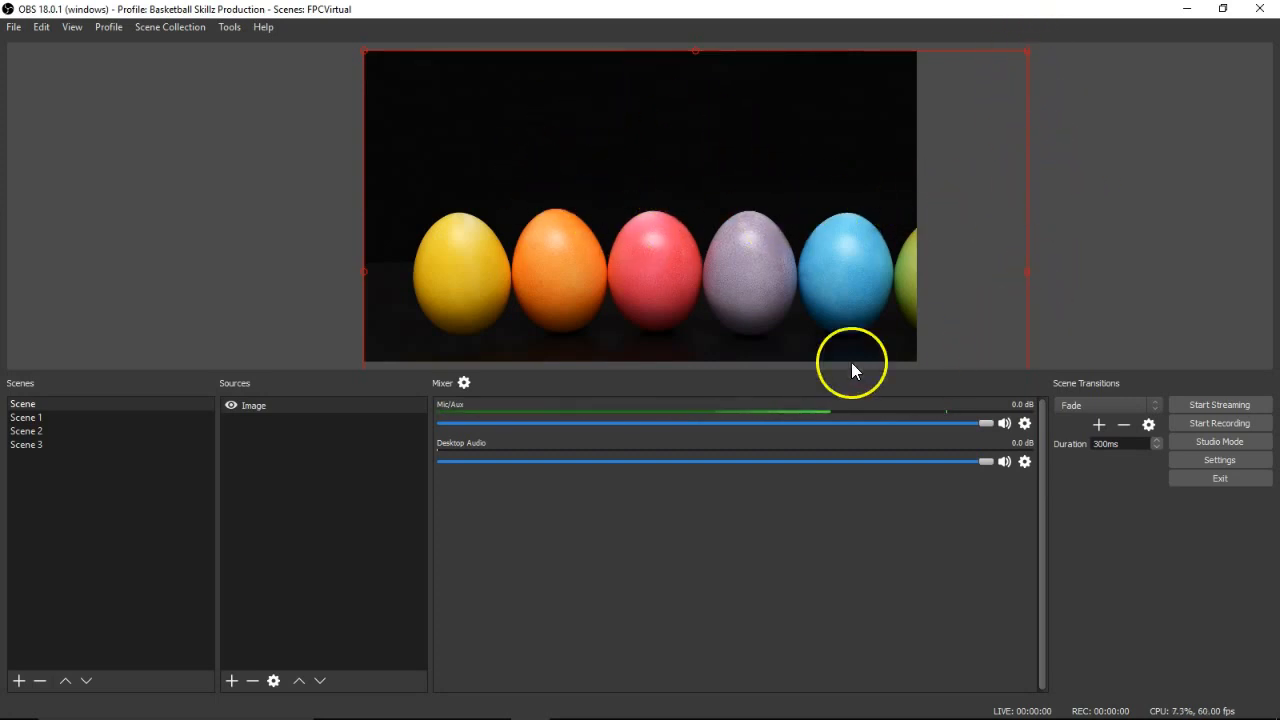
Step: Fit the egg image to the screen with the Transform options, after reviewing the preview's other source options
{"action": "right_click", "coordinate": [671, 159]}
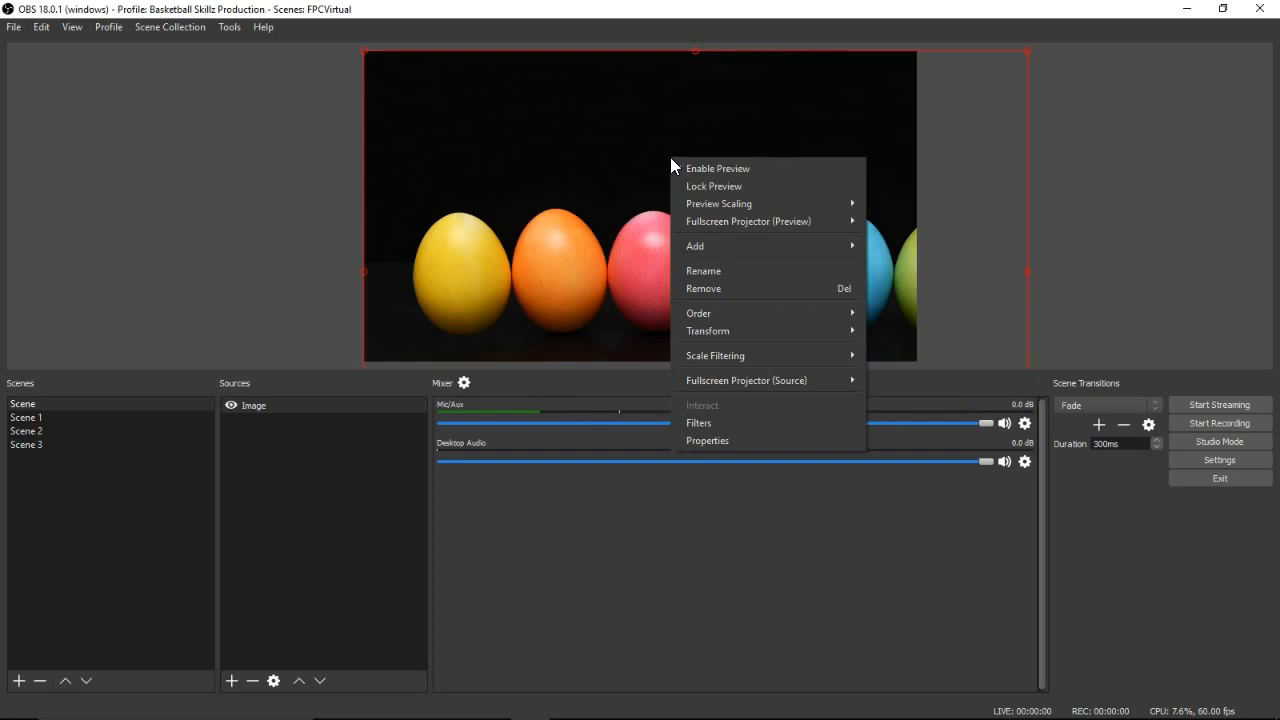
{"action": "left_click", "coordinate": [687, 194]}
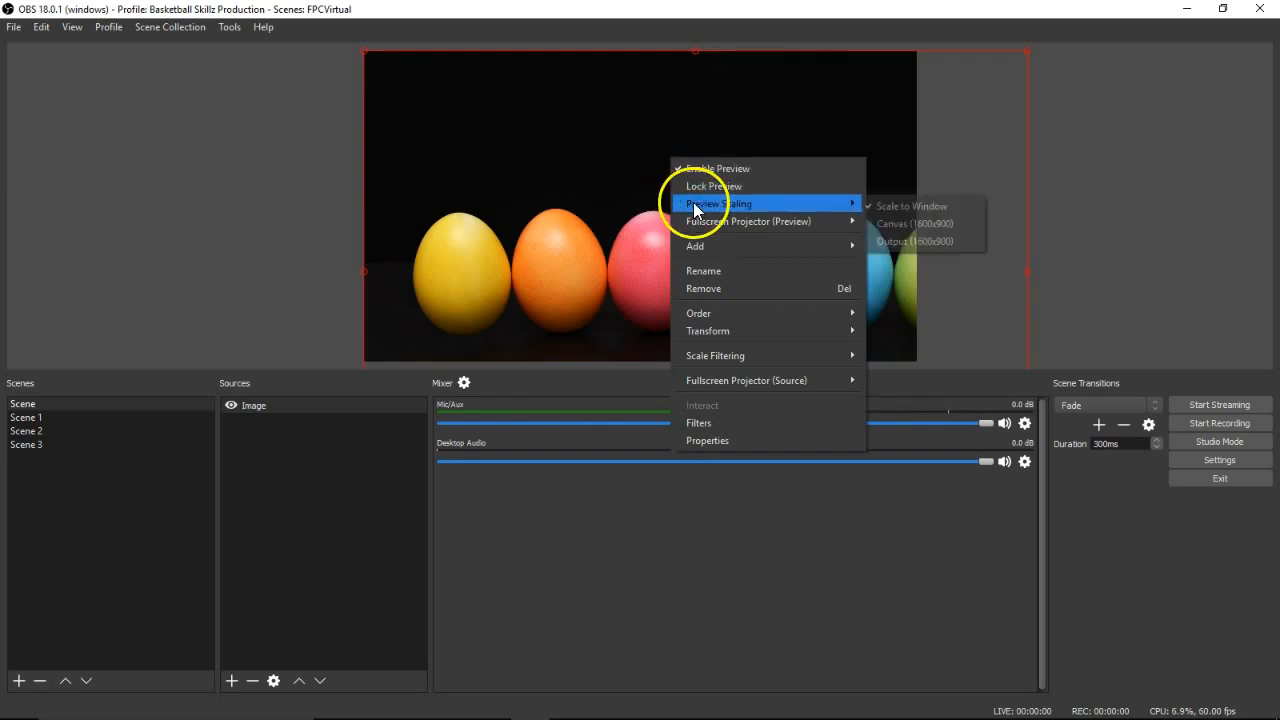
{"action": "mouse_move", "coordinate": [722, 312]}
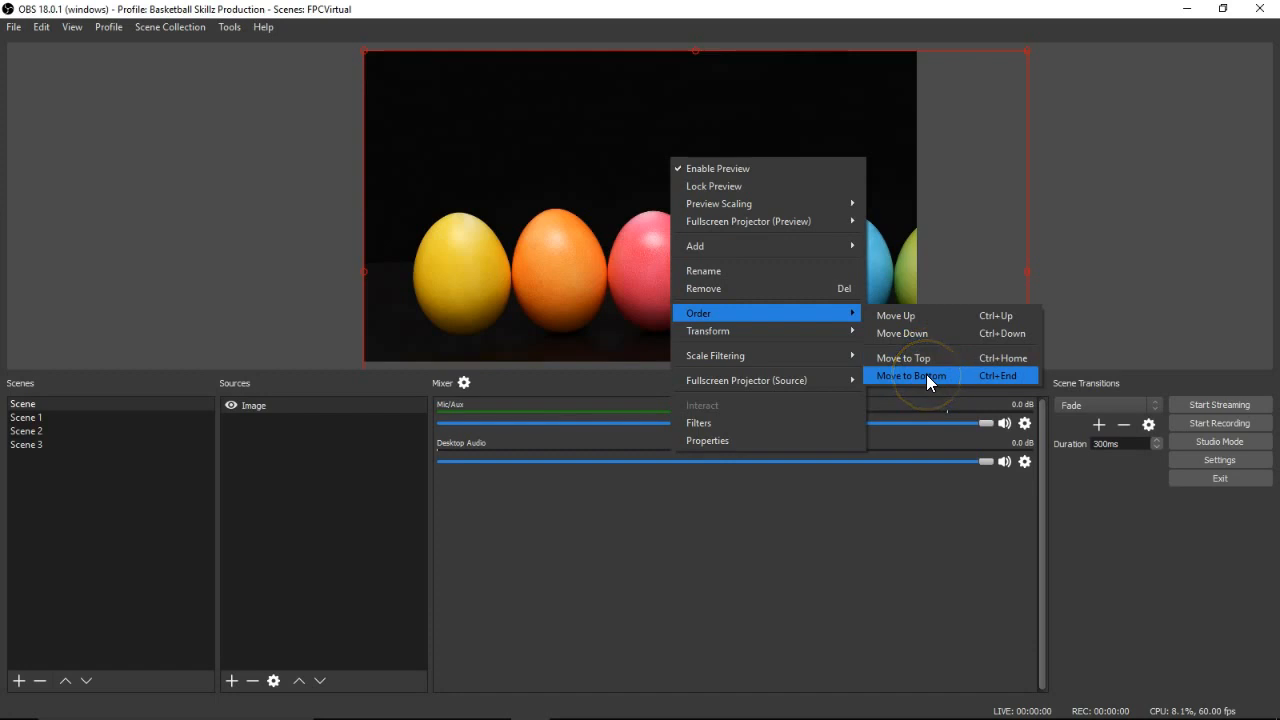
{"action": "mouse_move", "coordinate": [781, 336]}
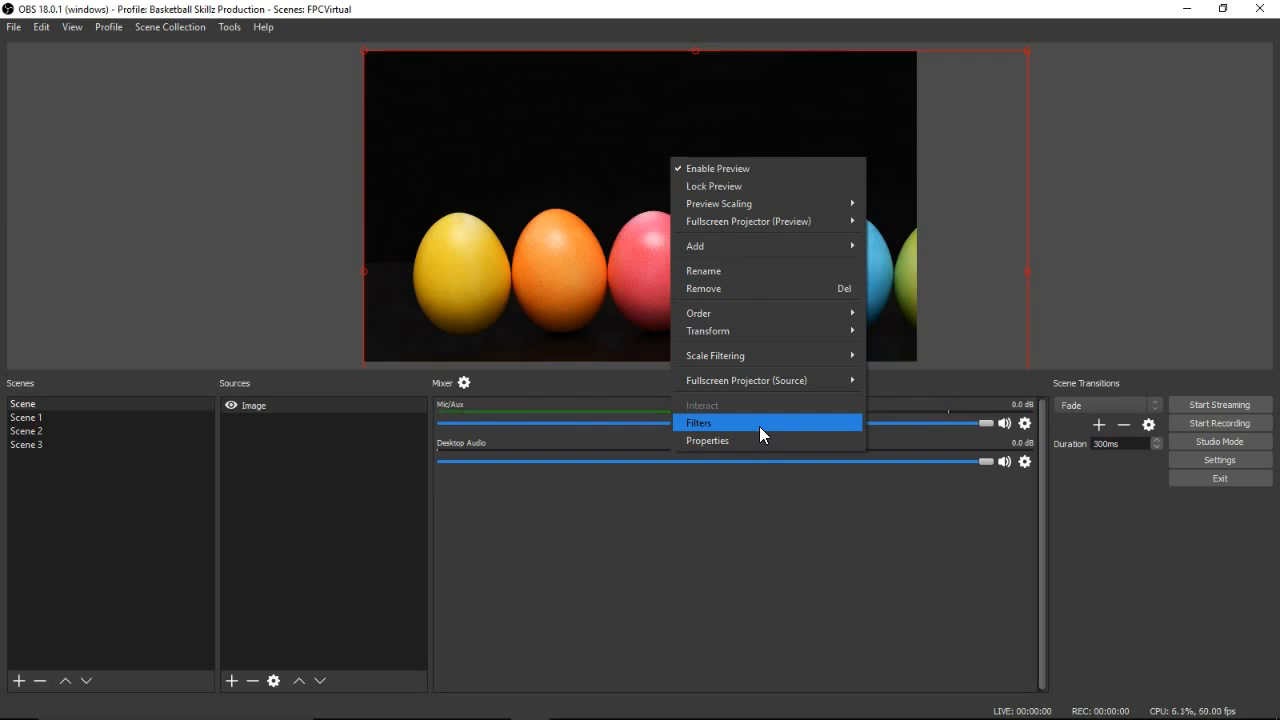
{"action": "mouse_move", "coordinate": [795, 712]}
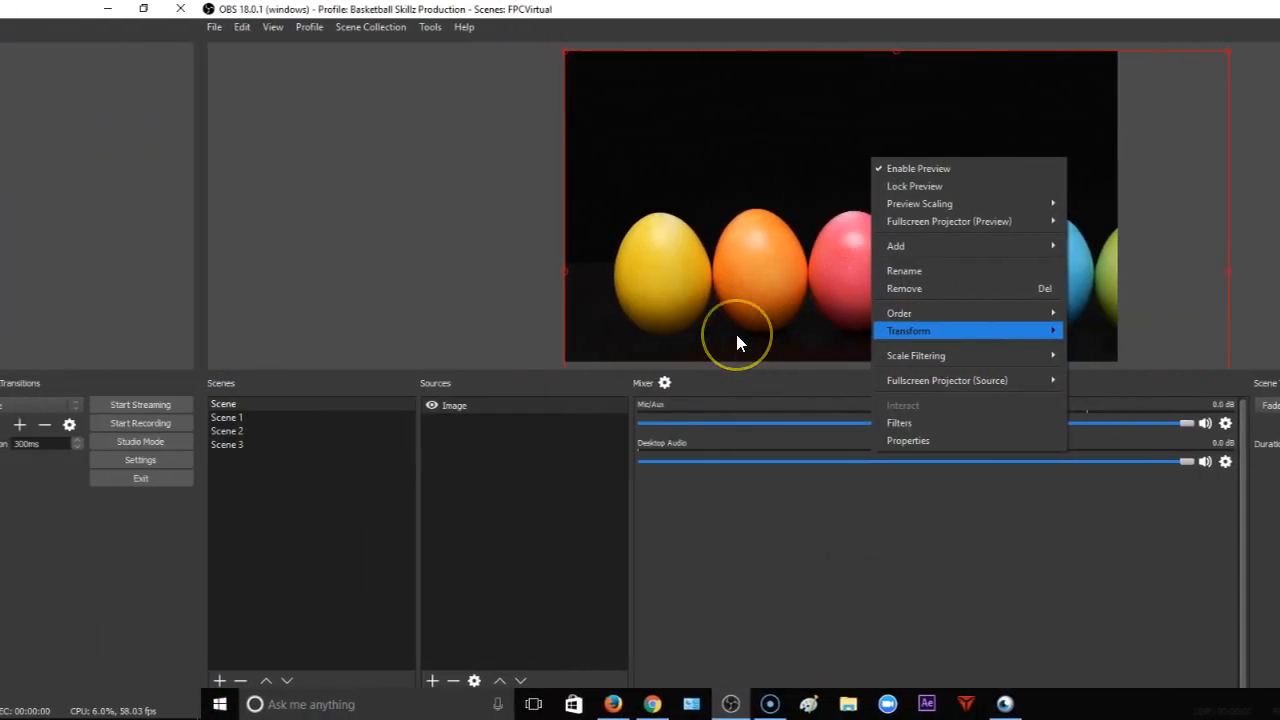
{"action": "mouse_move", "coordinate": [736, 334]}
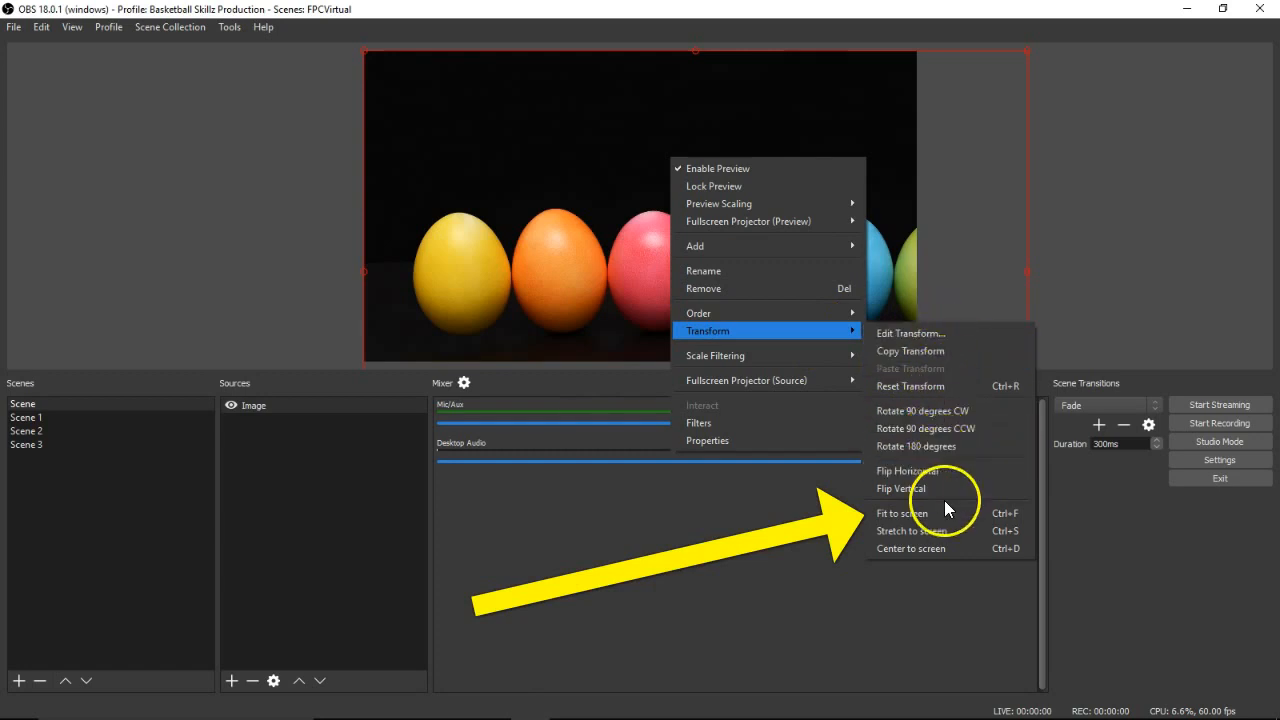
{"action": "left_click", "coordinate": [946, 527]}
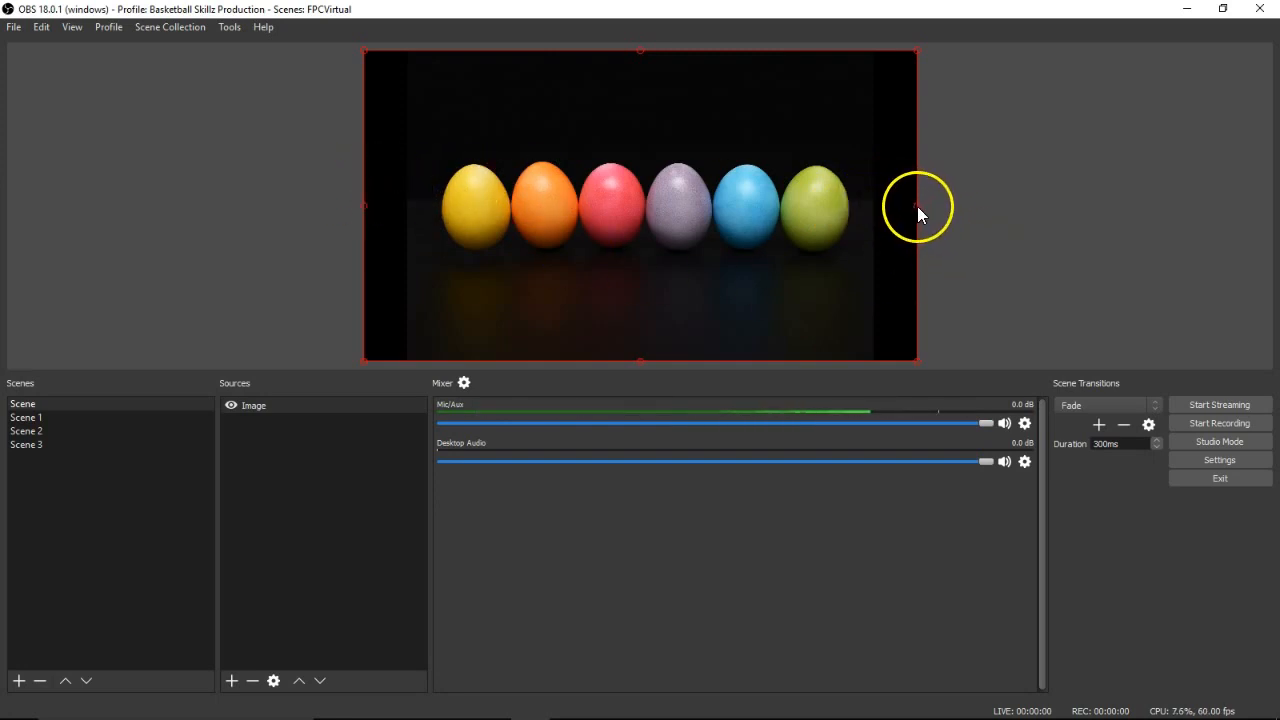
Step: Adjust the egg image's frame from its right and left edges to roughly the picture's width, and recentre it on the canvas
{"action": "left_click_drag", "start_coordinate": [917, 206], "coordinate": [1002, 205]}
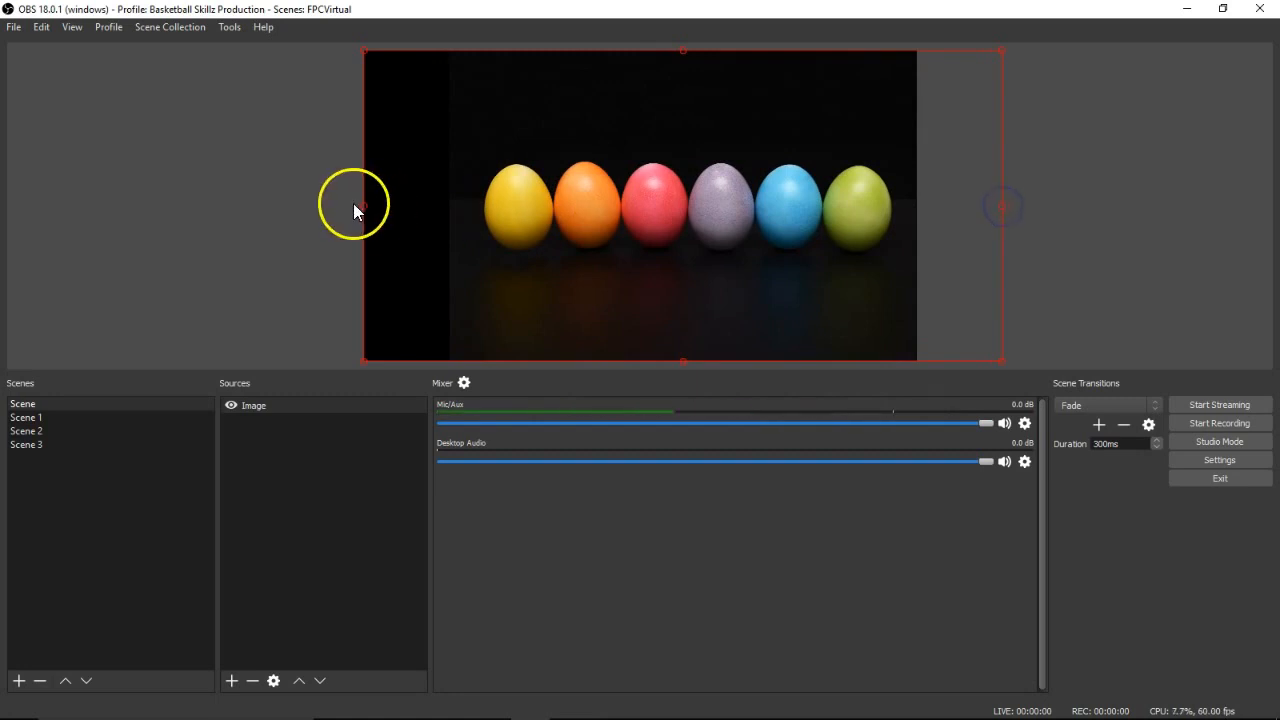
{"action": "left_click_drag", "start_coordinate": [363, 204], "coordinate": [529, 218]}
{"action": "left_click_drag", "start_coordinate": [750, 219], "coordinate": [623, 217]}
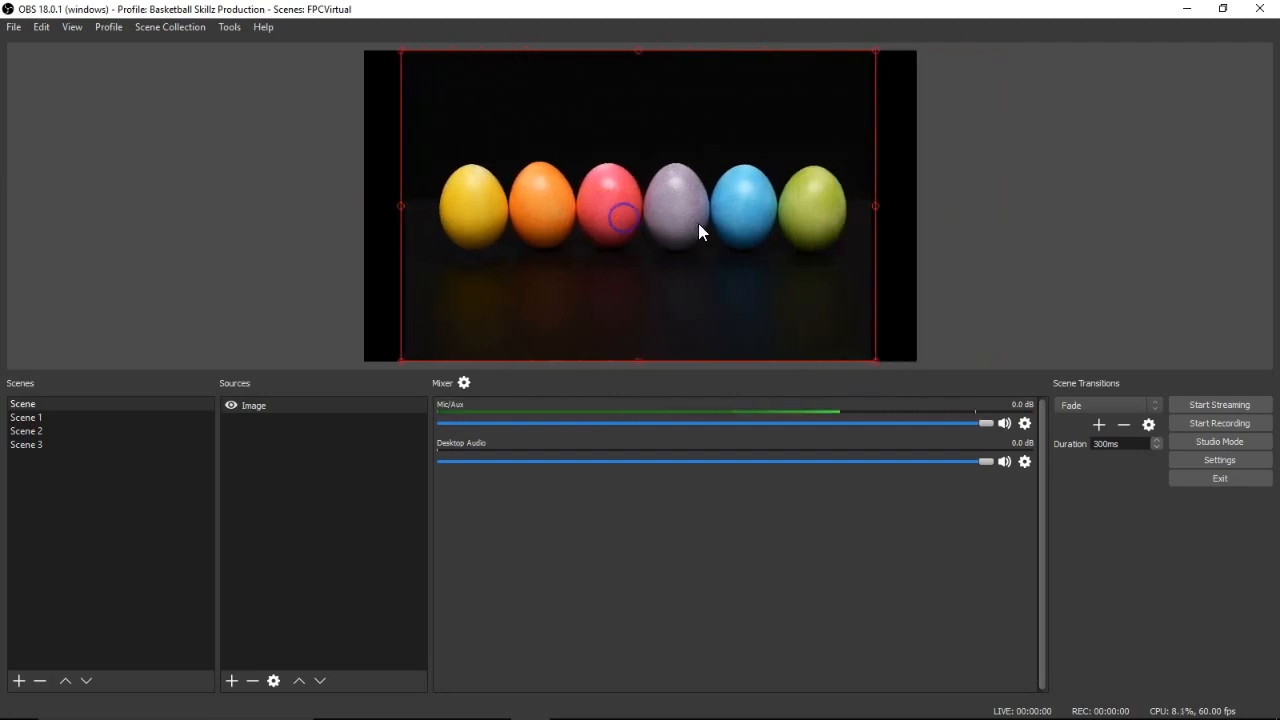
Step: Enlarge the egg image from opposite corners to span the canvas width, align its upper edge with the canvas, and deselect it
{"action": "left_click_drag", "start_coordinate": [875, 361], "coordinate": [918, 393]}
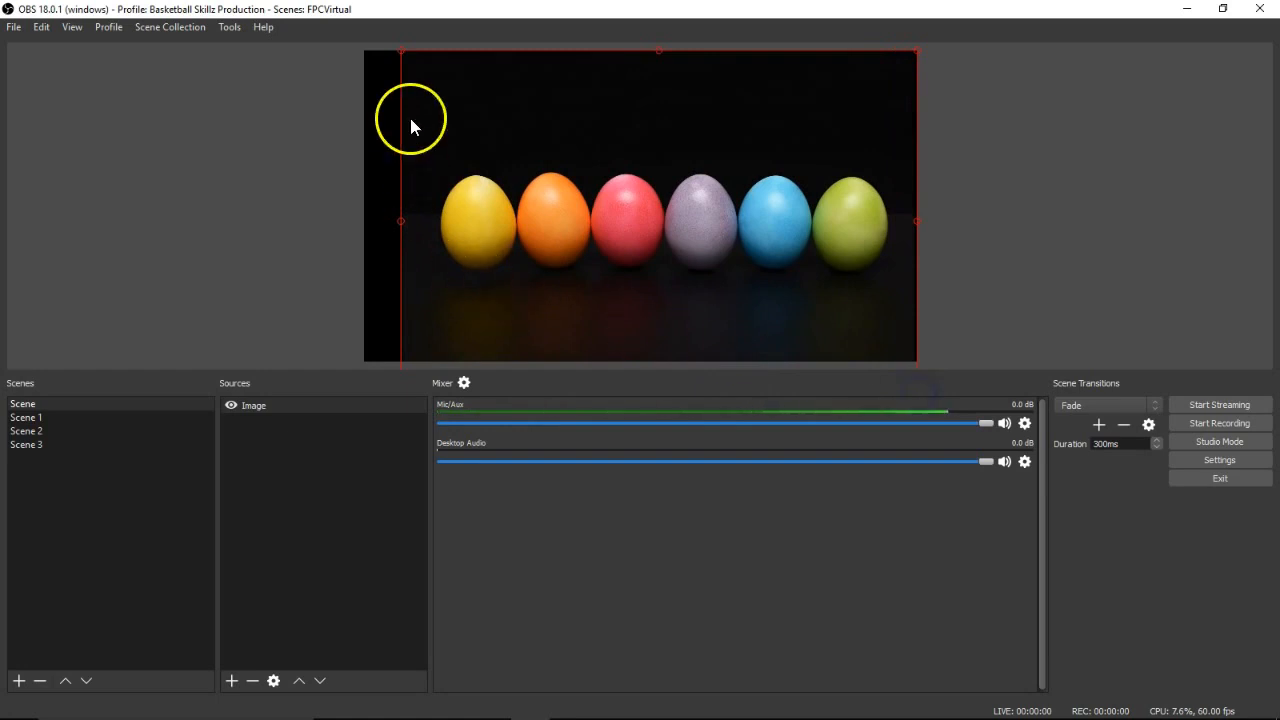
{"action": "left_click_drag", "start_coordinate": [401, 50], "coordinate": [357, 26]}
{"action": "left_click_drag", "start_coordinate": [535, 168], "coordinate": [531, 166]}
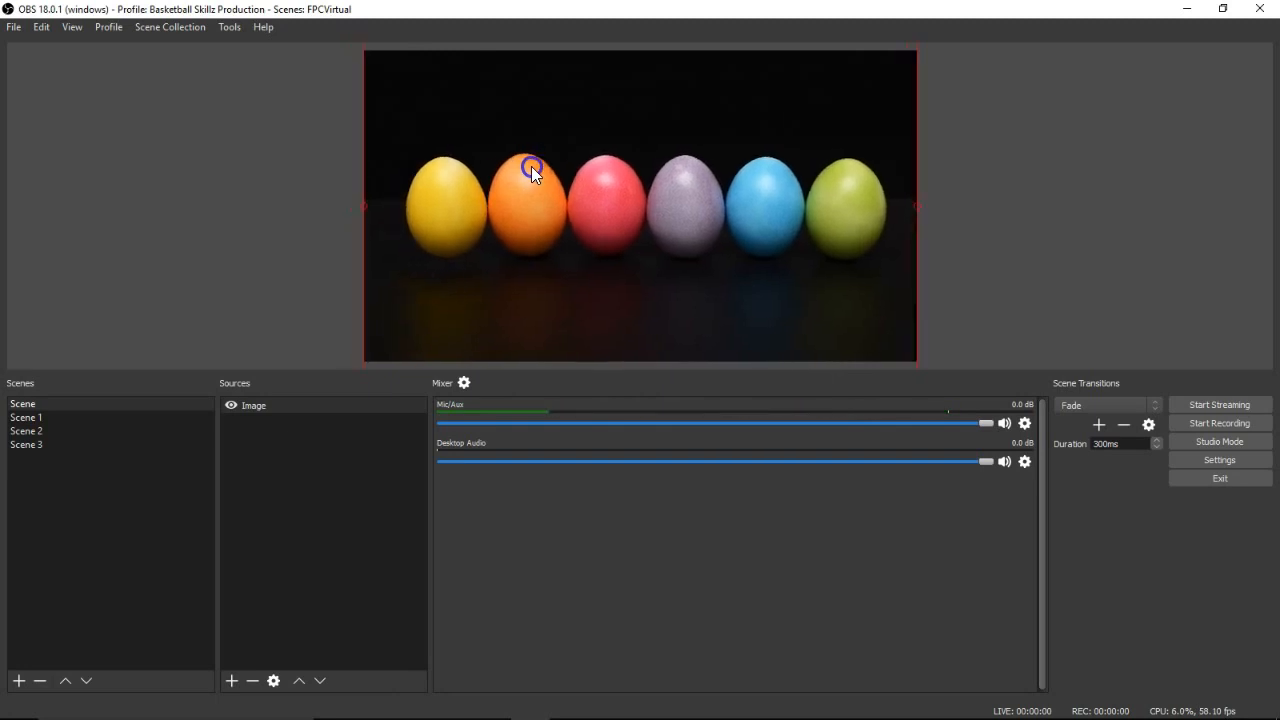
{"action": "left_click_drag", "start_coordinate": [533, 210], "coordinate": [533, 238]}
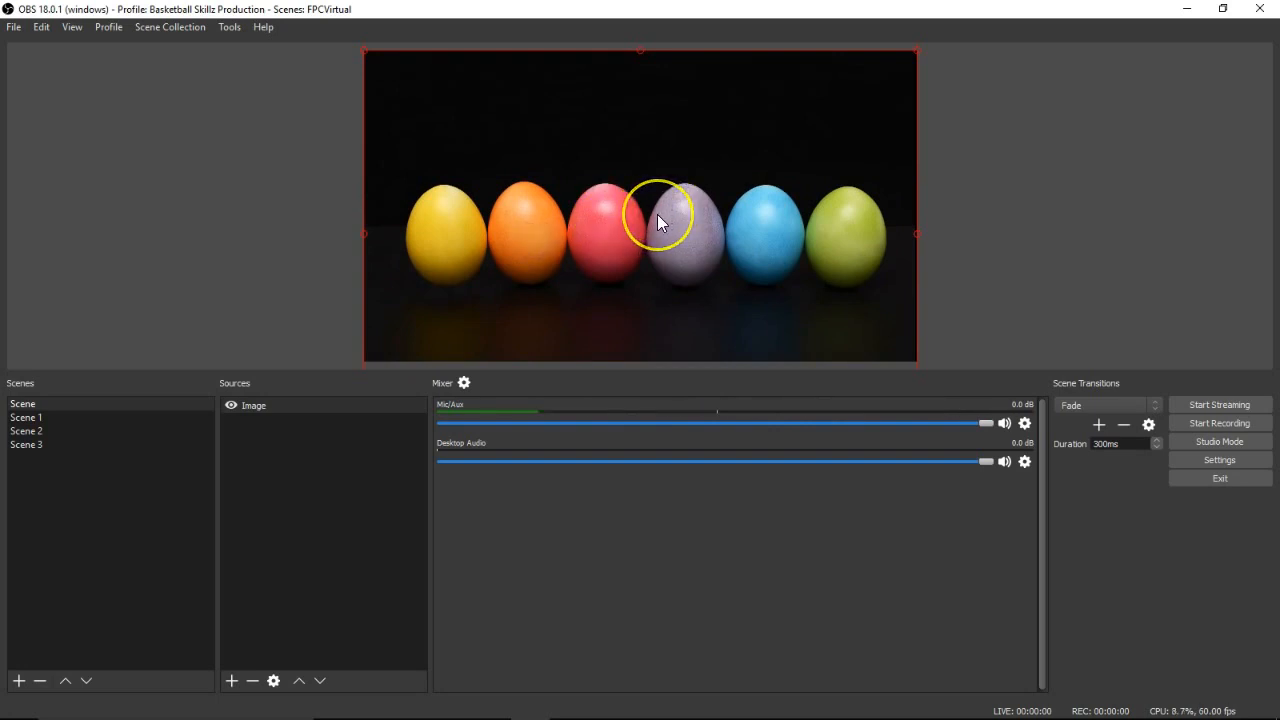
{"action": "left_click", "coordinate": [690, 218]}
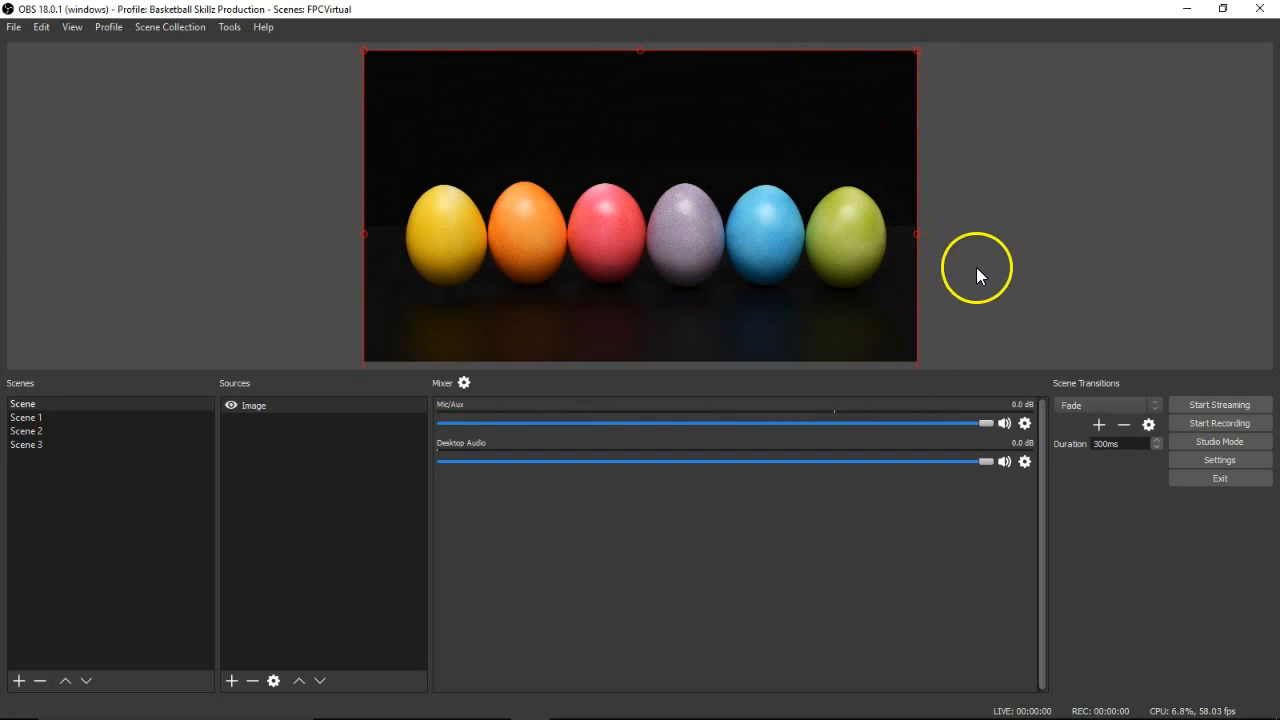
{"action": "left_click", "coordinate": [998, 234]}
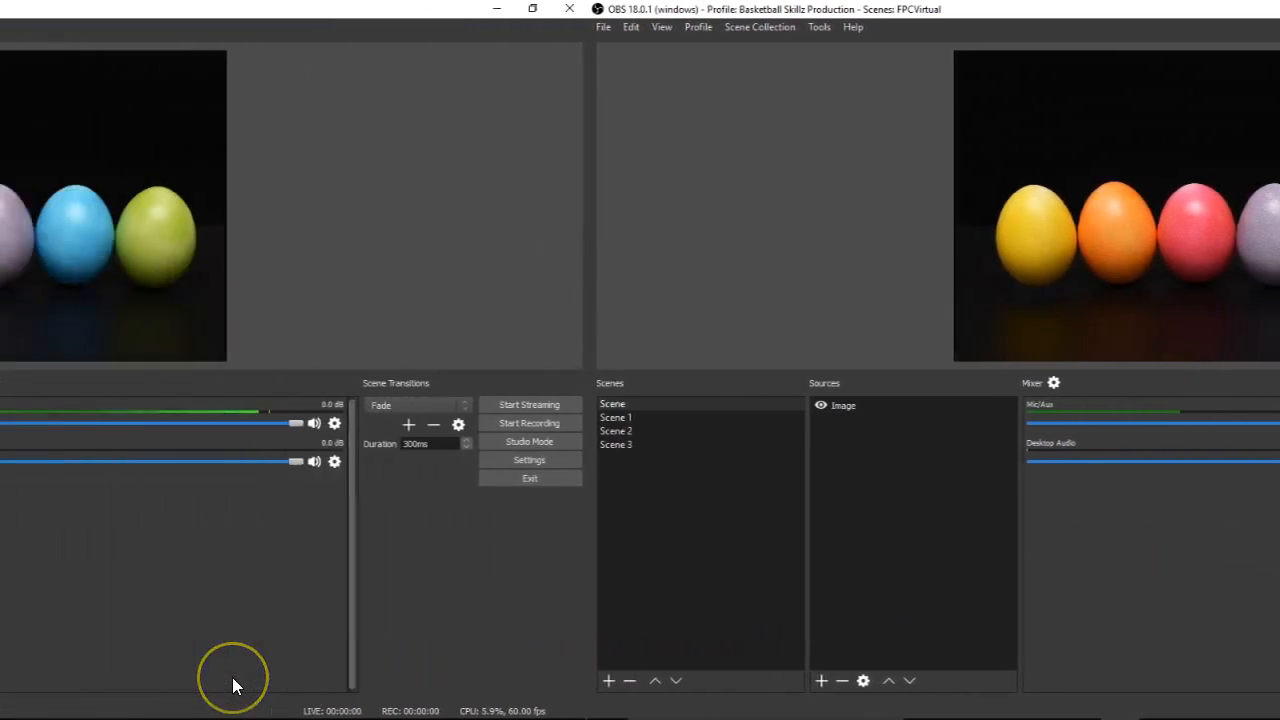
{"action": "left_click", "coordinate": [247, 405]}
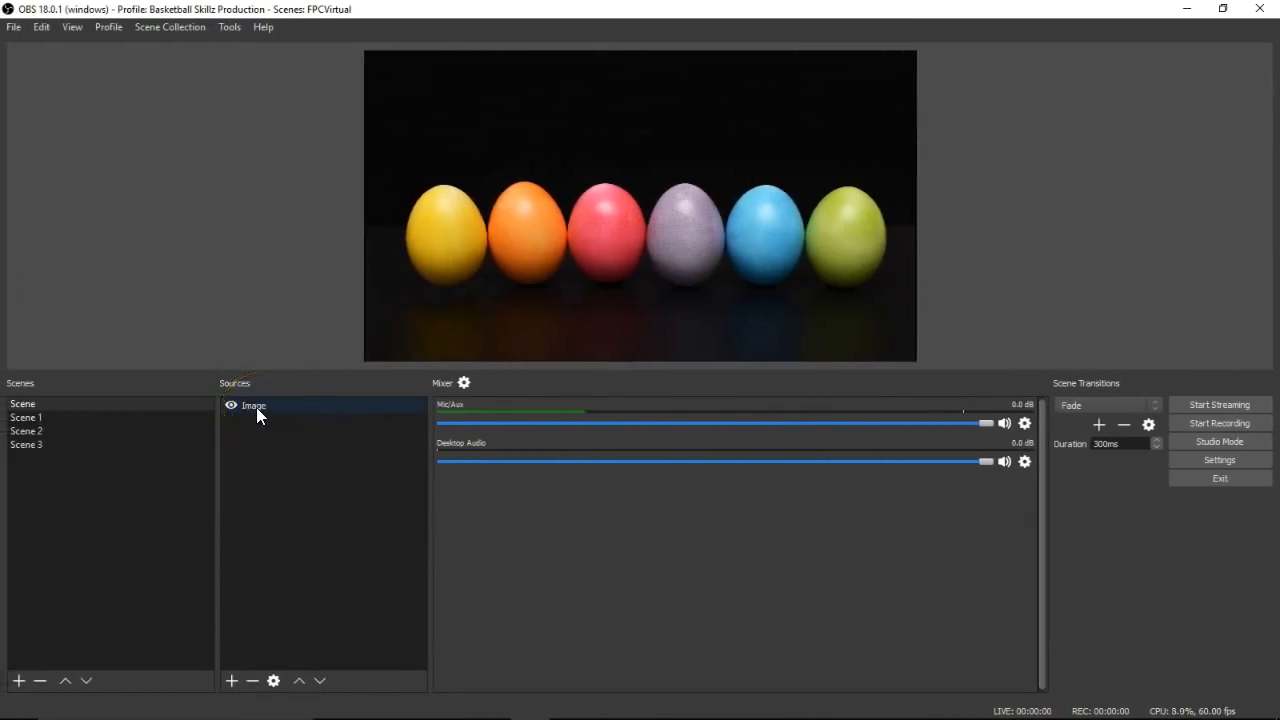
{"action": "left_click", "coordinate": [246, 644]}
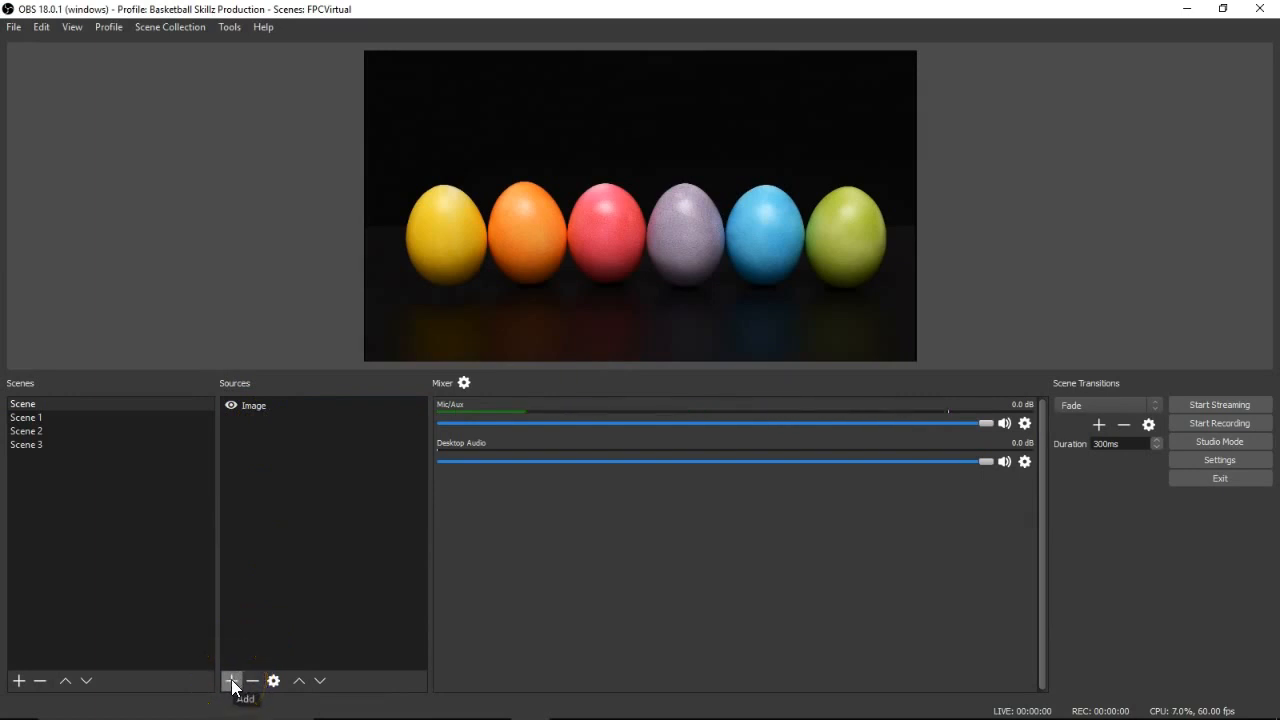
Step: Switch to FaceRig, change the avatar to Hoppy the Hare, and return to OBS
{"action": "left_click", "coordinate": [805, 705]}
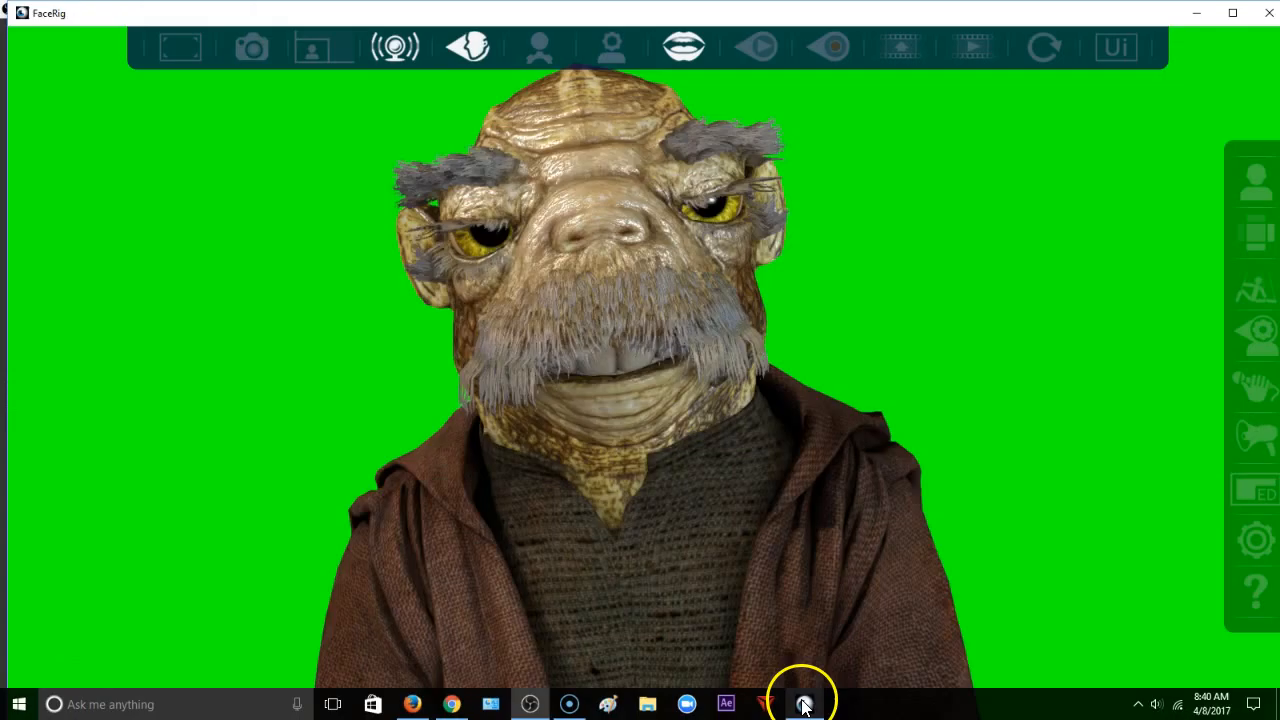
{"action": "left_click", "coordinate": [1258, 226]}
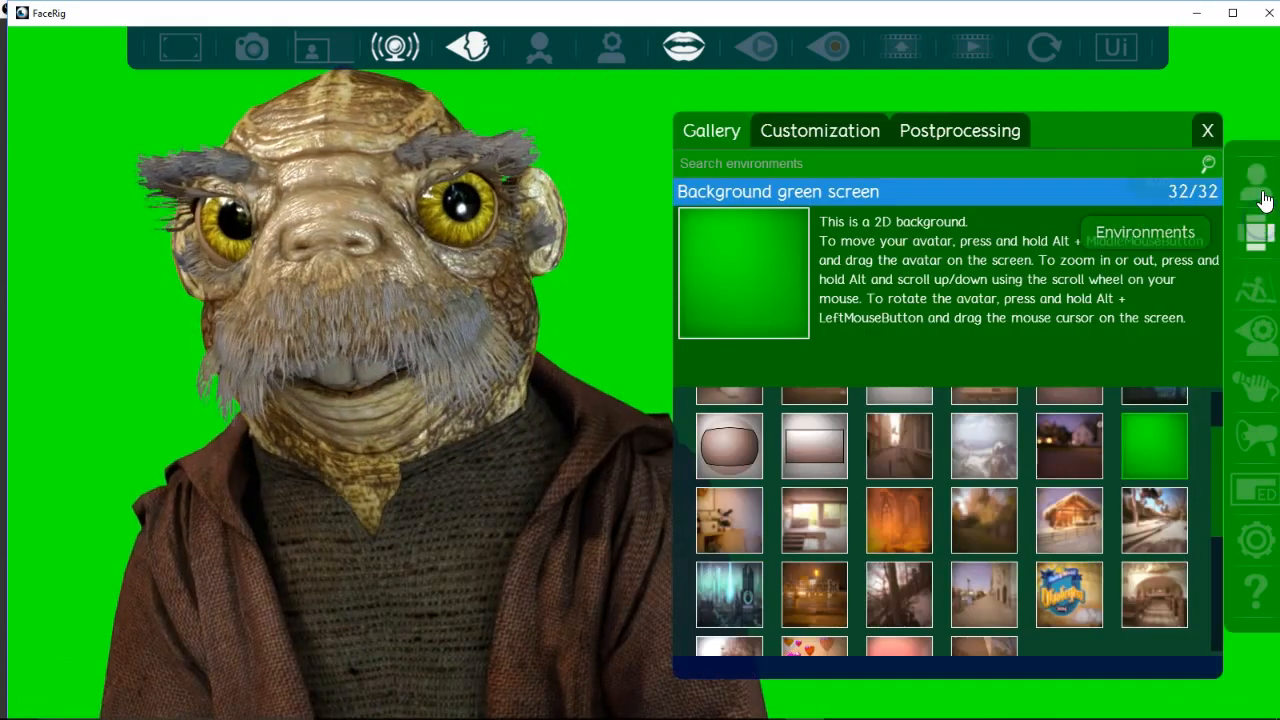
{"action": "left_click", "coordinate": [1257, 180]}
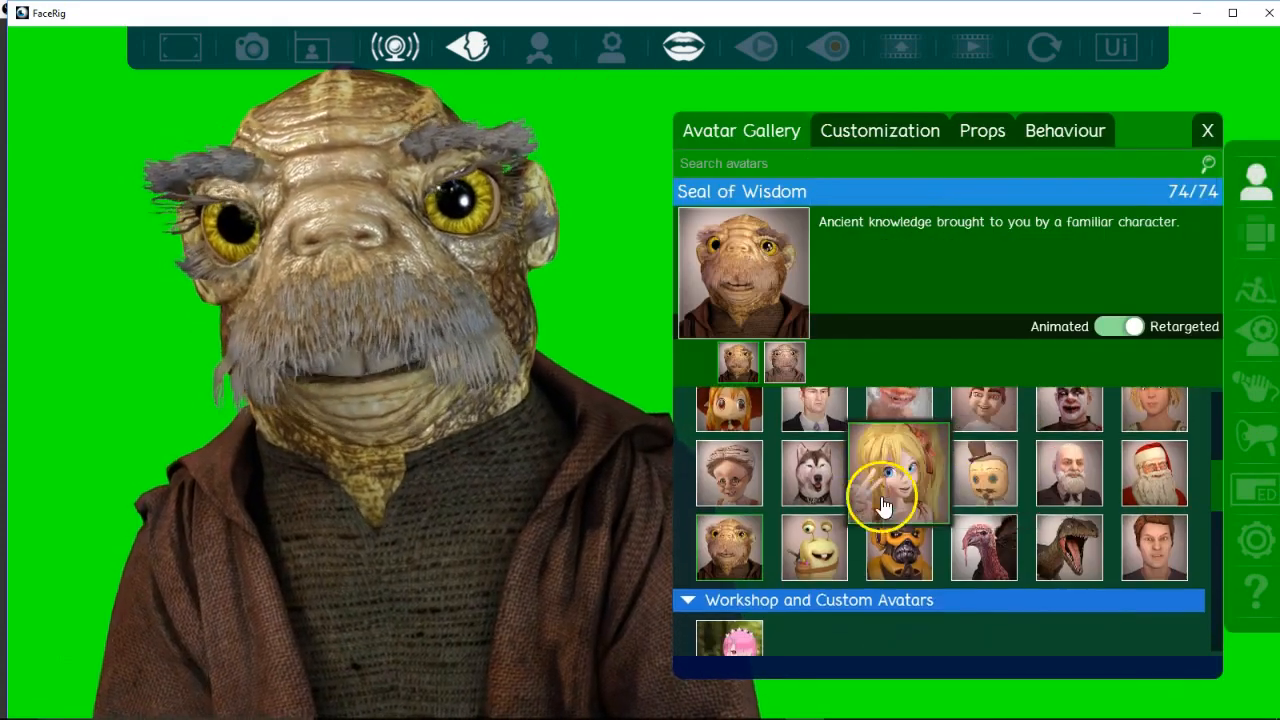
{"action": "scroll", "coordinate": [883, 505], "scroll_direction": "up", "scroll_amount": 10}
{"action": "scroll", "coordinate": [837, 480], "scroll_direction": "up", "scroll_amount": 5}
{"action": "left_click", "coordinate": [825, 462]}
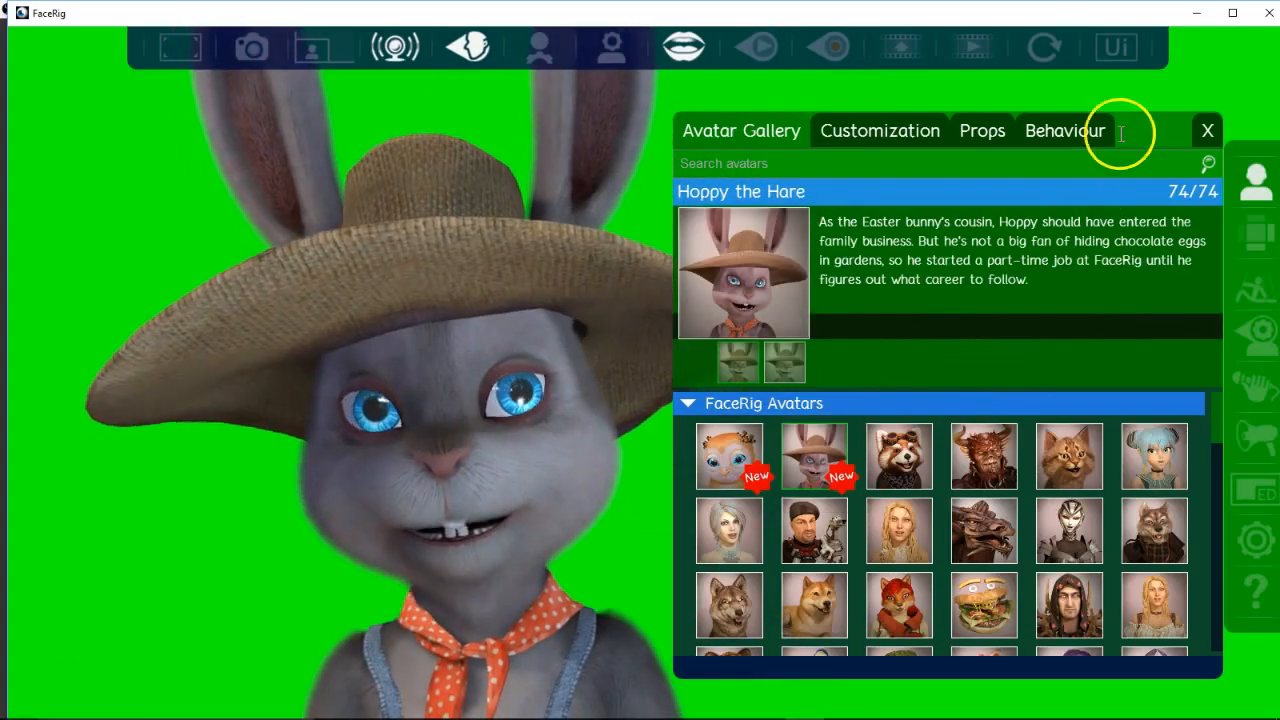
{"action": "left_click", "coordinate": [1196, 13]}
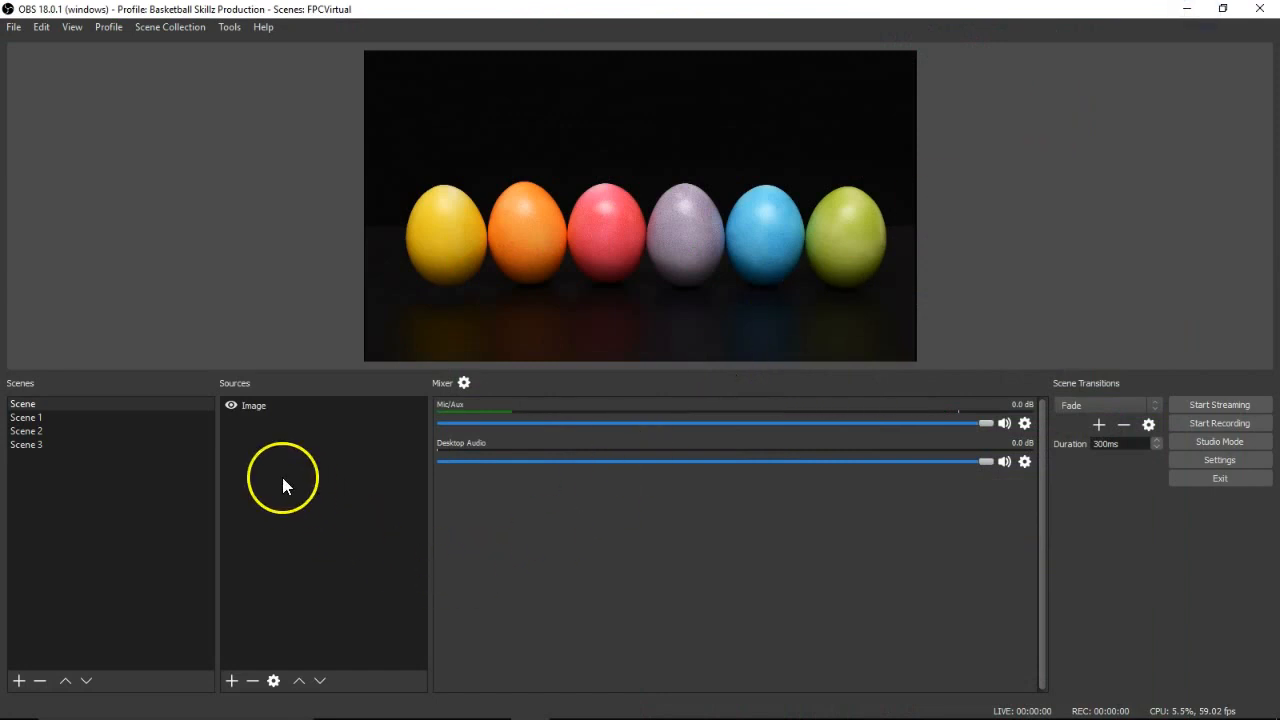
Step: Add the existing Video Capture Device as a visible source and move the rabbit avatar to the canvas's lower-right area
{"action": "left_click", "coordinate": [231, 681]}
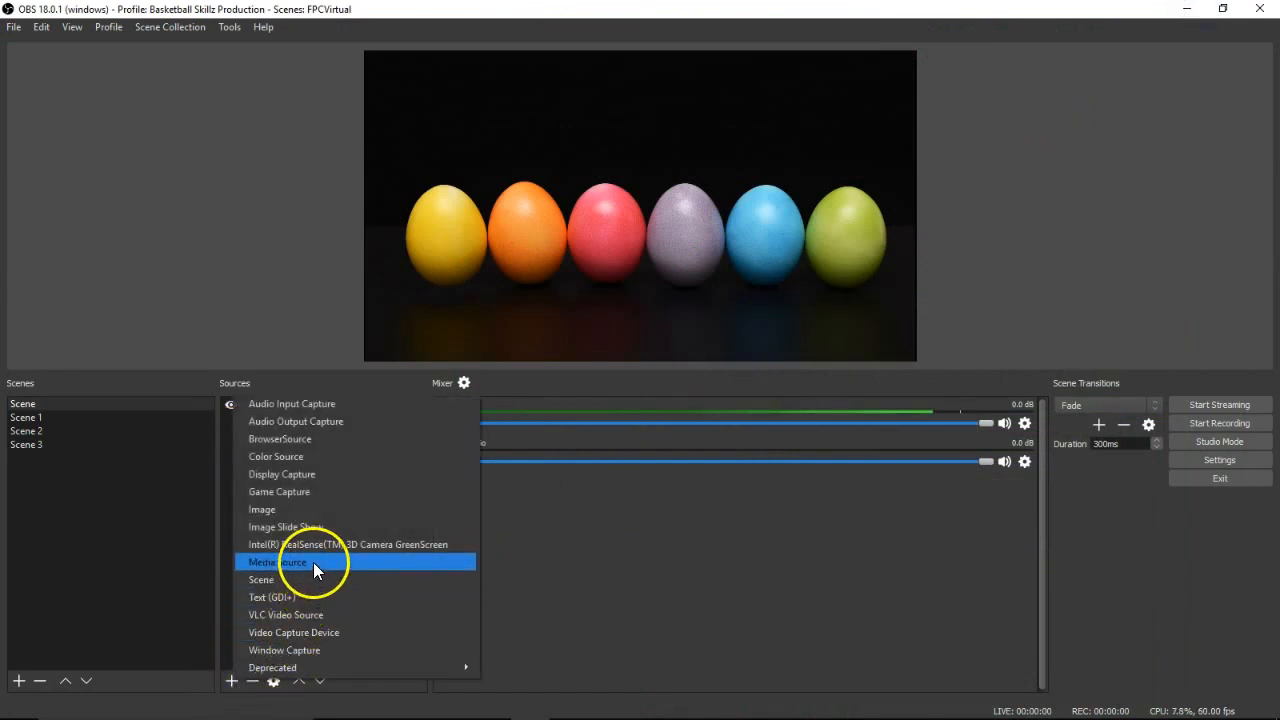
{"action": "left_click", "coordinate": [310, 633]}
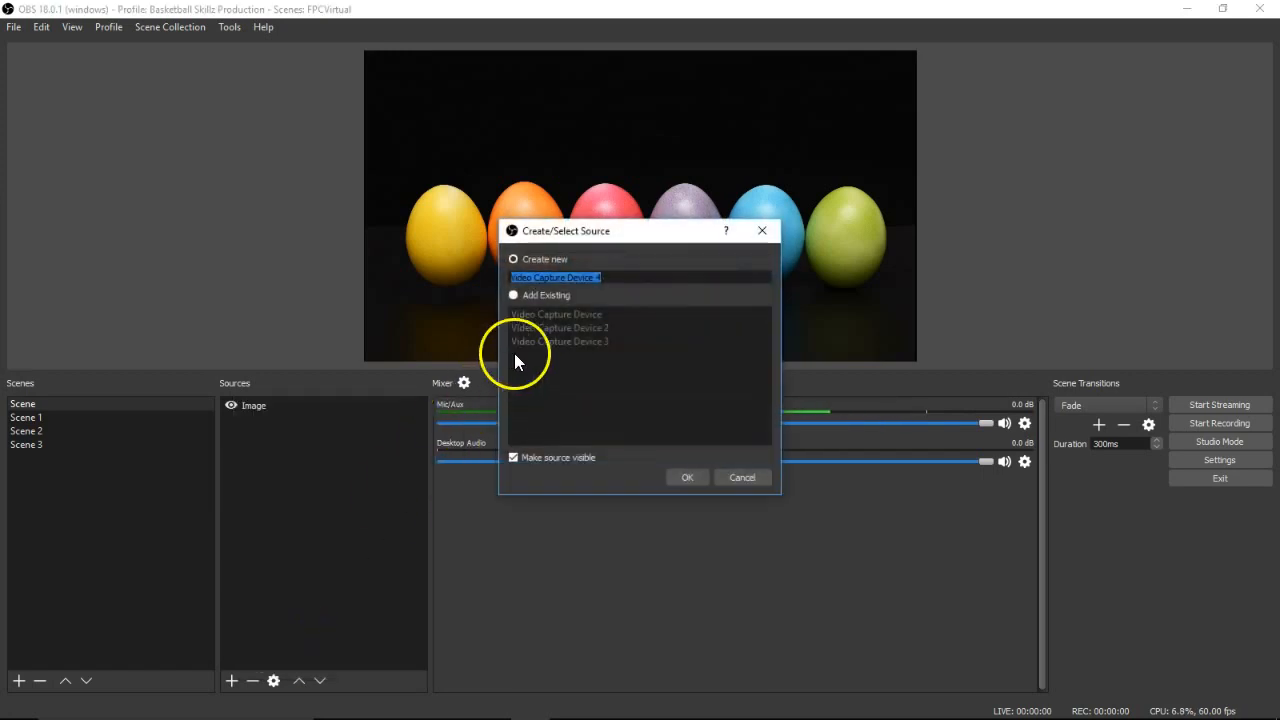
{"action": "left_click", "coordinate": [514, 294]}
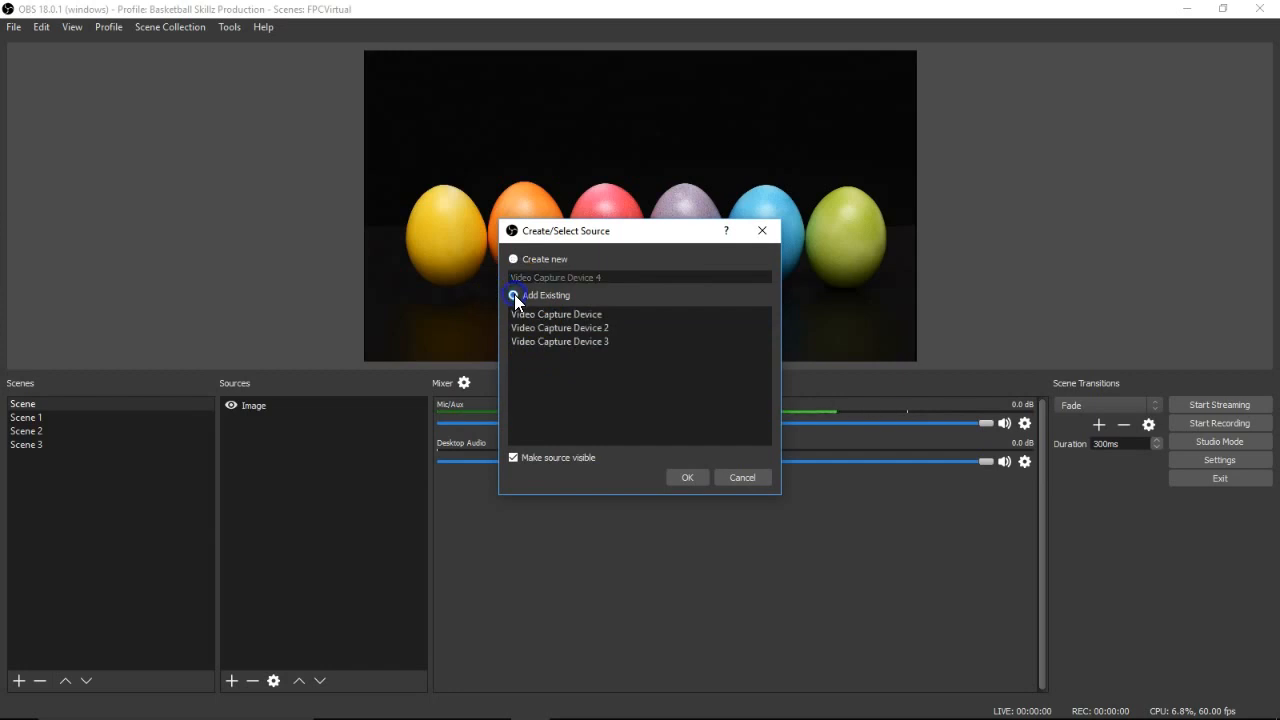
{"action": "left_click", "coordinate": [521, 314]}
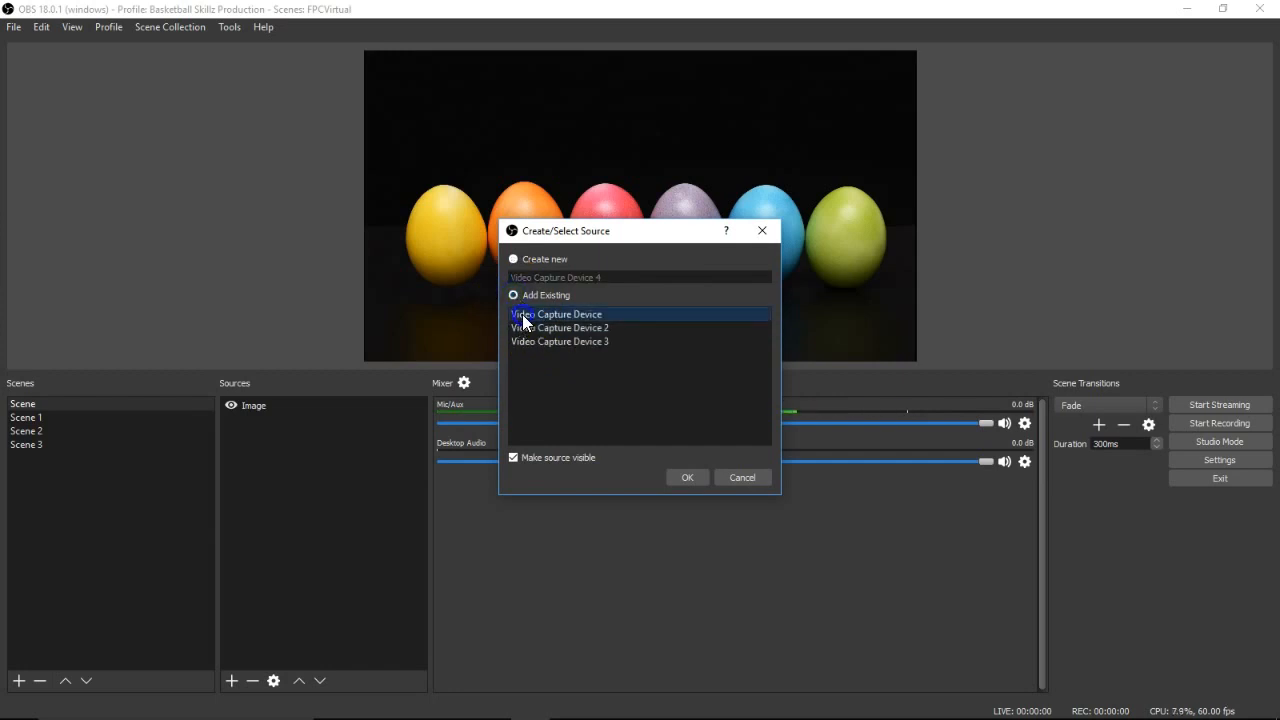
{"action": "left_click", "coordinate": [687, 477]}
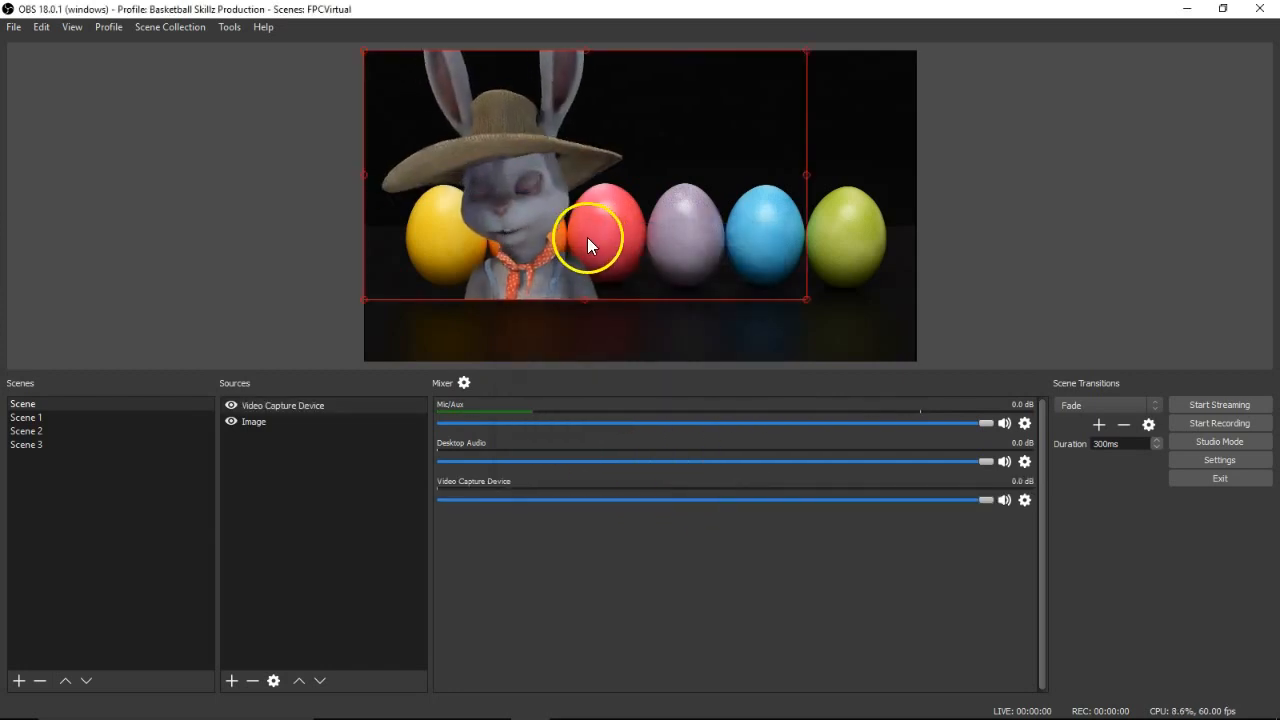
{"action": "left_click_drag", "start_coordinate": [581, 228], "coordinate": [886, 291]}
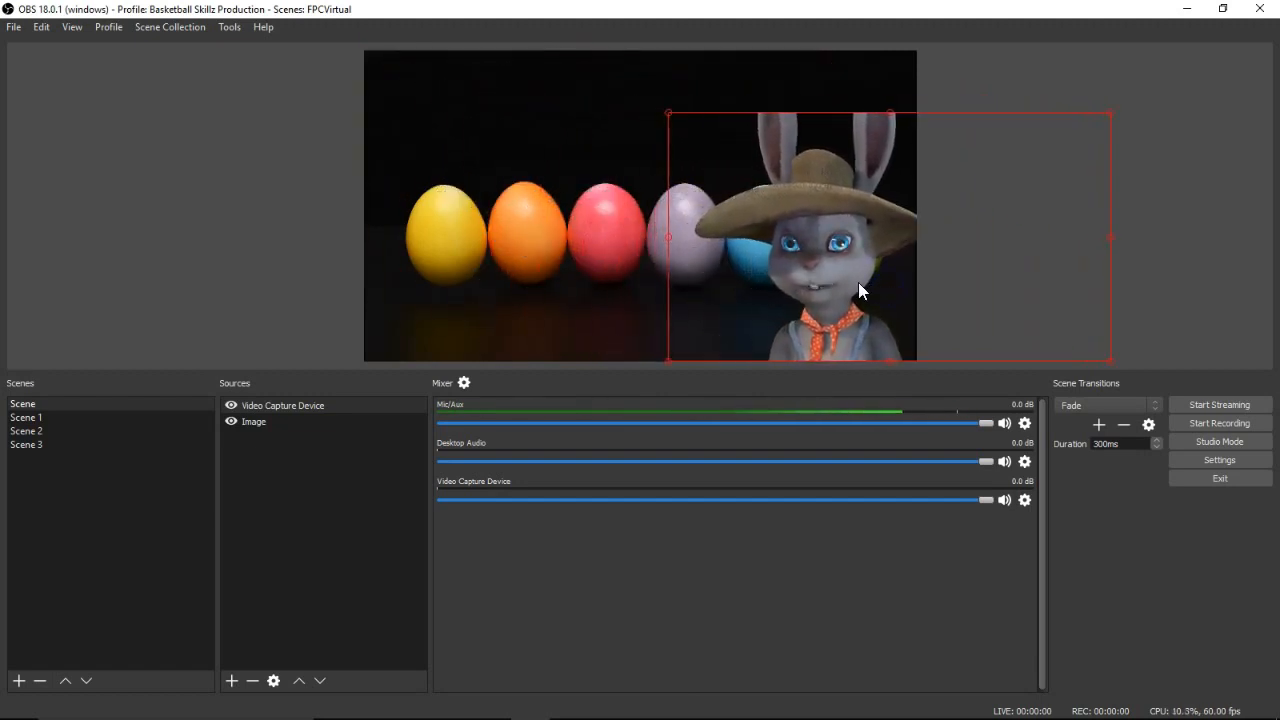
Step: Zoom out the rabbit in FaceRig to show its overalls, close the avatar gallery, and return to OBS
{"action": "mouse_move", "coordinate": [905, 712]}
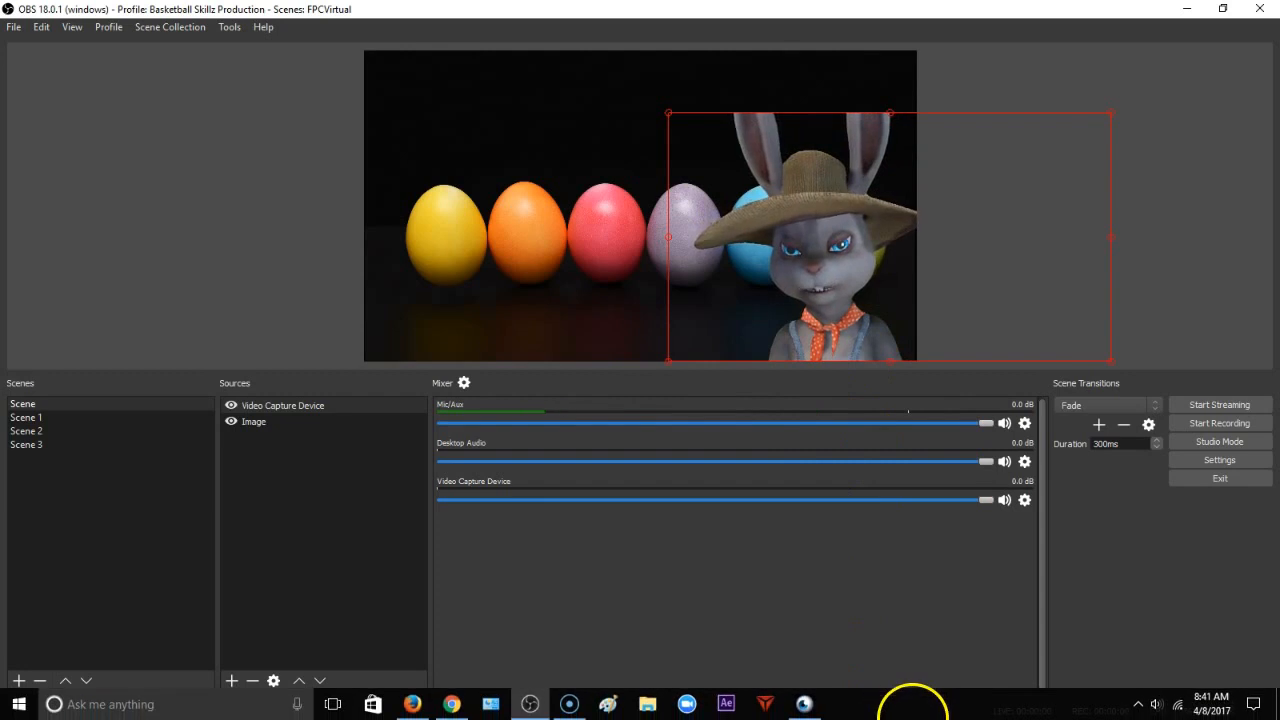
{"action": "left_click", "coordinate": [810, 706]}
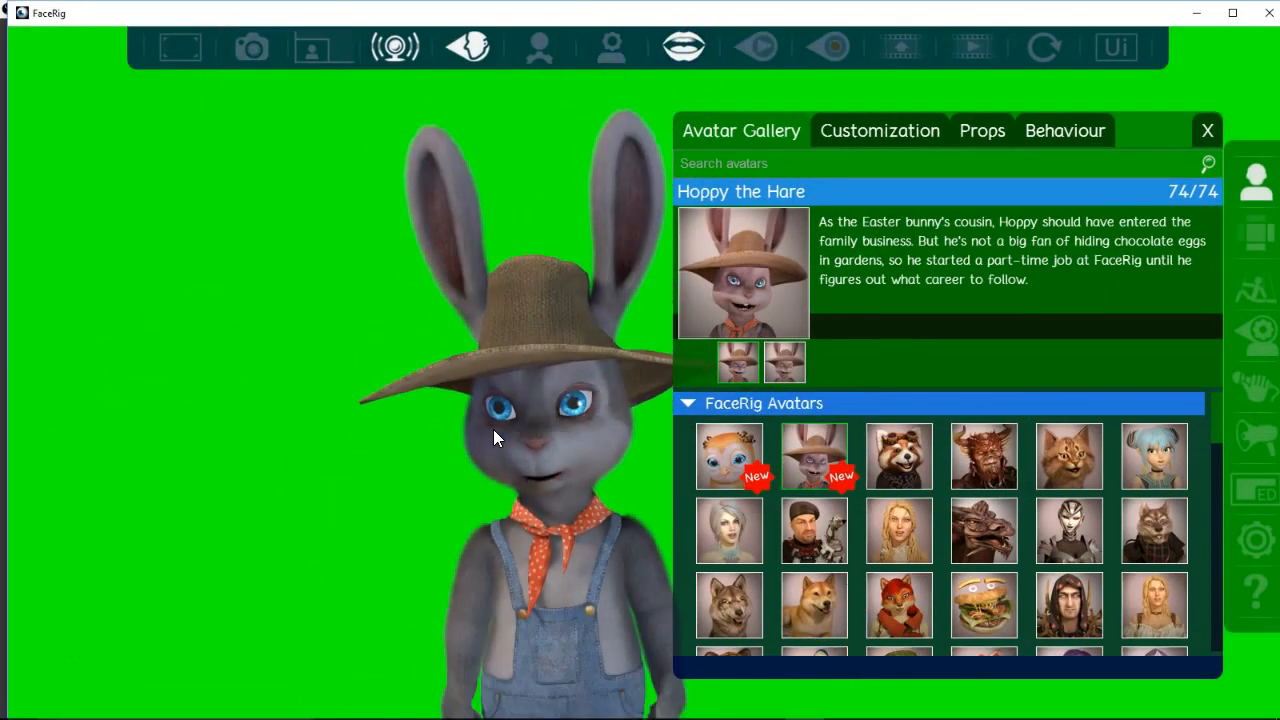
{"action": "left_click", "coordinate": [1205, 131]}
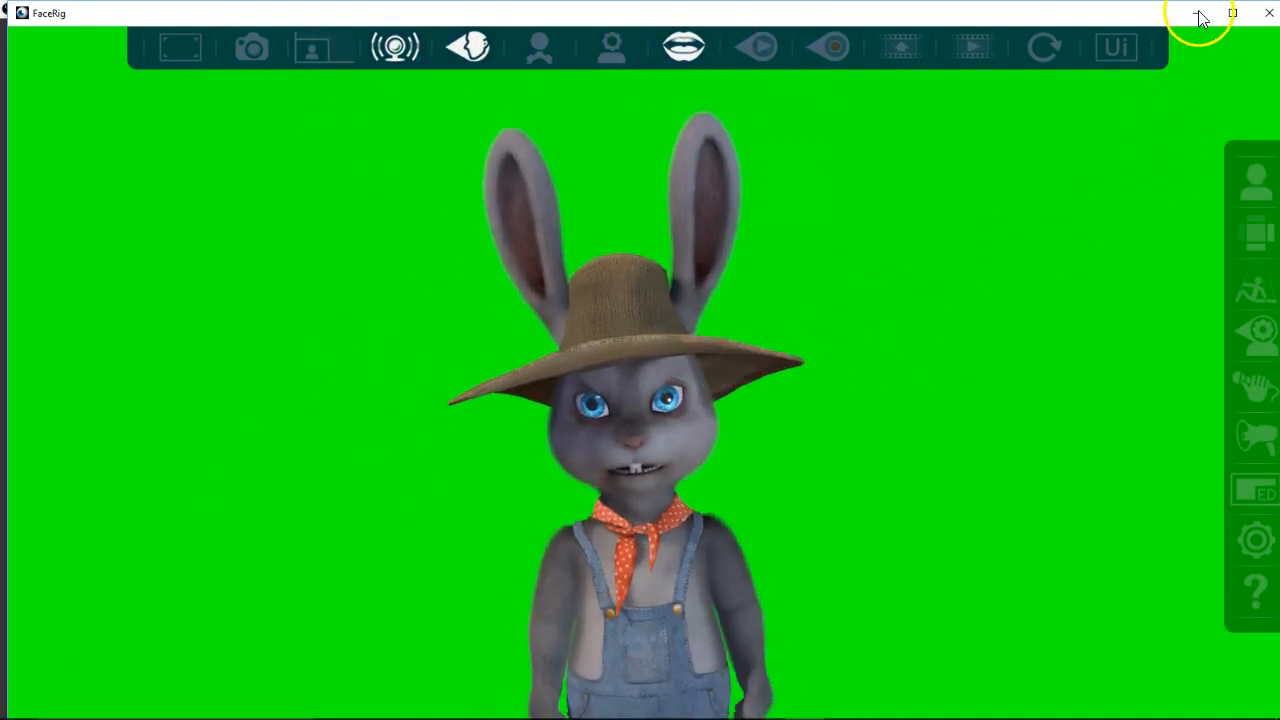
{"action": "mouse_move", "coordinate": [611, 706]}
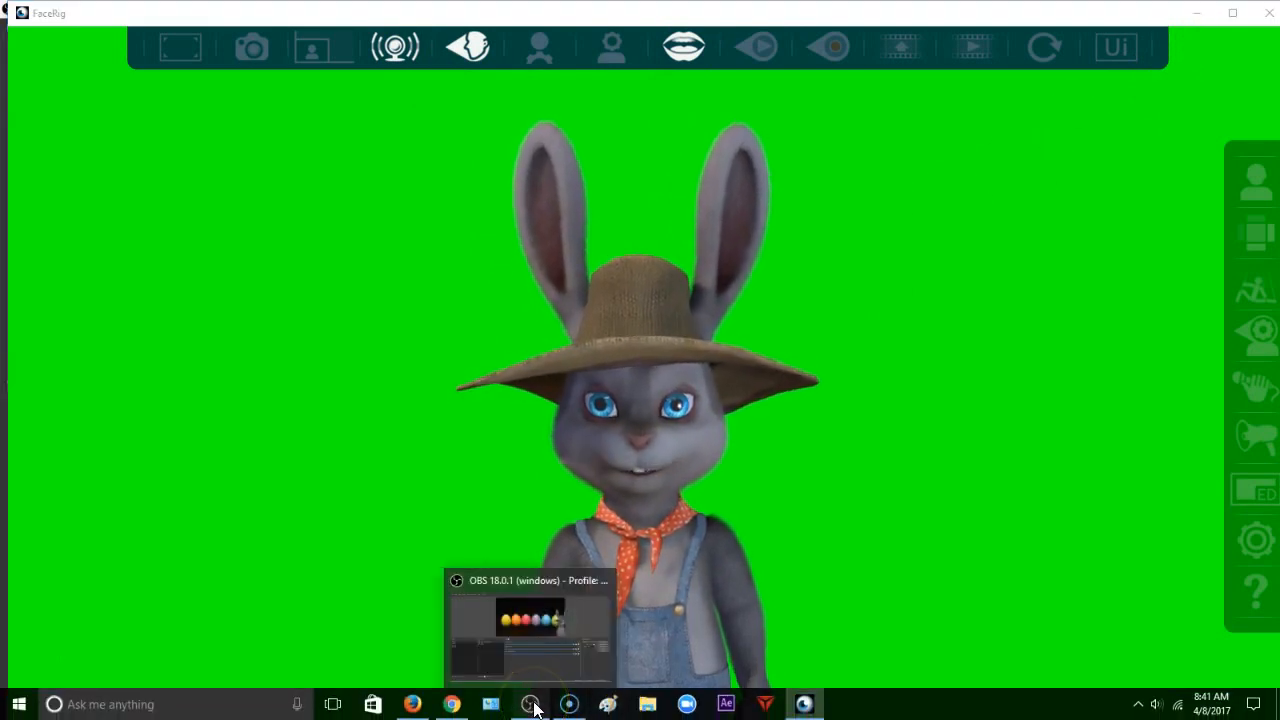
{"action": "left_click", "coordinate": [531, 705]}
Step: Enlarge the rabbit video source from its upper-left corner and position it in front of the orange egg
{"action": "left_click_drag", "start_coordinate": [894, 278], "coordinate": [822, 273]}
{"action": "left_click_drag", "start_coordinate": [596, 113], "coordinate": [478, 78]}
{"action": "left_click_drag", "start_coordinate": [746, 205], "coordinate": [796, 222]}
{"action": "left_click_drag", "start_coordinate": [852, 258], "coordinate": [546, 252]}
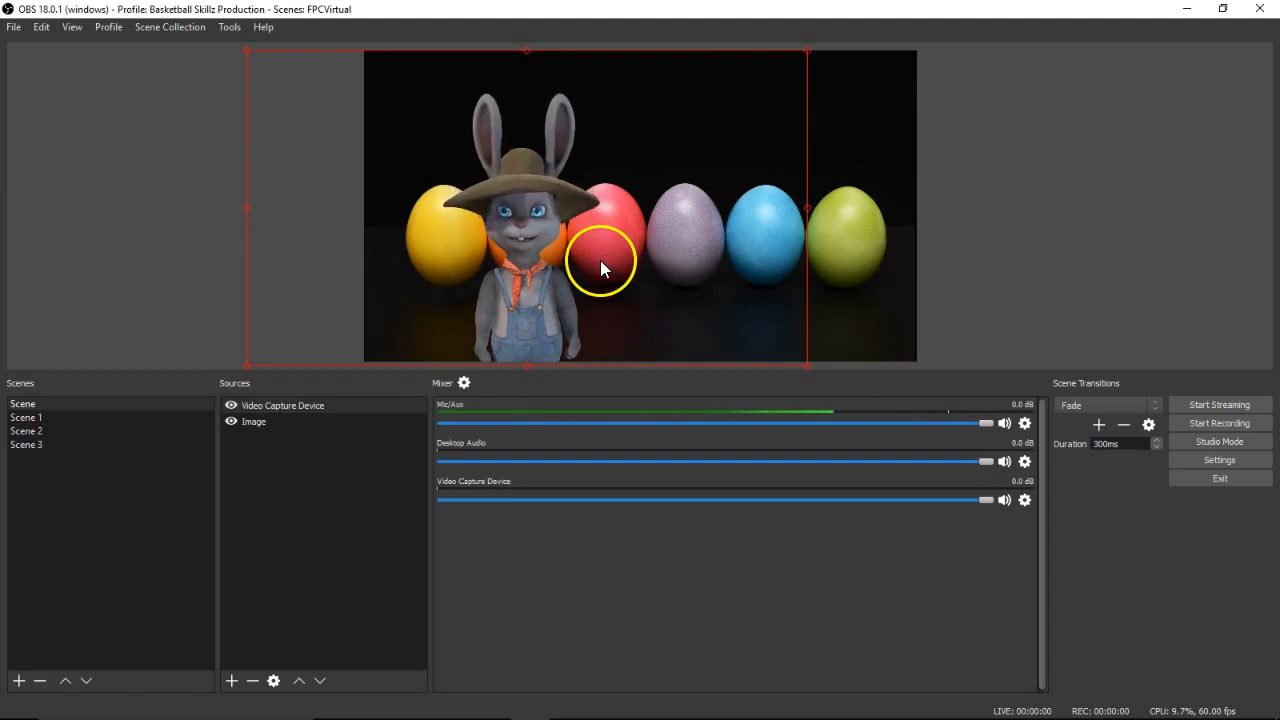
Step: Switch to FaceRig, turn the rabbit to an angled view showing more of its overalls, and return to OBS
{"action": "mouse_move", "coordinate": [789, 705]}
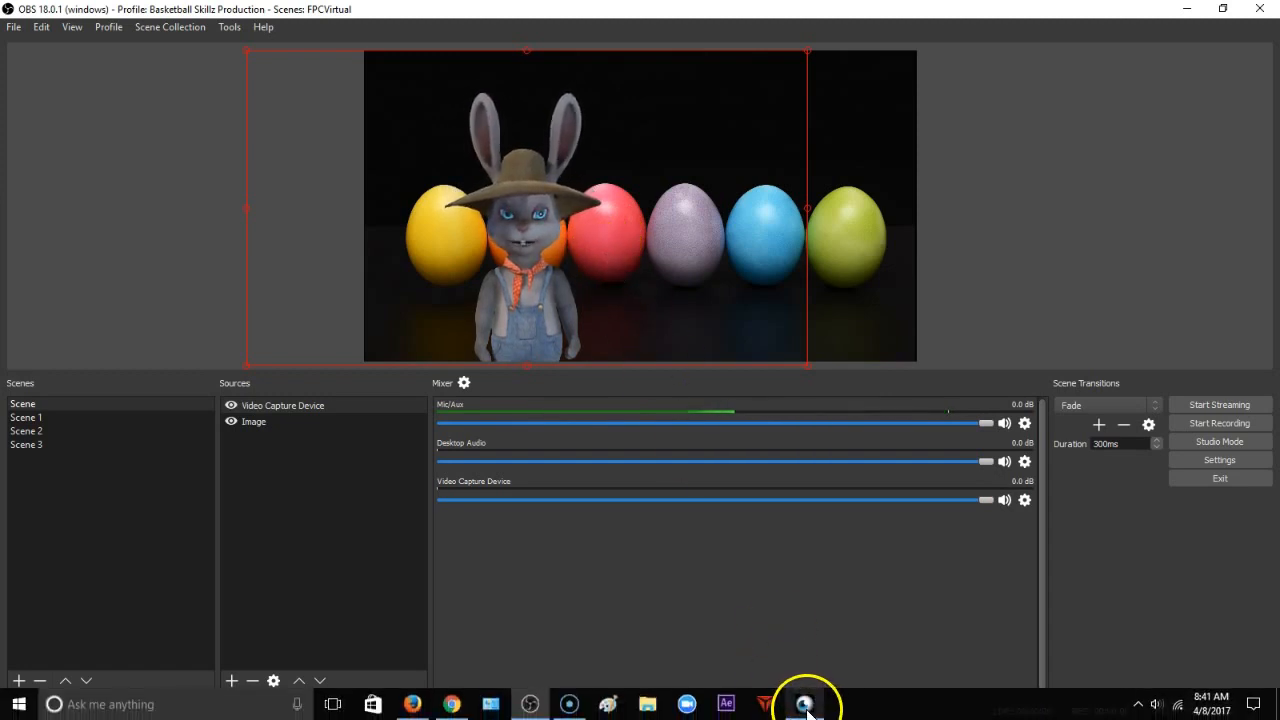
{"action": "mouse_move", "coordinate": [832, 658]}
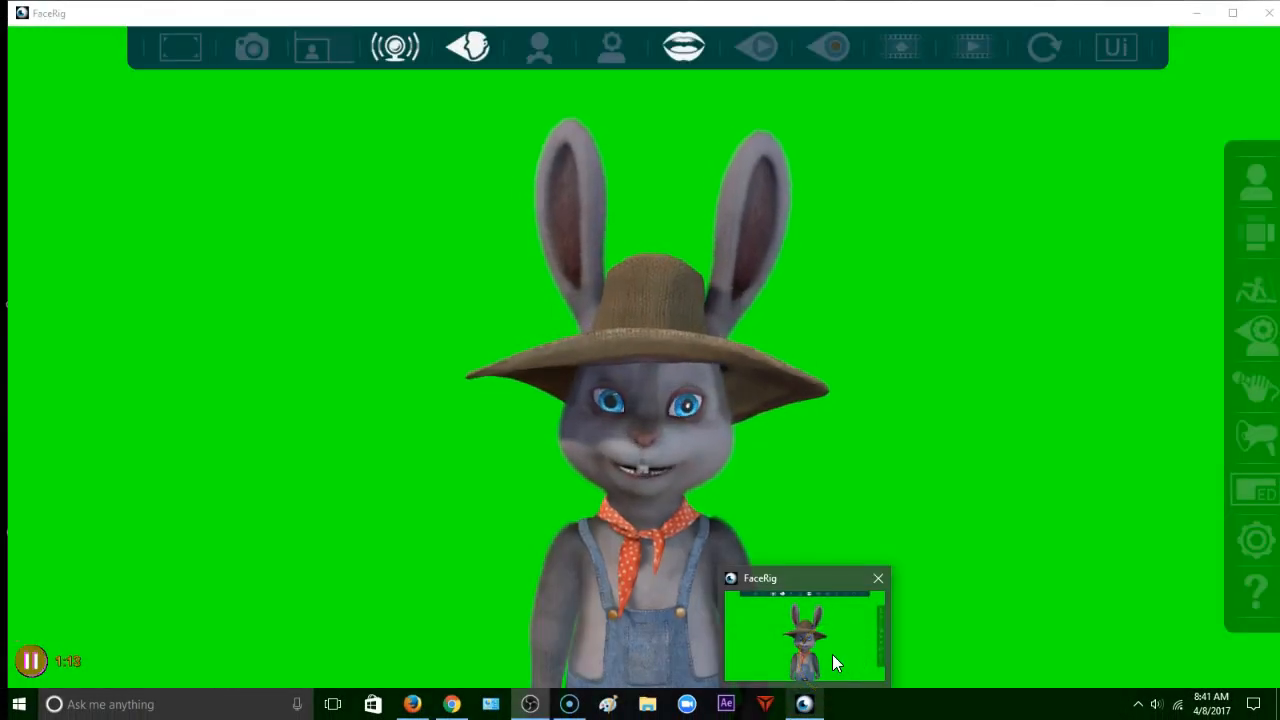
{"action": "left_click", "coordinate": [832, 649]}
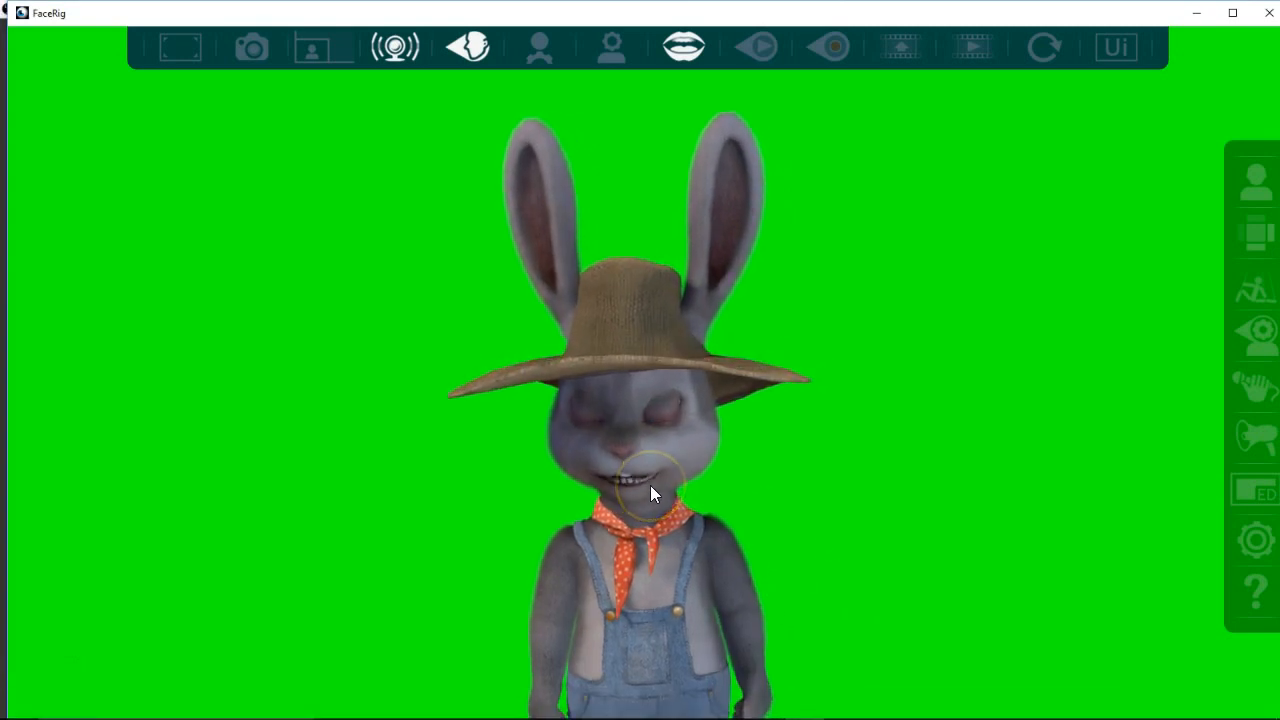
{"action": "left_click", "coordinate": [666, 483]}
{"action": "left_click_drag", "start_coordinate": [666, 483], "coordinate": [726, 427]}
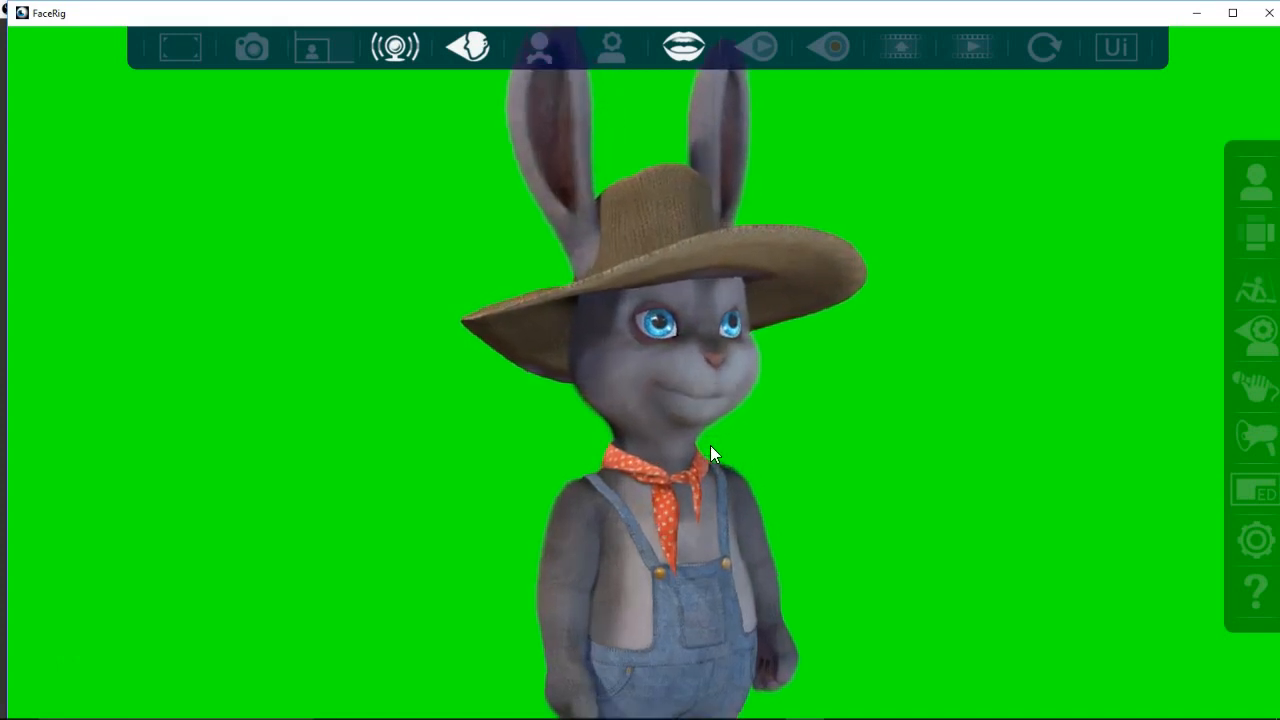
{"action": "mouse_move", "coordinate": [710, 445]}
{"action": "left_mouse_down"}
{"action": "mouse_move", "coordinate": [676, 444]}
{"action": "mouse_move", "coordinate": [739, 449]}
{"action": "mouse_move", "coordinate": [740, 426]}
{"action": "mouse_move", "coordinate": [717, 428]}
{"action": "left_mouse_up"}
{"action": "left_click", "coordinate": [1195, 13]}
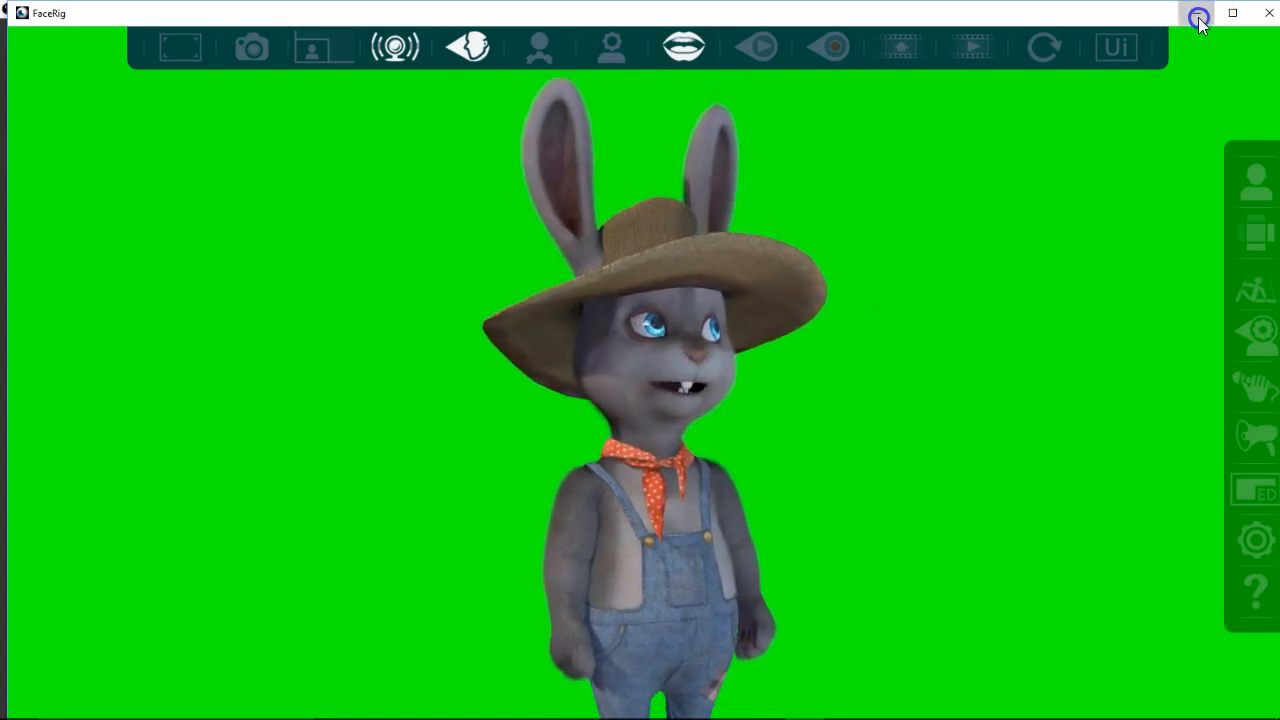
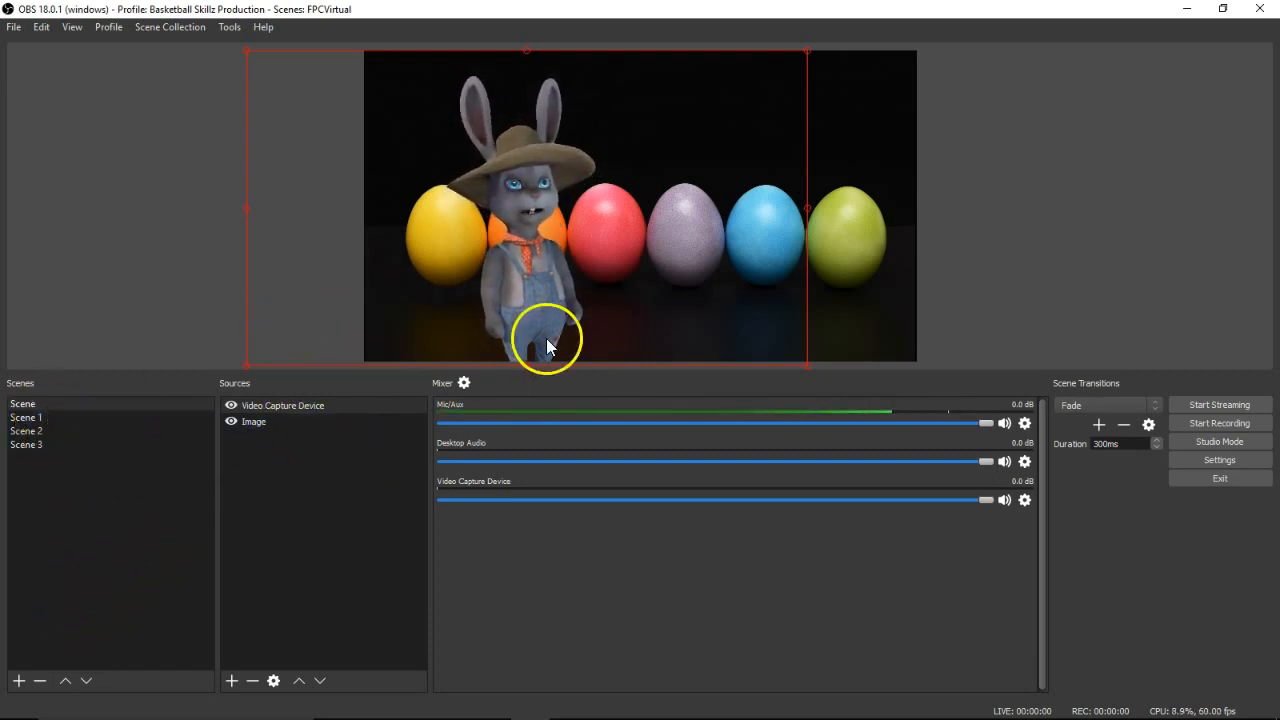
Step: Create a scene named Scene 4 and look through the existing Scene 1, Scene 2 and Scene 3
{"action": "left_click", "coordinate": [18, 681]}
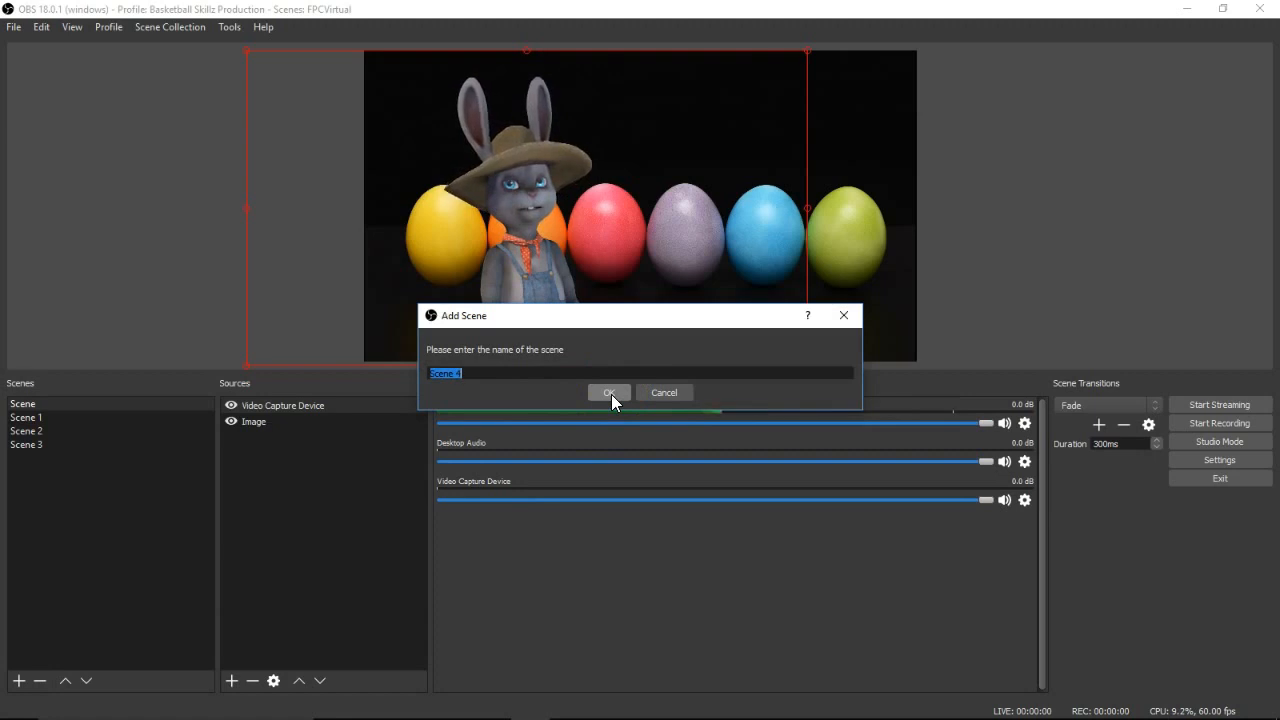
{"action": "left_click", "coordinate": [611, 394]}
{"action": "left_click", "coordinate": [204, 425]}
{"action": "left_click", "coordinate": [55, 415]}
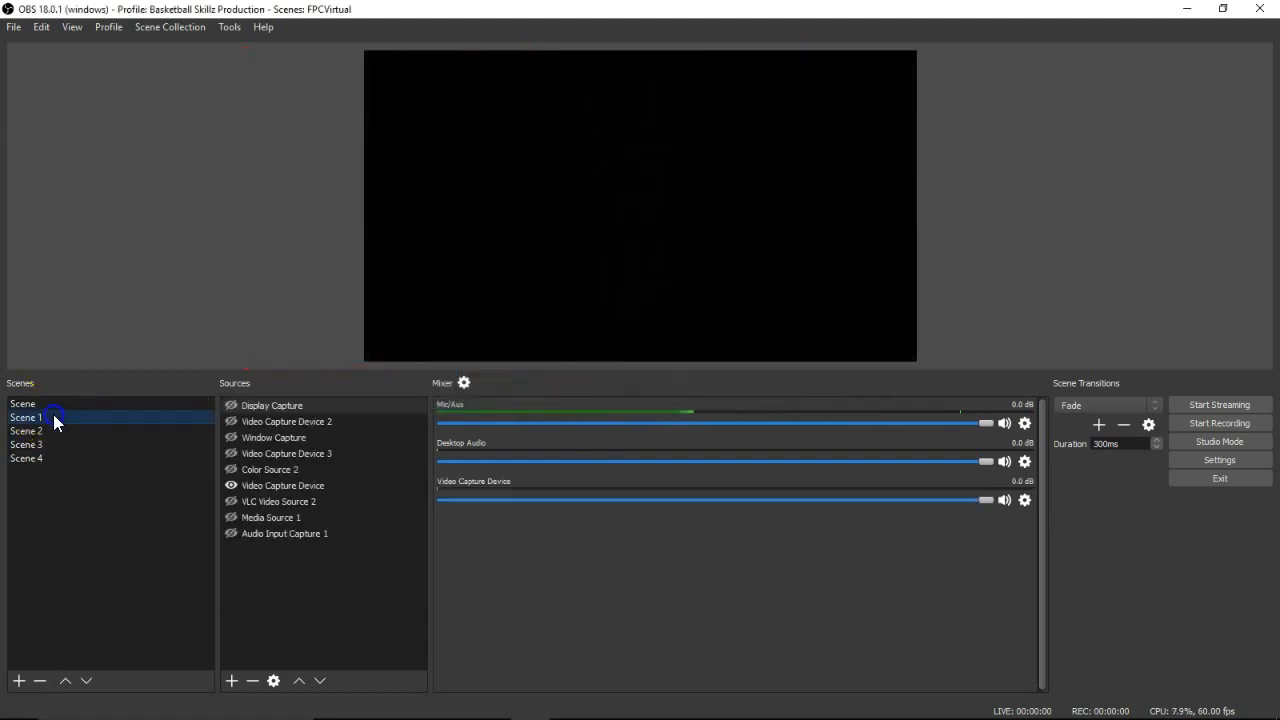
{"action": "left_click", "coordinate": [58, 430]}
{"action": "left_click", "coordinate": [59, 444]}
{"action": "left_click", "coordinate": [63, 417]}
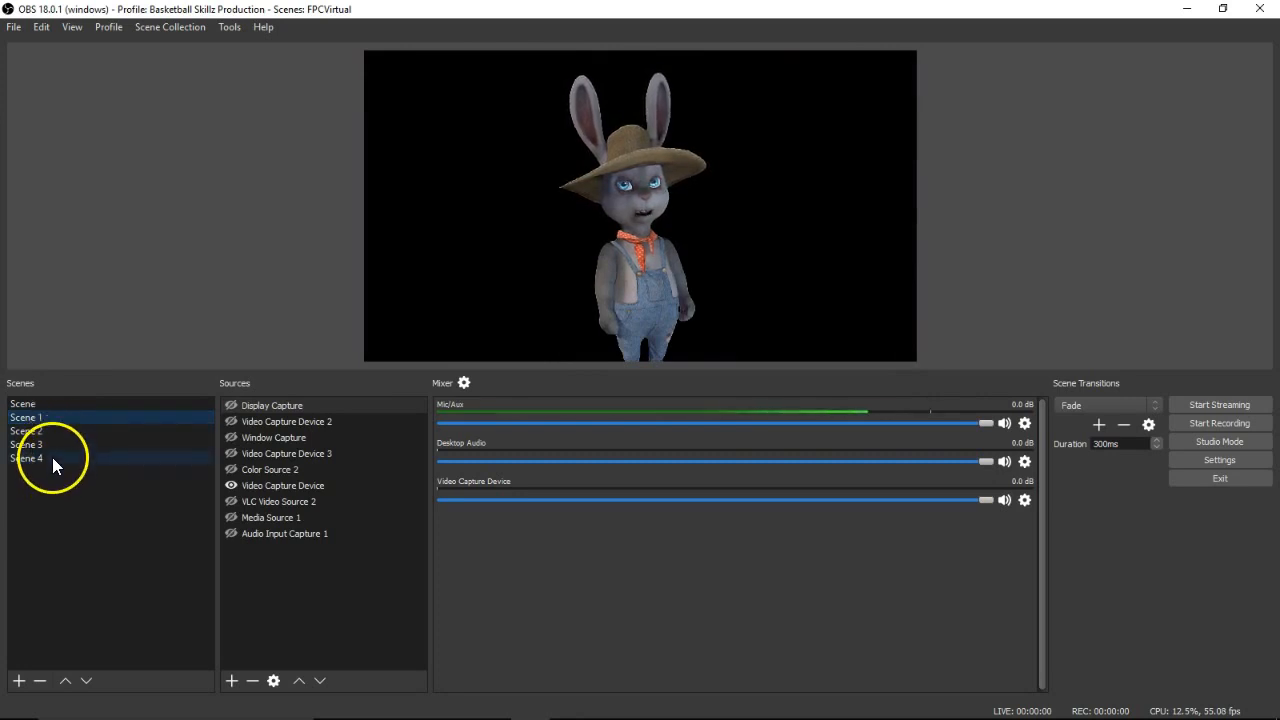
Step: Add the existing Image source to Scene 4 as a visible source
{"action": "left_click", "coordinate": [52, 457]}
{"action": "left_click", "coordinate": [232, 681]}
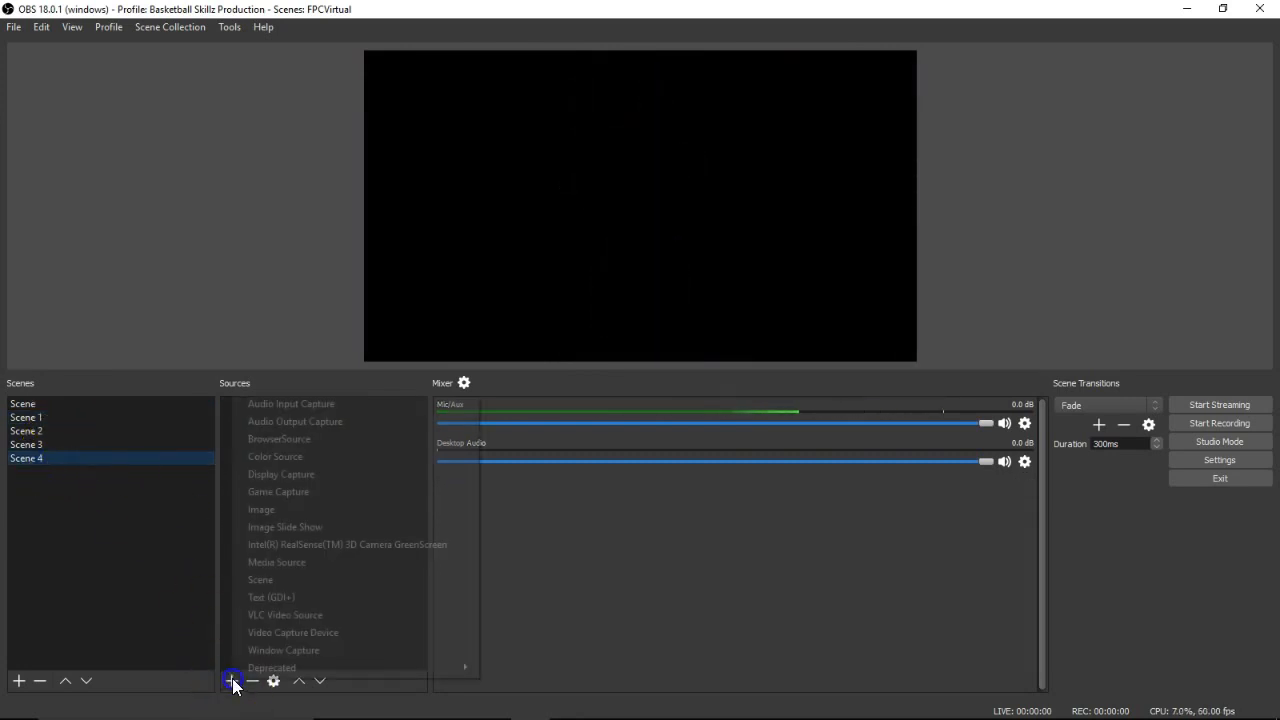
{"action": "left_click", "coordinate": [299, 509]}
{"action": "left_click", "coordinate": [513, 296]}
{"action": "left_click", "coordinate": [535, 315]}
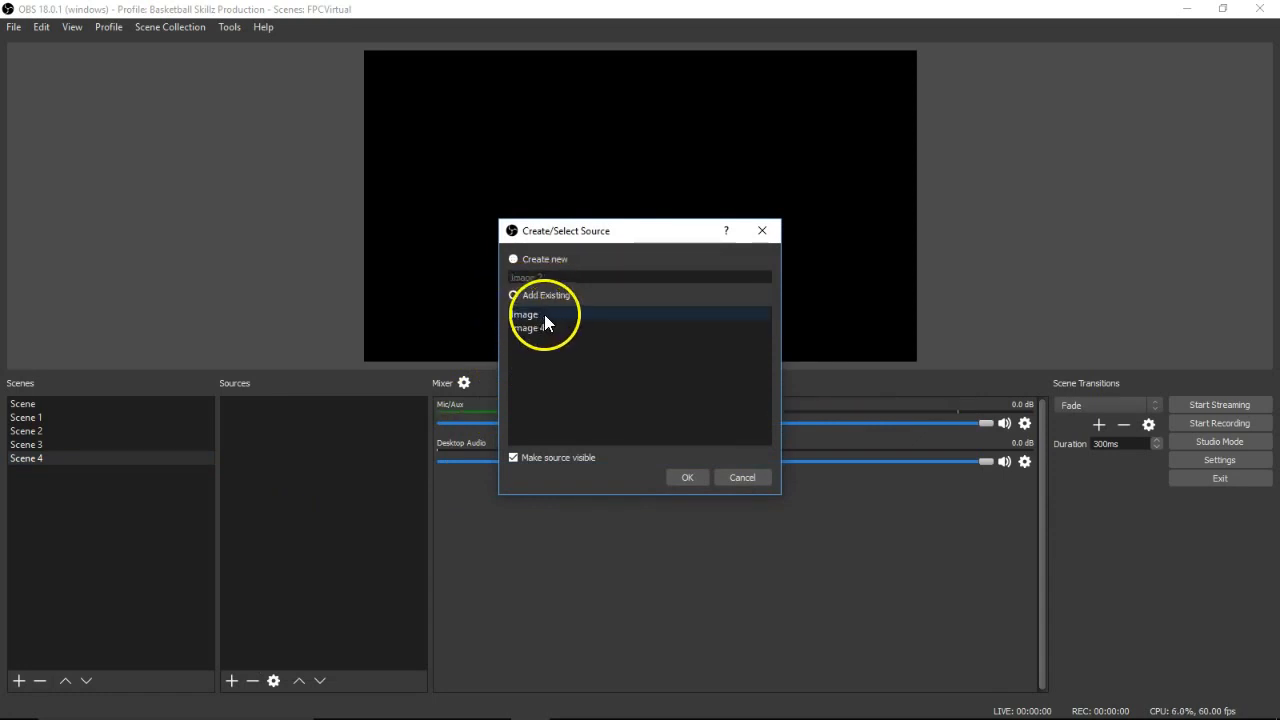
{"action": "left_click", "coordinate": [688, 478]}
Step: Enlarge and reposition the egg image so the yellow to blue eggs fill the canvas width in Scene 4
{"action": "left_click_drag", "start_coordinate": [667, 364], "coordinate": [625, 256]}
{"action": "left_click_drag", "start_coordinate": [982, 218], "coordinate": [1090, 238]}
{"action": "left_click_drag", "start_coordinate": [691, 270], "coordinate": [674, 234]}
{"action": "left_click_drag", "start_coordinate": [625, 275], "coordinate": [628, 278]}
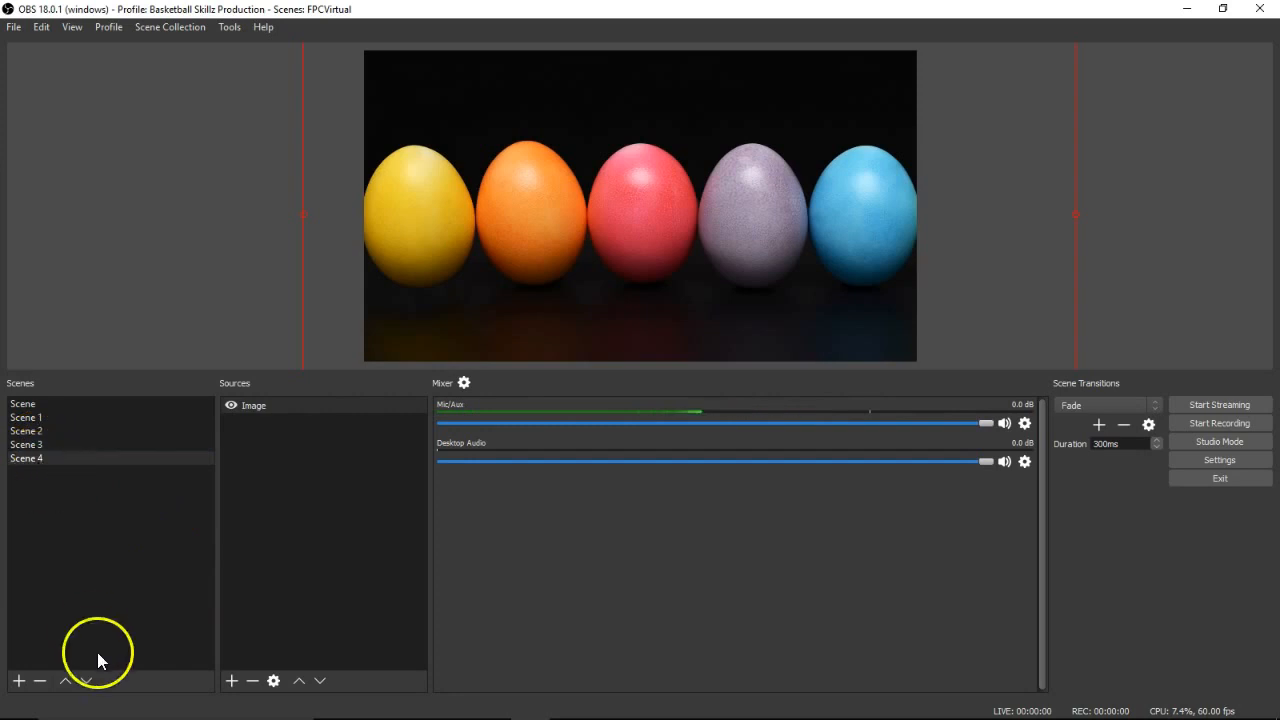
Step: Add the existing Video Capture Device to Scene 4 as a visible source above the egg image
{"action": "left_click", "coordinate": [231, 681]}
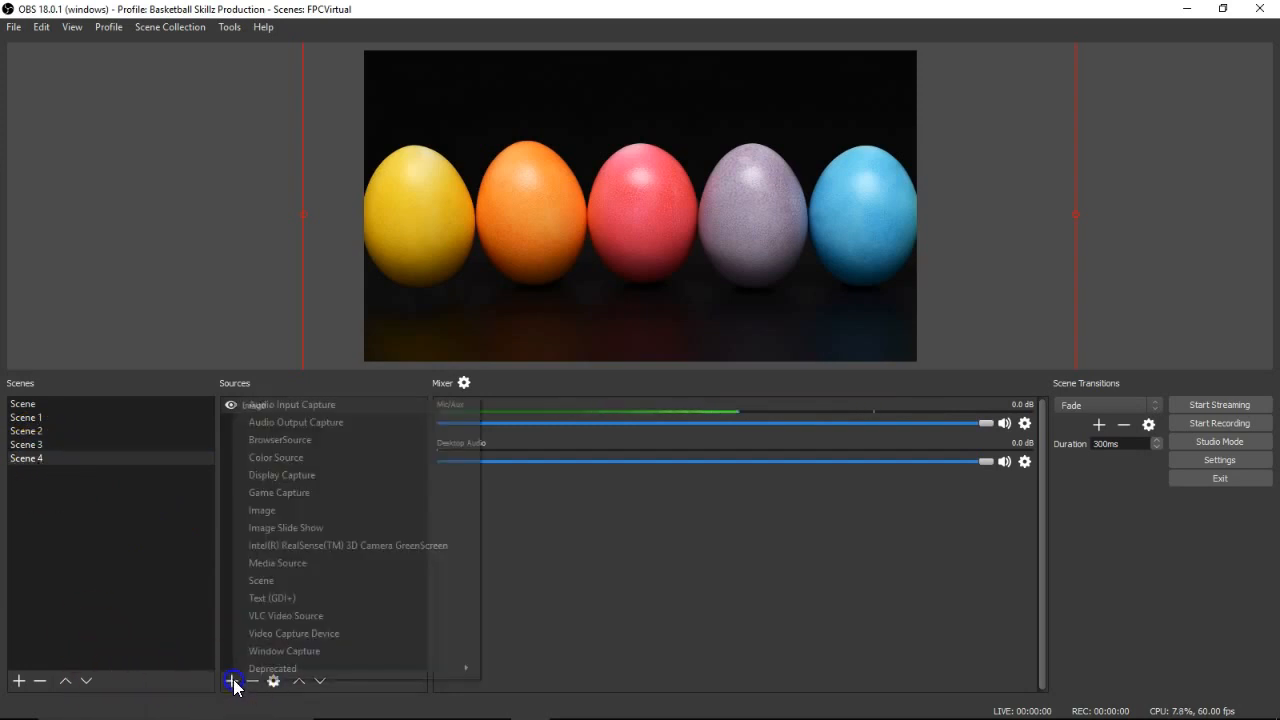
{"action": "left_click", "coordinate": [292, 633]}
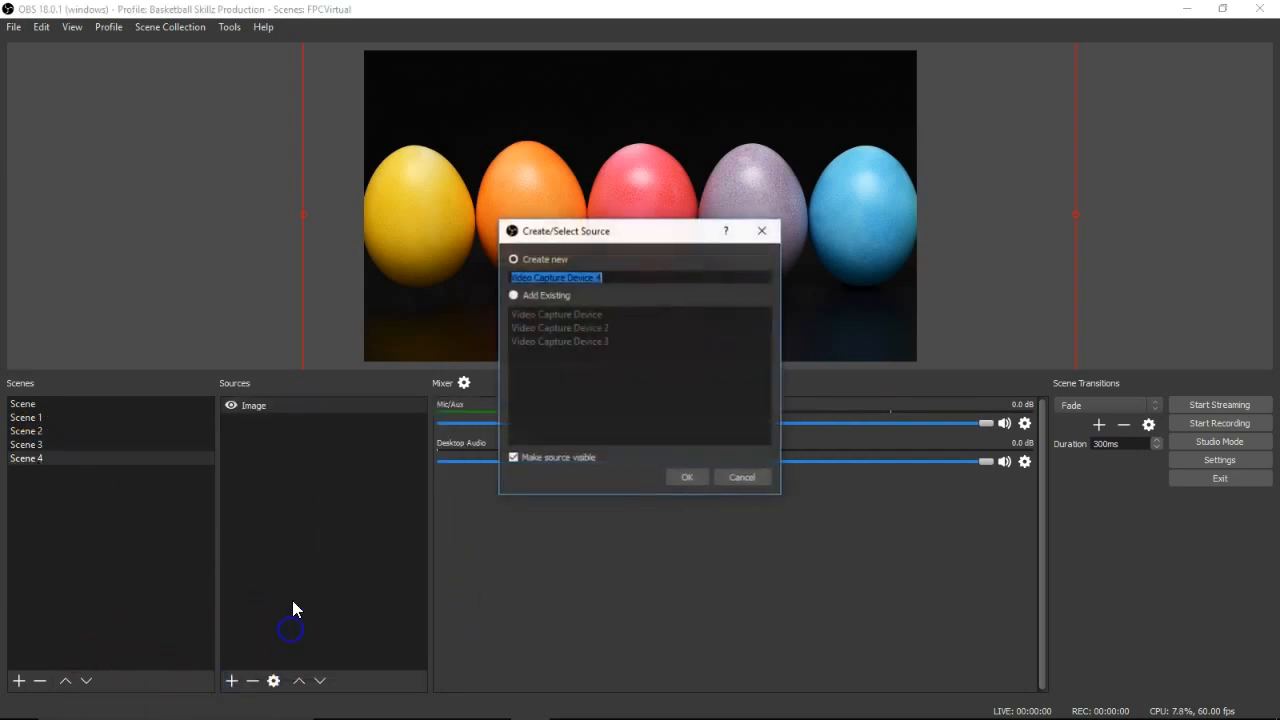
{"action": "left_click", "coordinate": [514, 296]}
{"action": "left_click", "coordinate": [527, 312]}
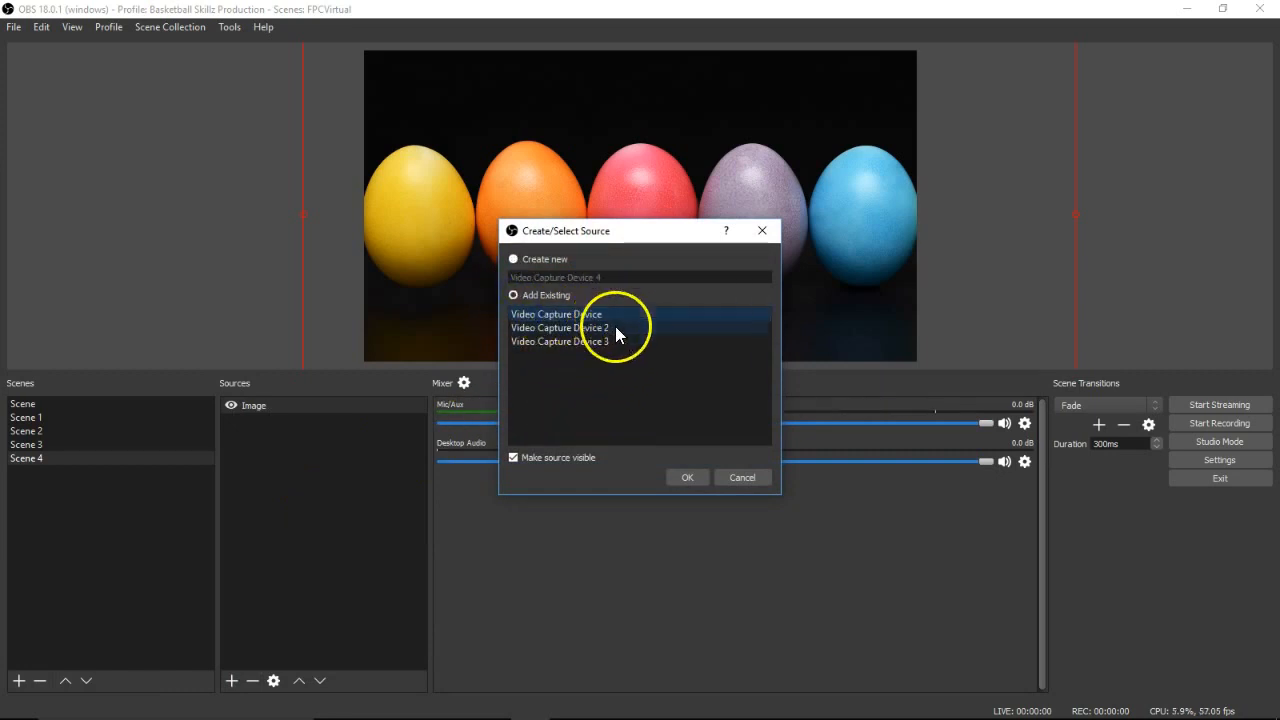
{"action": "left_click", "coordinate": [686, 477]}
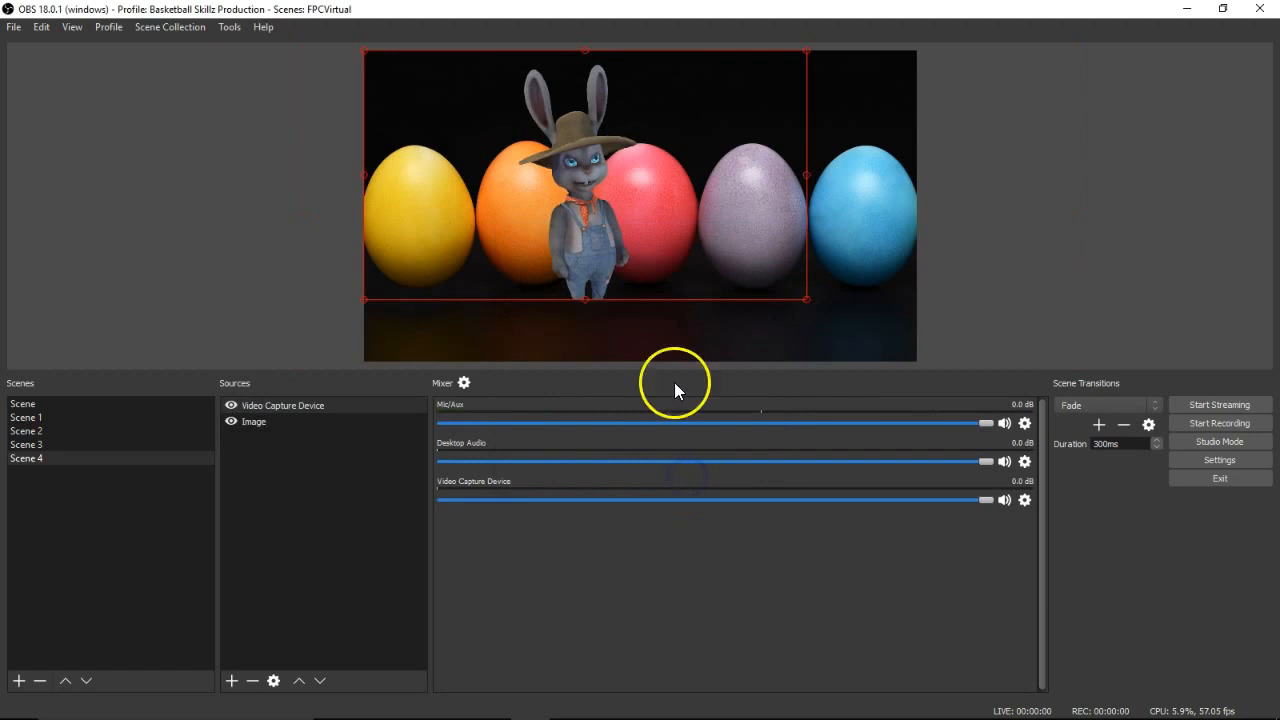
Step: Enlarge the rabbit source into a close-up and place it between the orange and red eggs
{"action": "left_click_drag", "start_coordinate": [807, 297], "coordinate": [985, 530]}
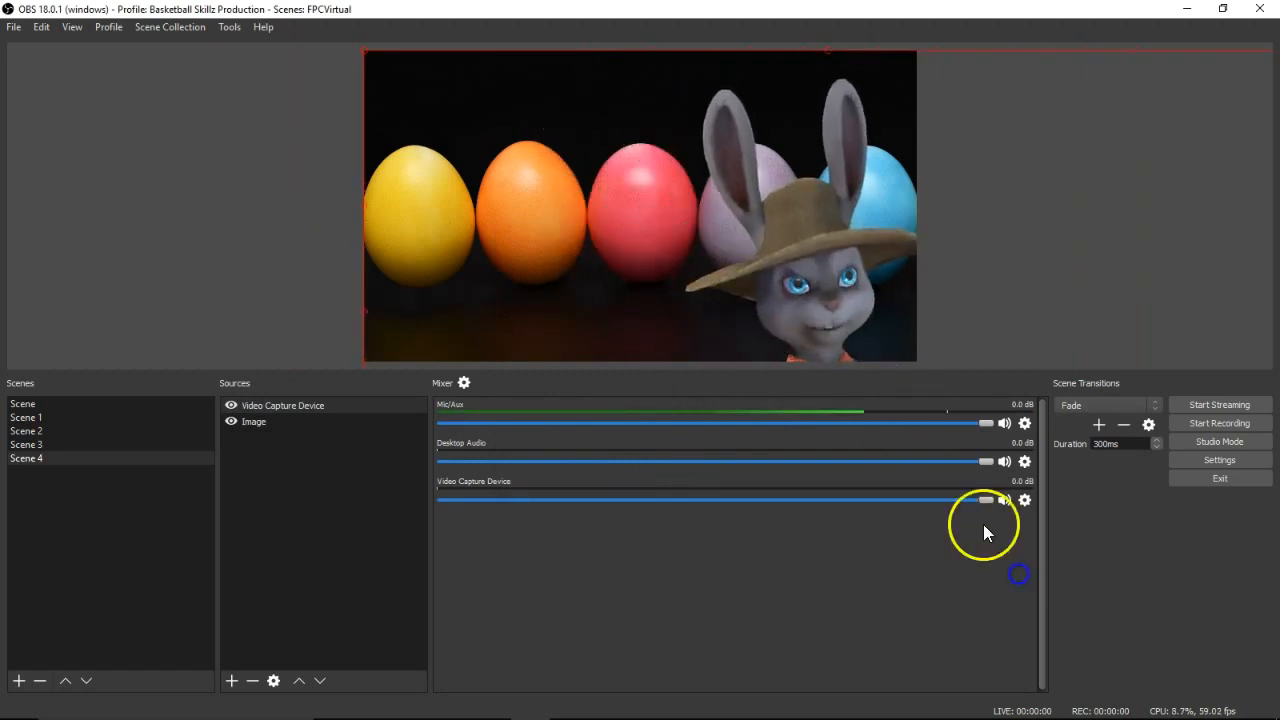
{"action": "left_click_drag", "start_coordinate": [829, 334], "coordinate": [628, 277]}
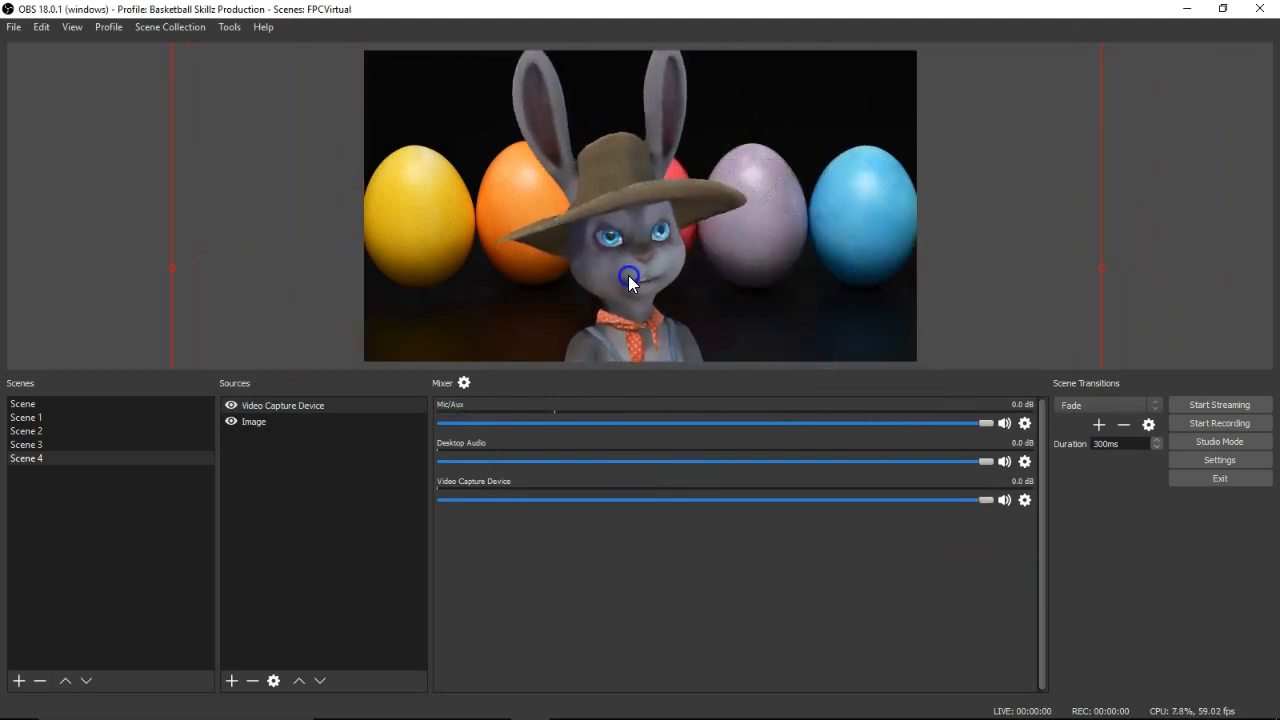
{"action": "left_click_drag", "start_coordinate": [1102, 270], "coordinate": [963, 264]}
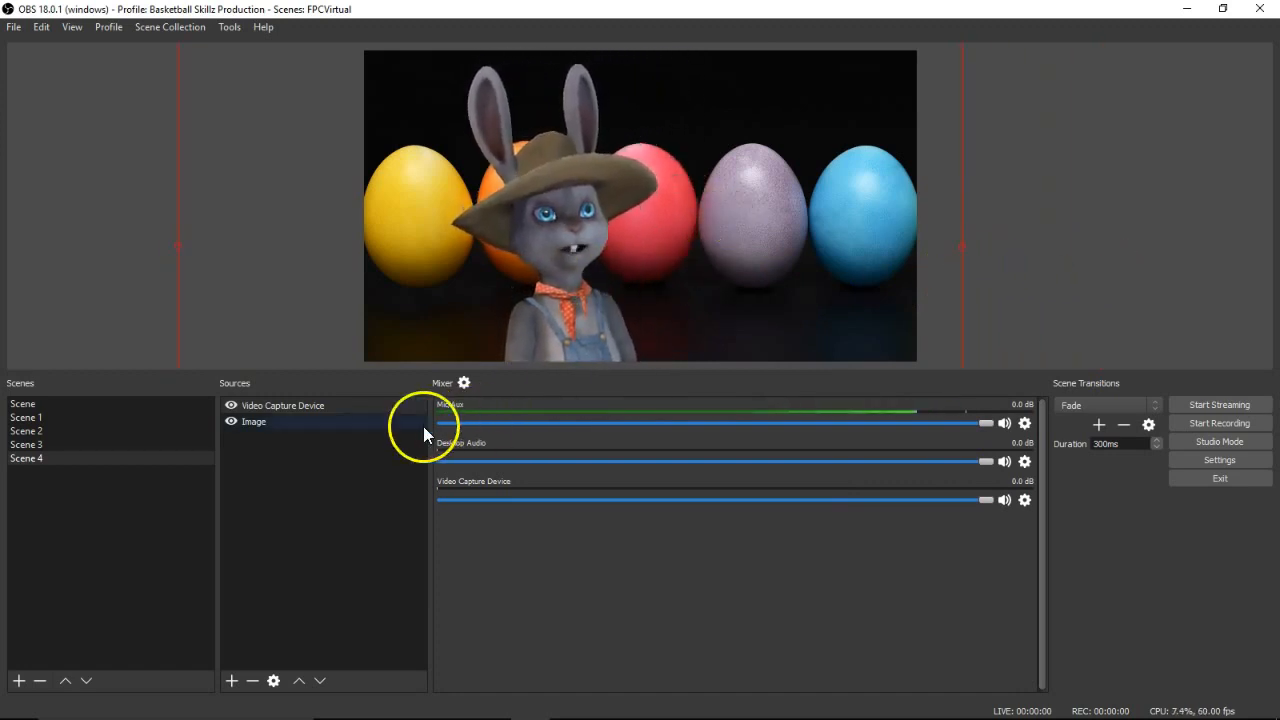
Step: Alternate between Scene and Scene 4 to compare the wide shot with the close-up
{"action": "left_click", "coordinate": [28, 408]}
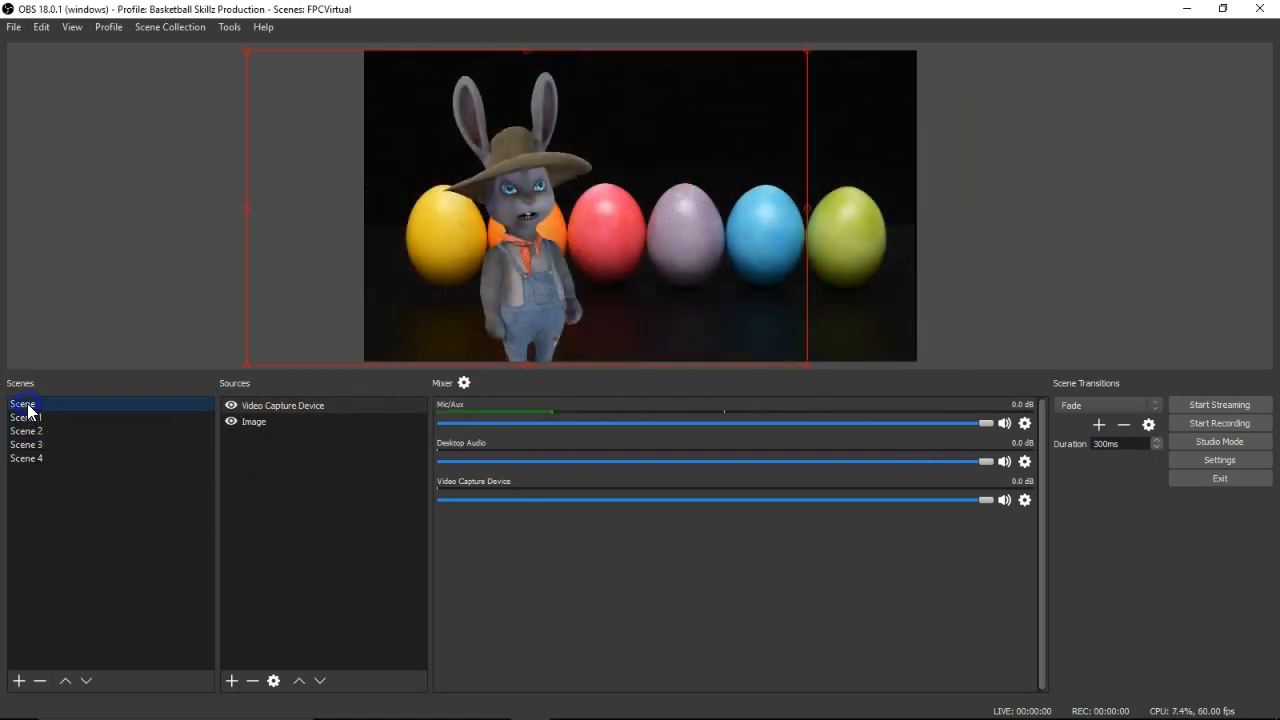
{"action": "left_click", "coordinate": [26, 457]}
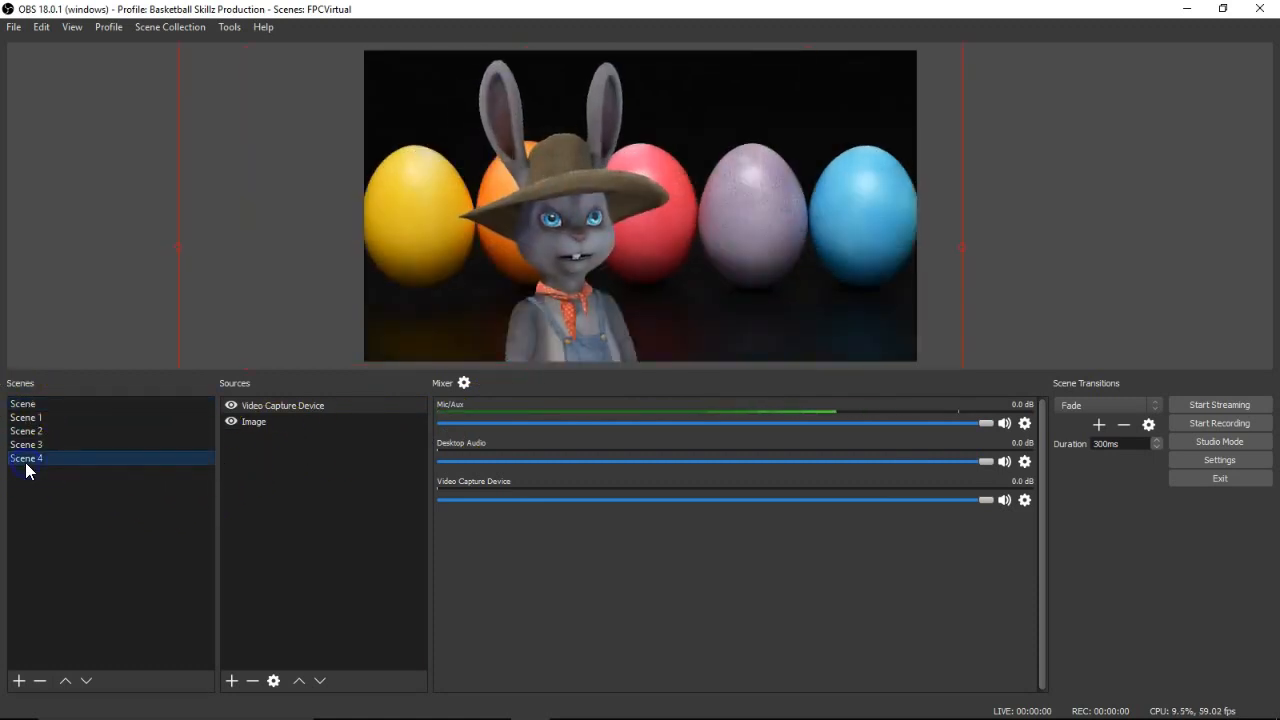
{"action": "left_click", "coordinate": [35, 404]}
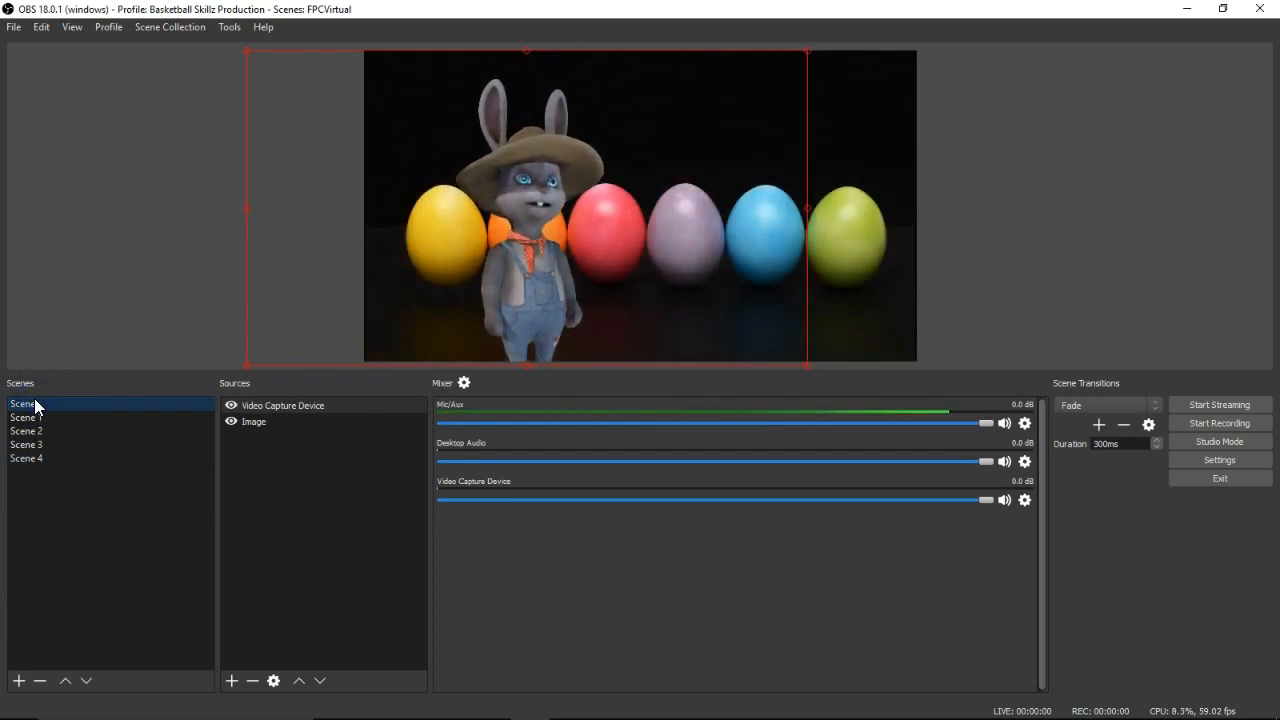
{"action": "left_click", "coordinate": [39, 459]}
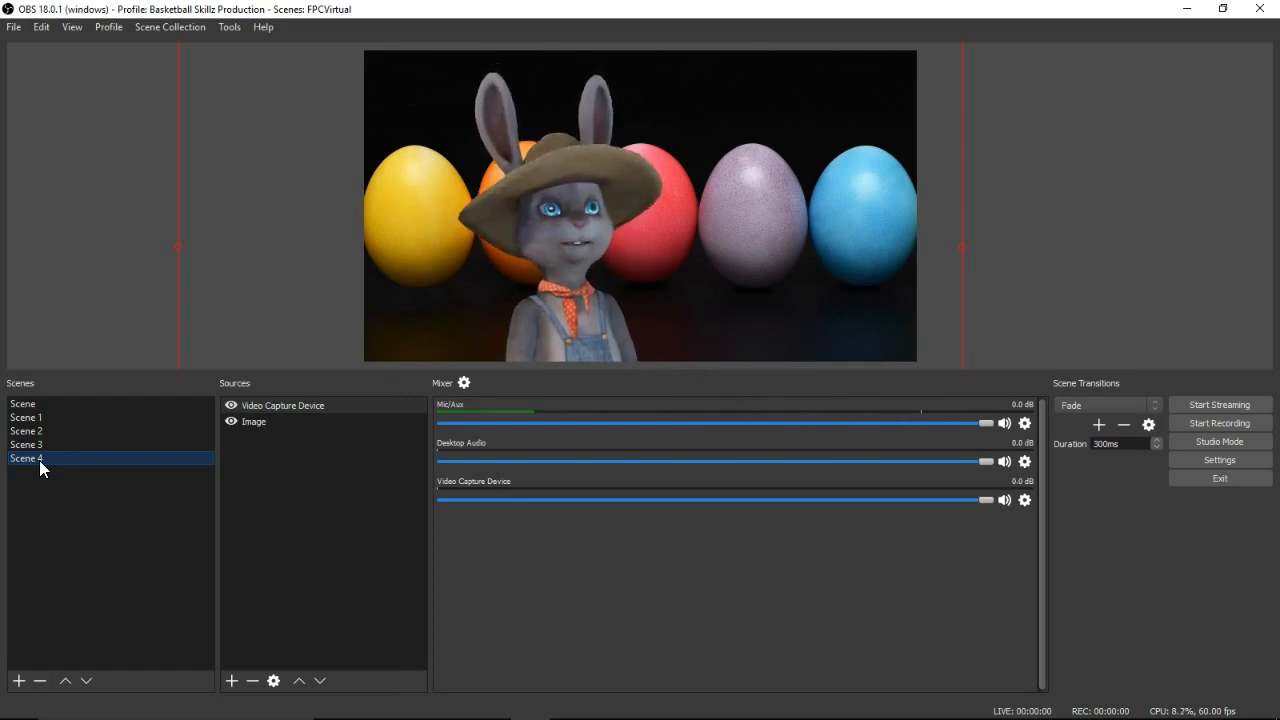
Step: Switch to FaceRig, zoom in on the rabbit and turn it to face the opposite side, and return to OBS
{"action": "mouse_move", "coordinate": [908, 706]}
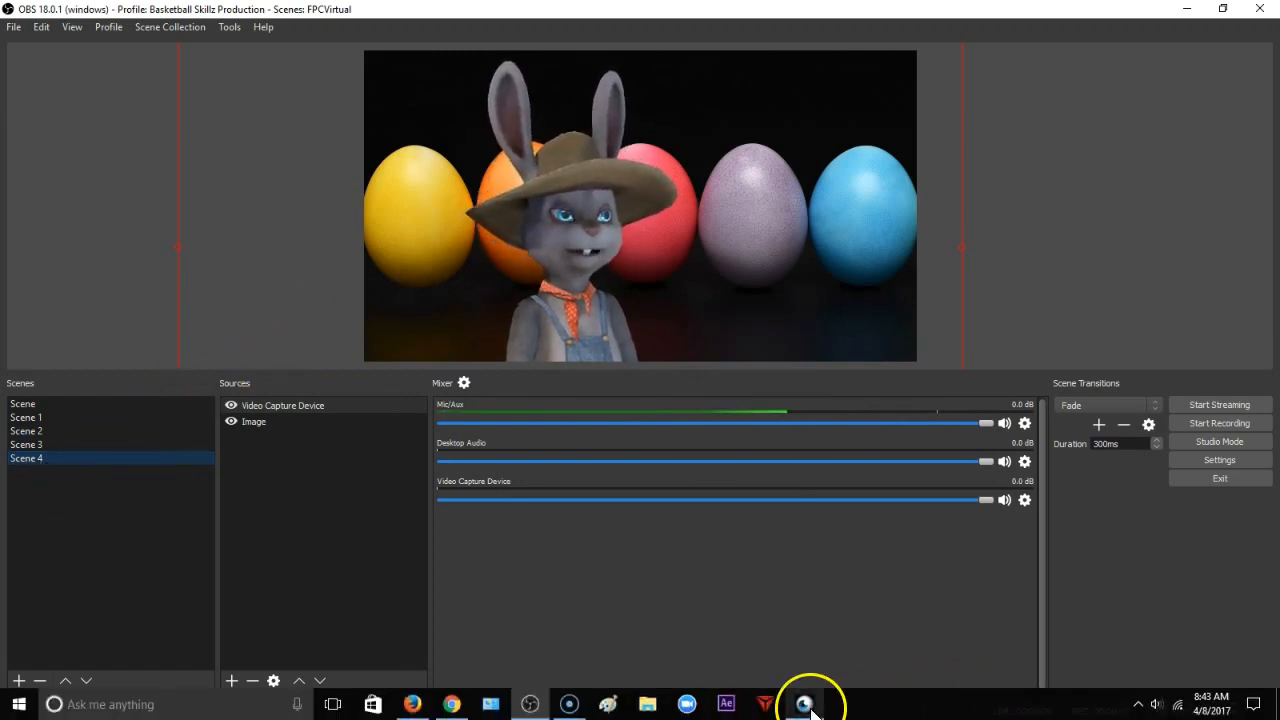
{"action": "left_click", "coordinate": [806, 706]}
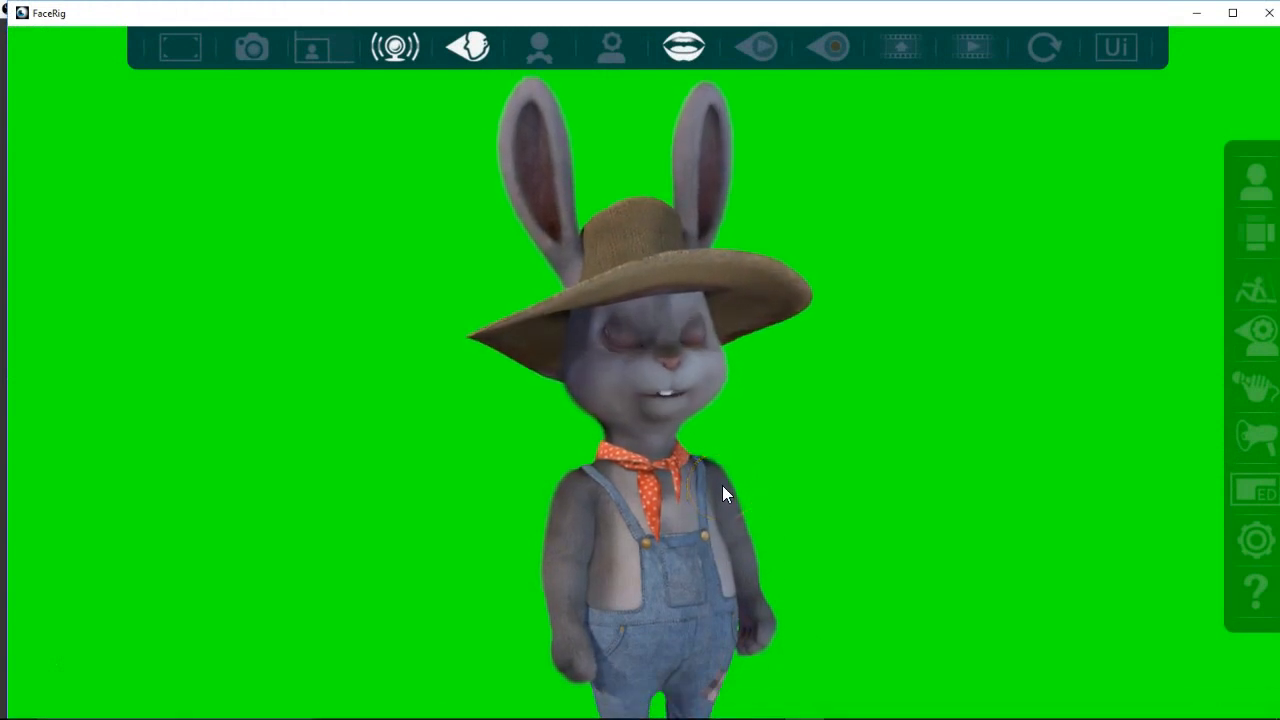
{"action": "left_click", "coordinate": [700, 446]}
{"action": "left_click", "coordinate": [697, 452]}
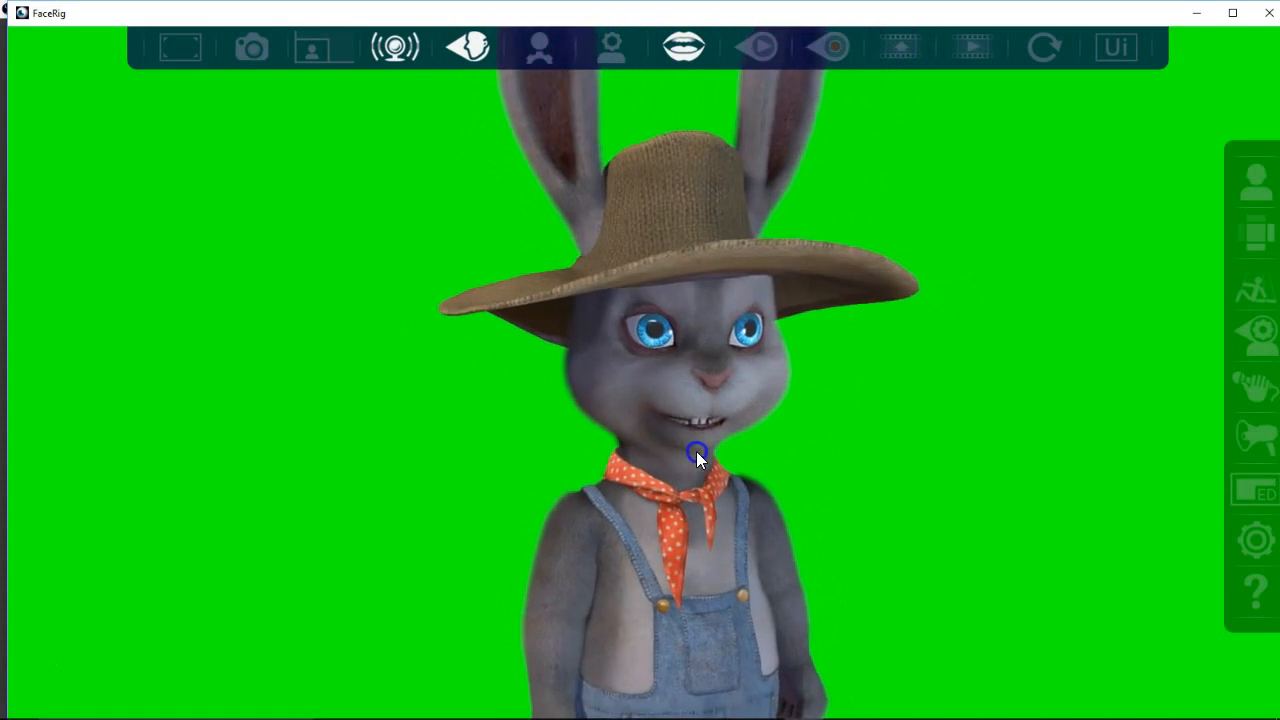
{"action": "left_click", "coordinate": [601, 422]}
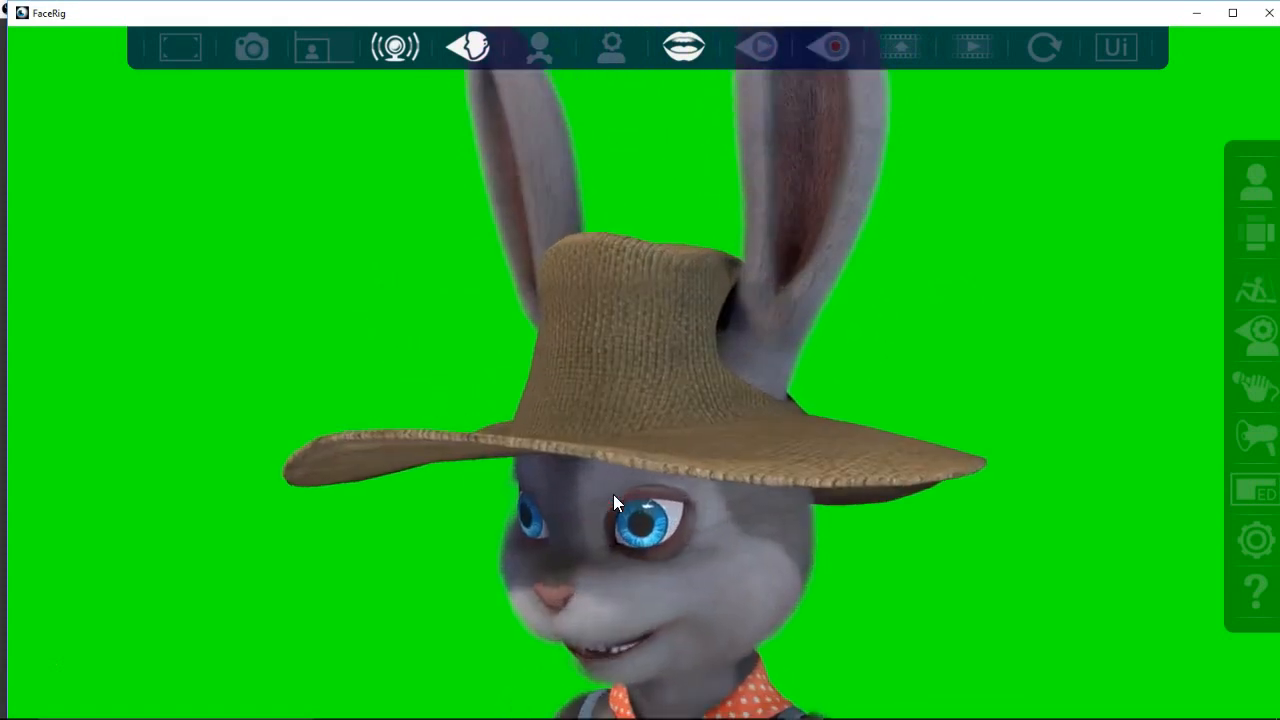
{"action": "left_click", "coordinate": [628, 496]}
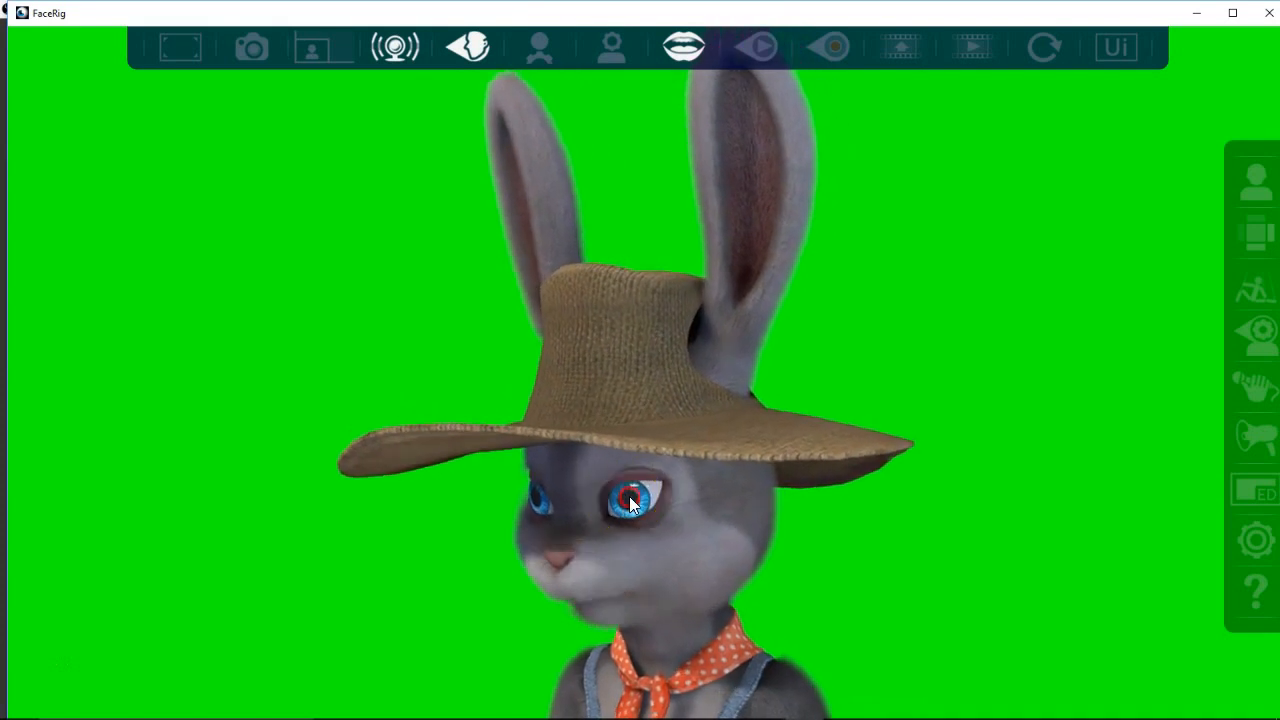
{"action": "left_click", "coordinate": [645, 521]}
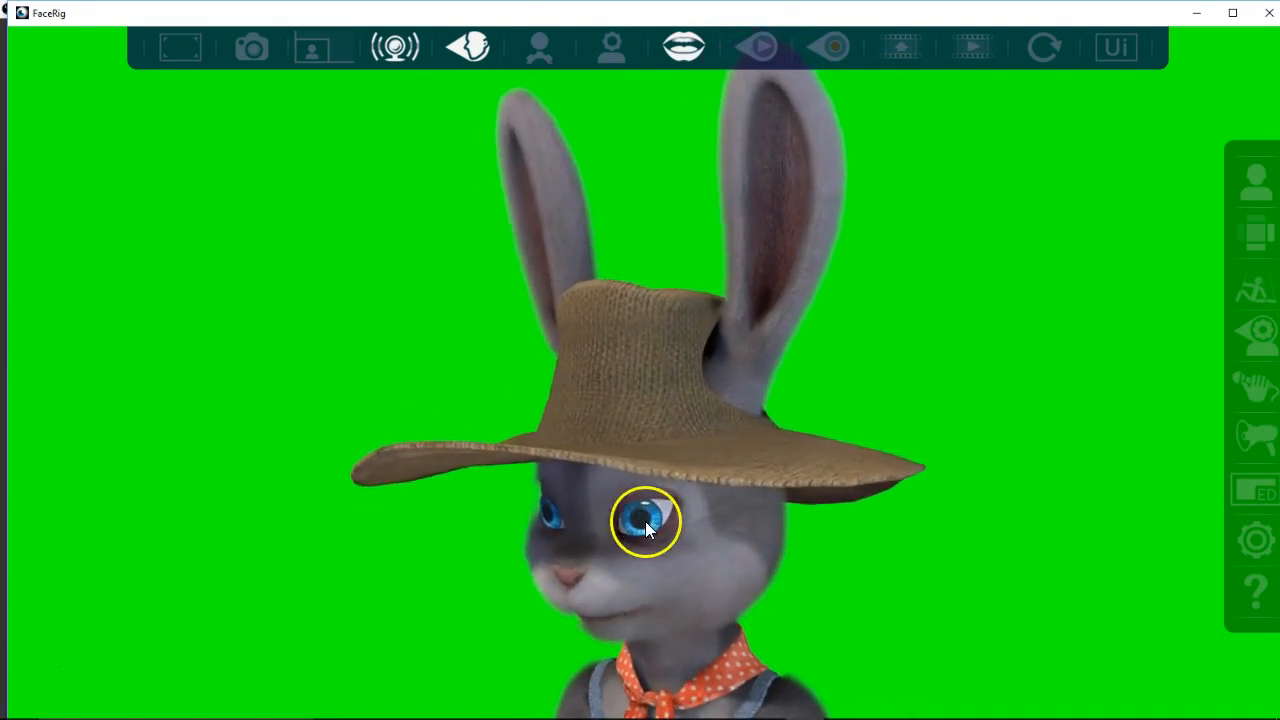
{"action": "left_click", "coordinate": [1197, 13]}
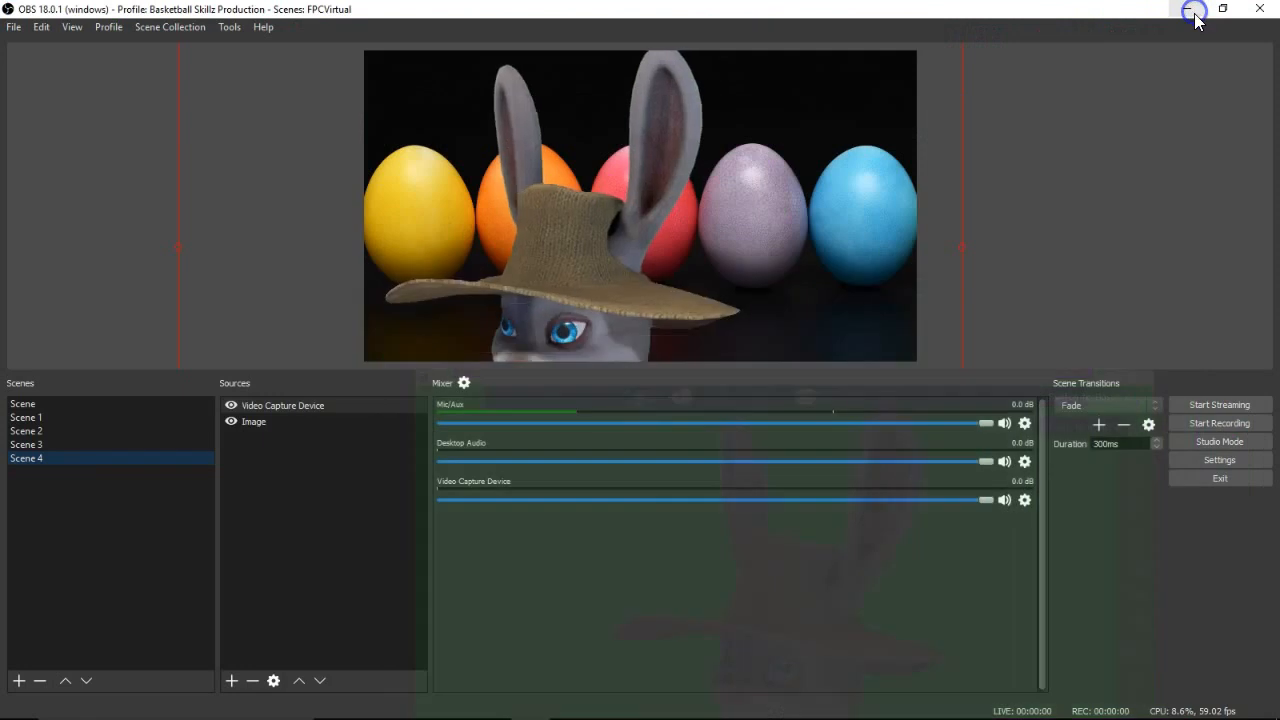
Step: Shrink the rabbit source in Scene 4 and place it at the canvas's lower edge between the red and purple eggs
{"action": "left_click_drag", "start_coordinate": [964, 243], "coordinate": [783, 198]}
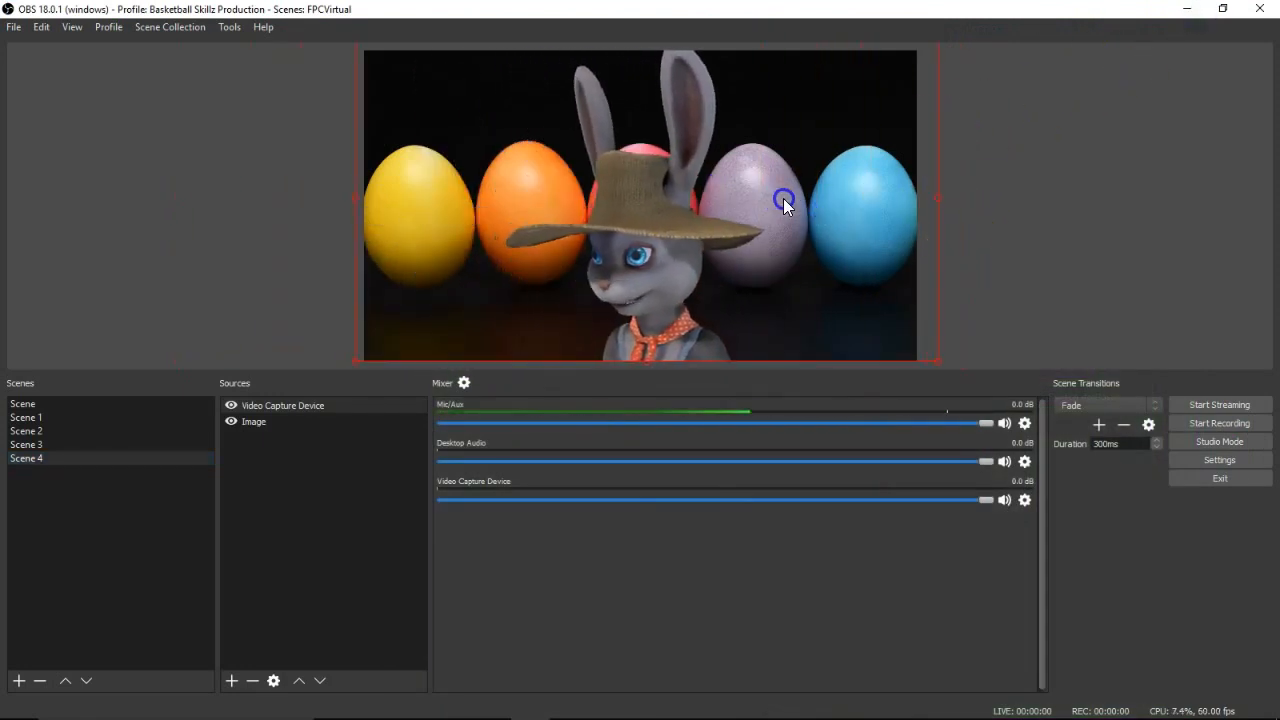
{"action": "left_click_drag", "start_coordinate": [945, 196], "coordinate": [832, 209]}
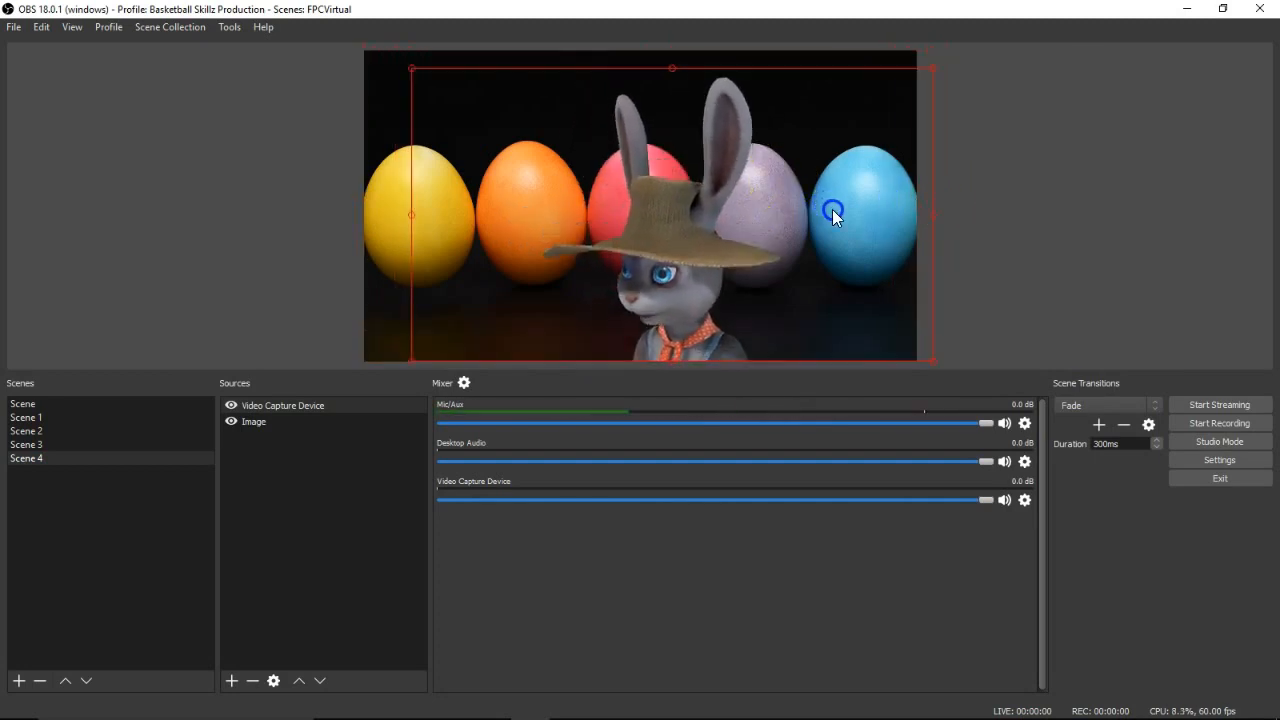
{"action": "left_click_drag", "start_coordinate": [934, 70], "coordinate": [969, 64]}
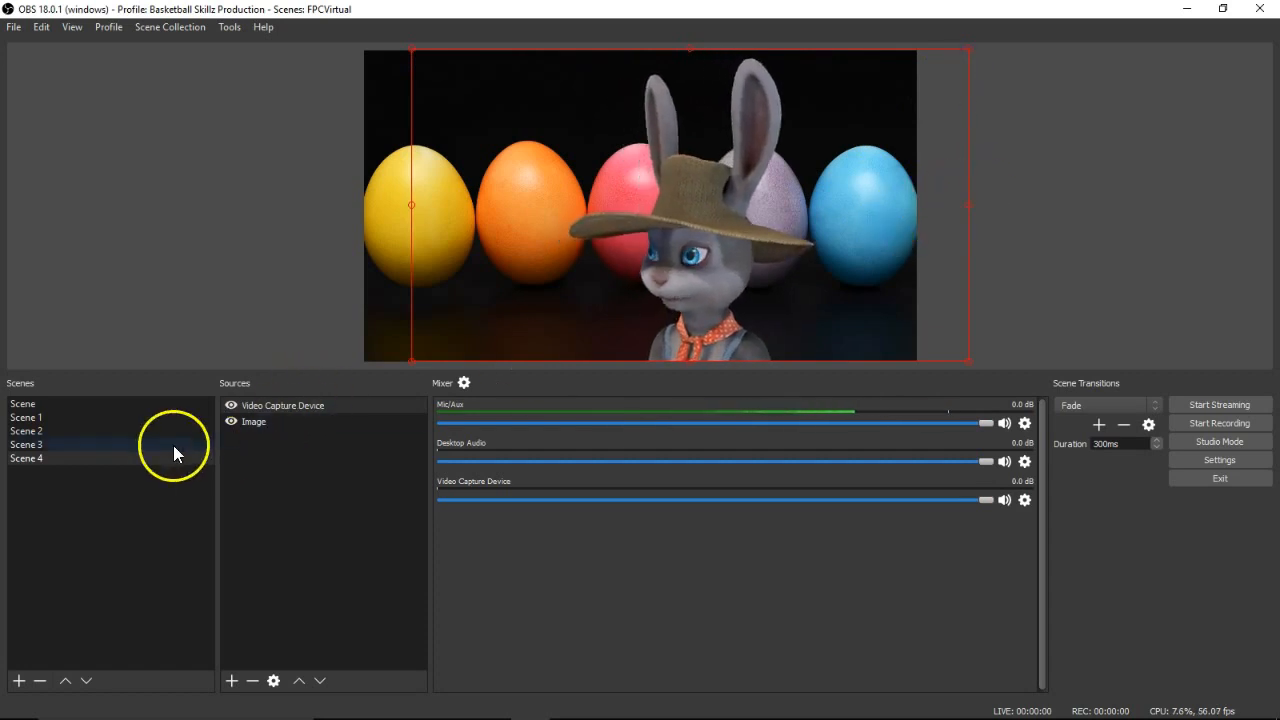
Step: Compare Scene with Scene 4, and in Scene shrink the rabbit source and place it in front of the purple egg
{"action": "left_click", "coordinate": [90, 409]}
{"action": "left_click", "coordinate": [94, 456]}
{"action": "left_click", "coordinate": [114, 404]}
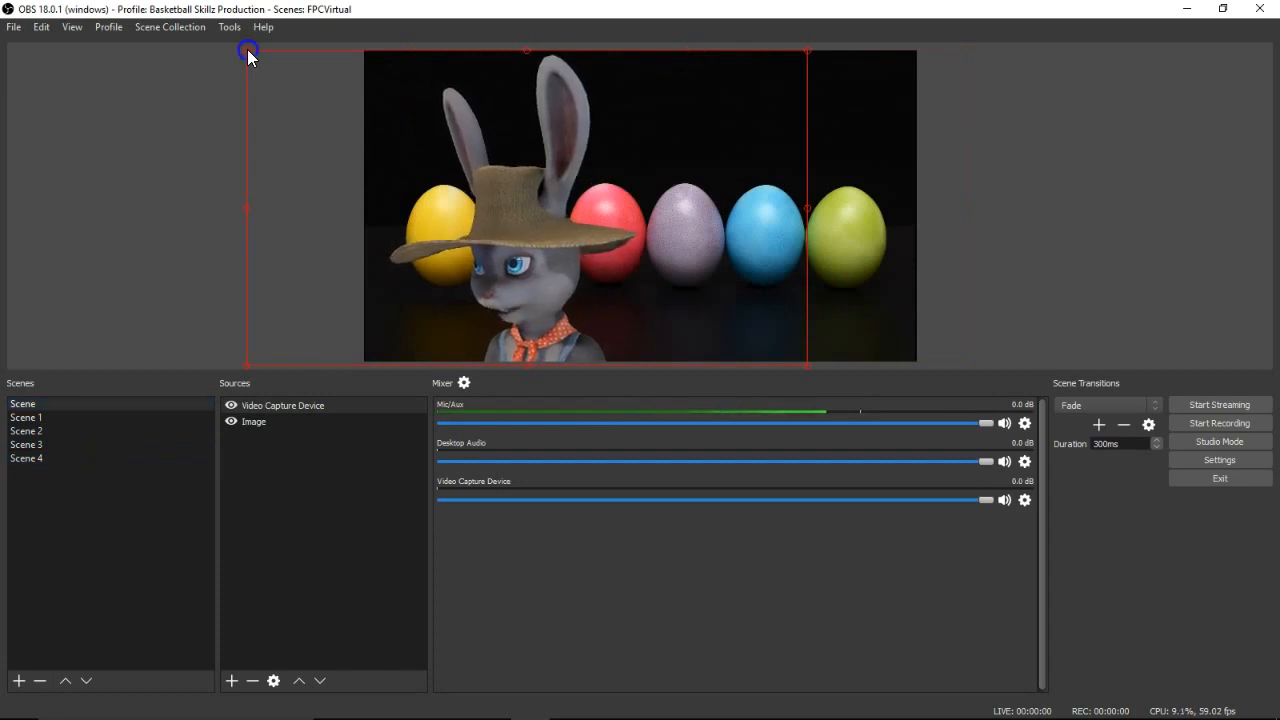
{"action": "left_click_drag", "start_coordinate": [247, 49], "coordinate": [442, 162]}
{"action": "left_click_drag", "start_coordinate": [543, 222], "coordinate": [718, 198]}
{"action": "left_click_drag", "start_coordinate": [703, 290], "coordinate": [724, 360]}
{"action": "left_click_drag", "start_coordinate": [737, 309], "coordinate": [685, 312]}
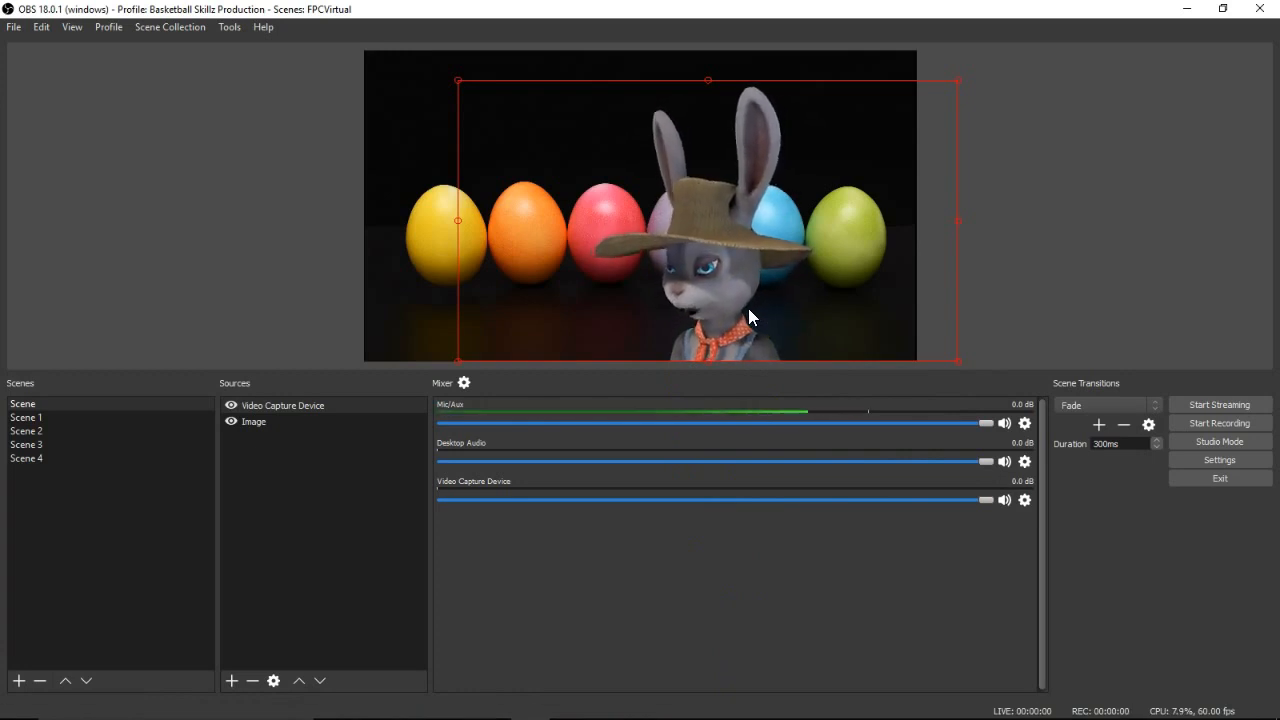
Step: Switch to FaceRig, zoom out to the rabbit's full body and move it off-centre, and return to OBS
{"action": "left_click", "coordinate": [666, 542]}
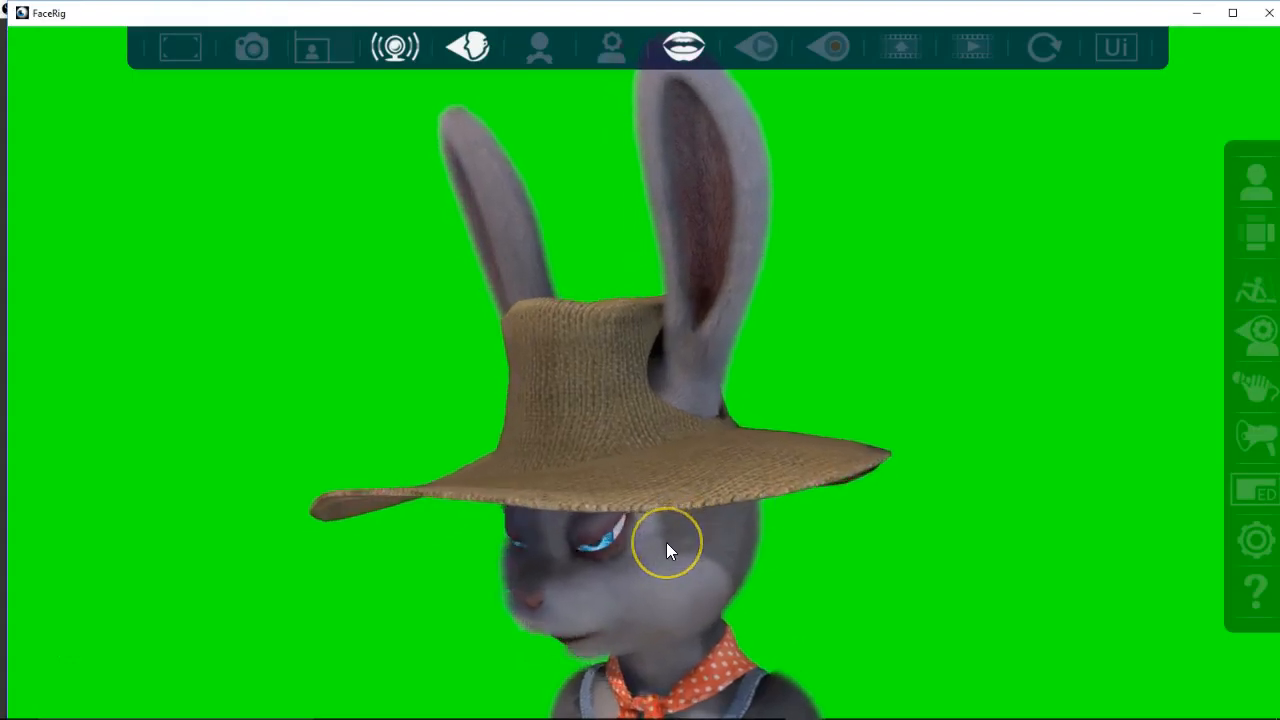
{"action": "left_click", "coordinate": [670, 526]}
{"action": "left_click_drag", "start_coordinate": [670, 526], "coordinate": [782, 469]}
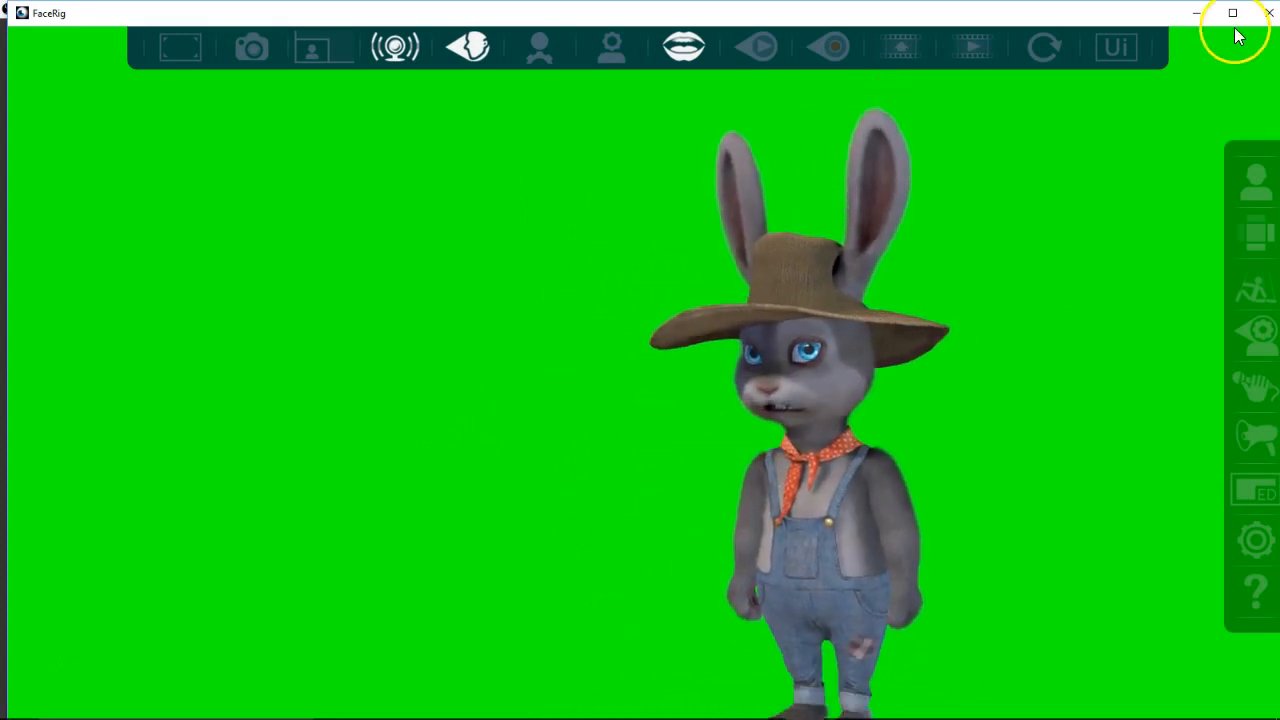
{"action": "left_click", "coordinate": [1196, 13]}
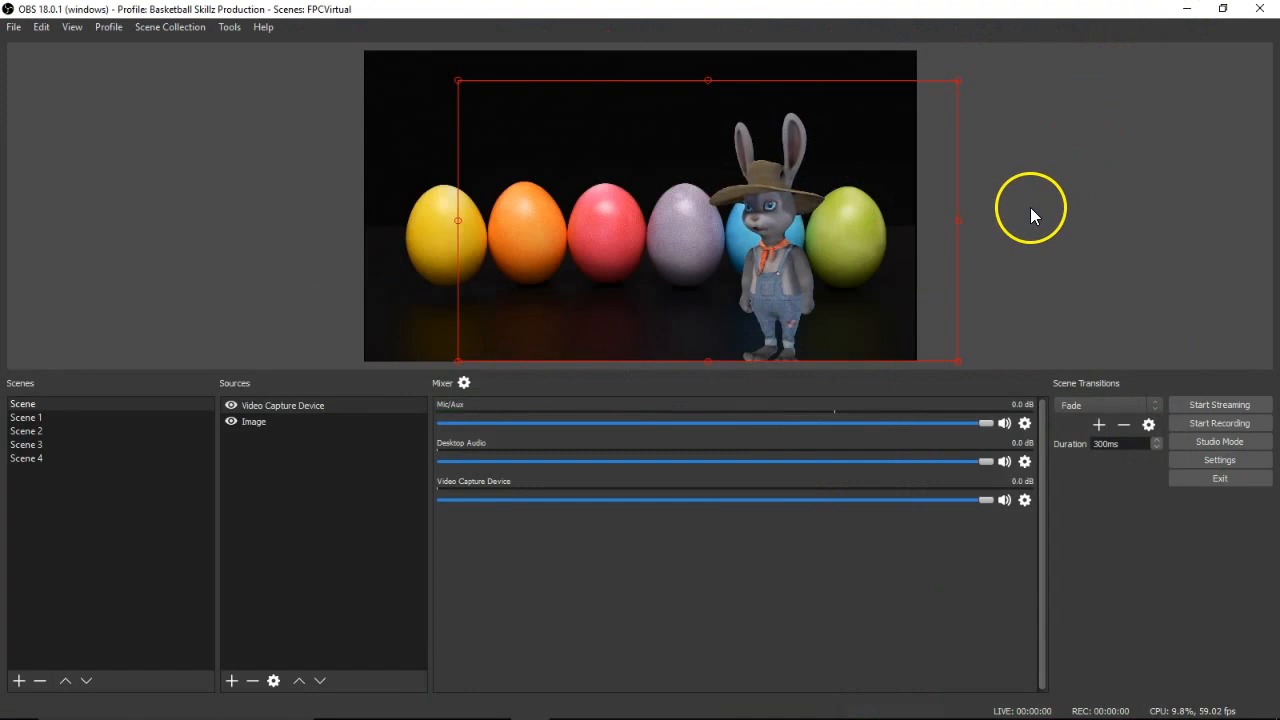
Step: Compare Scene with Scene 4, and in Scene 4 enlarge the rabbit source and reposition it over the eggs
{"action": "left_click", "coordinate": [46, 460]}
{"action": "left_click_drag", "start_coordinate": [46, 462], "coordinate": [51, 405]}
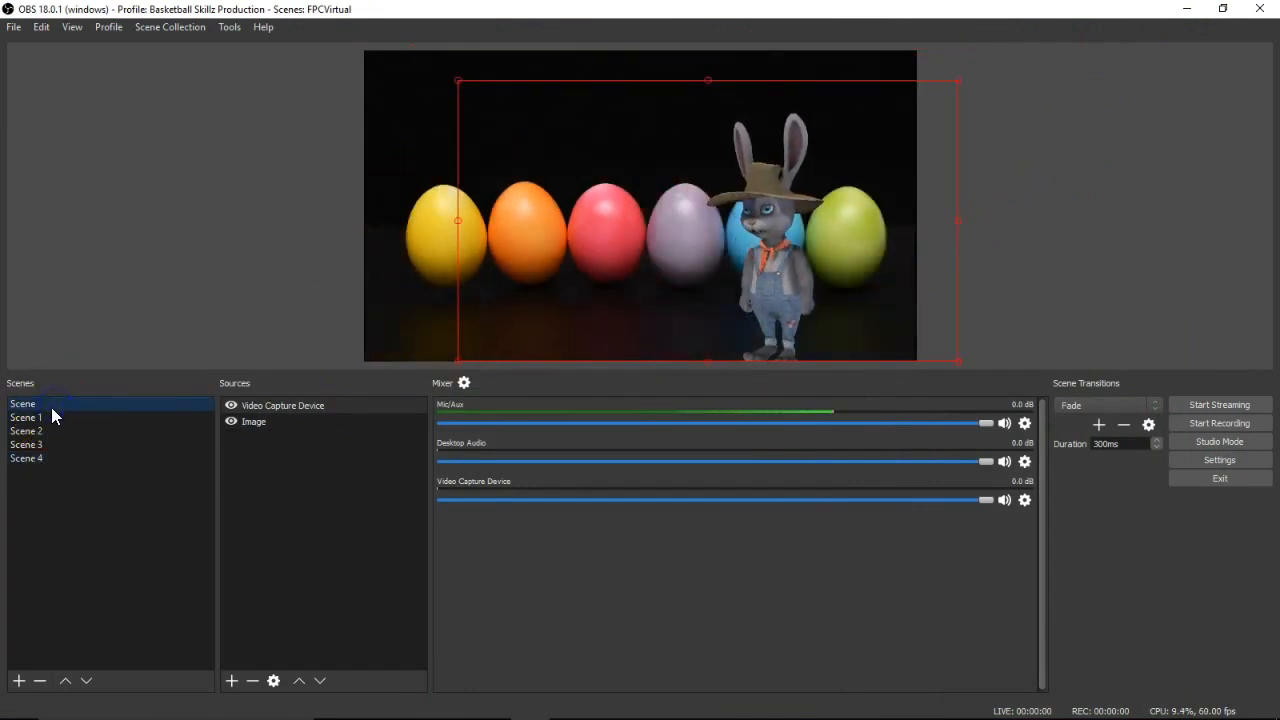
{"action": "left_click", "coordinate": [43, 459]}
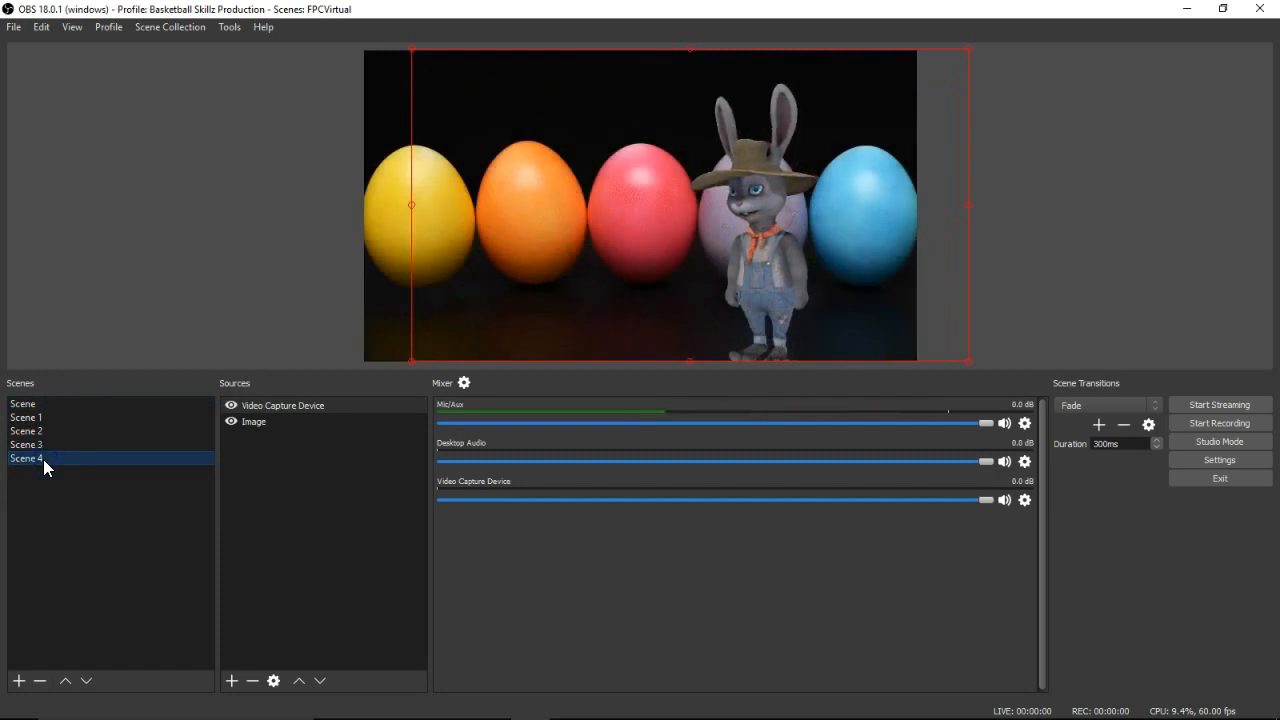
{"action": "left_click_drag", "start_coordinate": [967, 361], "coordinate": [1212, 600]}
{"action": "left_click_drag", "start_coordinate": [1067, 288], "coordinate": [782, 229]}
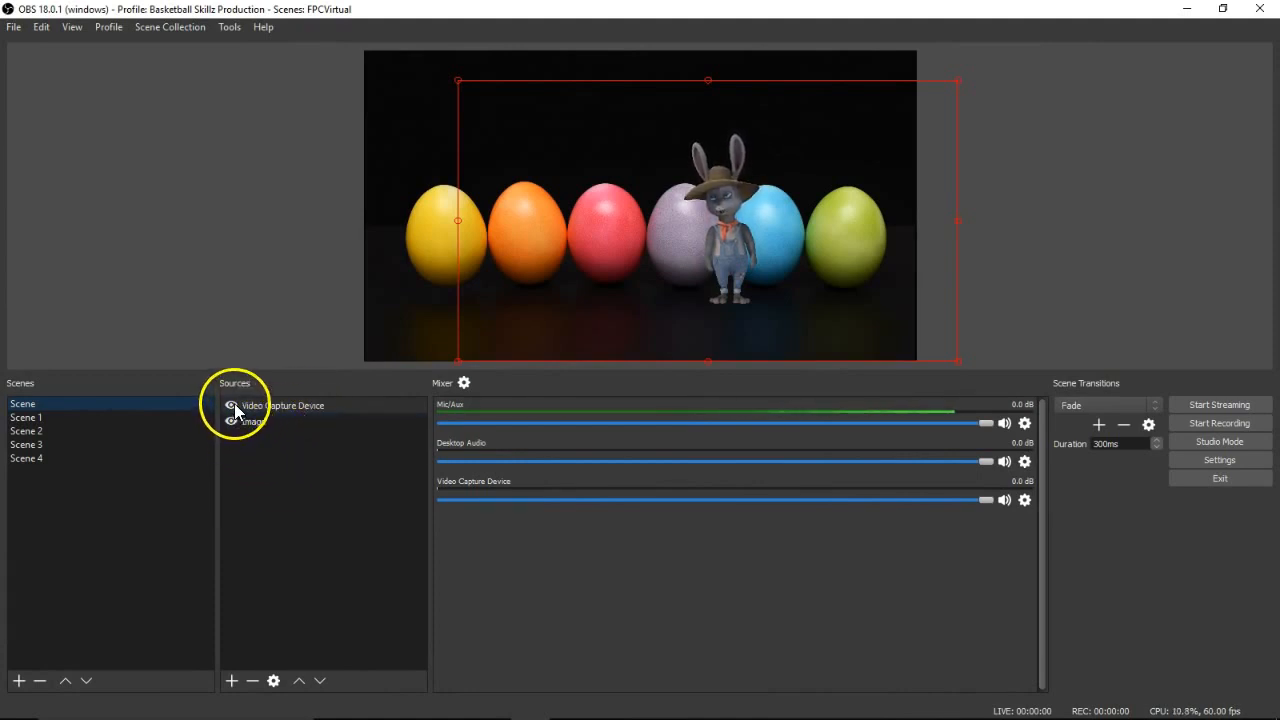
Step: Review the effect filters applied to Scene's Video Capture Device source and close them
{"action": "left_click", "coordinate": [290, 405]}
{"action": "right_click", "coordinate": [291, 405]}
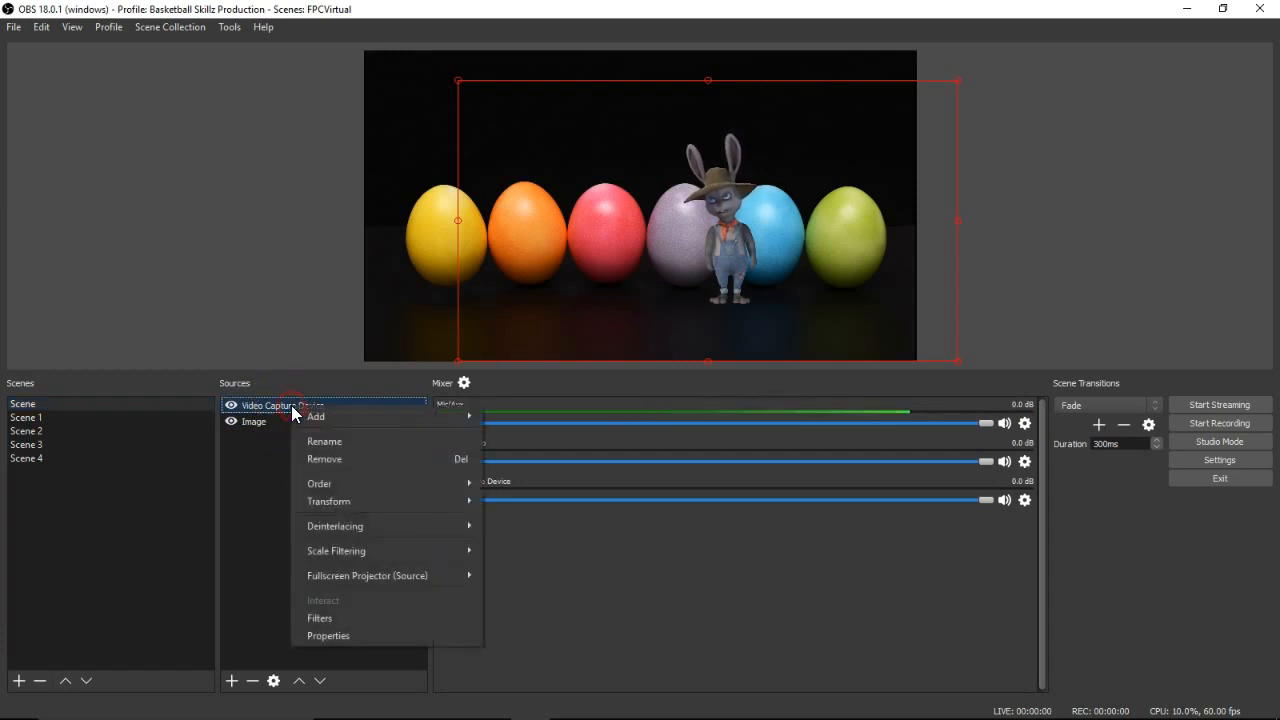
{"action": "left_click", "coordinate": [326, 617]}
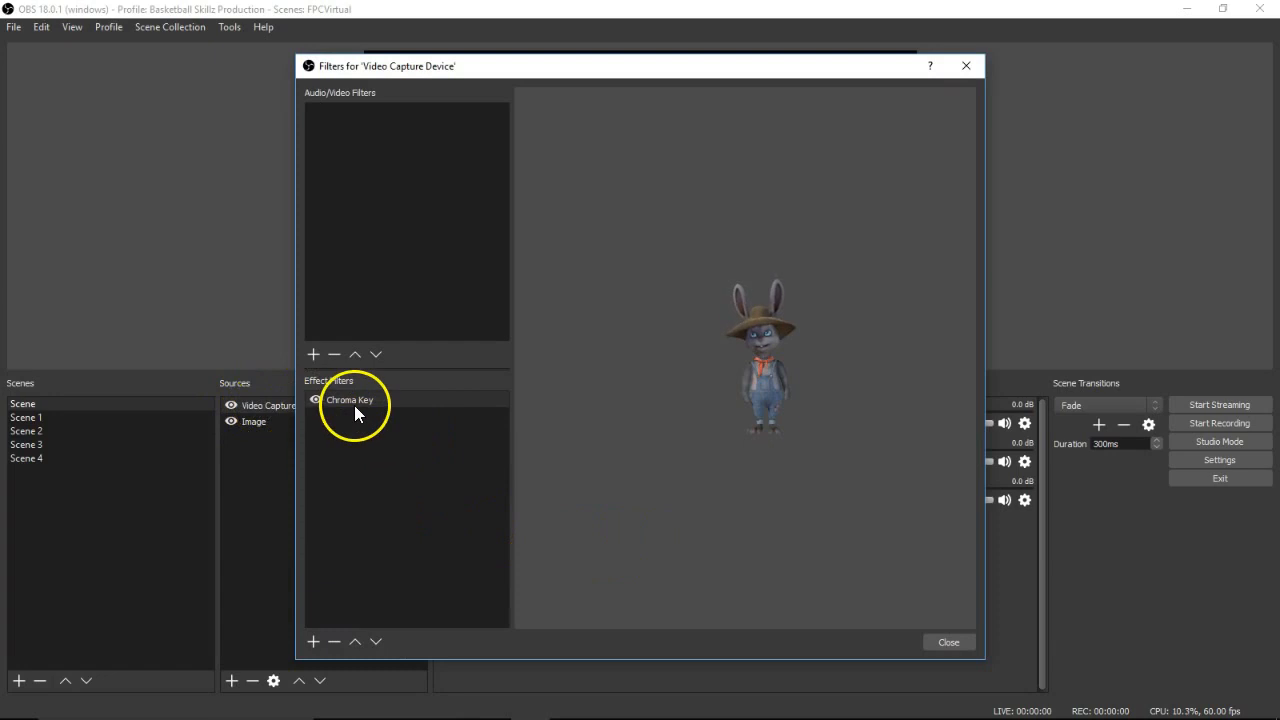
{"action": "left_click", "coordinate": [950, 642]}
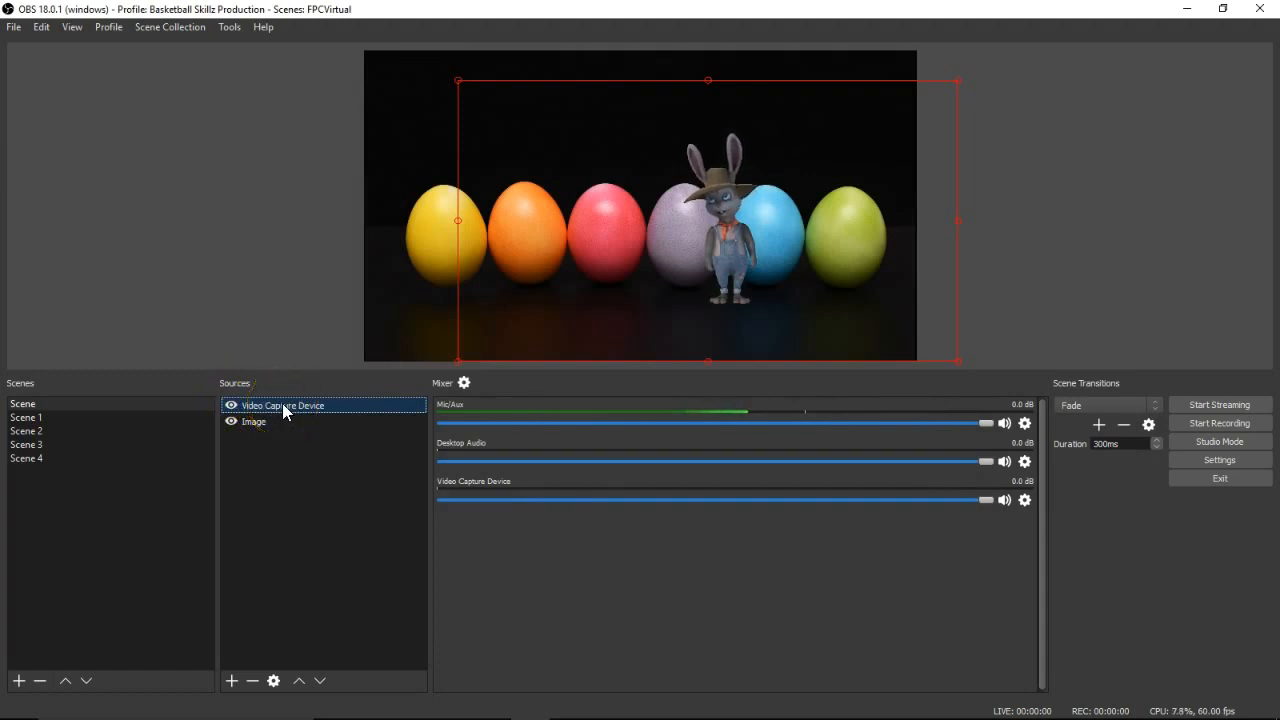
Step: Review the Image source's filters and the effect filter types available for it, including Chroma Key, without adding one
{"action": "left_click", "coordinate": [261, 423]}
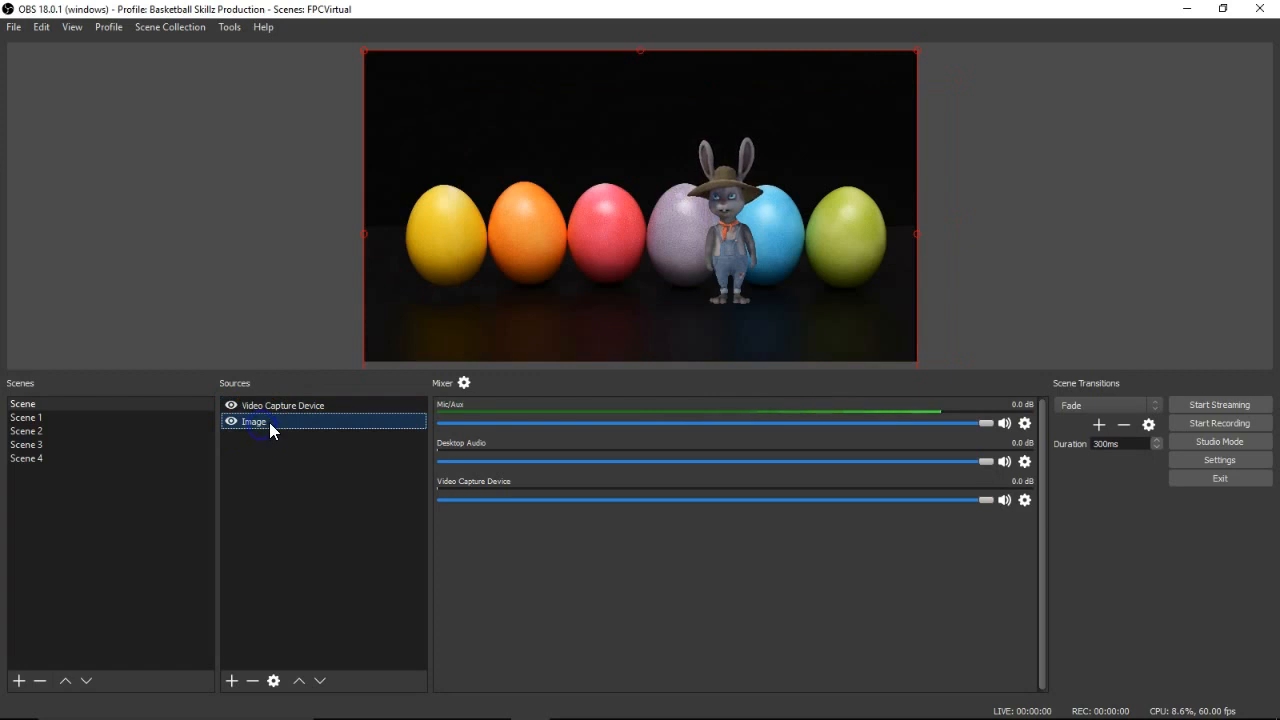
{"action": "right_click", "coordinate": [269, 422]}
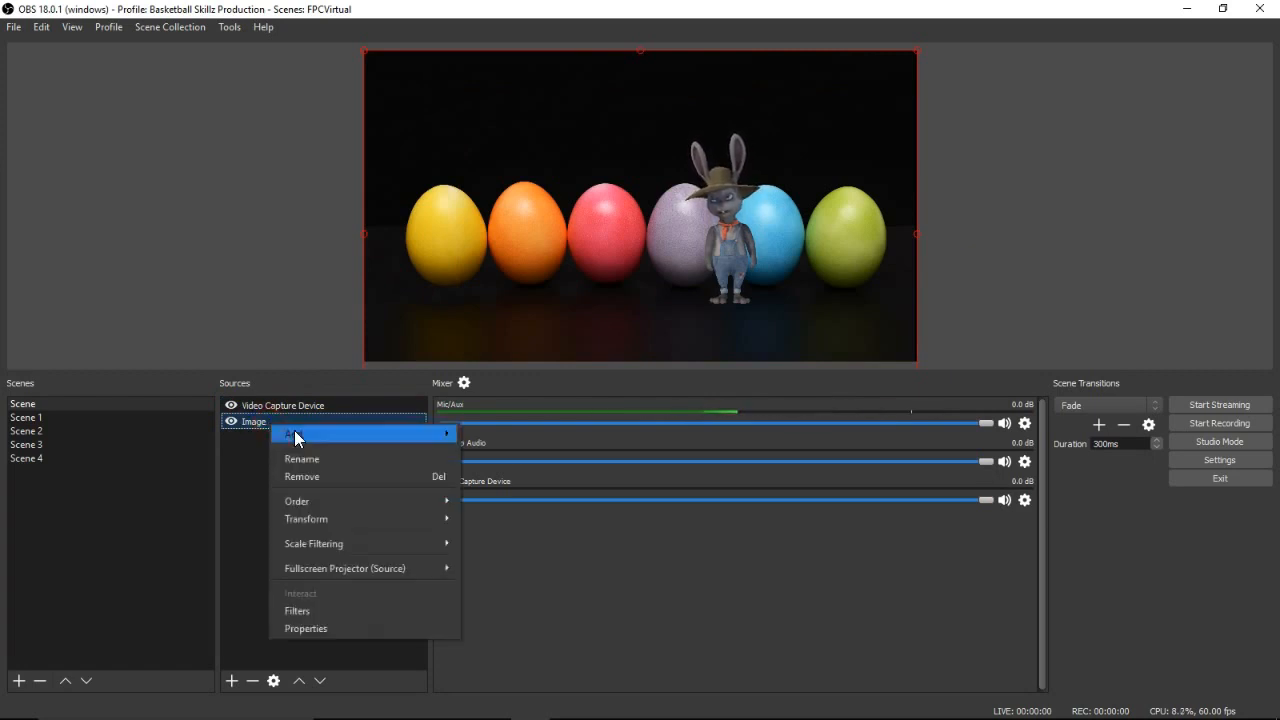
{"action": "left_click", "coordinate": [331, 609]}
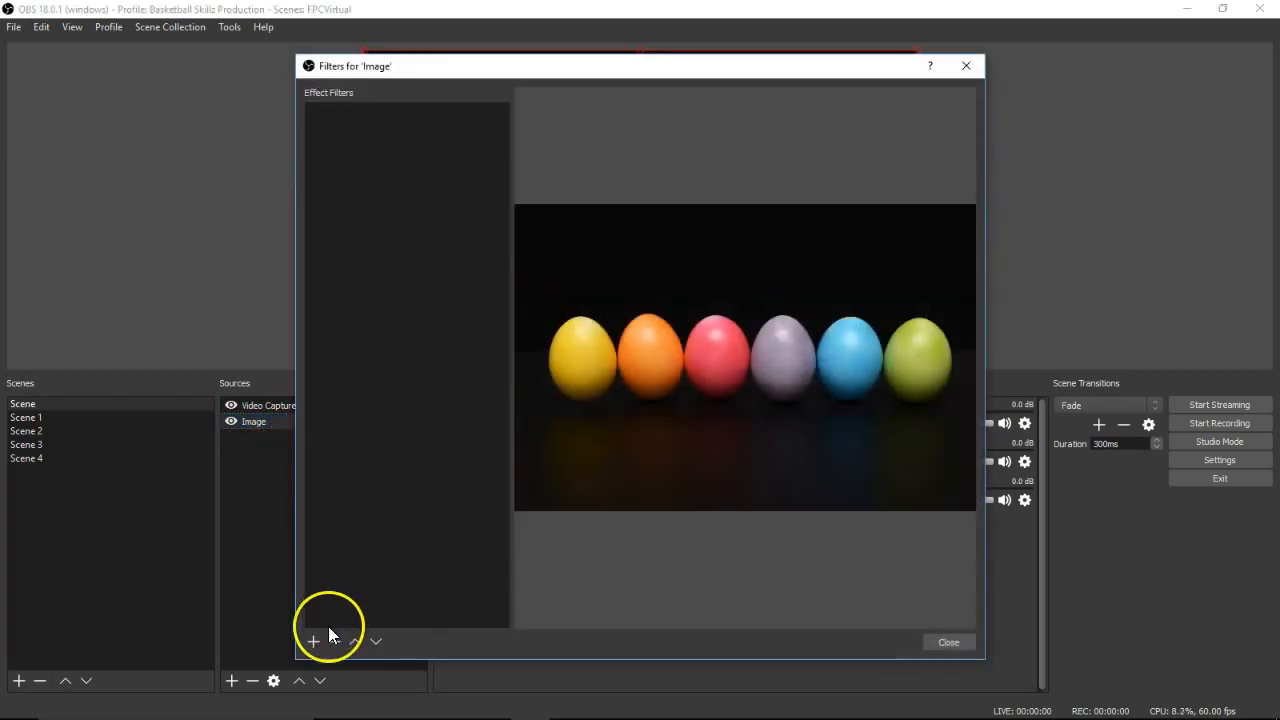
{"action": "left_click", "coordinate": [313, 640]}
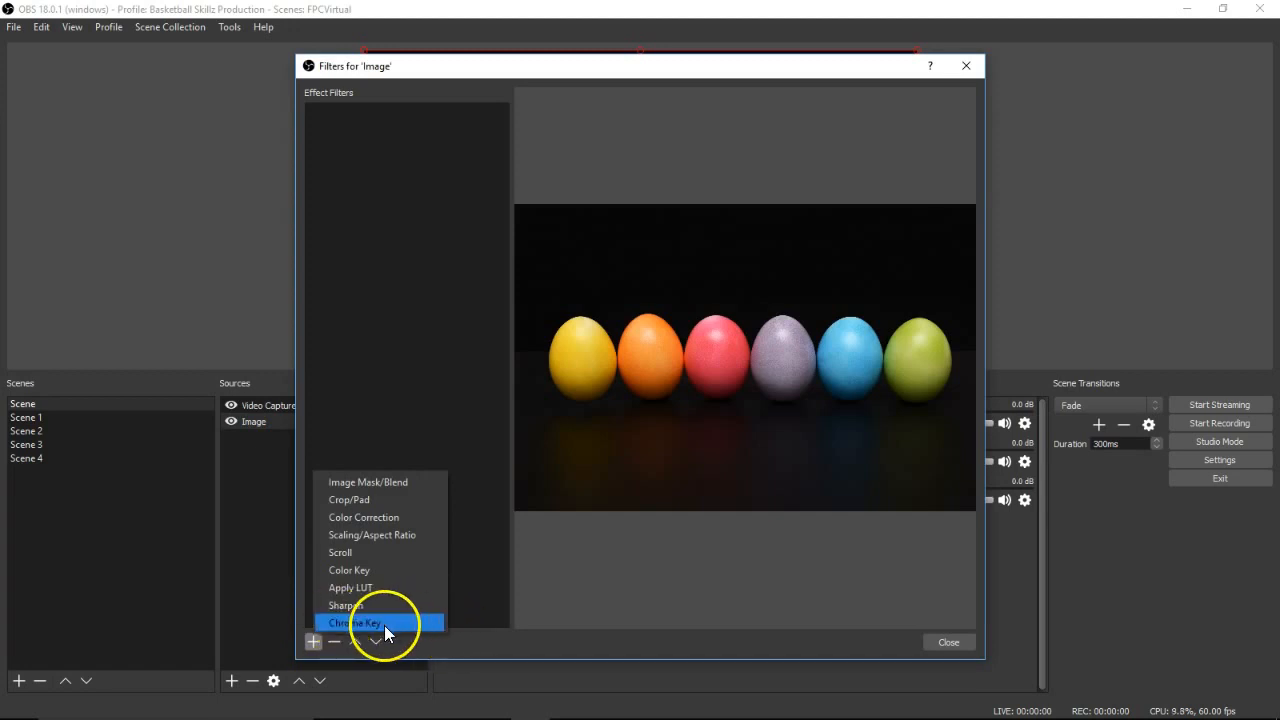
{"action": "left_click", "coordinate": [942, 641]}
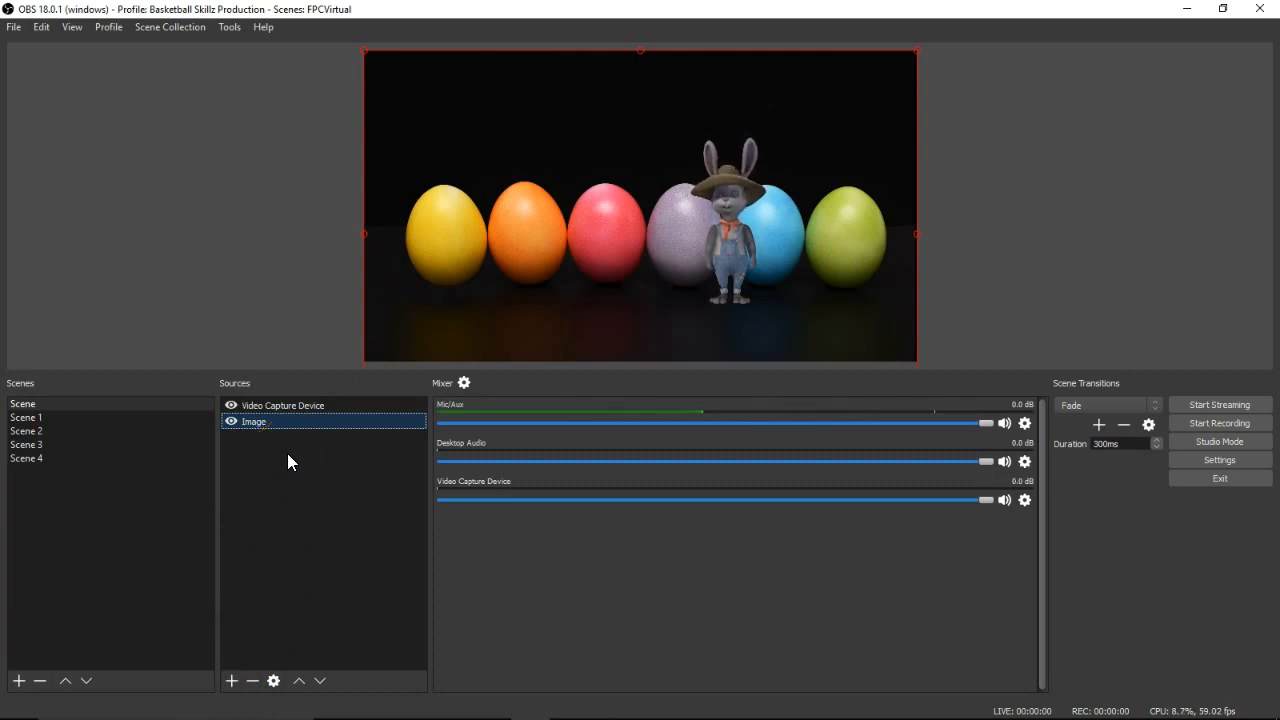
Step: Alternate the selection between the Video Capture Device and Image sources, in the source list and on the canvas, to compare their outlines
{"action": "left_click", "coordinate": [311, 405]}
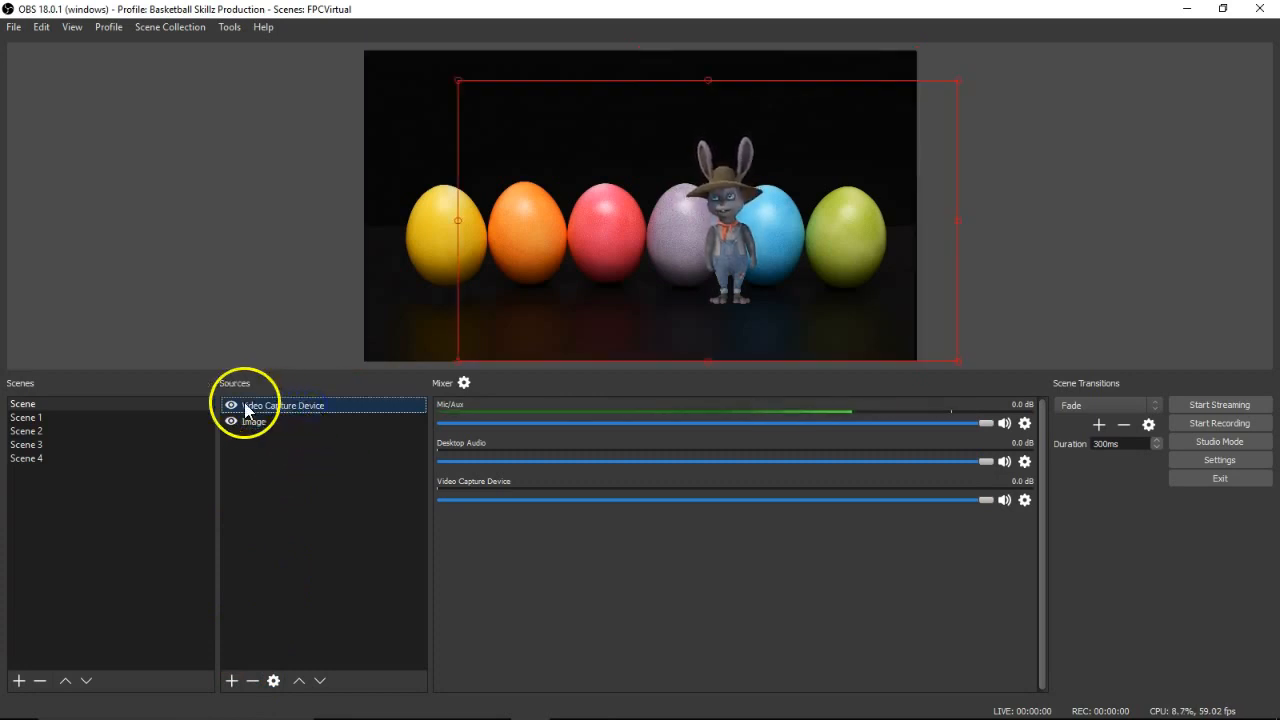
{"action": "left_click", "coordinate": [301, 426]}
{"action": "left_click", "coordinate": [312, 408]}
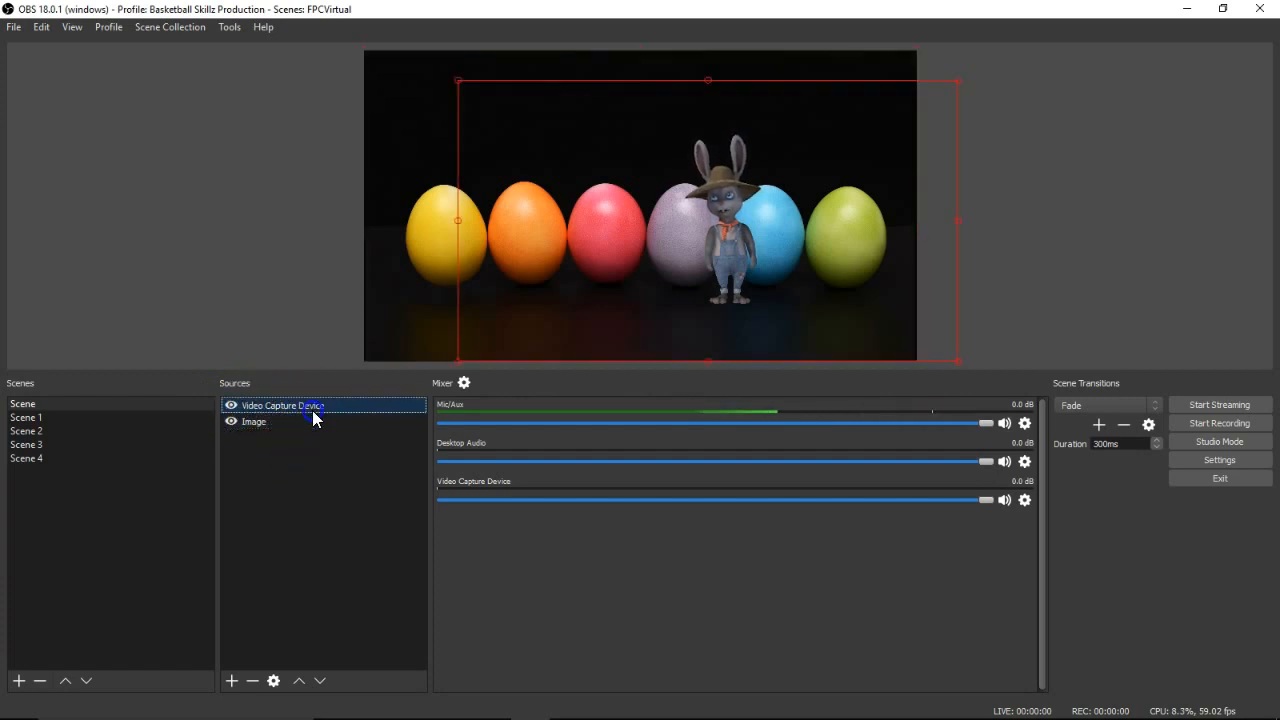
{"action": "left_click", "coordinate": [403, 289]}
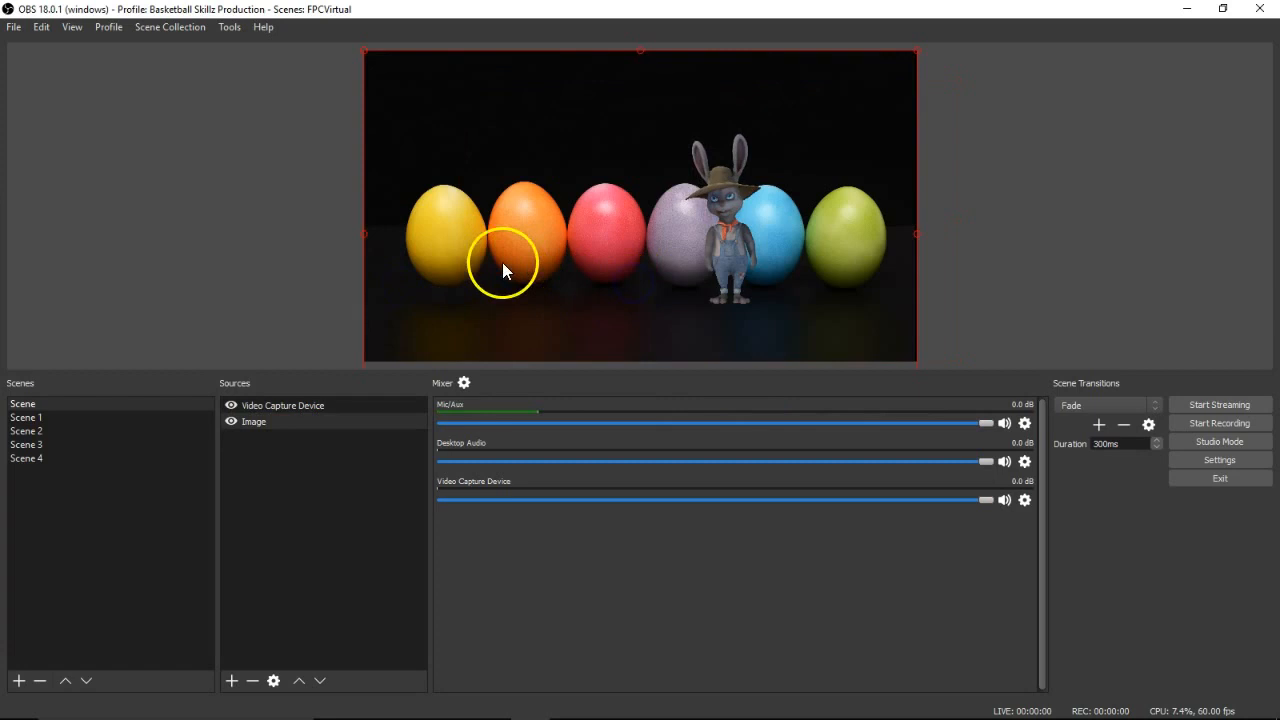
{"action": "left_click", "coordinate": [665, 231]}
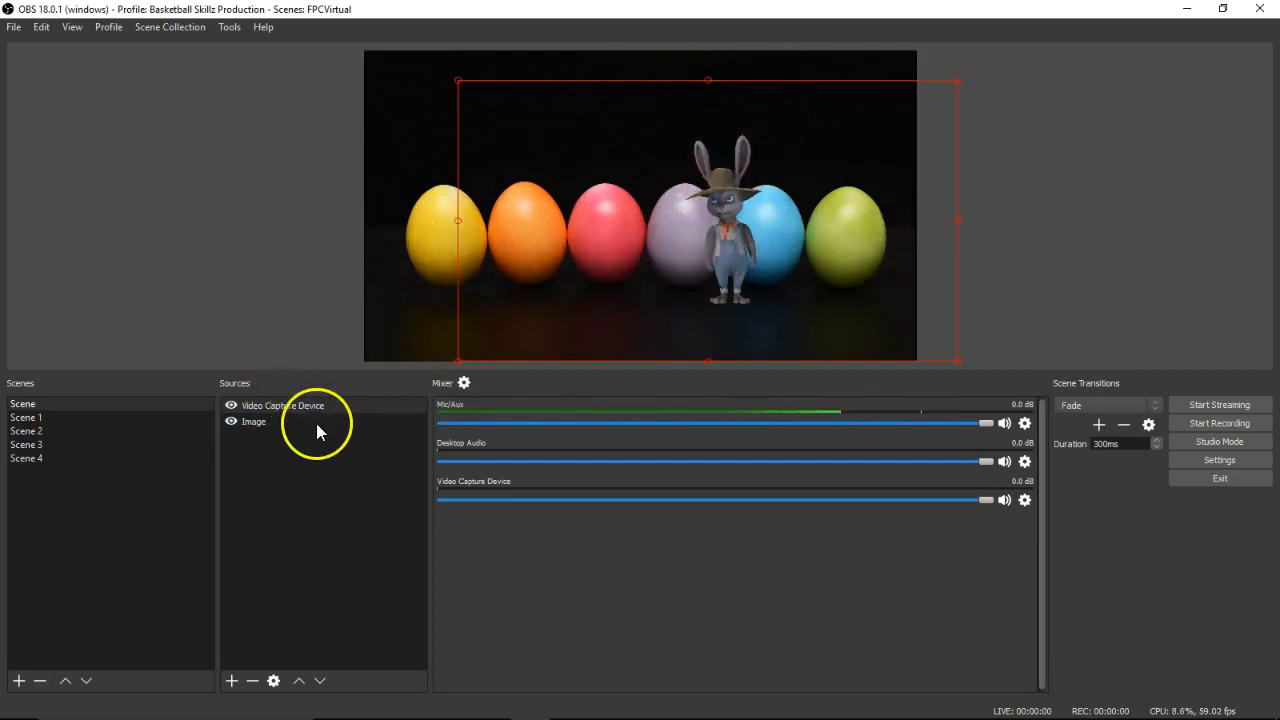
{"action": "left_click", "coordinate": [419, 262]}
{"action": "left_click", "coordinate": [714, 221]}
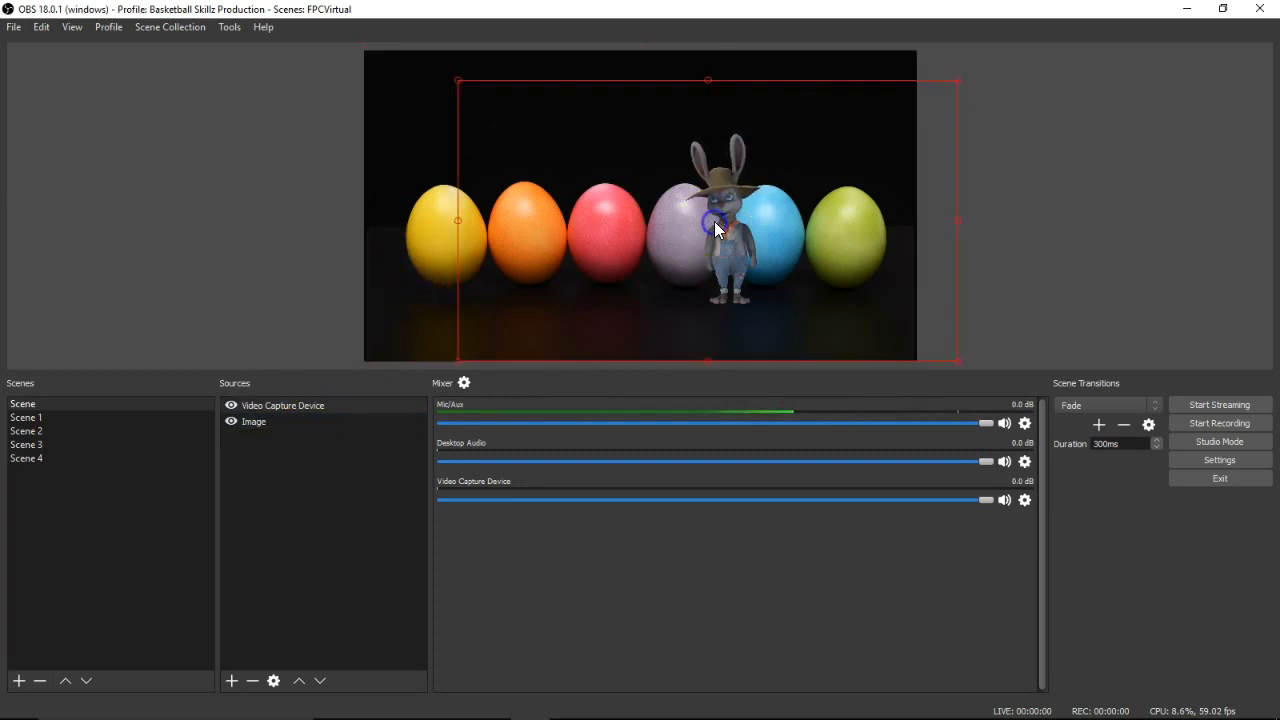
{"action": "left_click", "coordinate": [698, 221]}
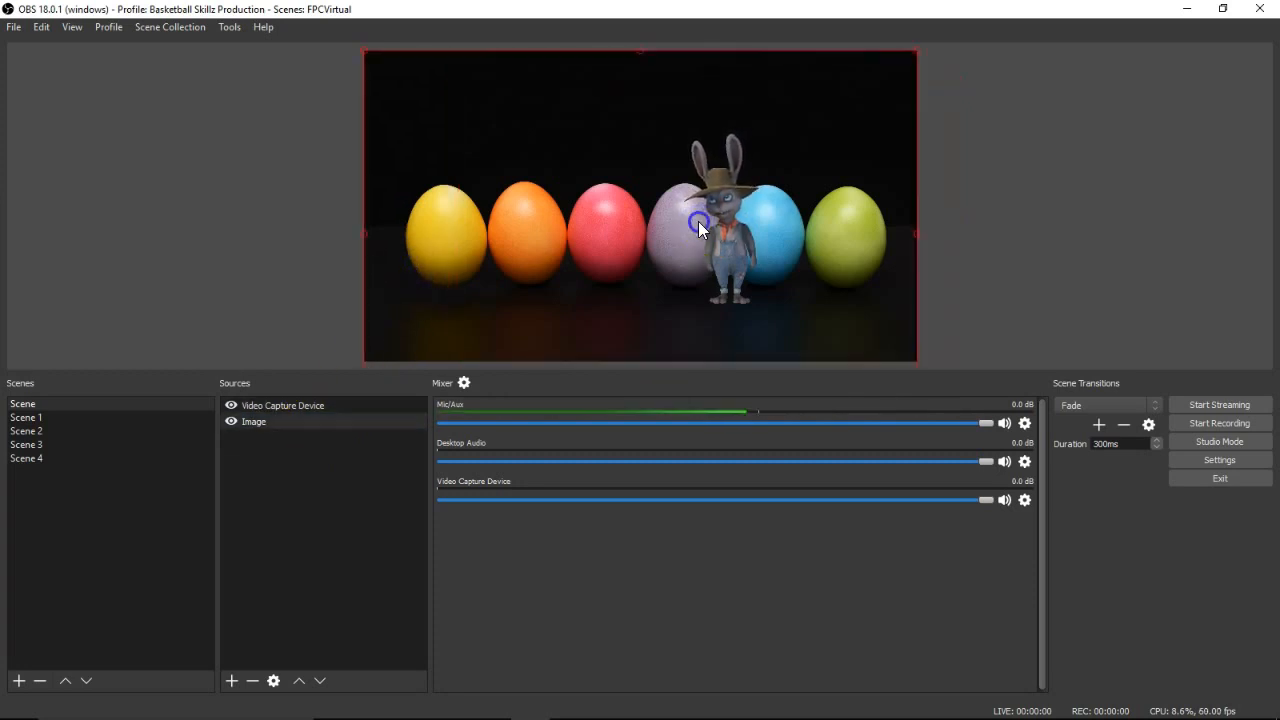
{"action": "left_click", "coordinate": [698, 221]}
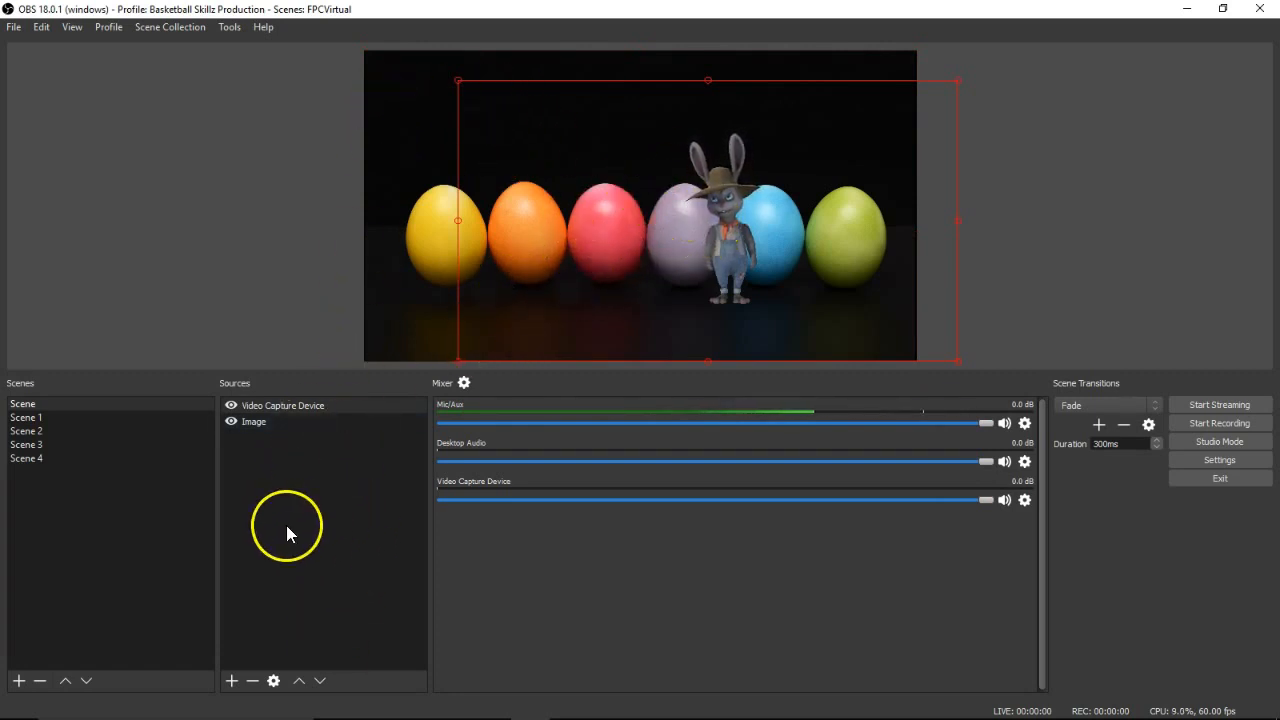
Step: Examine Scene 2's layered media, VLC and audio sources, and look at Scene 3's sources
{"action": "left_click", "coordinate": [103, 431]}
{"action": "left_click", "coordinate": [280, 469]}
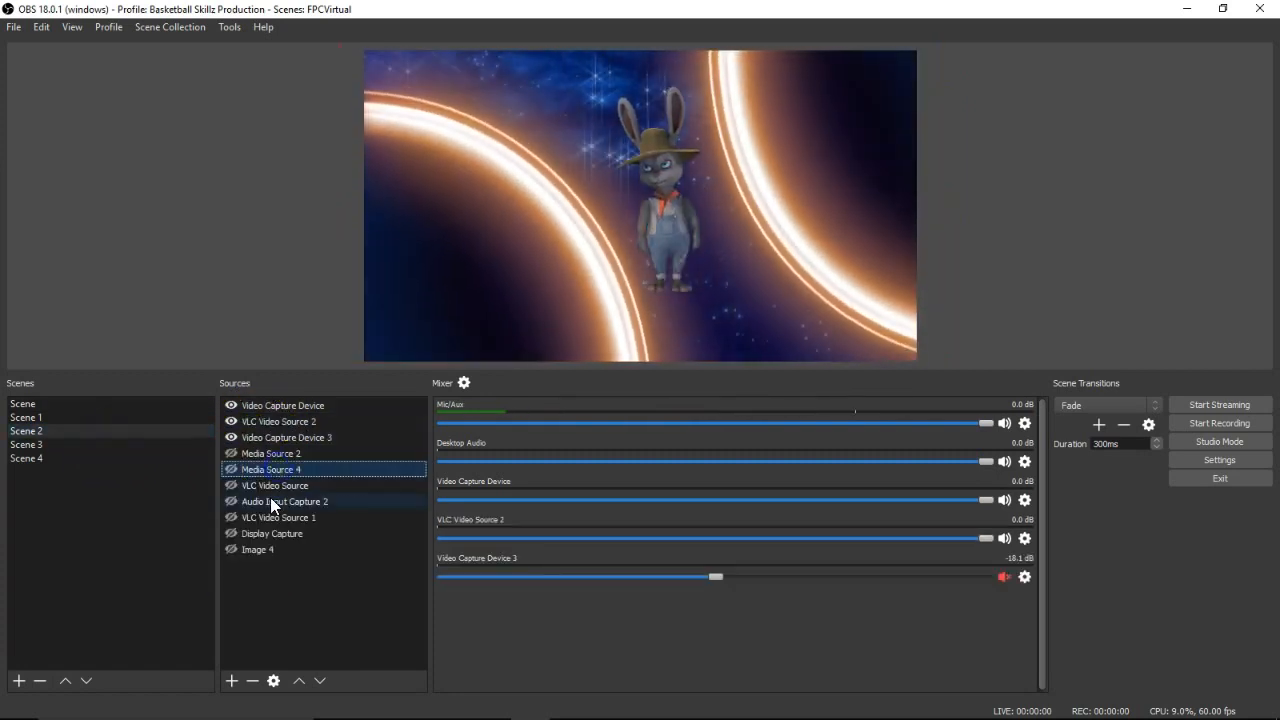
{"action": "left_click", "coordinate": [303, 452]}
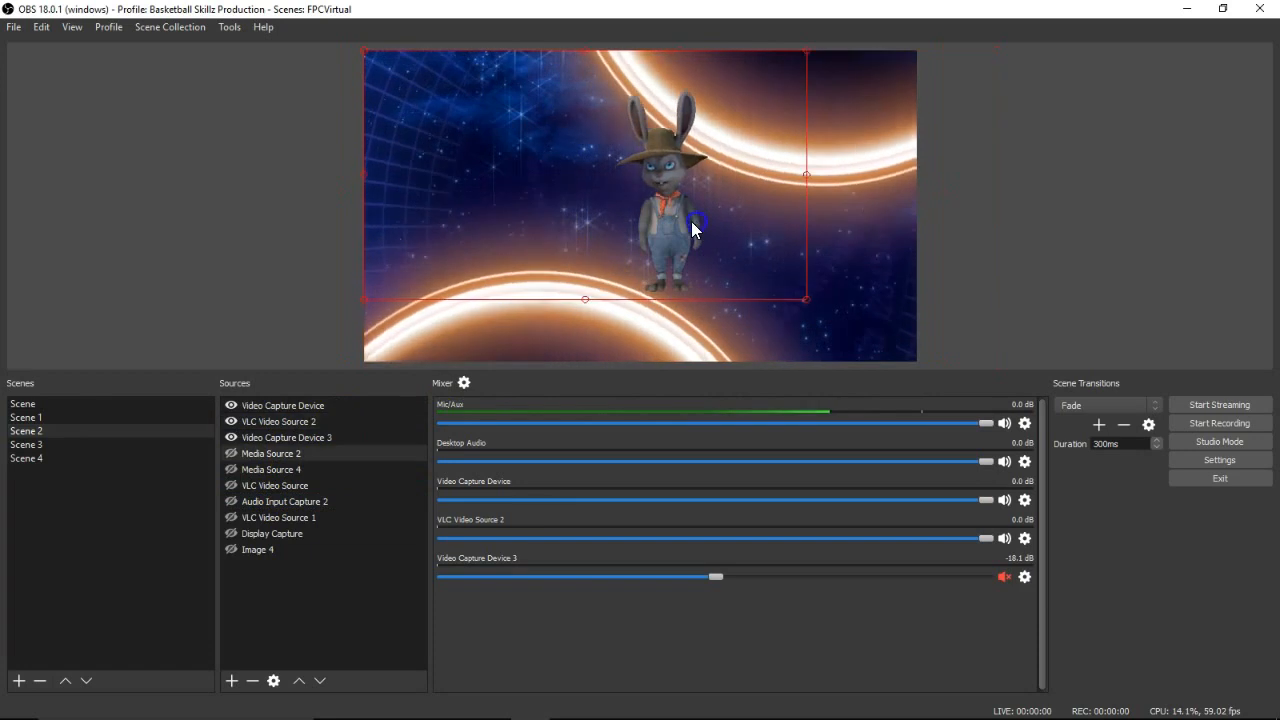
{"action": "left_click", "coordinate": [477, 223]}
{"action": "left_click", "coordinate": [275, 509]}
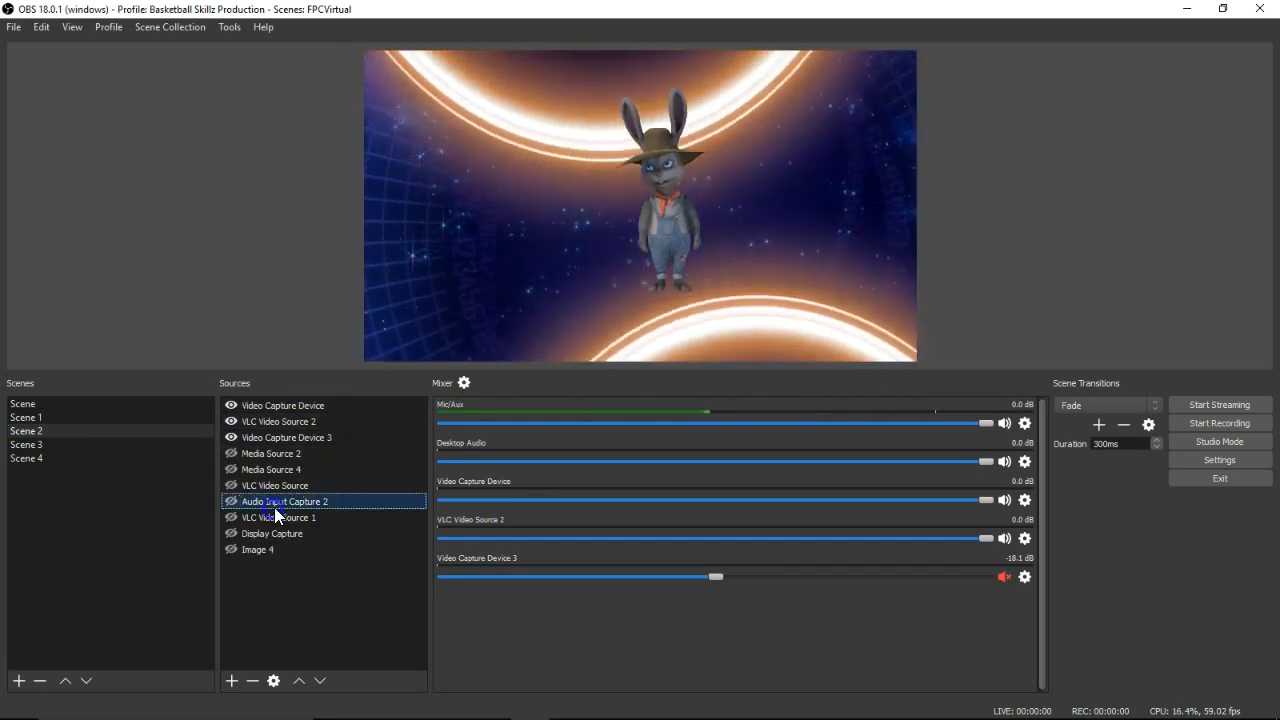
{"action": "left_click", "coordinate": [280, 517]}
{"action": "left_click", "coordinate": [290, 469]}
{"action": "left_click", "coordinate": [106, 444]}
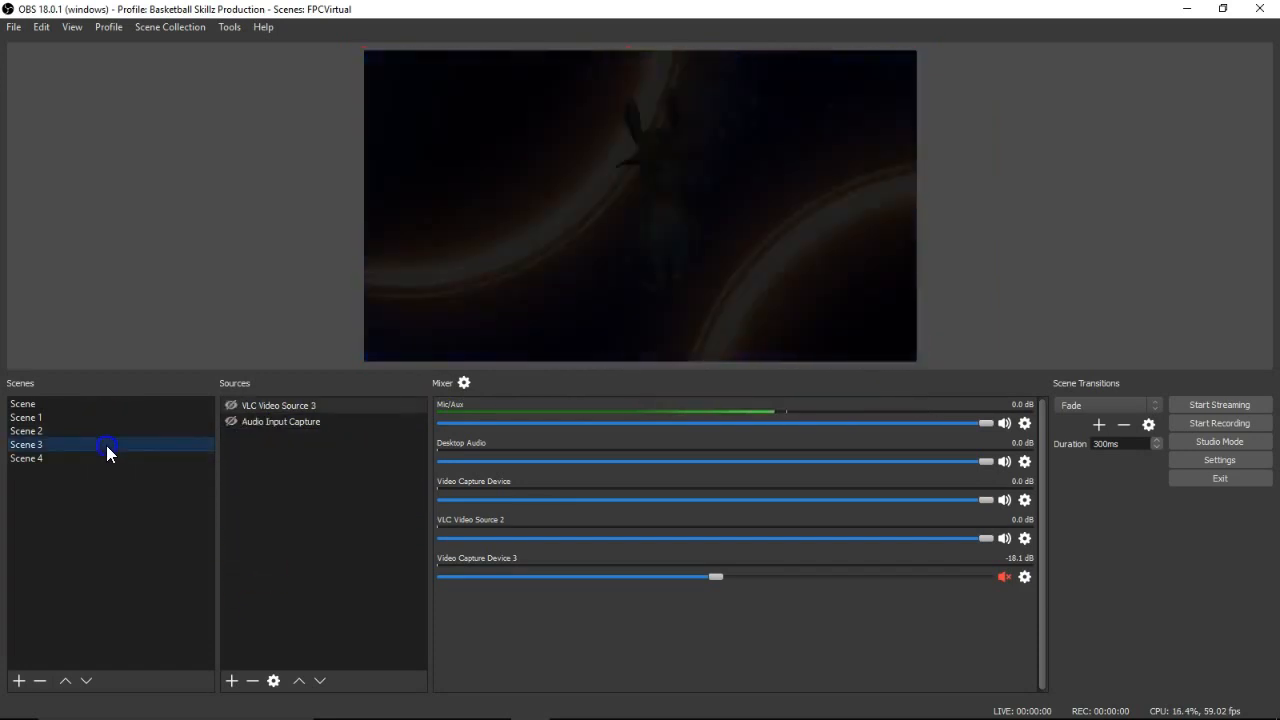
Step: In Scene, set the key color type of the Video Capture Device's Chroma Key filter to Magenta
{"action": "left_click", "coordinate": [130, 410]}
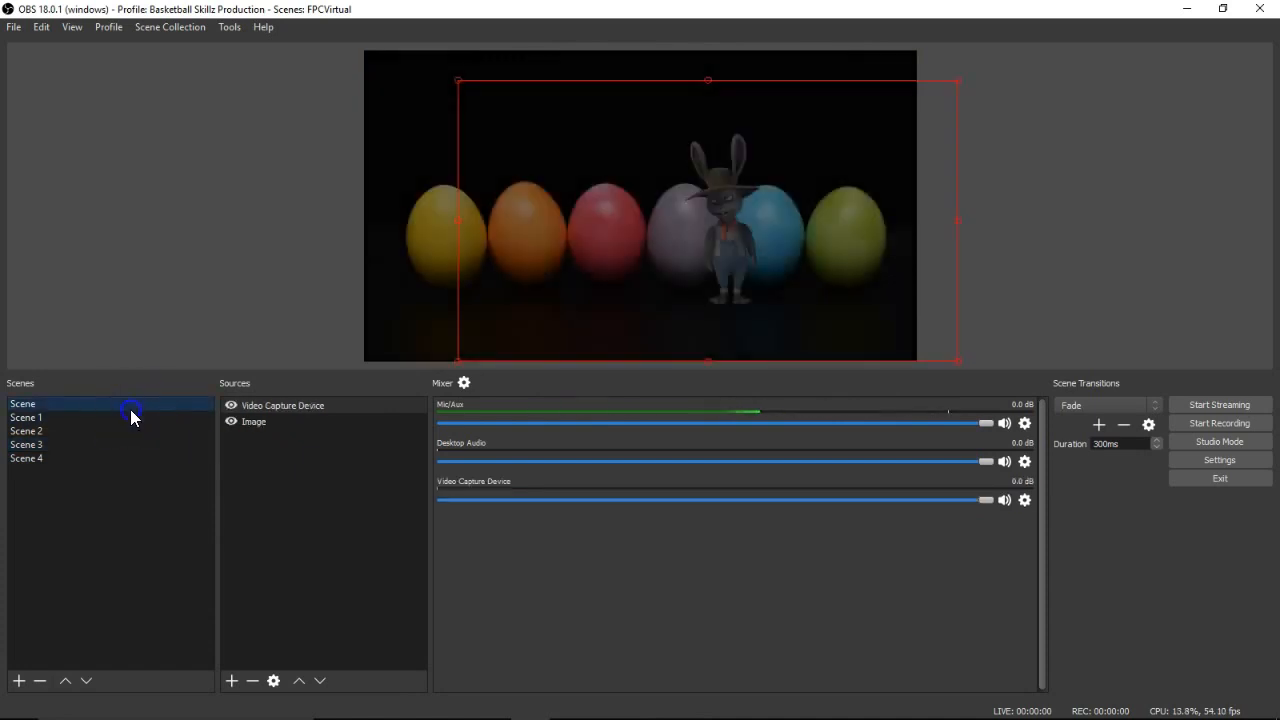
{"action": "right_click", "coordinate": [346, 405]}
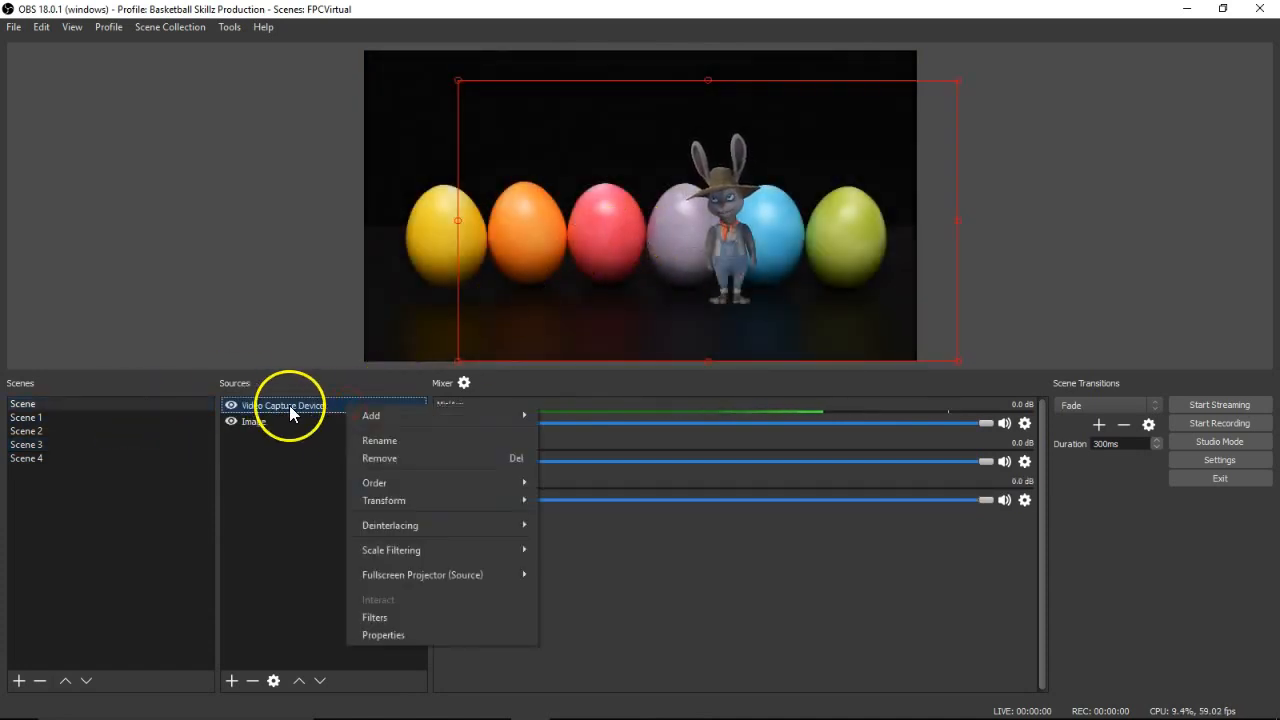
{"action": "left_click", "coordinate": [393, 618]}
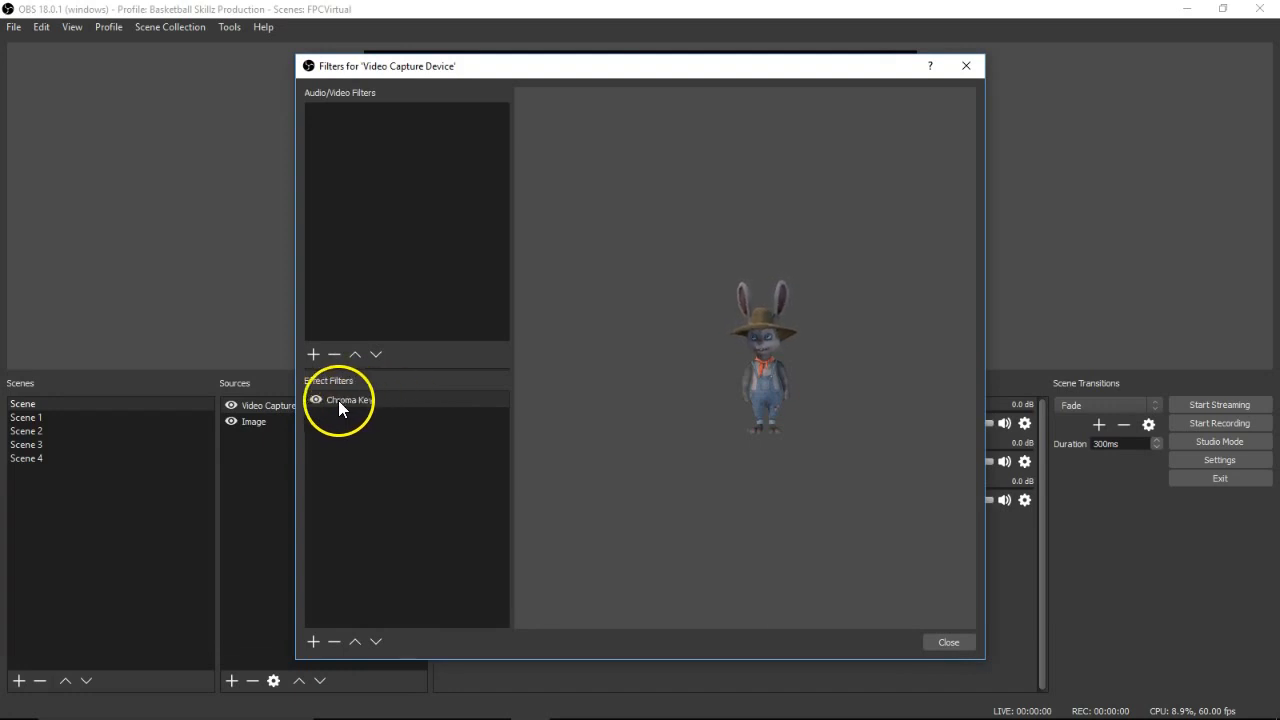
{"action": "left_click", "coordinate": [417, 402]}
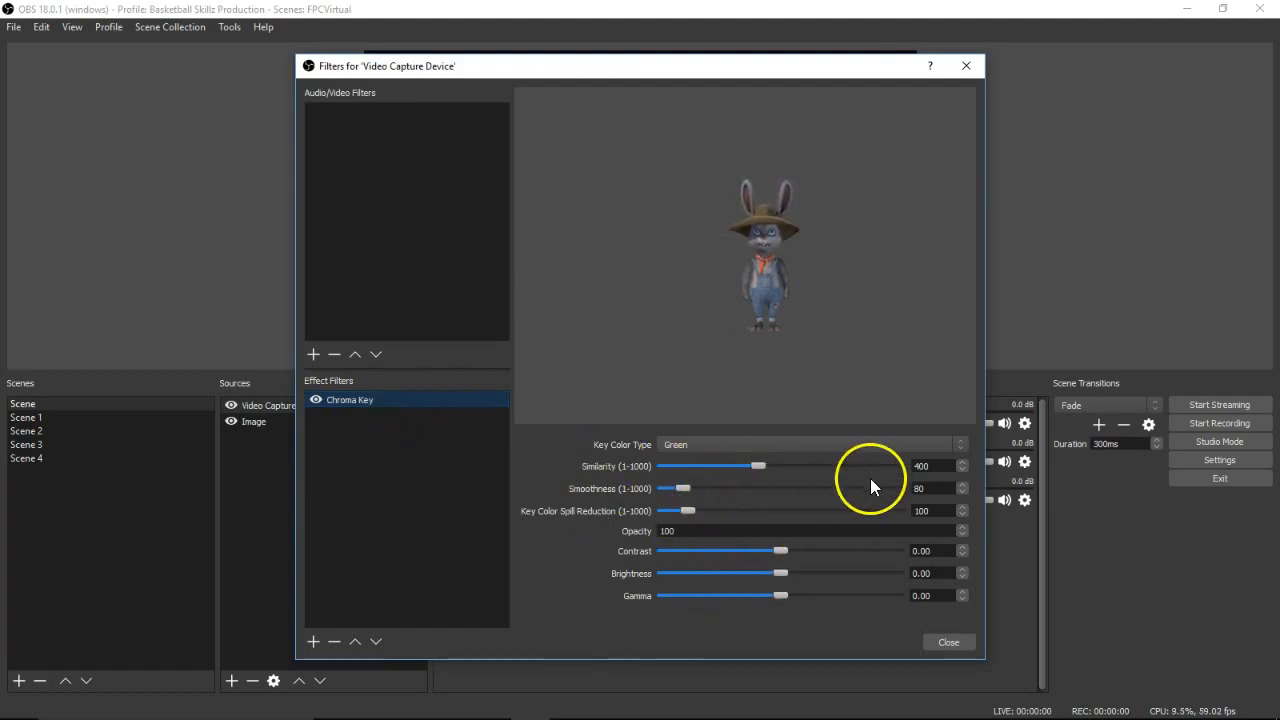
{"action": "left_click", "coordinate": [961, 441]}
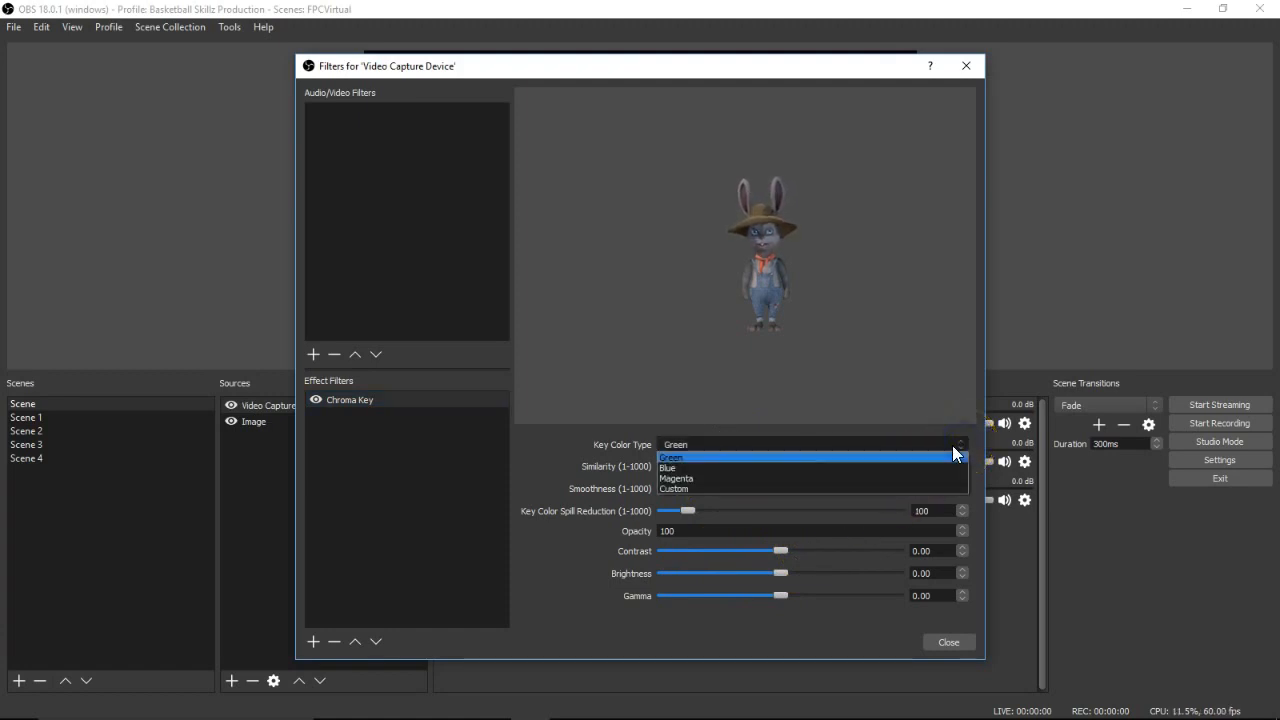
{"action": "left_click", "coordinate": [806, 480]}
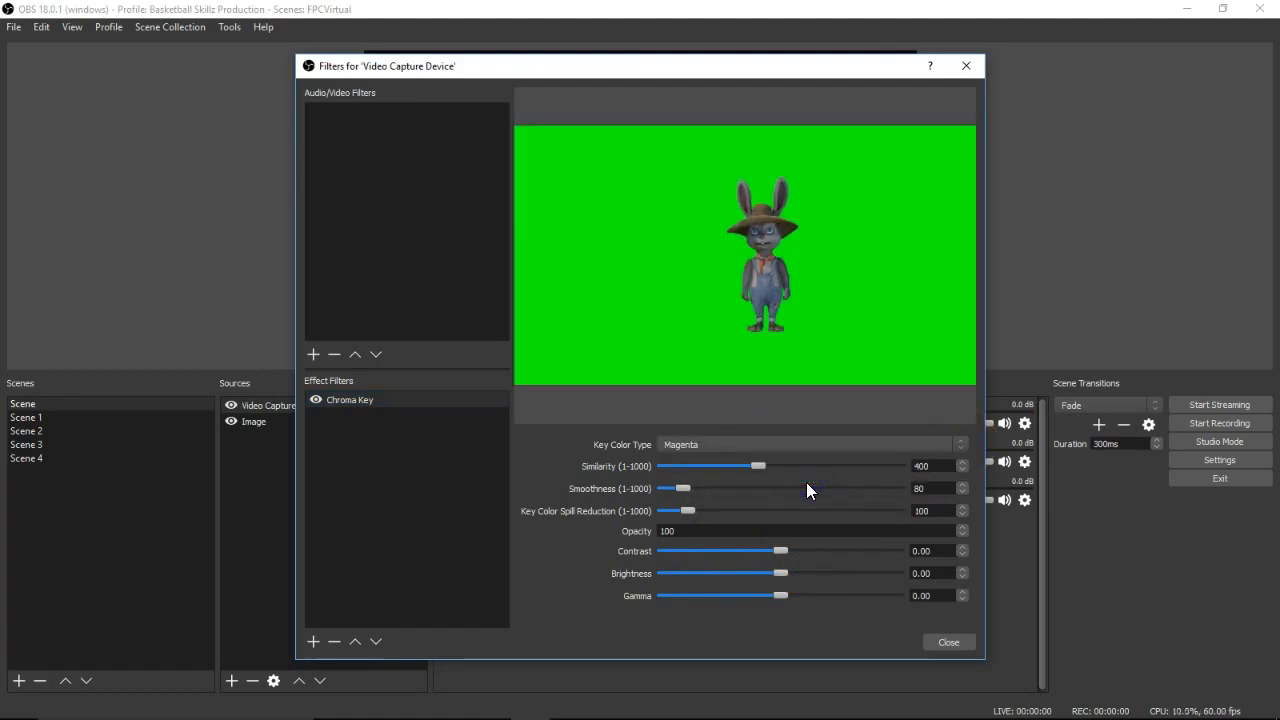
{"action": "left_click", "coordinate": [673, 242]}
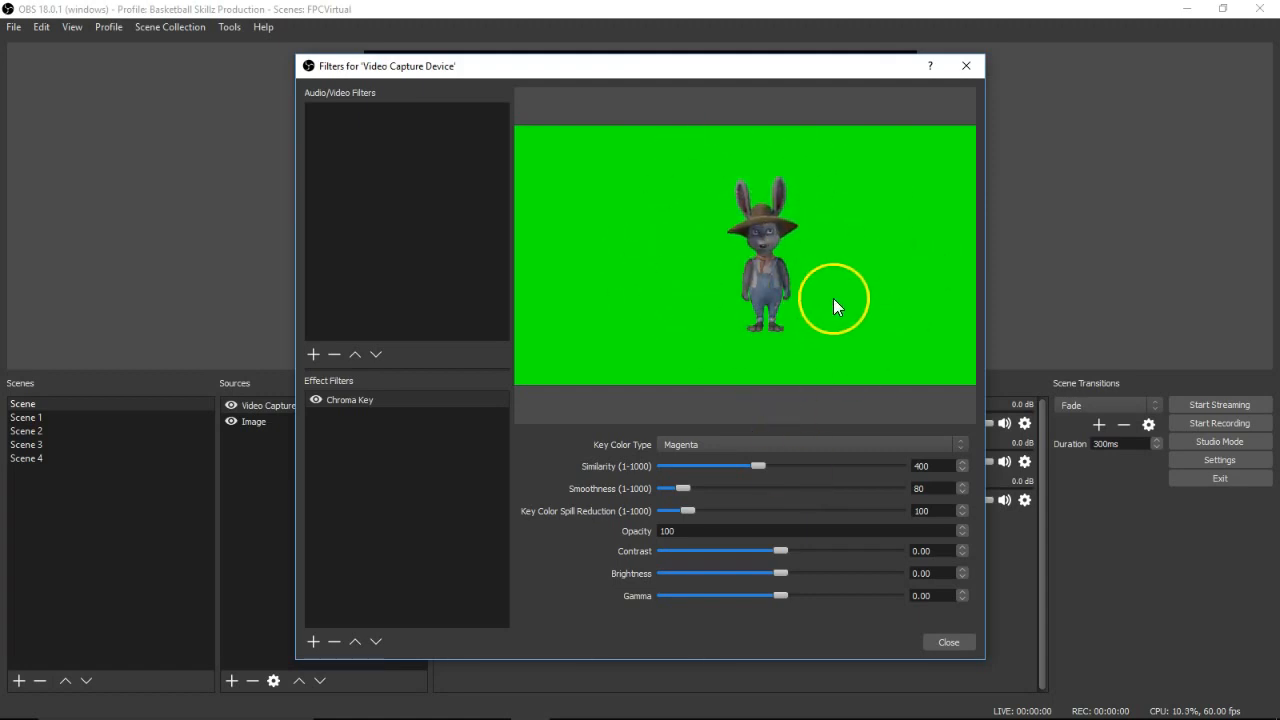
Step: Switch to FaceRig, check the Background green screen environment in its gallery, and return to OBS
{"action": "mouse_move", "coordinate": [855, 714]}
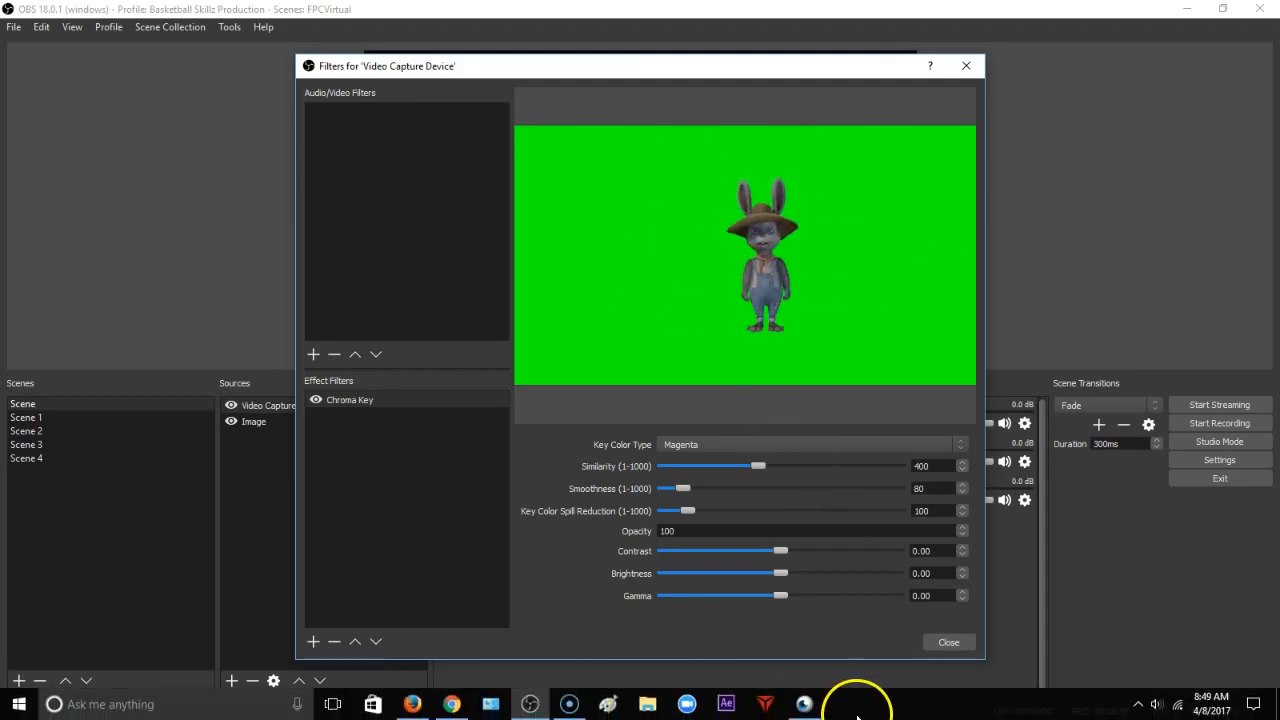
{"action": "left_click", "coordinate": [806, 712]}
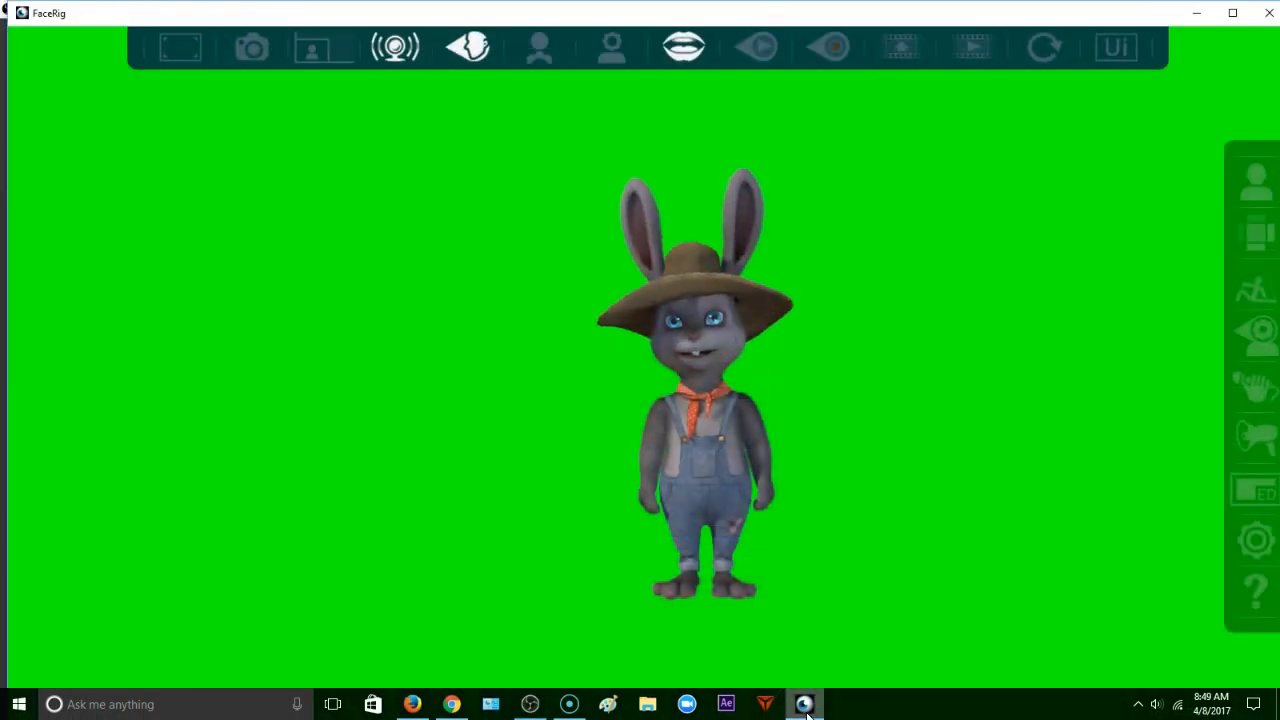
{"action": "left_click", "coordinate": [714, 323]}
{"action": "left_click", "coordinate": [1250, 230]}
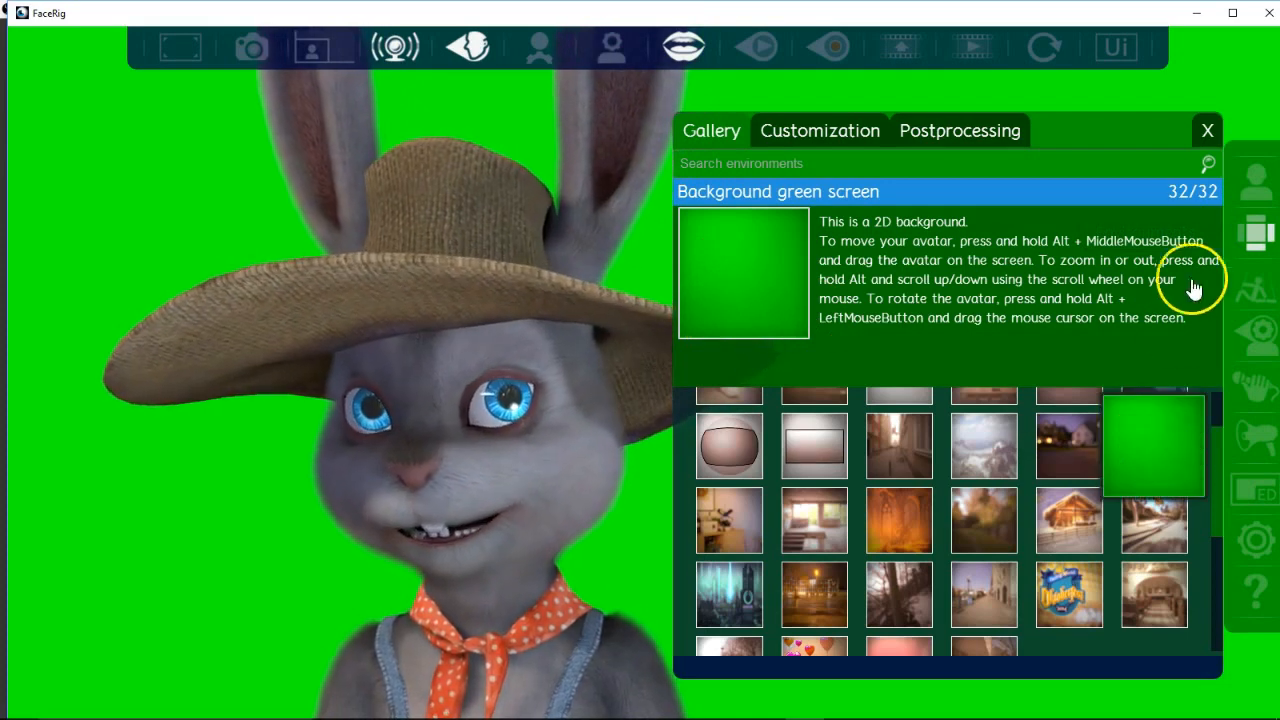
{"action": "left_click", "coordinate": [1196, 13]}
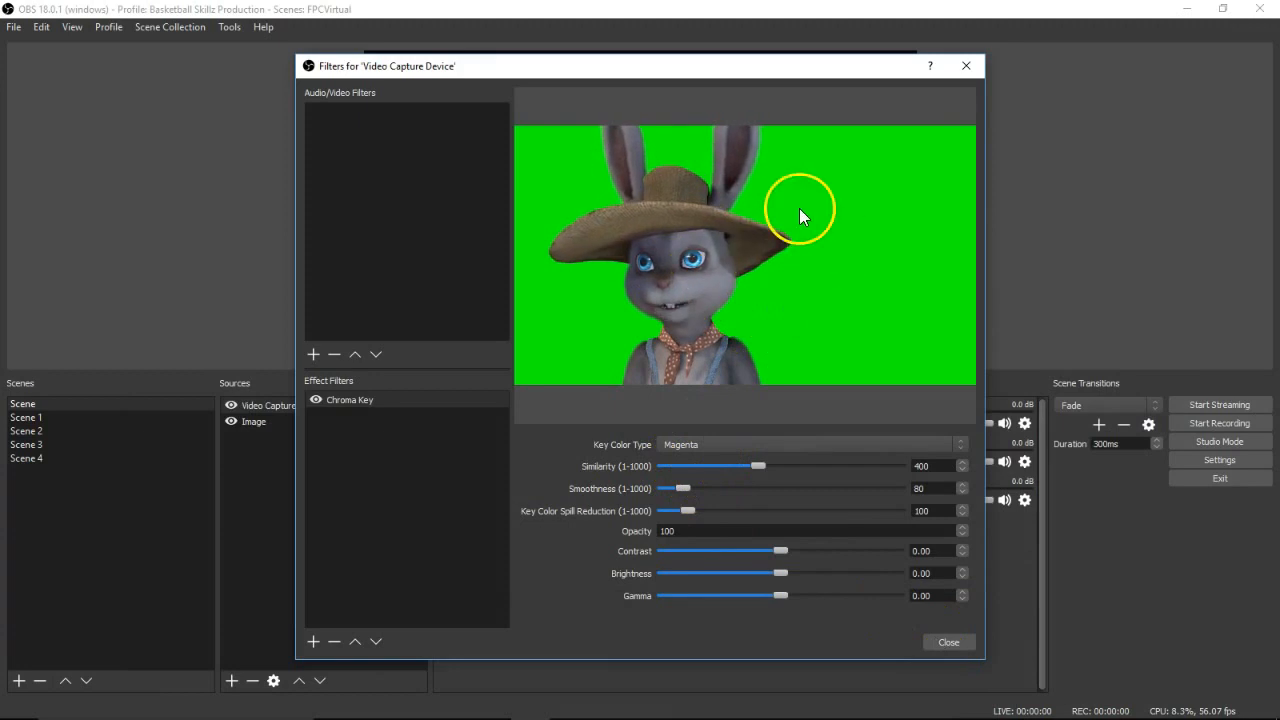
Step: Try the Blue and Custom key color types on the Chroma Key filter, set it back to Magenta and close the filters
{"action": "left_click", "coordinate": [710, 446]}
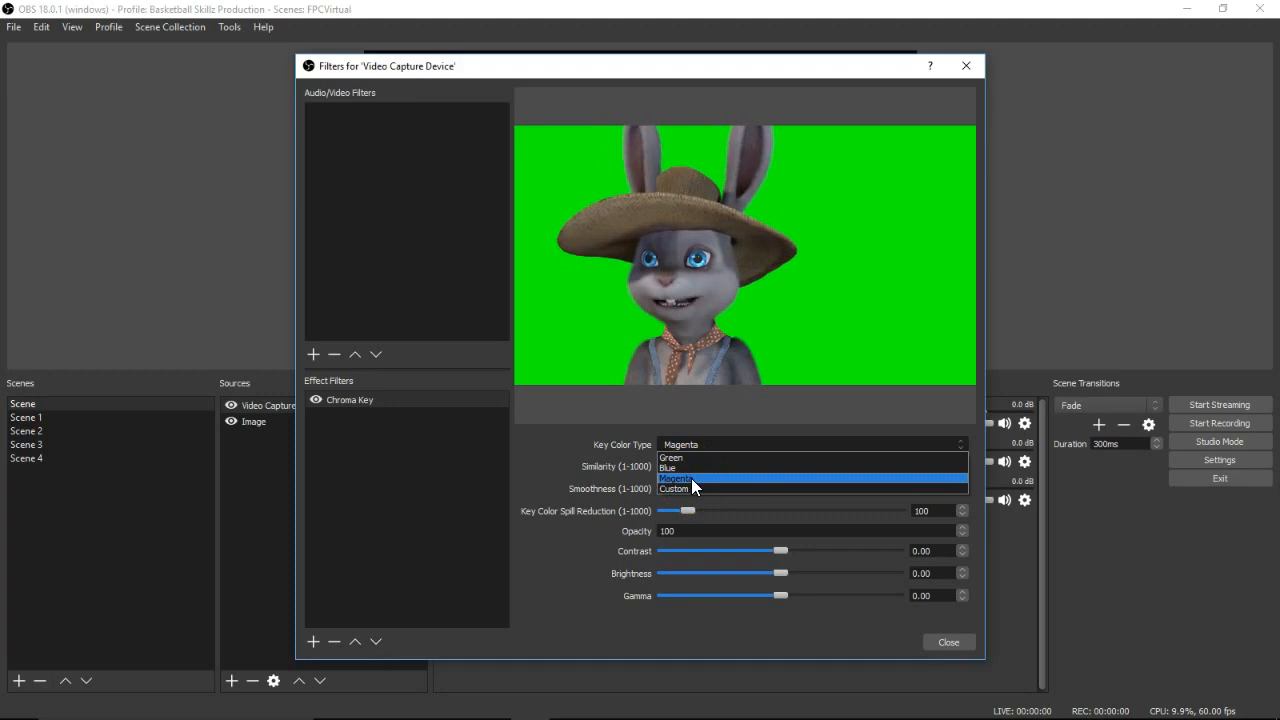
{"action": "left_click", "coordinate": [675, 467]}
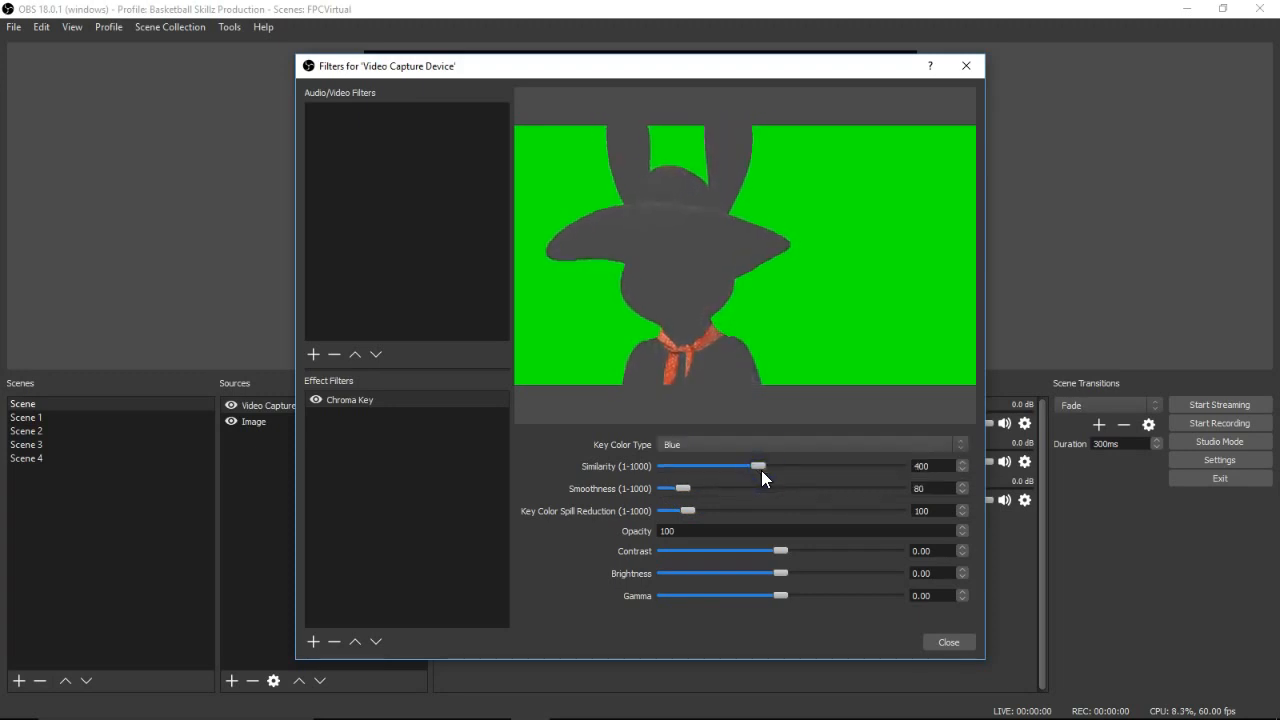
{"action": "left_click", "coordinate": [794, 445]}
{"action": "left_click", "coordinate": [787, 487]}
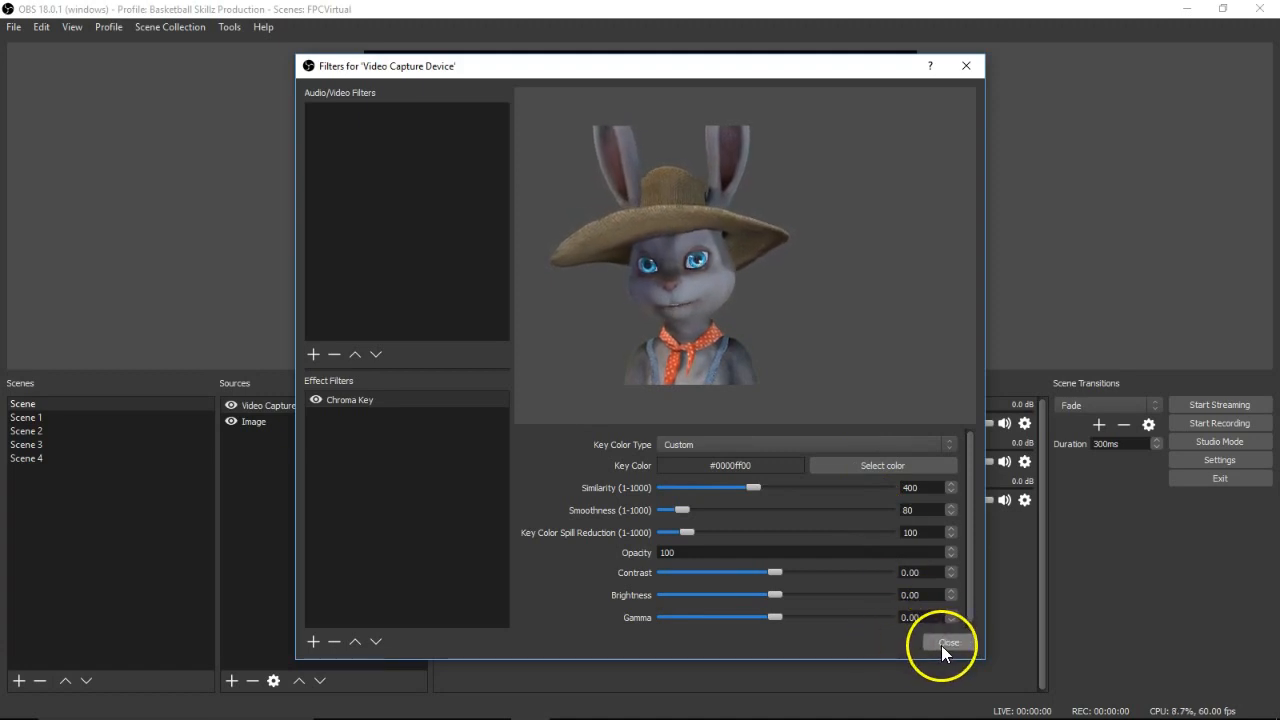
{"action": "left_click", "coordinate": [818, 443]}
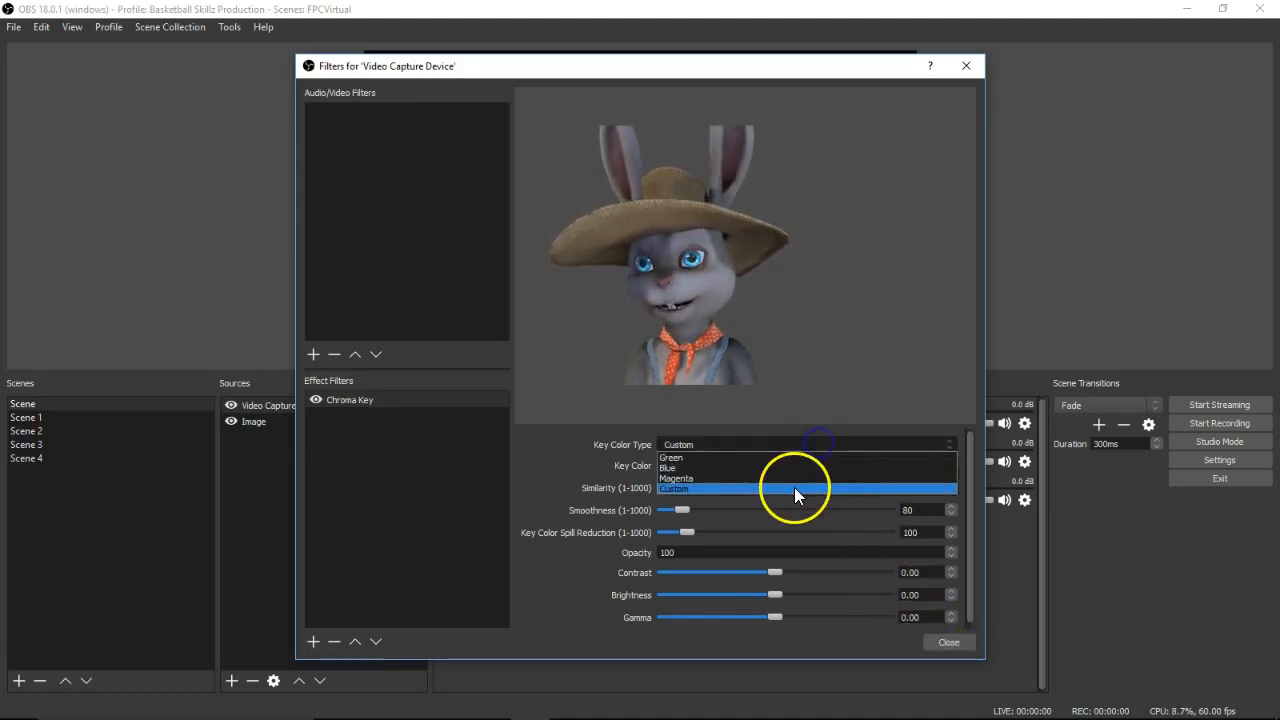
{"action": "left_click", "coordinate": [797, 478]}
{"action": "left_click", "coordinate": [949, 642]}
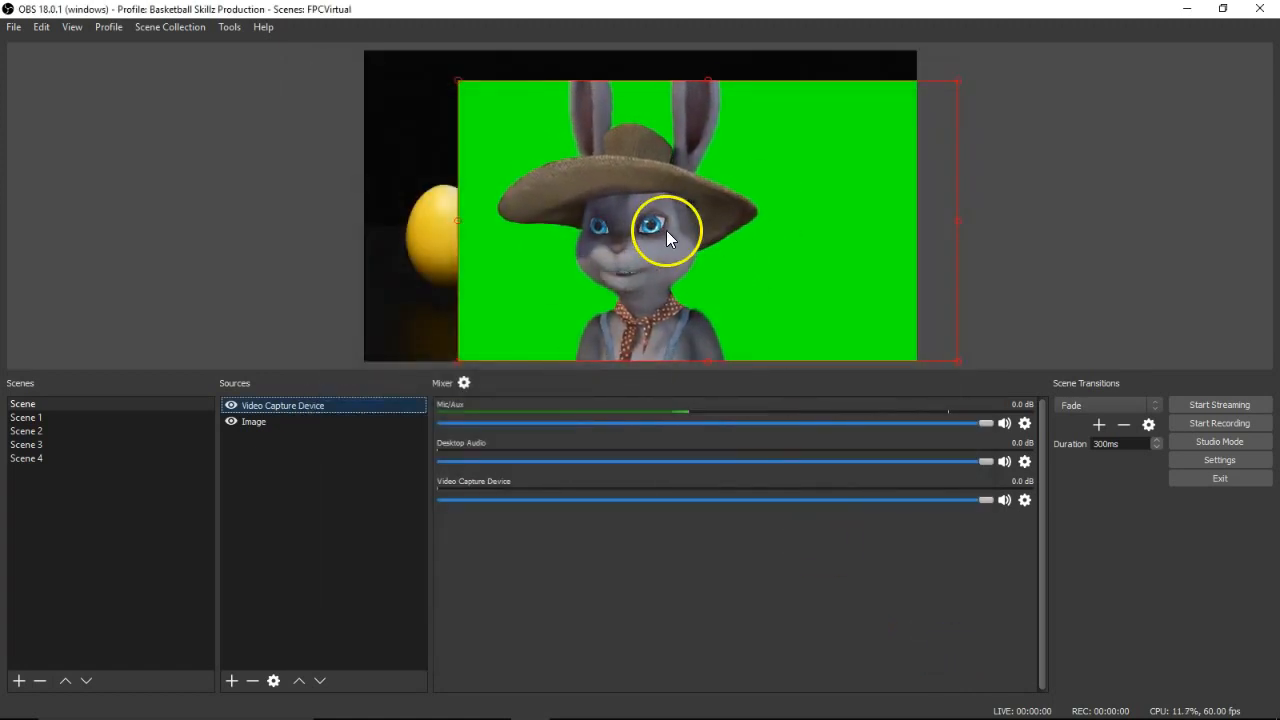
Step: Switch to FaceRig, close the environment gallery to show the full-body rabbit, and return to OBS
{"action": "mouse_move", "coordinate": [958, 705]}
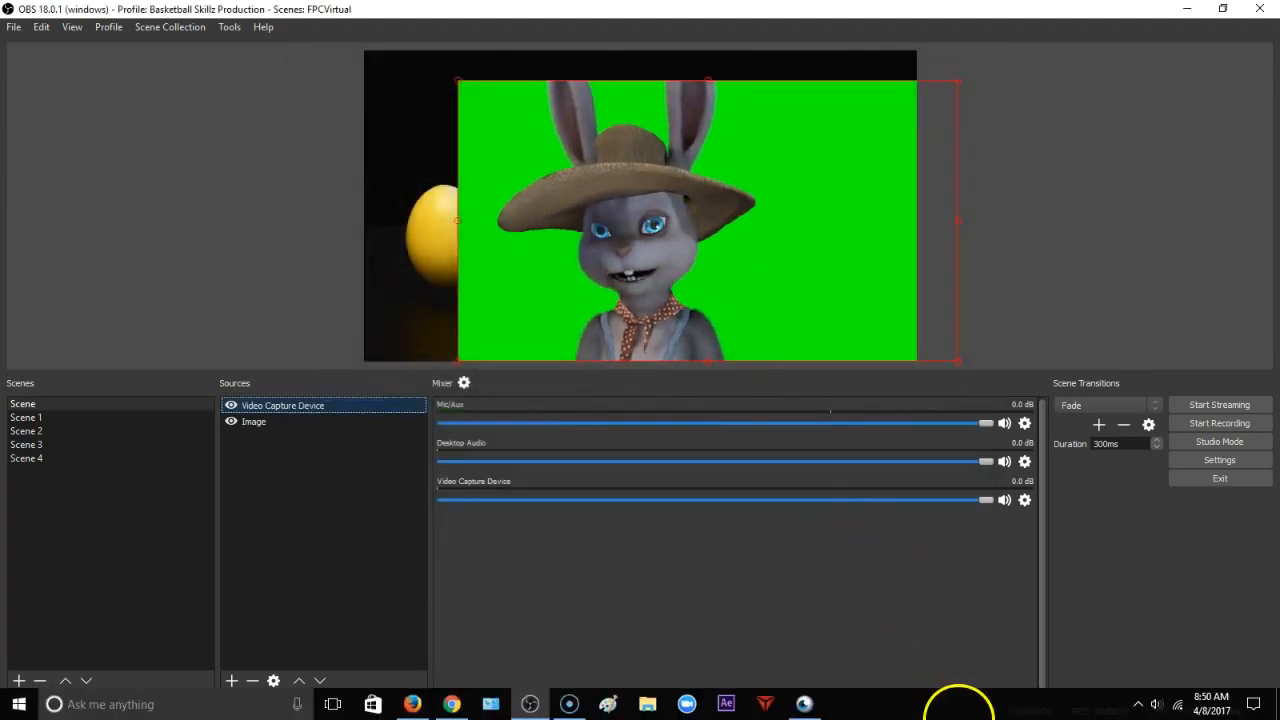
{"action": "left_click", "coordinate": [806, 703]}
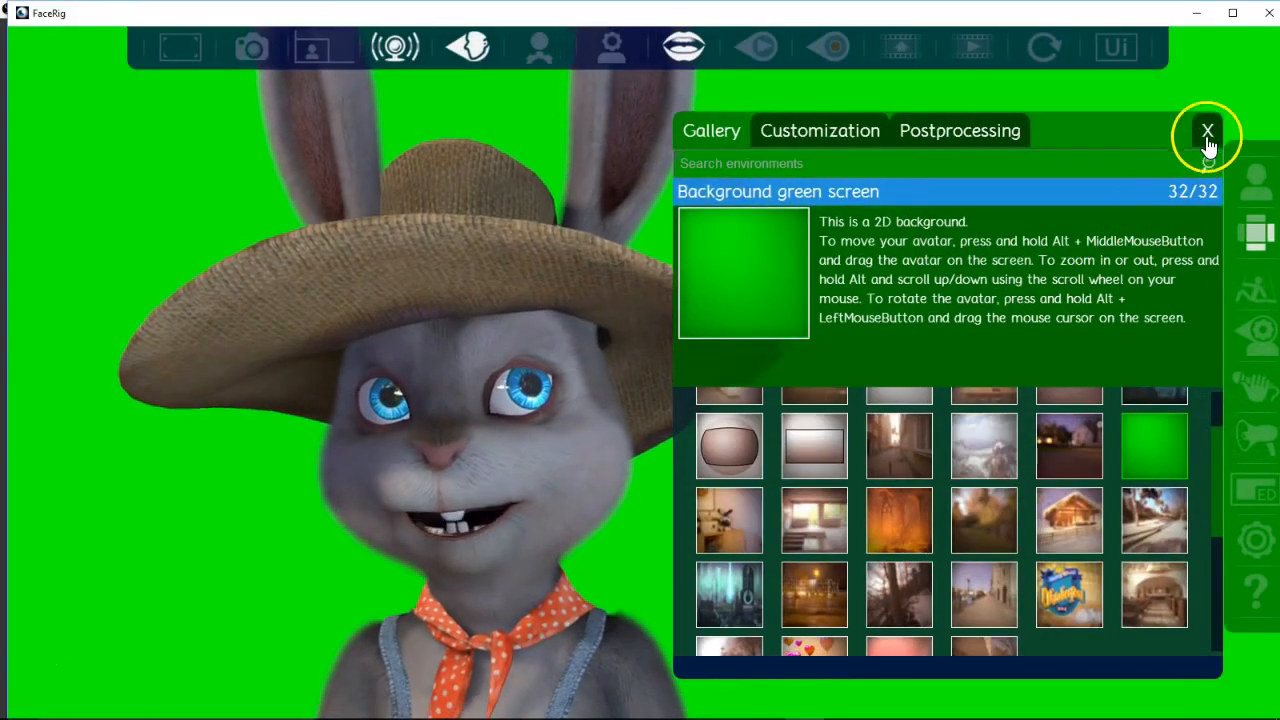
{"action": "left_click", "coordinate": [1207, 133]}
{"action": "left_click", "coordinate": [1196, 13]}
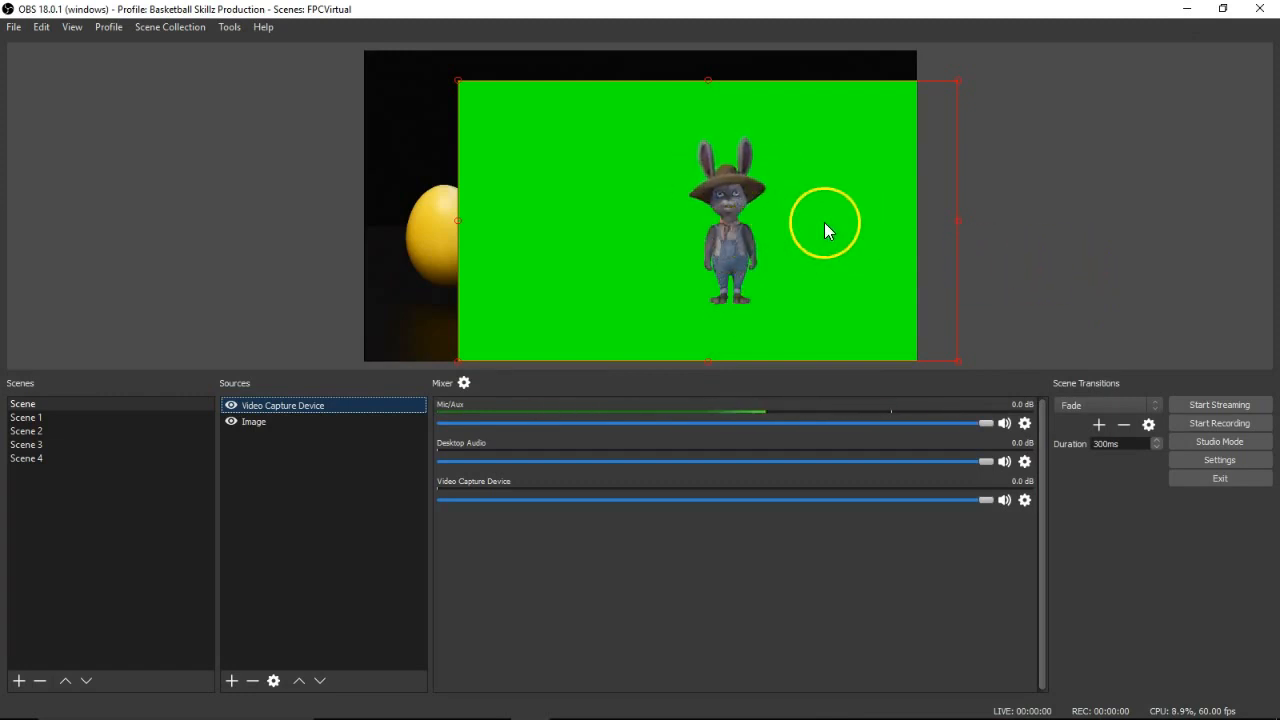
Step: Remove the Chroma Key filter from the Video Capture Device source and close its filters
{"action": "right_click", "coordinate": [306, 406]}
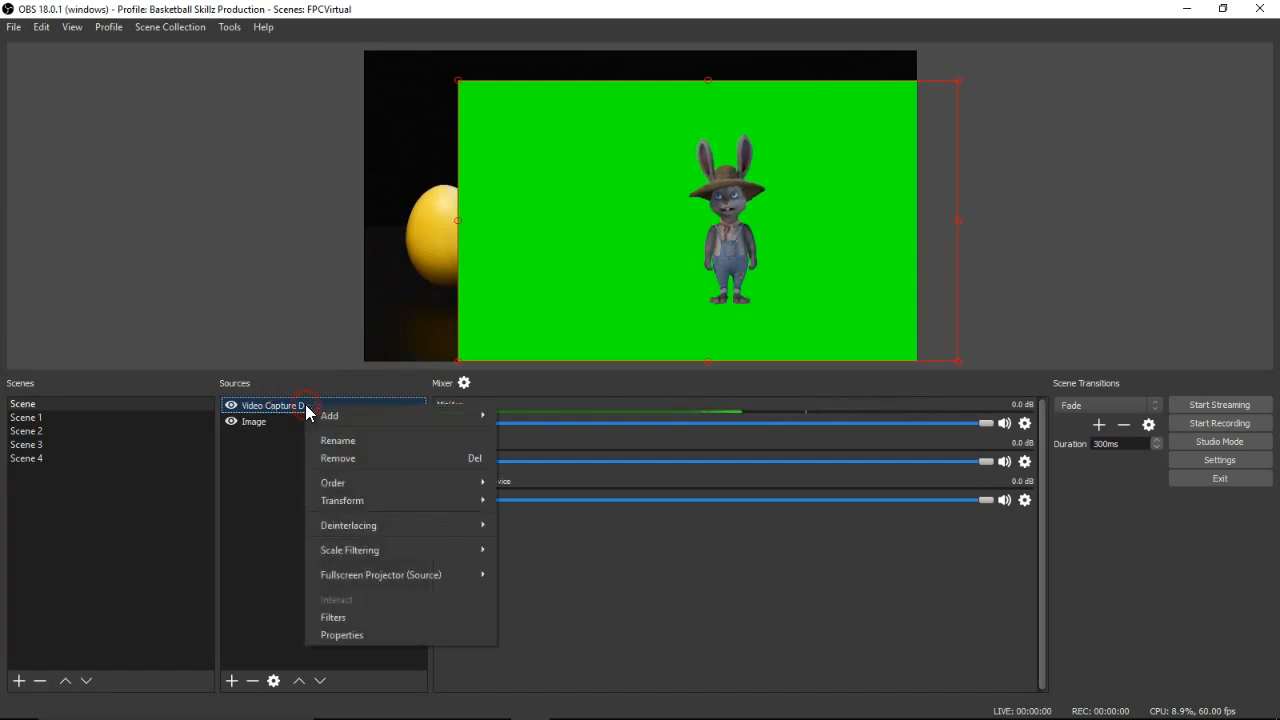
{"action": "left_click", "coordinate": [393, 617]}
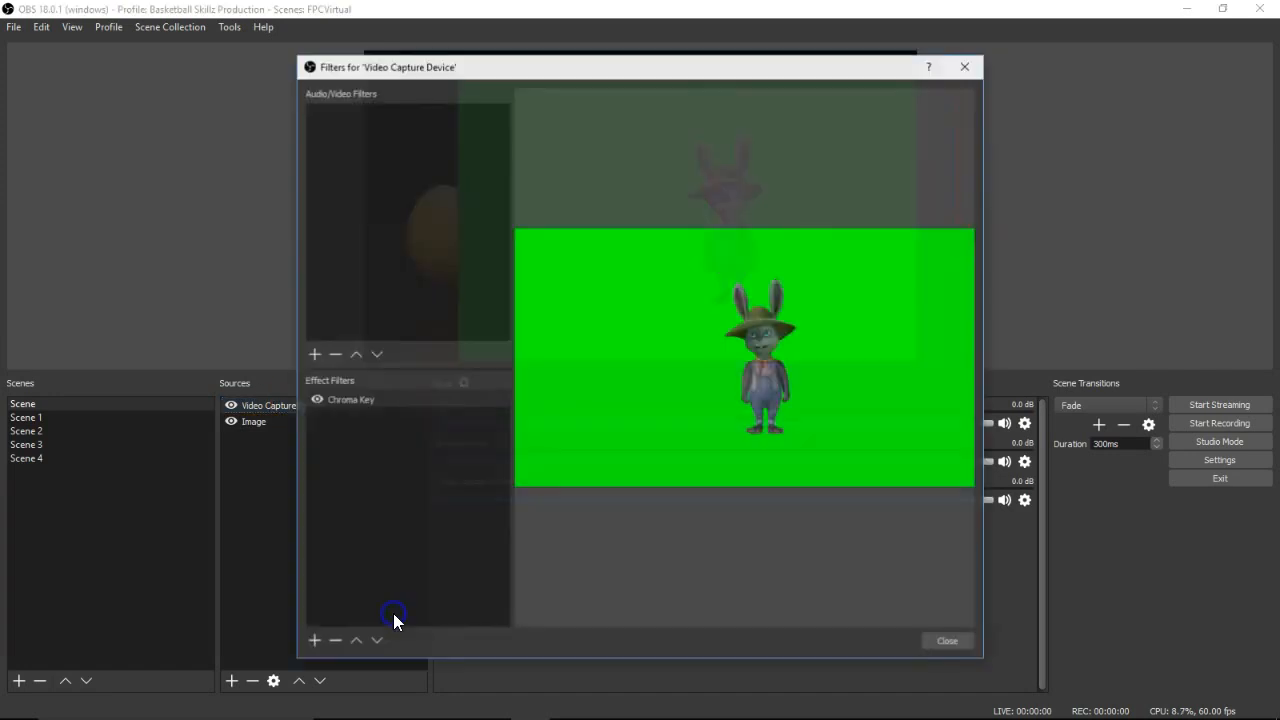
{"action": "right_click", "coordinate": [383, 399]}
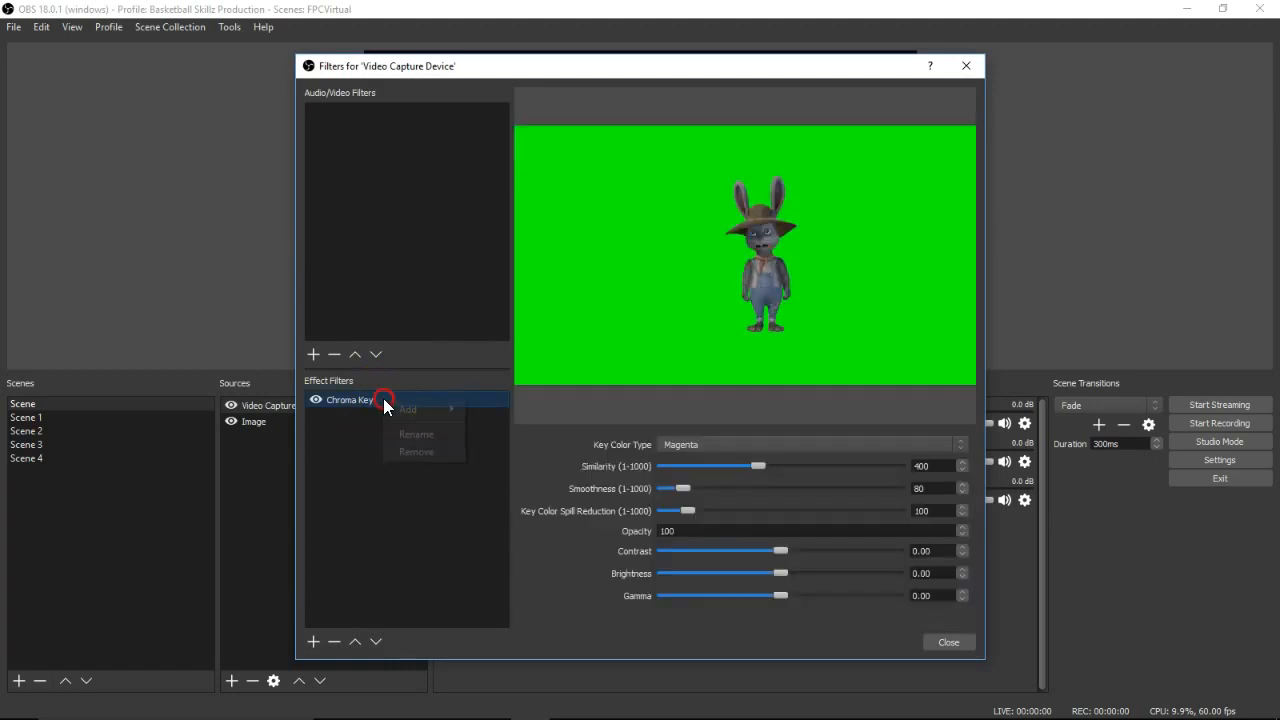
{"action": "left_click", "coordinate": [425, 454]}
{"action": "left_click", "coordinate": [692, 387]}
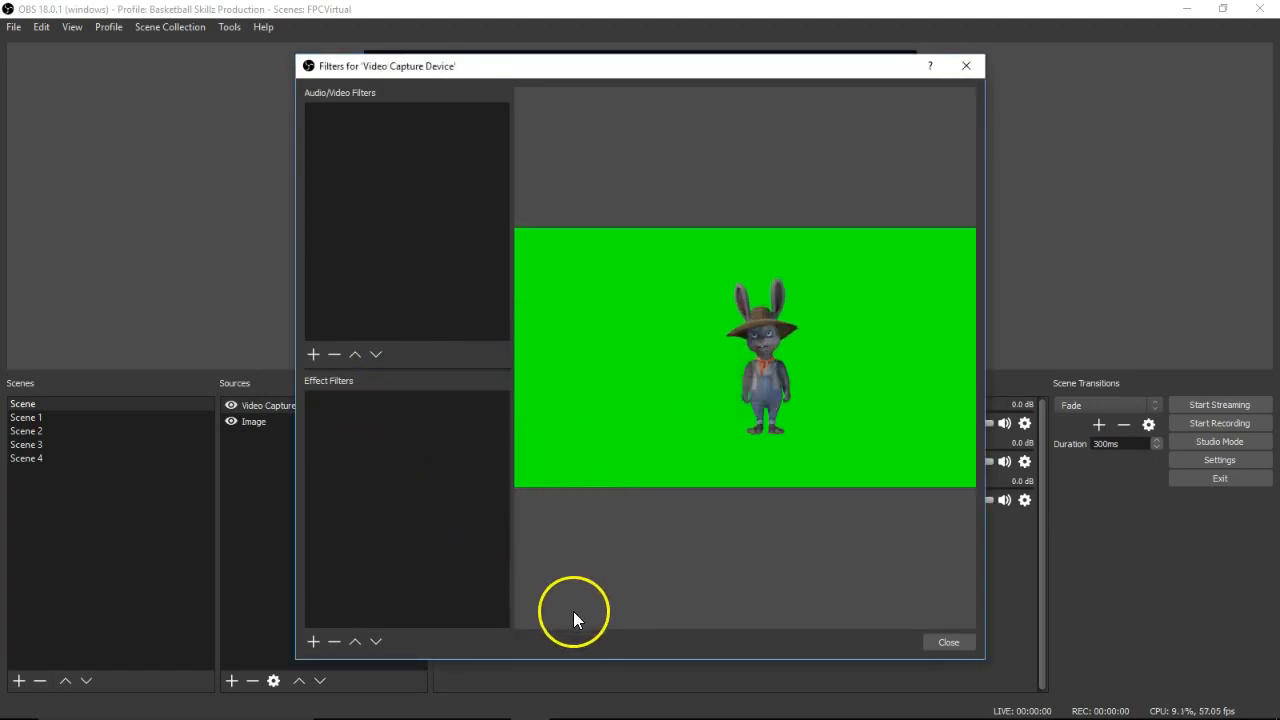
{"action": "left_click", "coordinate": [950, 642]}
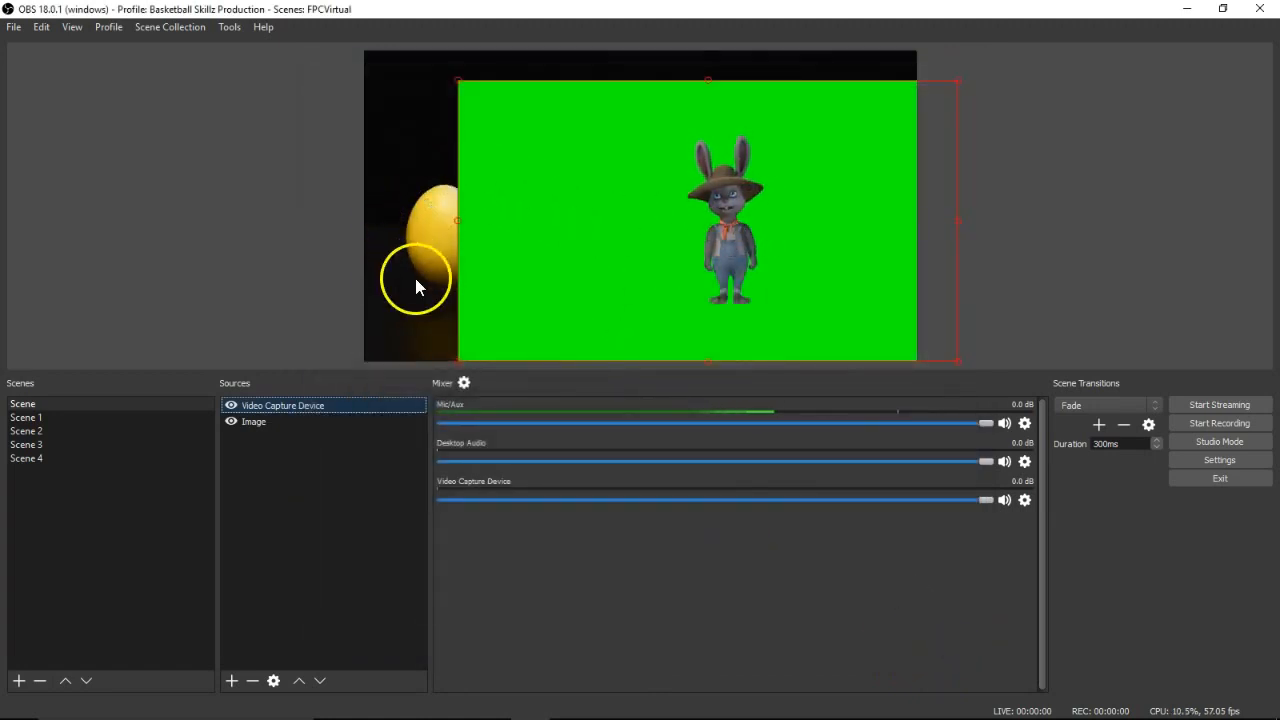
Step: Move the Image source above the Video Capture Device in the layer order, and restore the Video Capture Device on top
{"action": "left_click", "coordinate": [432, 188]}
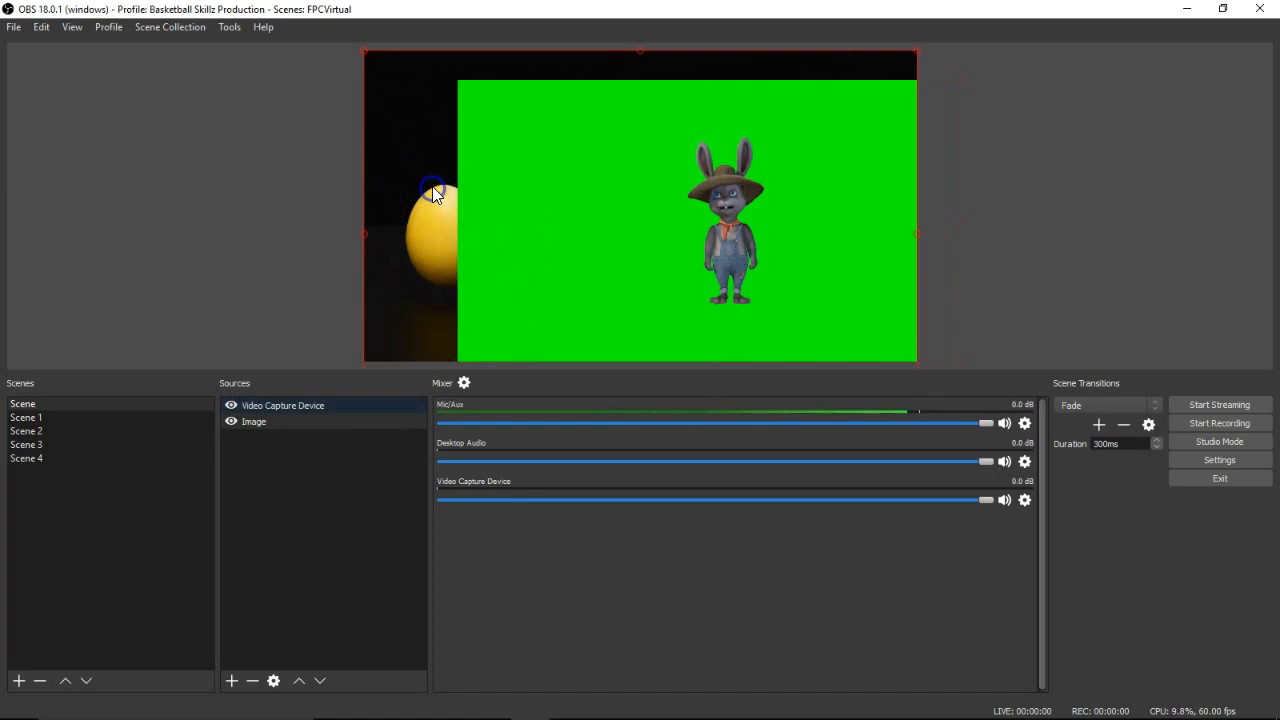
{"action": "left_click", "coordinate": [432, 163]}
{"action": "right_click", "coordinate": [432, 164]}
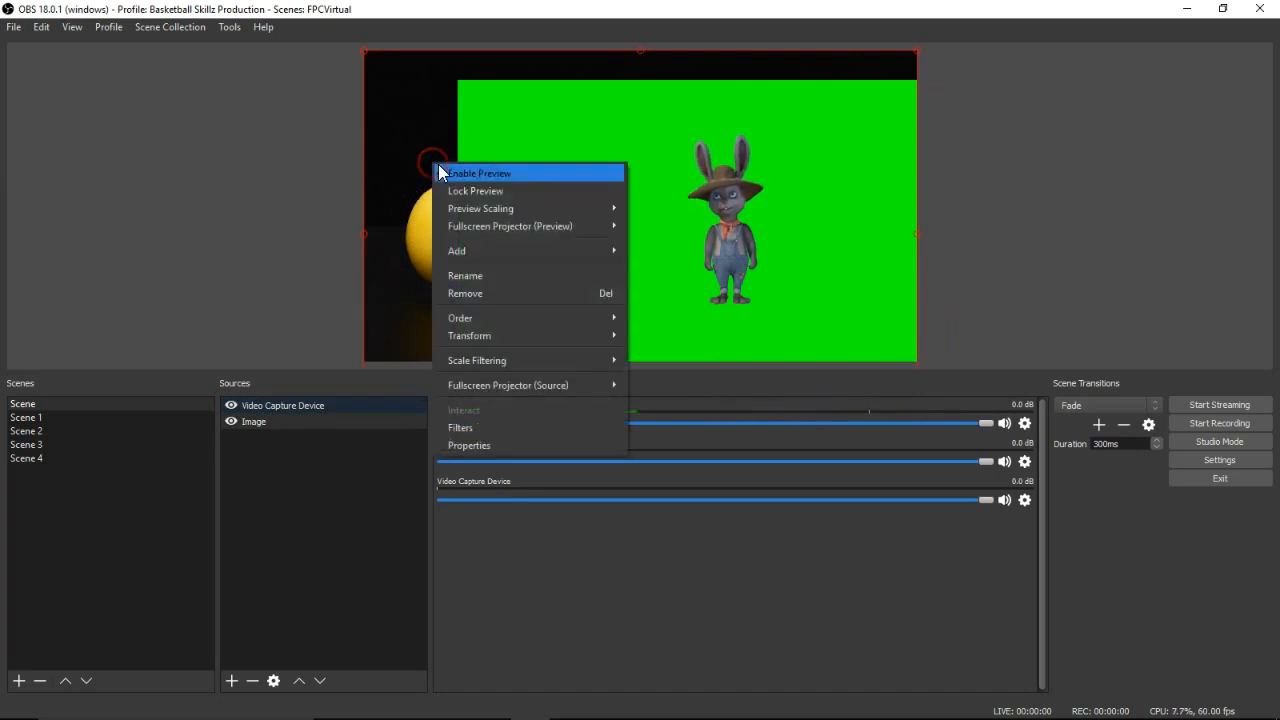
{"action": "mouse_move", "coordinate": [538, 317]}
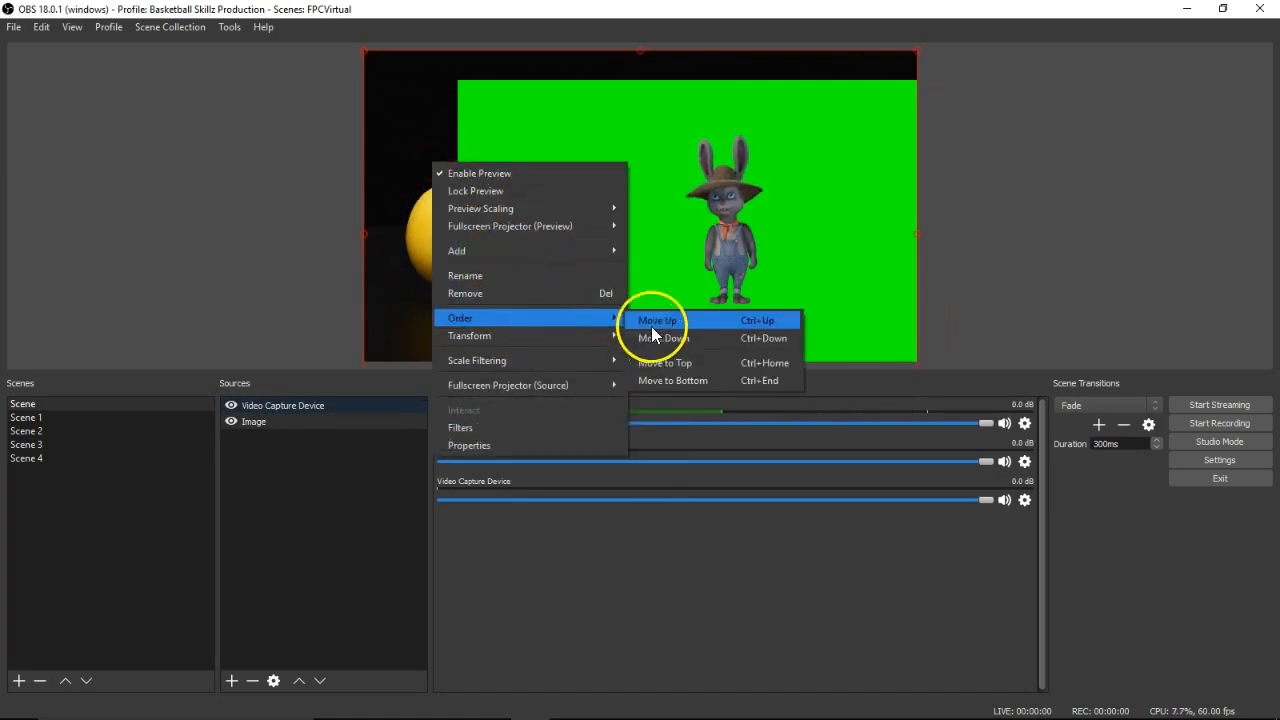
{"action": "left_click", "coordinate": [722, 324]}
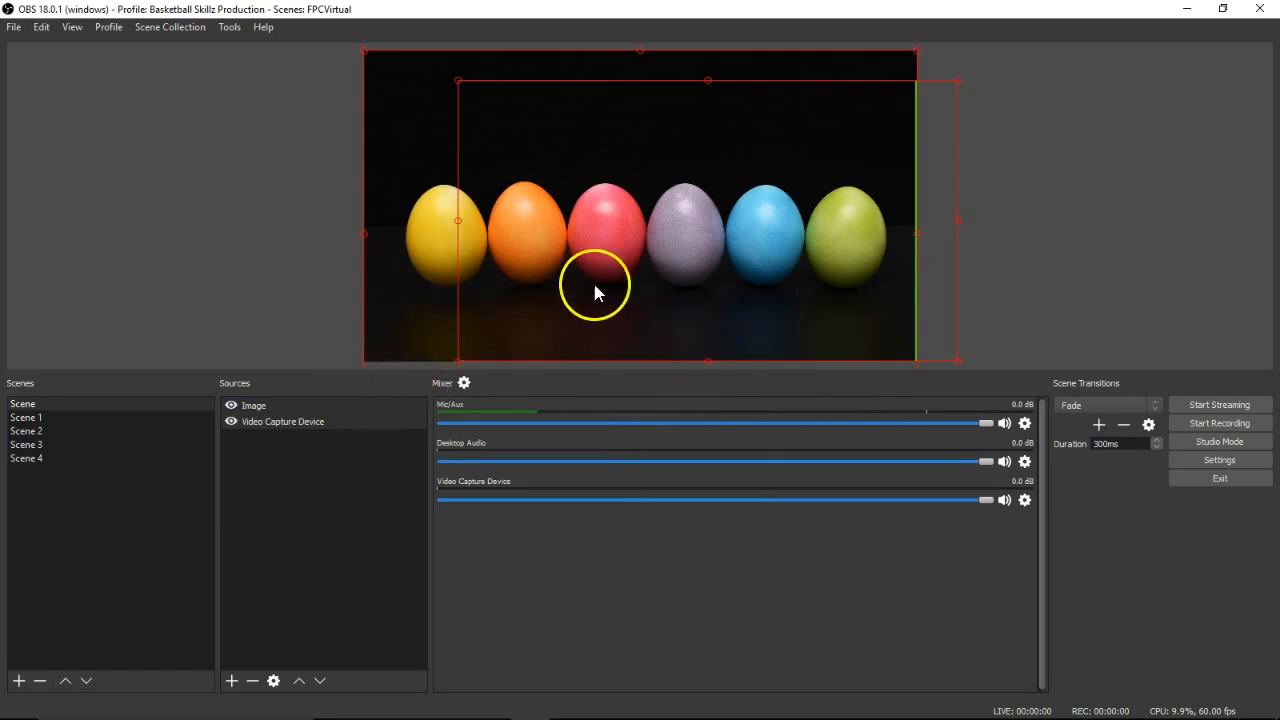
{"action": "left_click", "coordinate": [310, 423]}
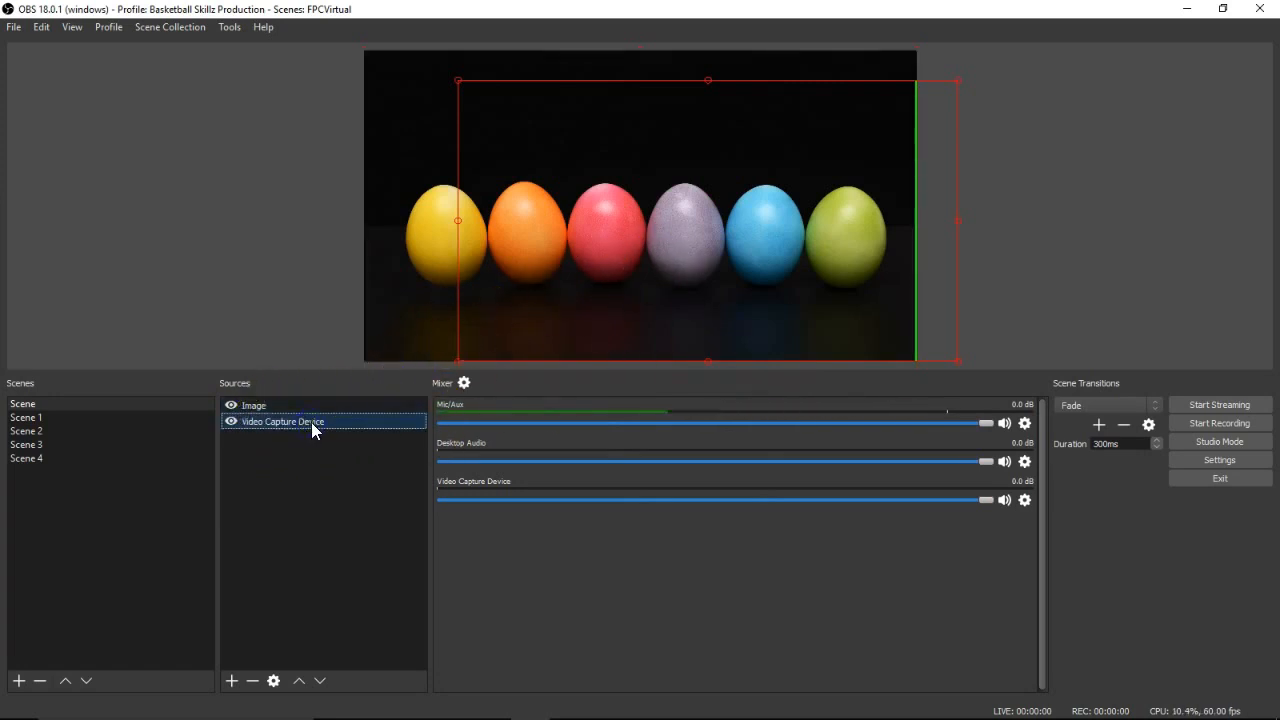
{"action": "left_click_drag", "start_coordinate": [330, 420], "coordinate": [334, 400]}
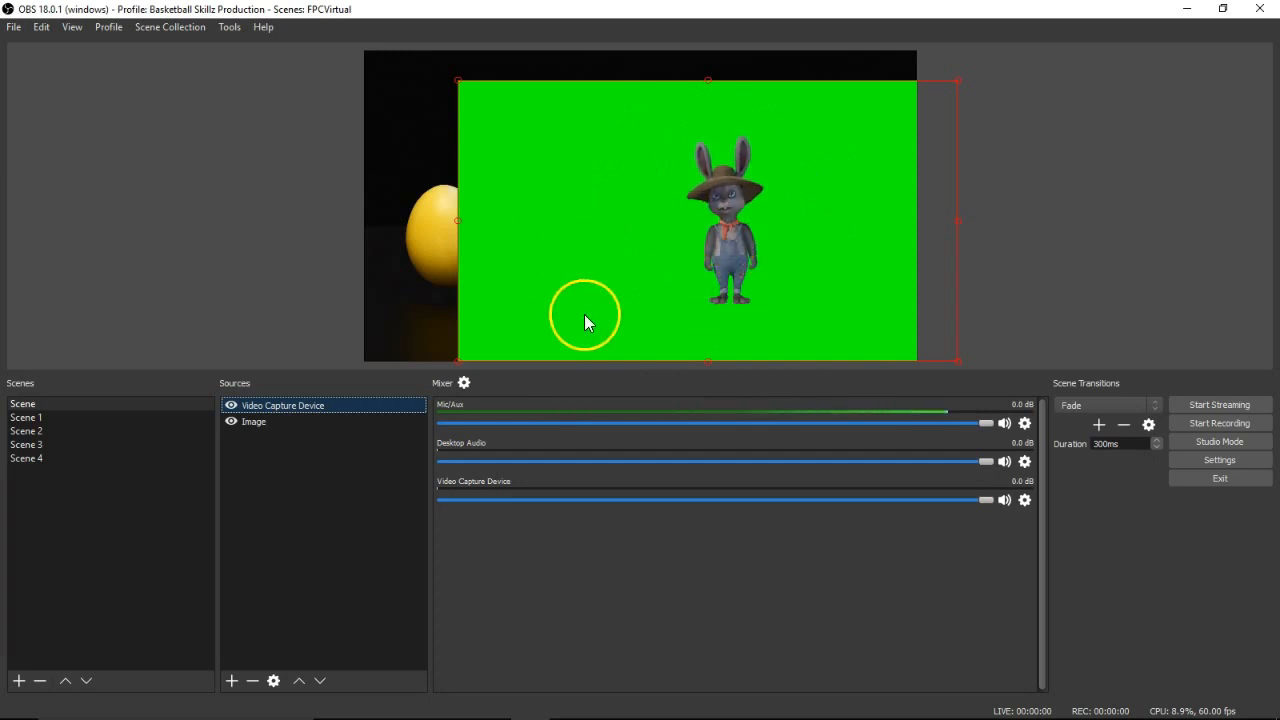
Step: Add a Chroma Key effect filter named bebe with the Green key color type to the Video Capture Device source
{"action": "right_click", "coordinate": [676, 232]}
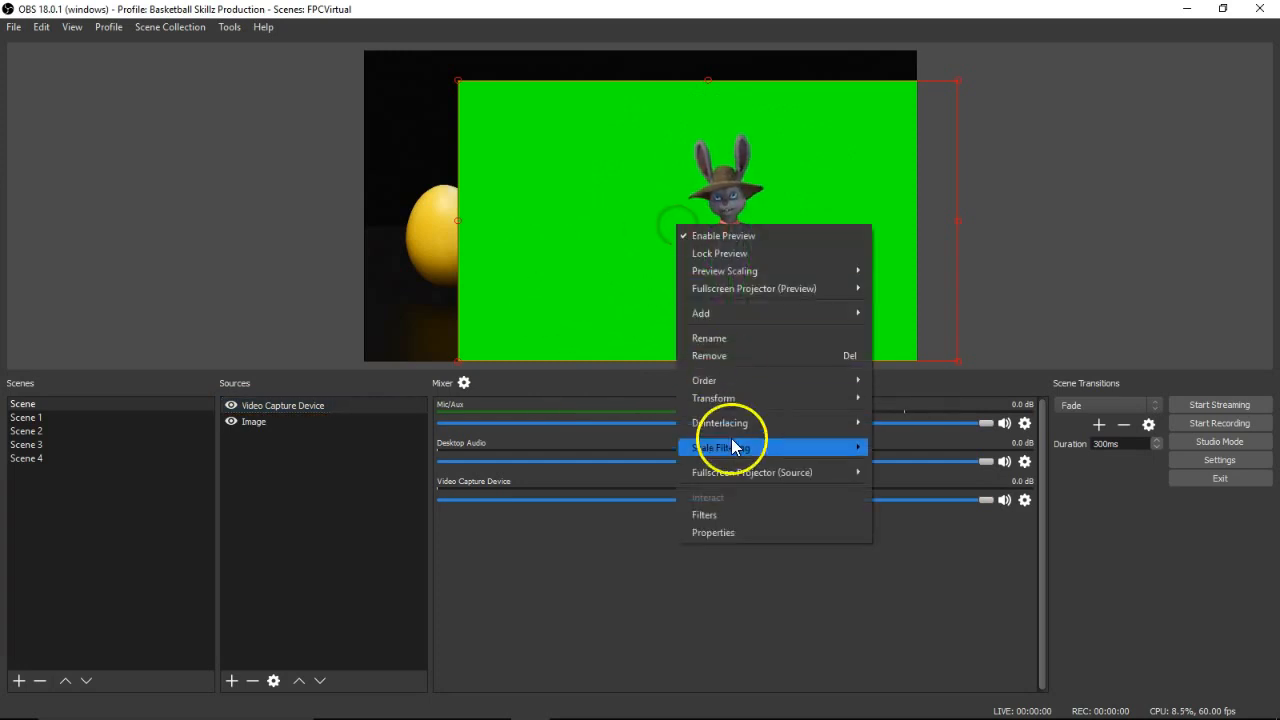
{"action": "left_click", "coordinate": [755, 520]}
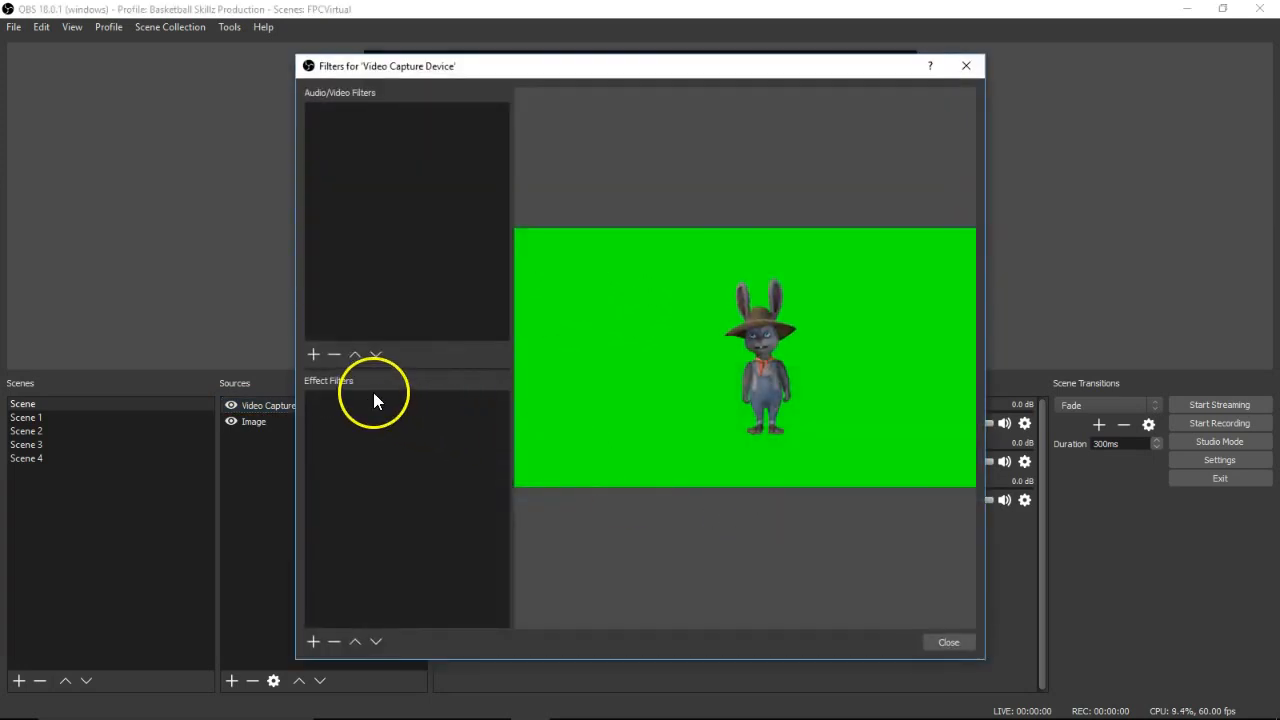
{"action": "left_click", "coordinate": [314, 641]}
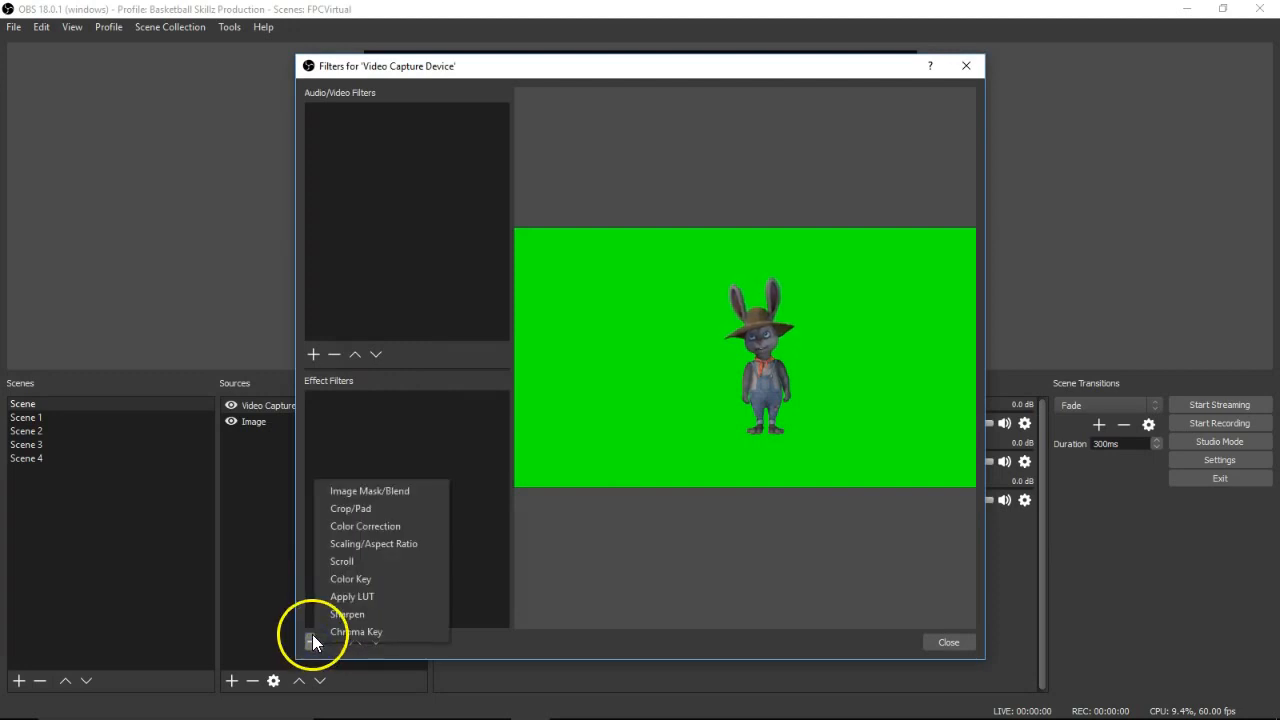
{"action": "left_click", "coordinate": [386, 633]}
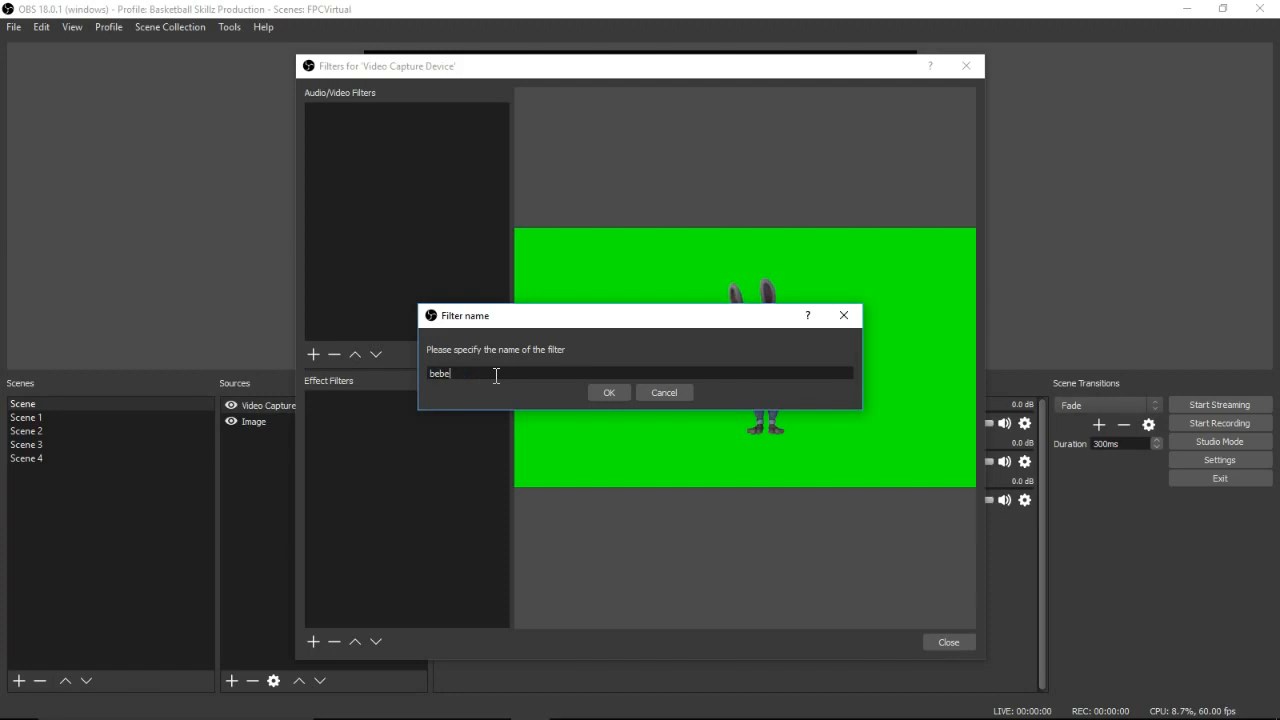
{"action": "left_click", "coordinate": [603, 390]}
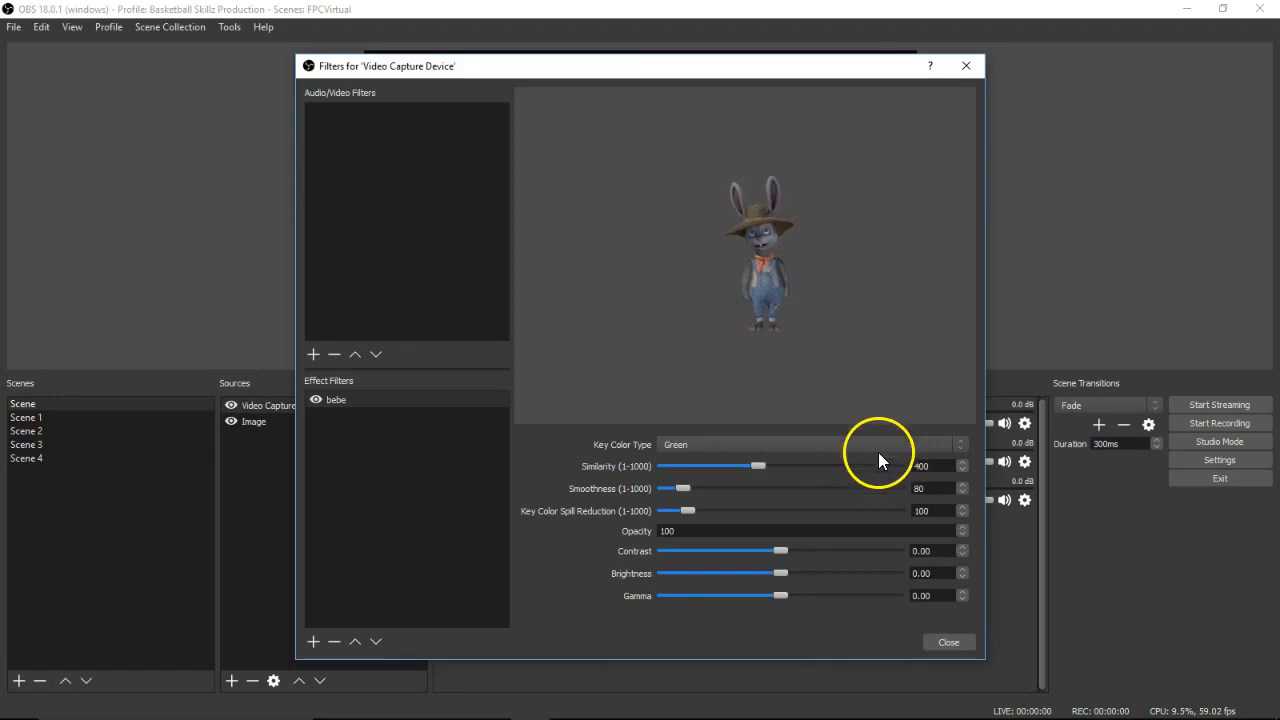
{"action": "left_click", "coordinate": [946, 642]}
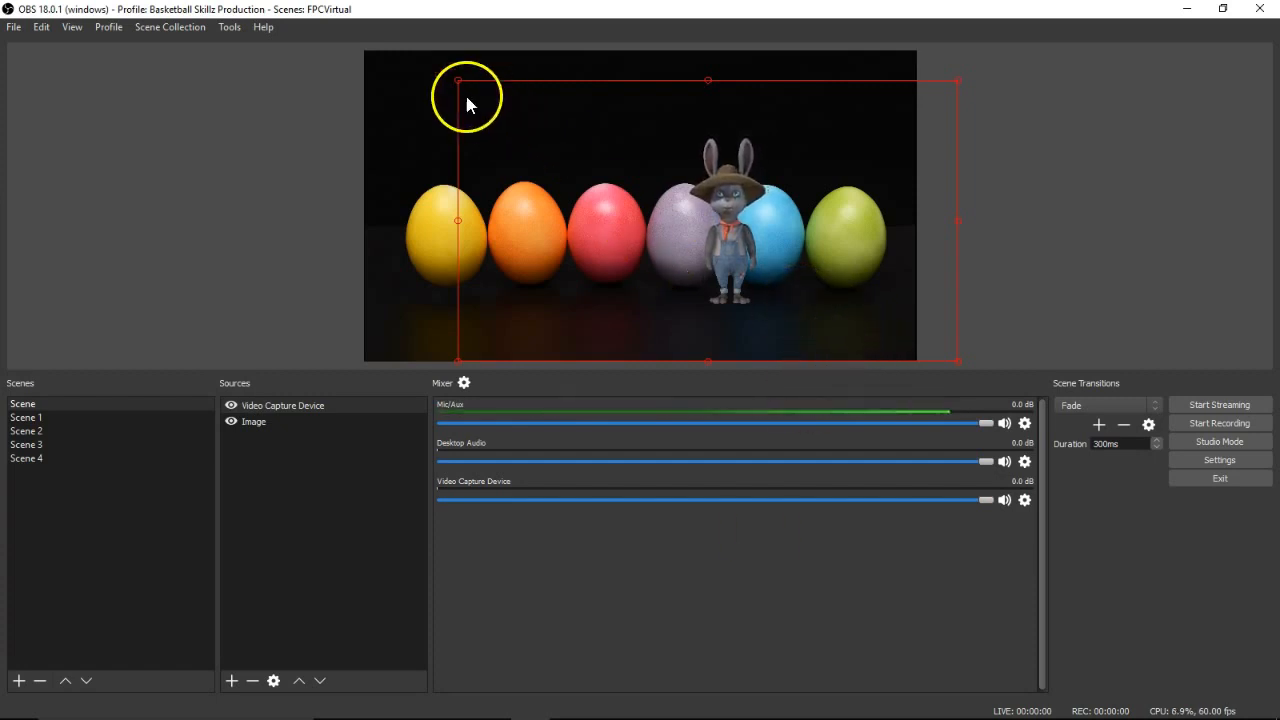
Step: Enlarge the Video Capture Device source beyond the canvas and position the rabbit between the pink and purple eggs
{"action": "left_click_drag", "start_coordinate": [456, 80], "coordinate": [291, 43]}
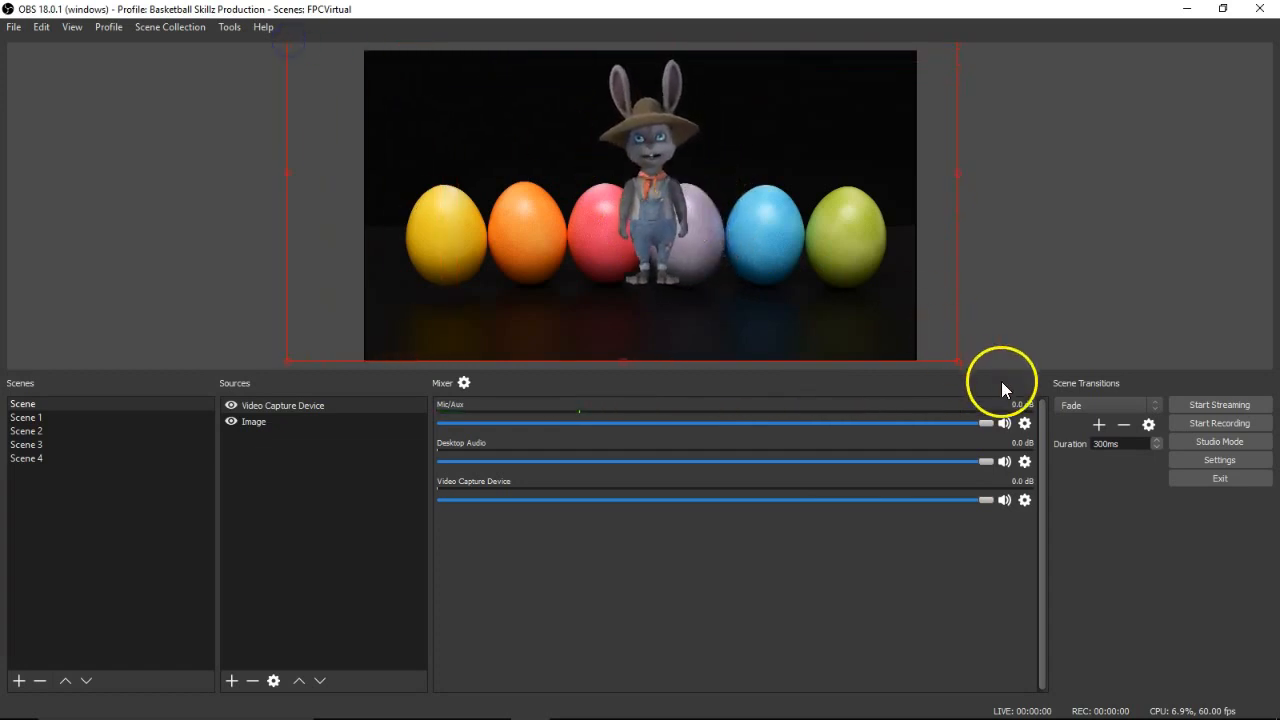
{"action": "left_click_drag", "start_coordinate": [959, 362], "coordinate": [1066, 466]}
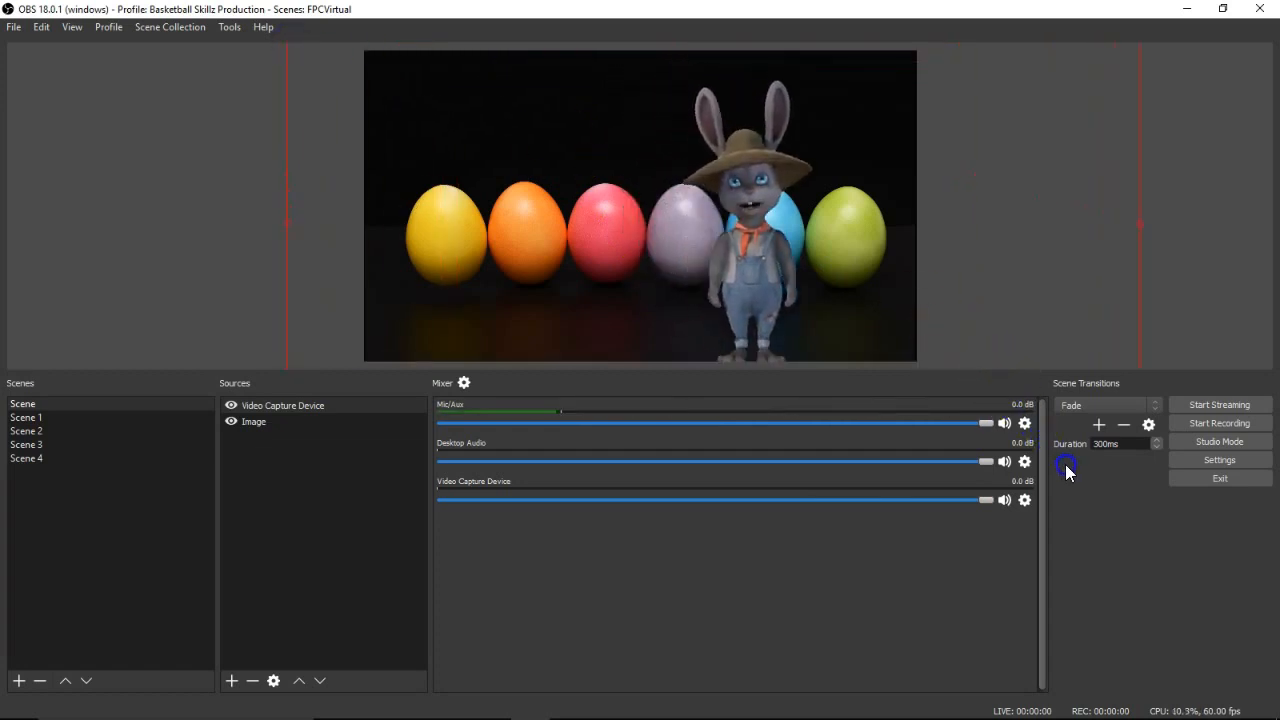
{"action": "left_click_drag", "start_coordinate": [814, 337], "coordinate": [800, 300]}
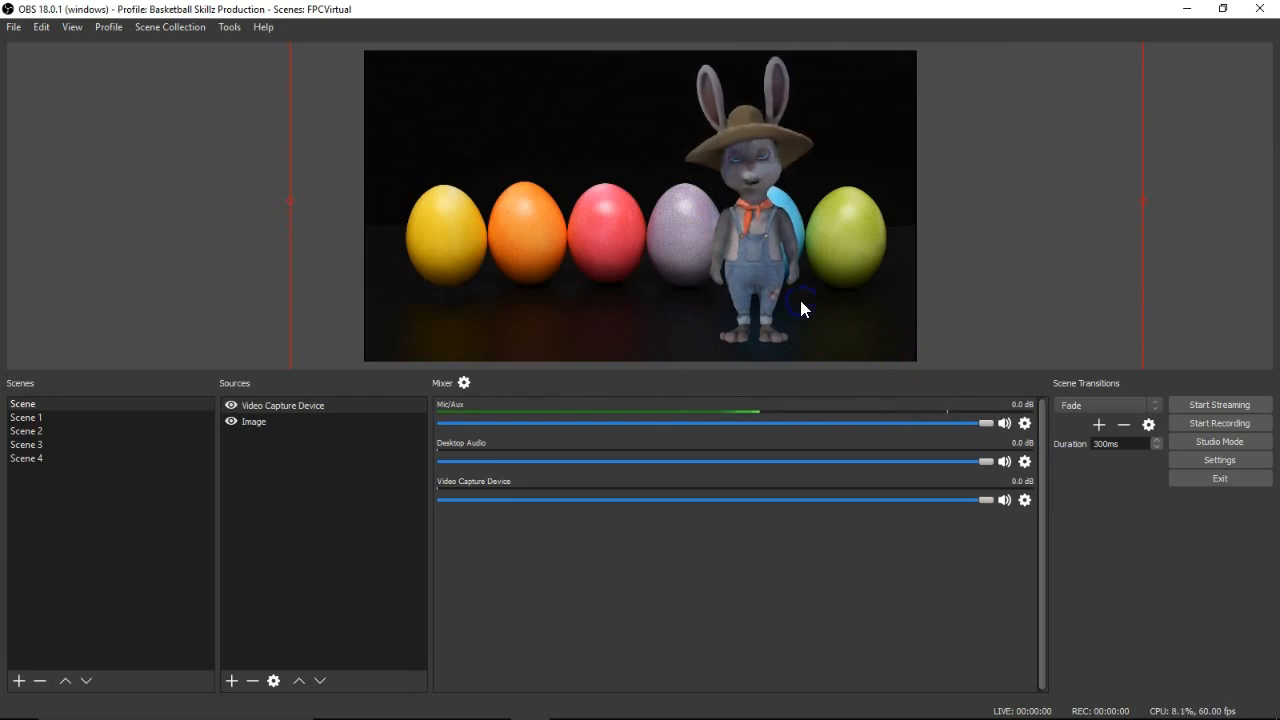
{"action": "left_click_drag", "start_coordinate": [769, 230], "coordinate": [750, 250]}
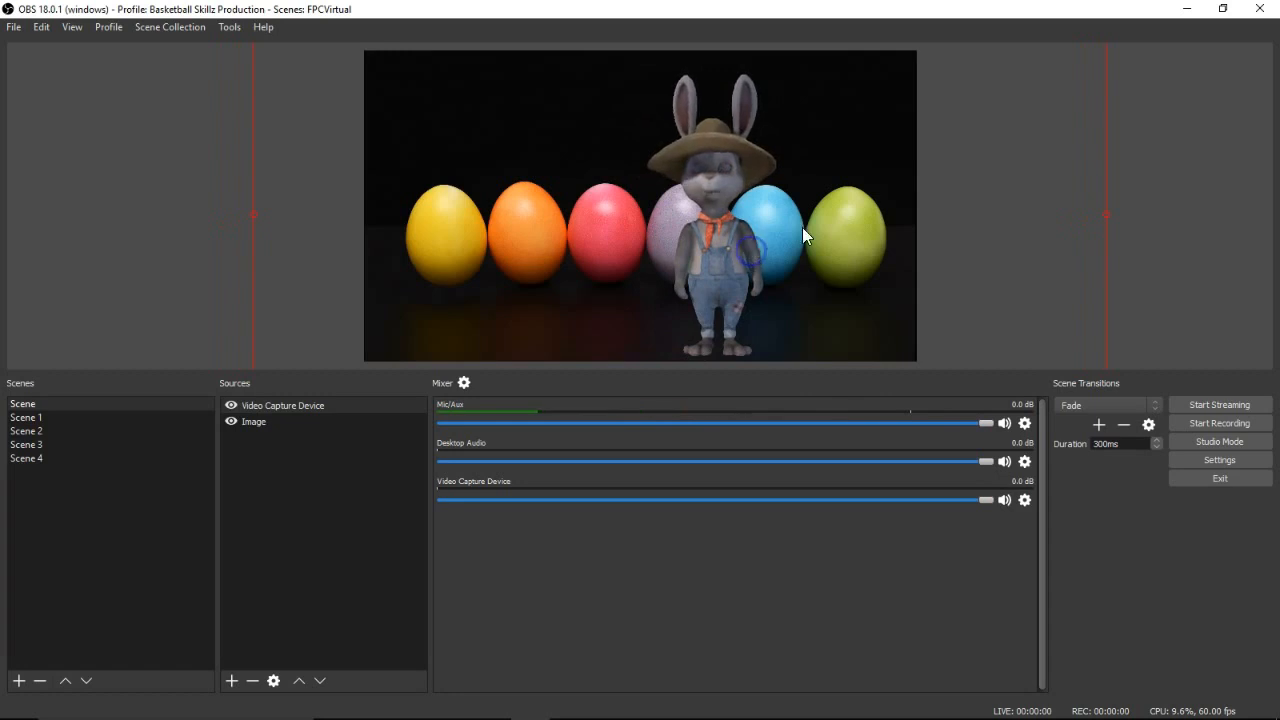
{"action": "left_click_drag", "start_coordinate": [746, 224], "coordinate": [650, 218]}
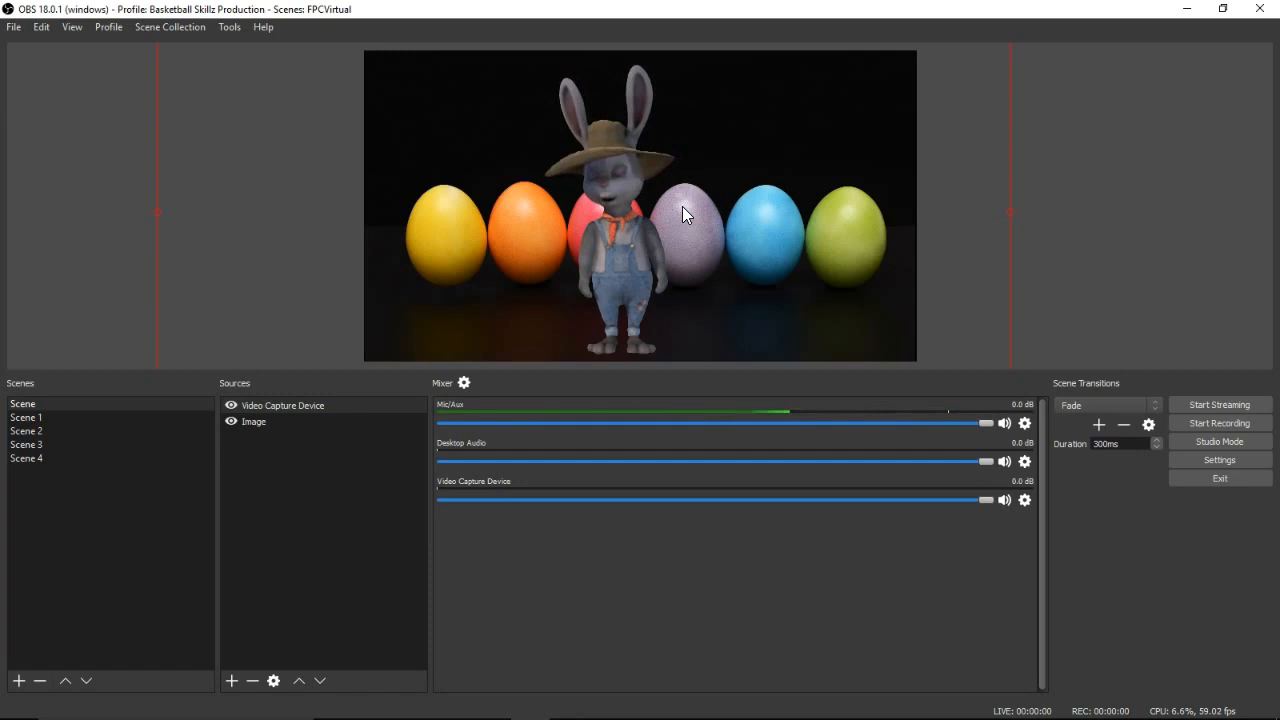
Step: Add a new visible Display Capture source to the scene, using Display 0 at 1600x900 with cursor capture on
{"action": "left_click", "coordinate": [231, 681]}
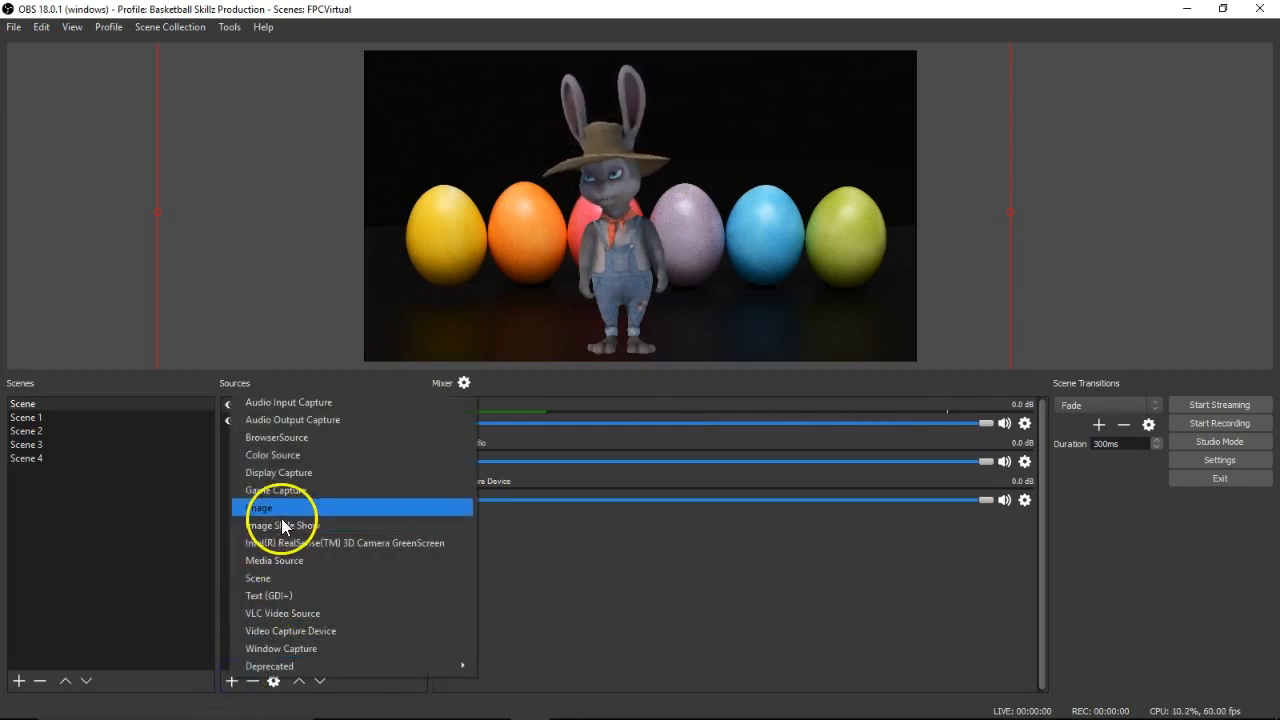
{"action": "left_click", "coordinate": [290, 473]}
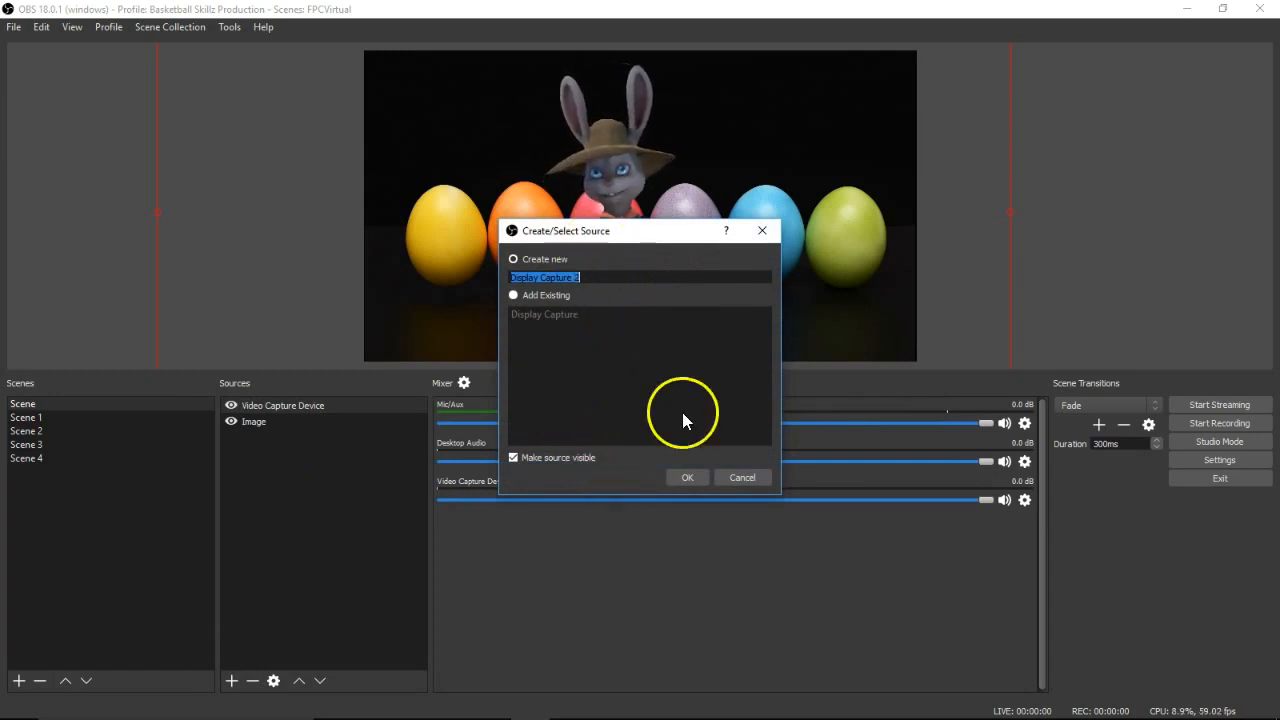
{"action": "left_click", "coordinate": [687, 477]}
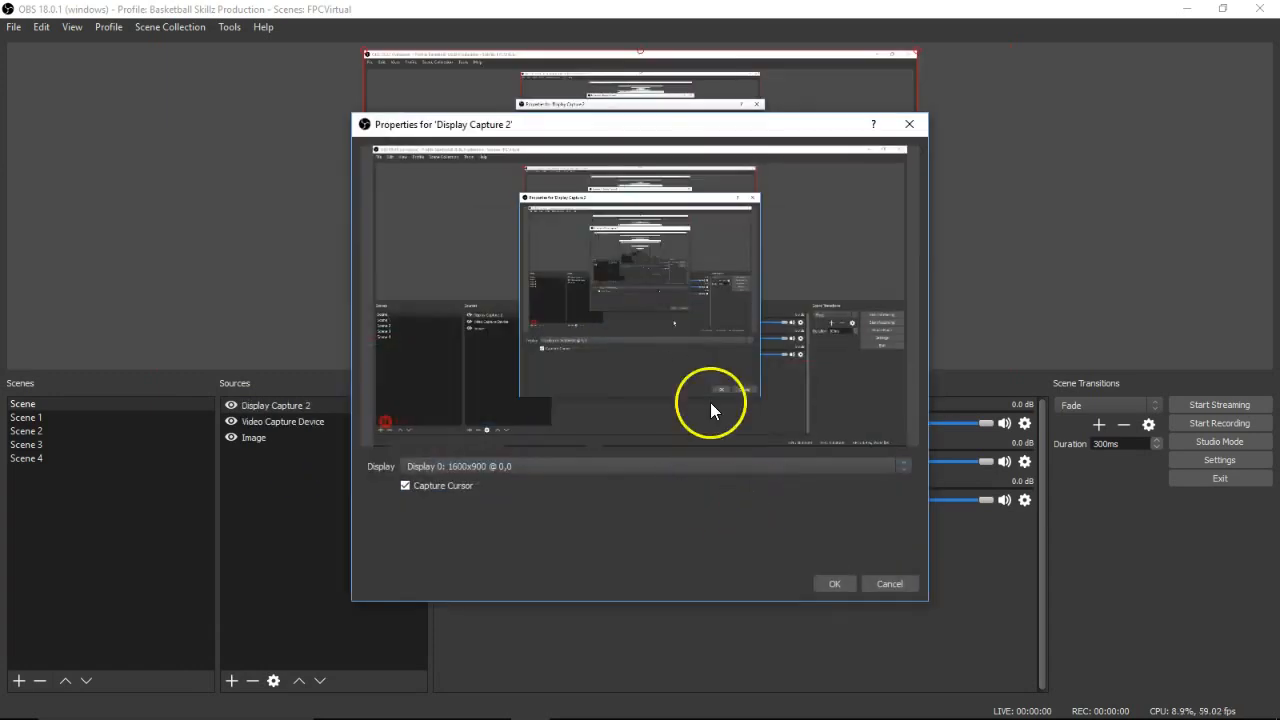
{"action": "left_click", "coordinate": [834, 583]}
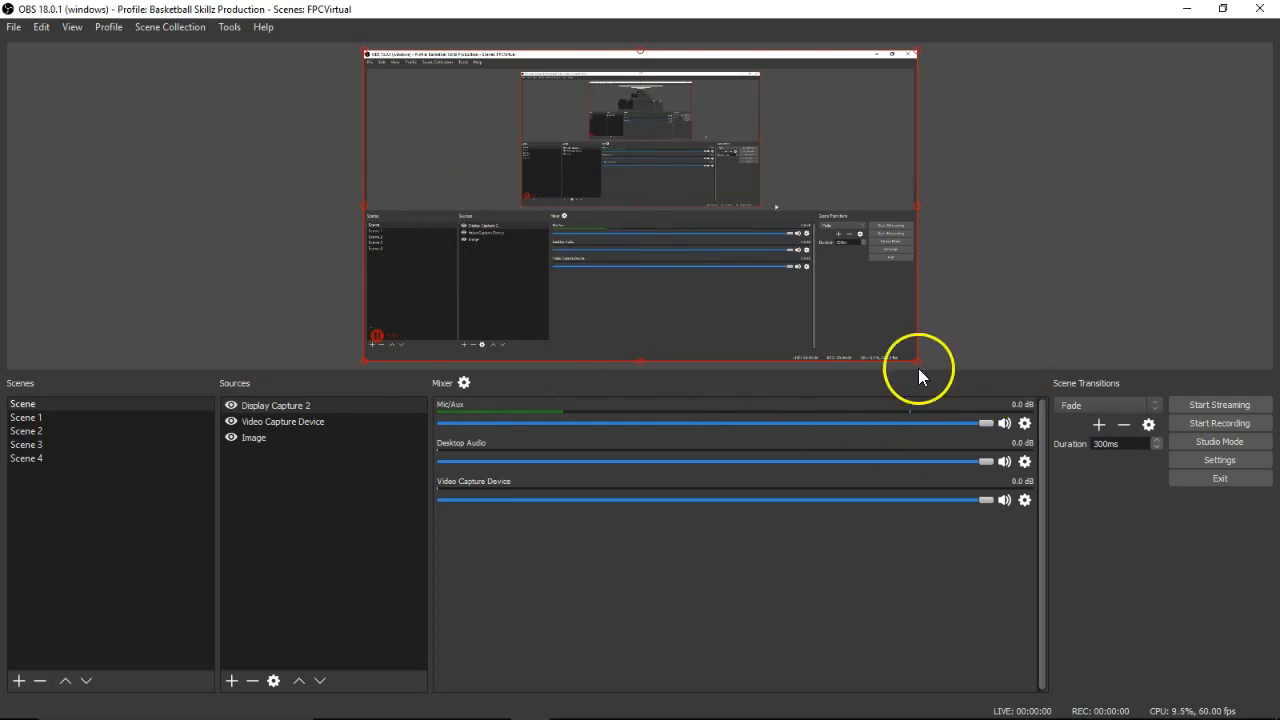
Step: Hide the new Display Capture source above the Video Capture Device and Image sources
{"action": "left_click", "coordinate": [250, 438]}
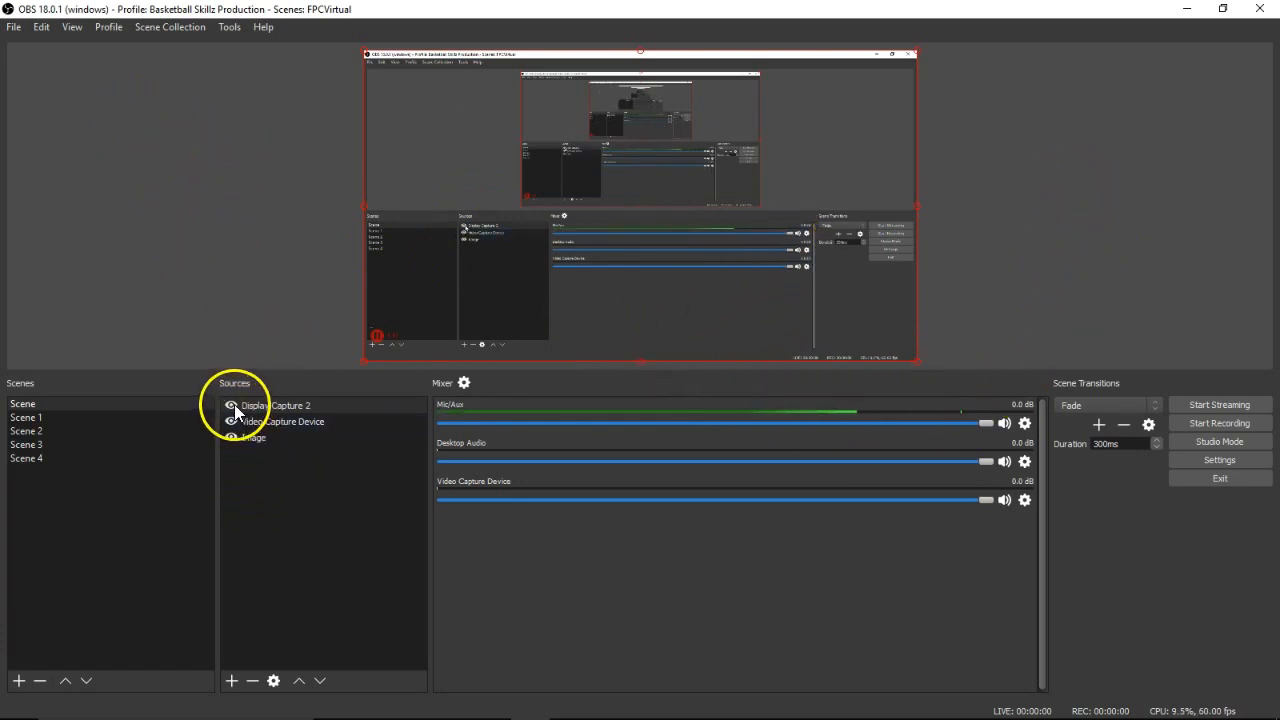
{"action": "left_click", "coordinate": [232, 405]}
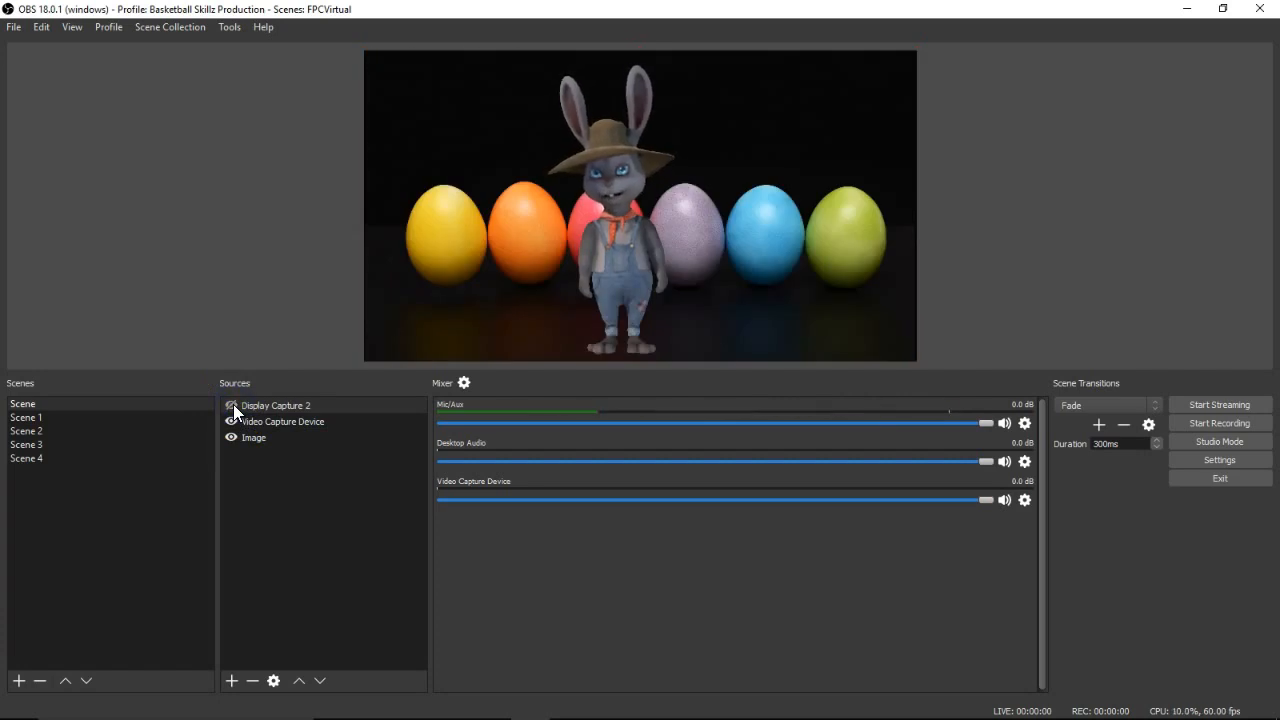
{"action": "left_click", "coordinate": [353, 568]}
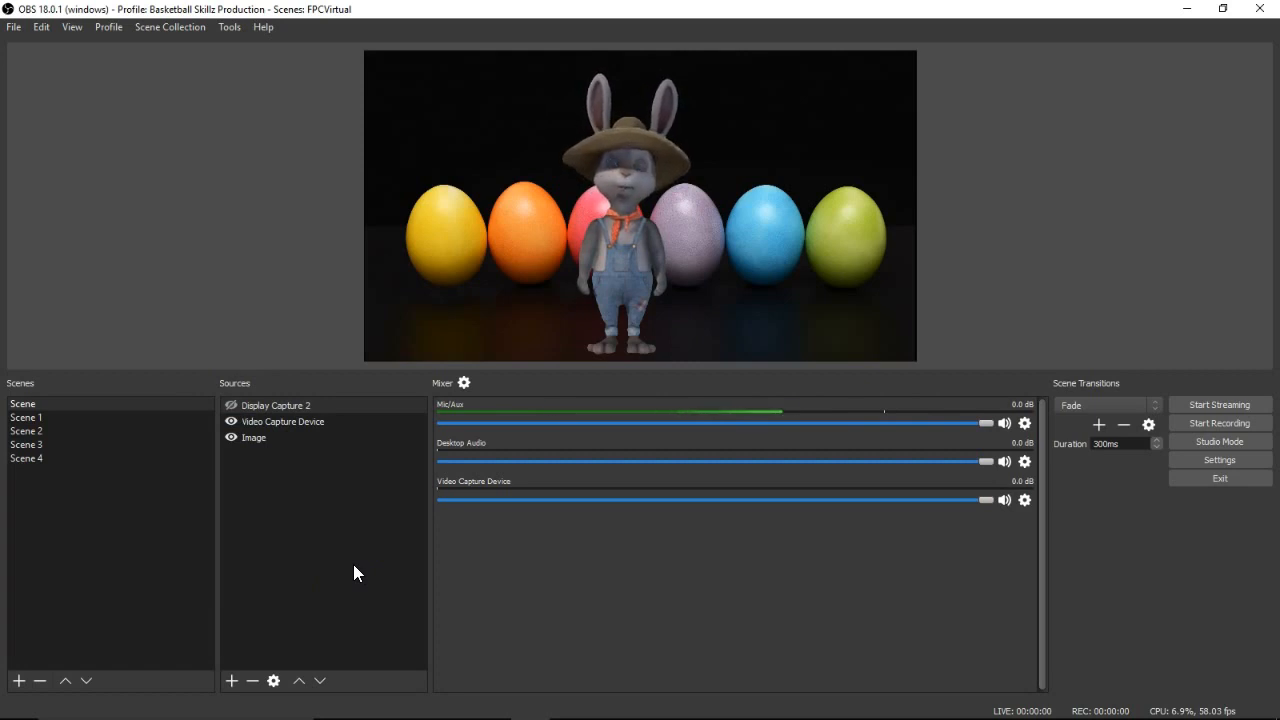